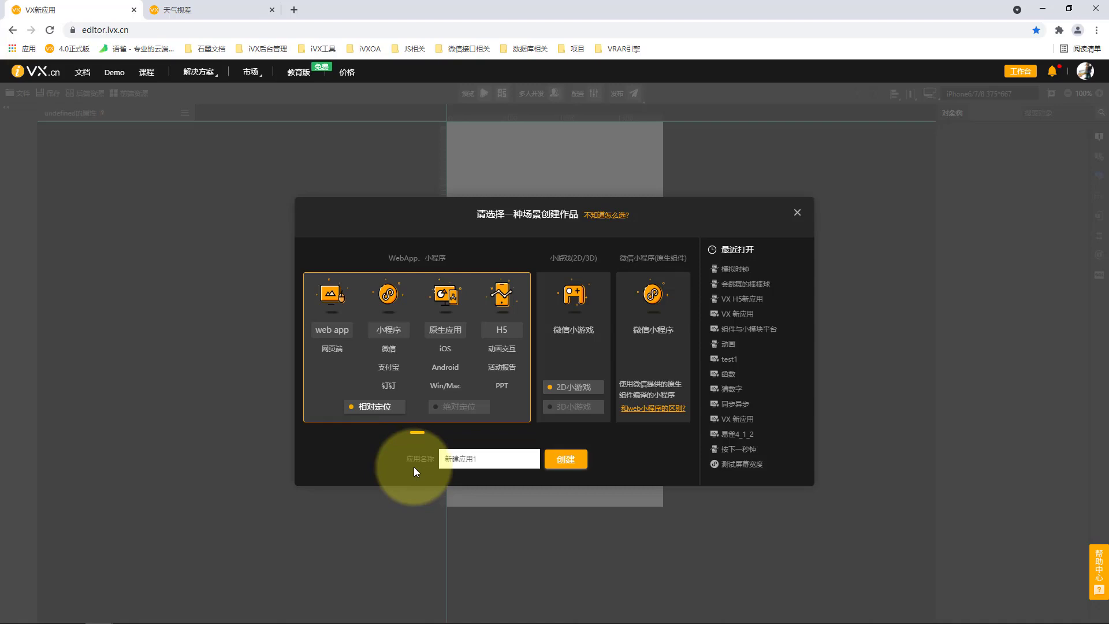
Step: Name the new relatively positioned WebApp project 天气时差 and create it
click(490, 463)
key(ctrl+a)
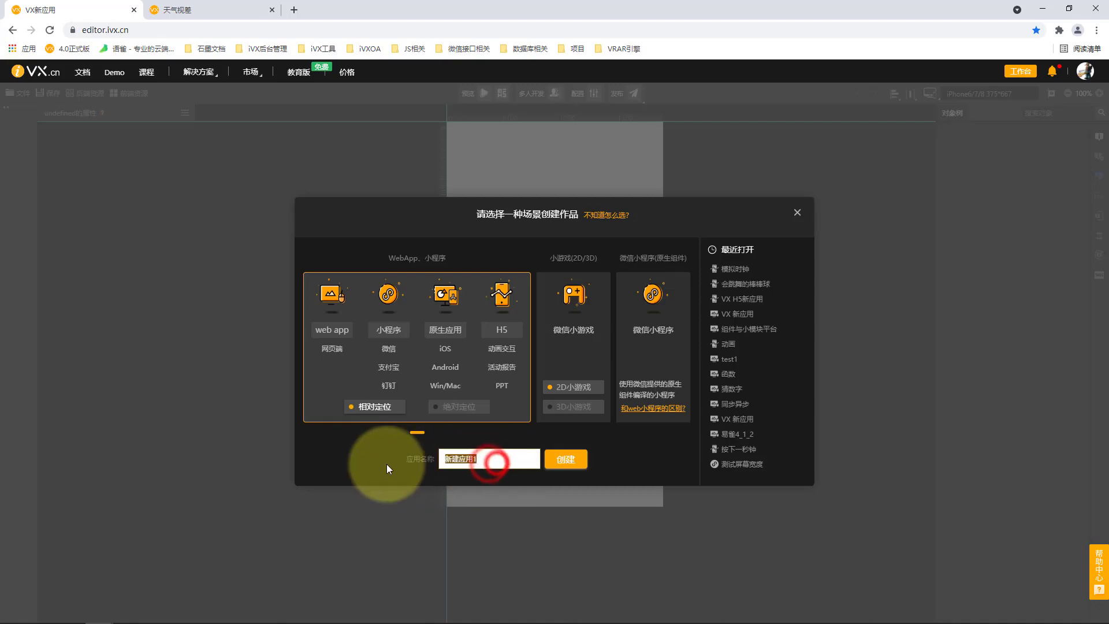
key(BackSpace)
text(天气时差)
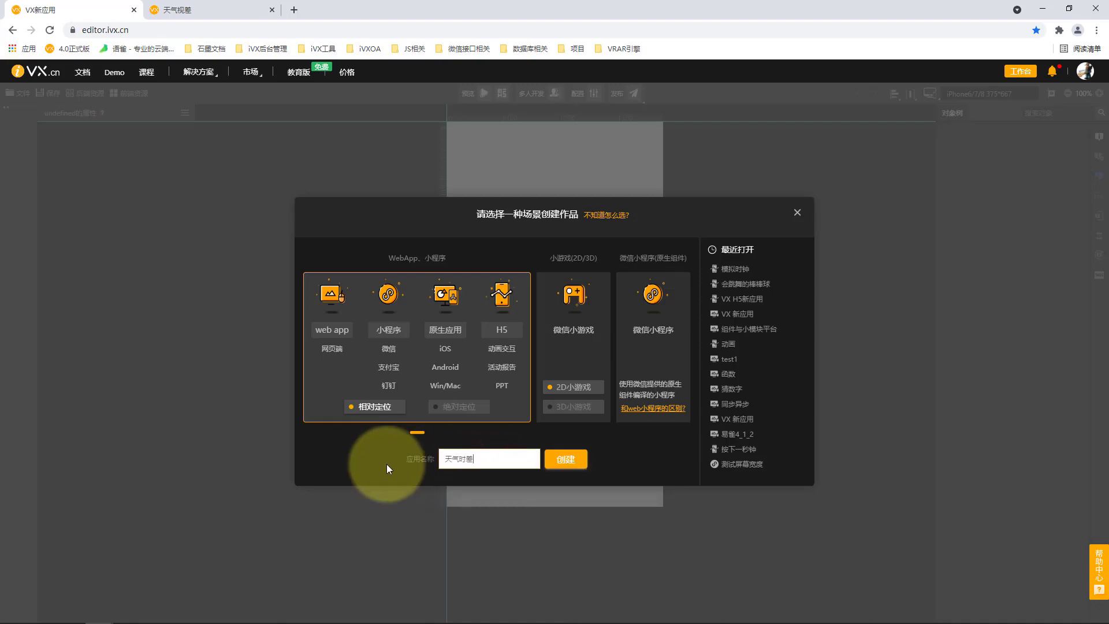
click(565, 460)
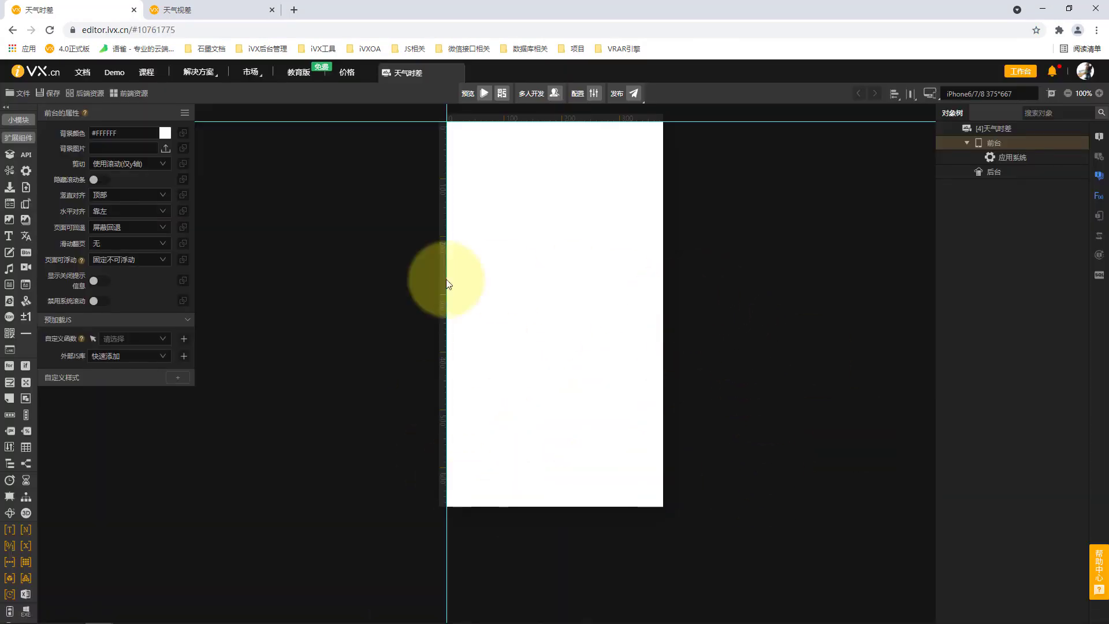
Step: Examine how the finished weather demo moves forwards and backwards through its morning, day, evening and night sections
click(225, 18)
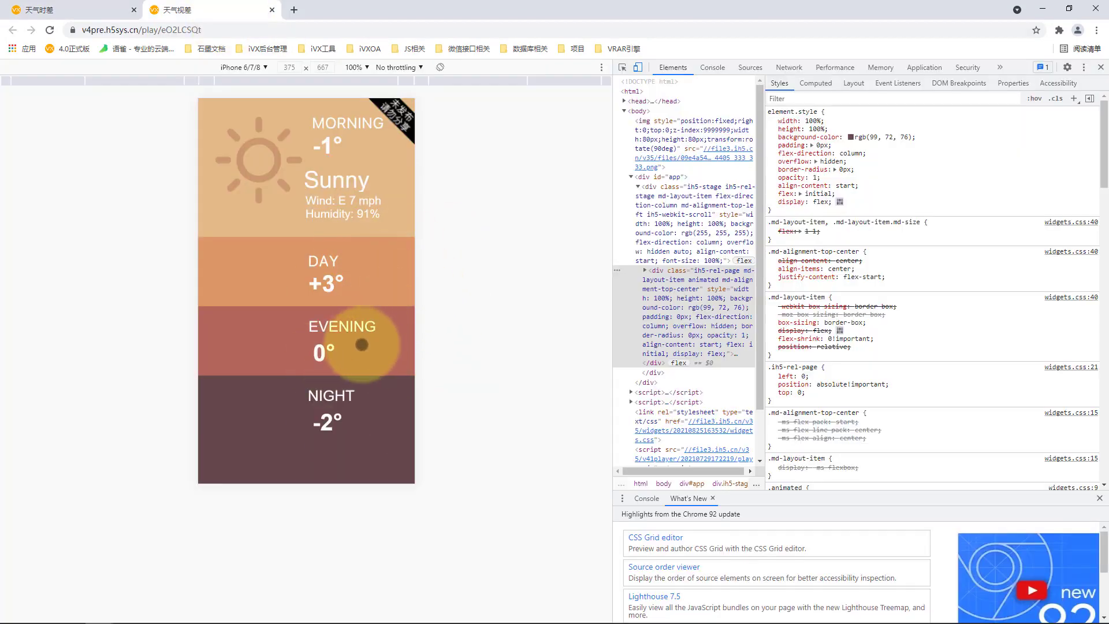
click(361, 433)
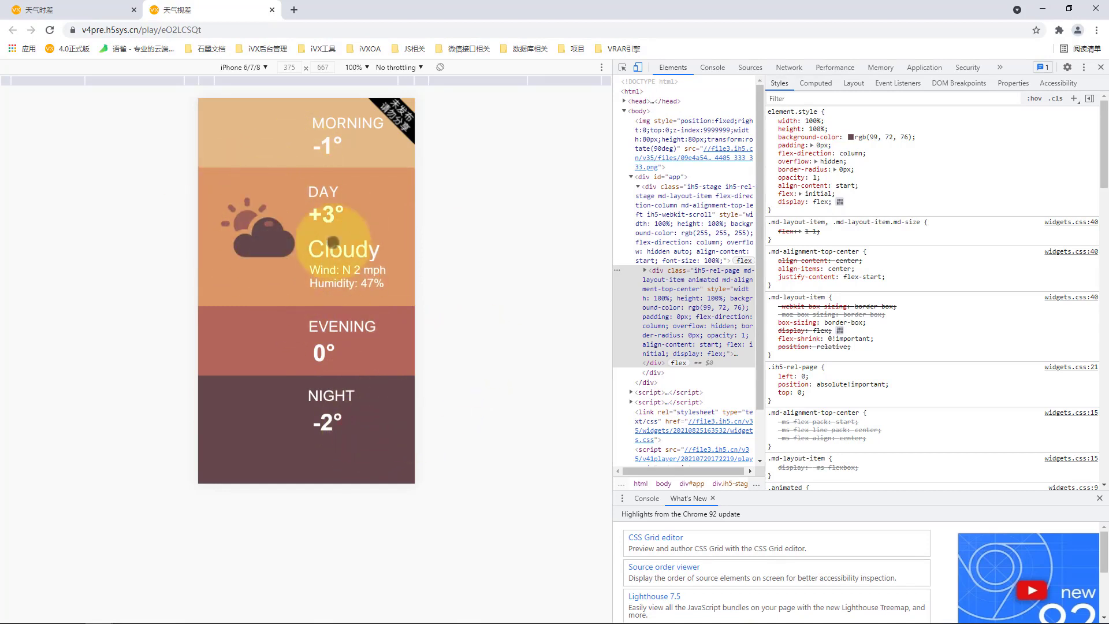
click(376, 421)
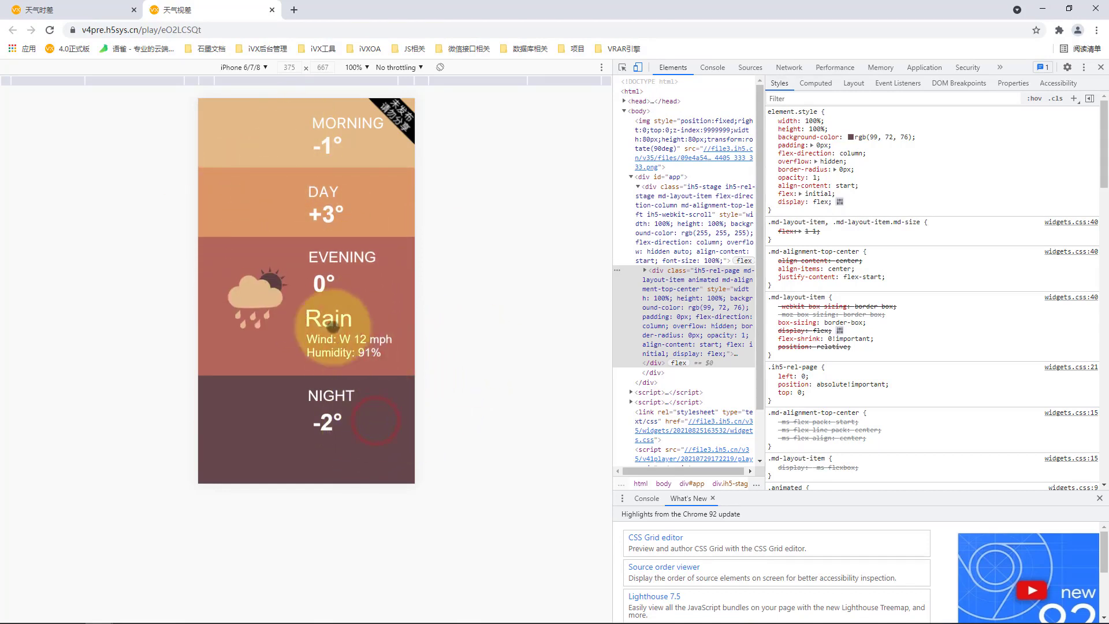
click(379, 452)
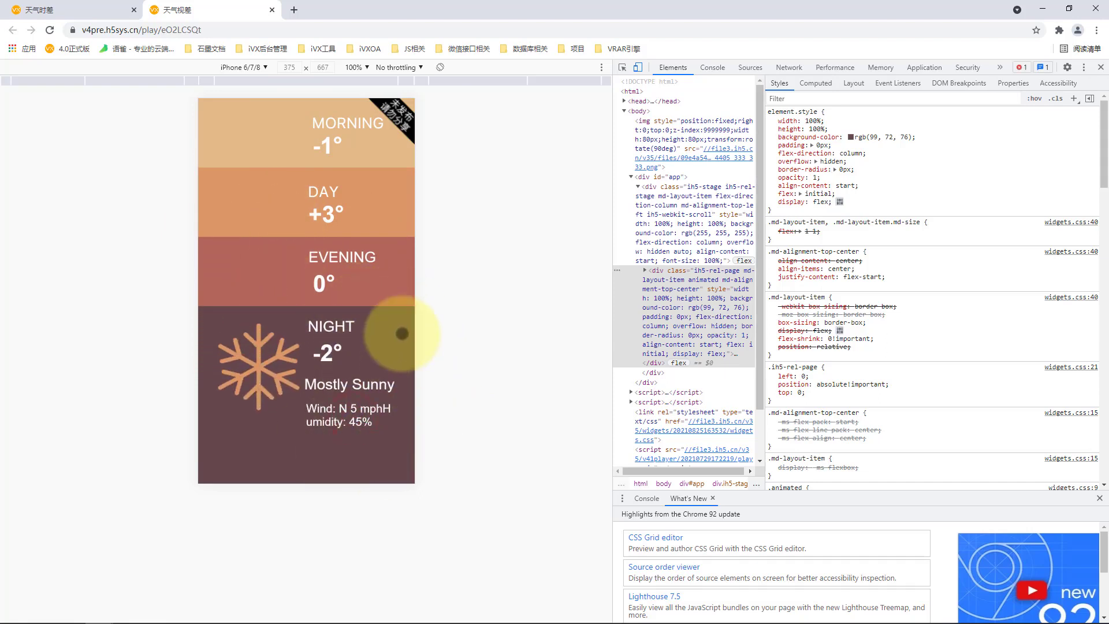
click(379, 256)
click(359, 243)
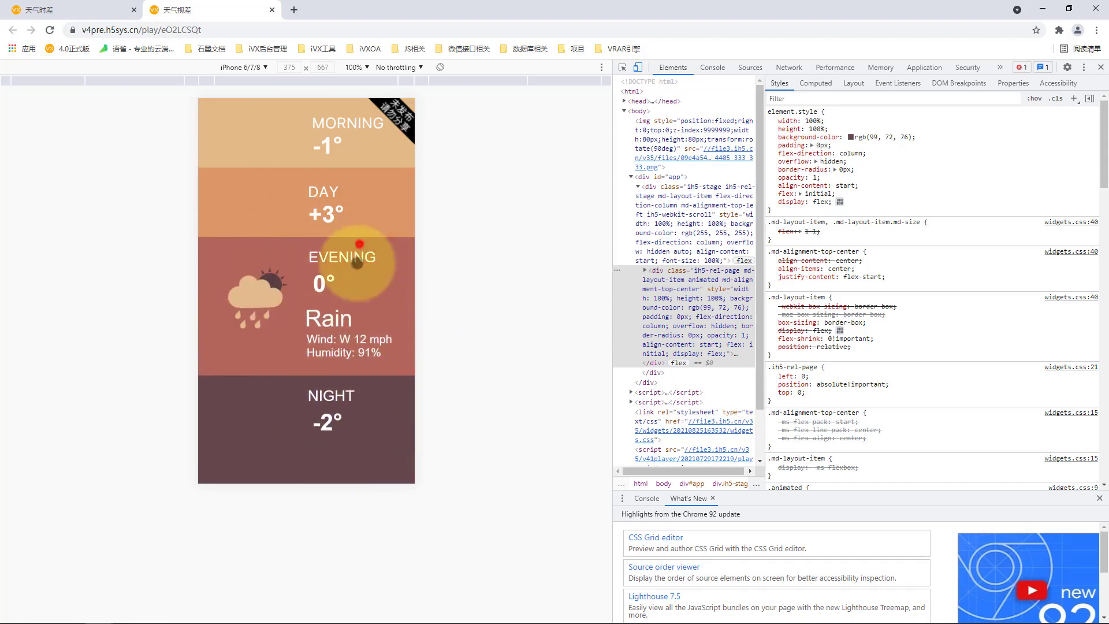
click(374, 222)
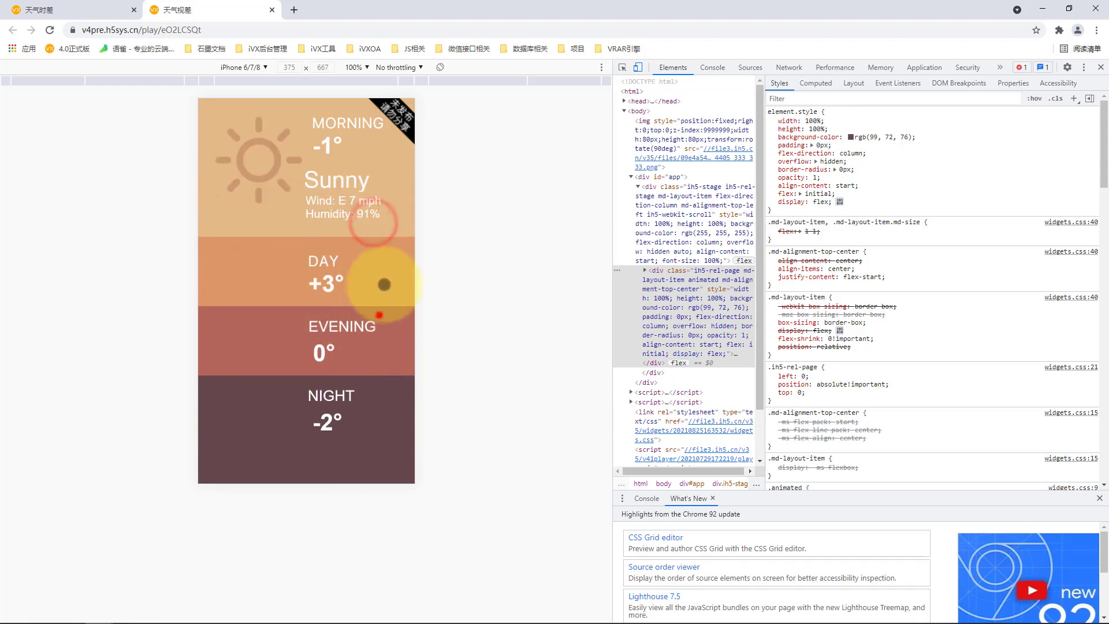
click(378, 313)
click(369, 442)
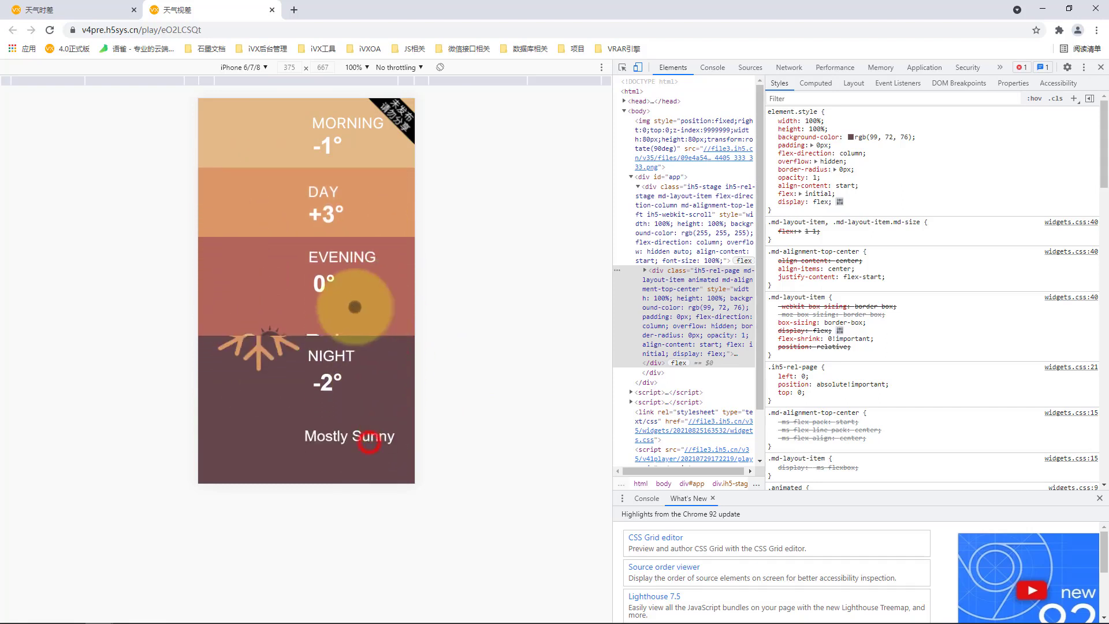
click(384, 309)
click(389, 265)
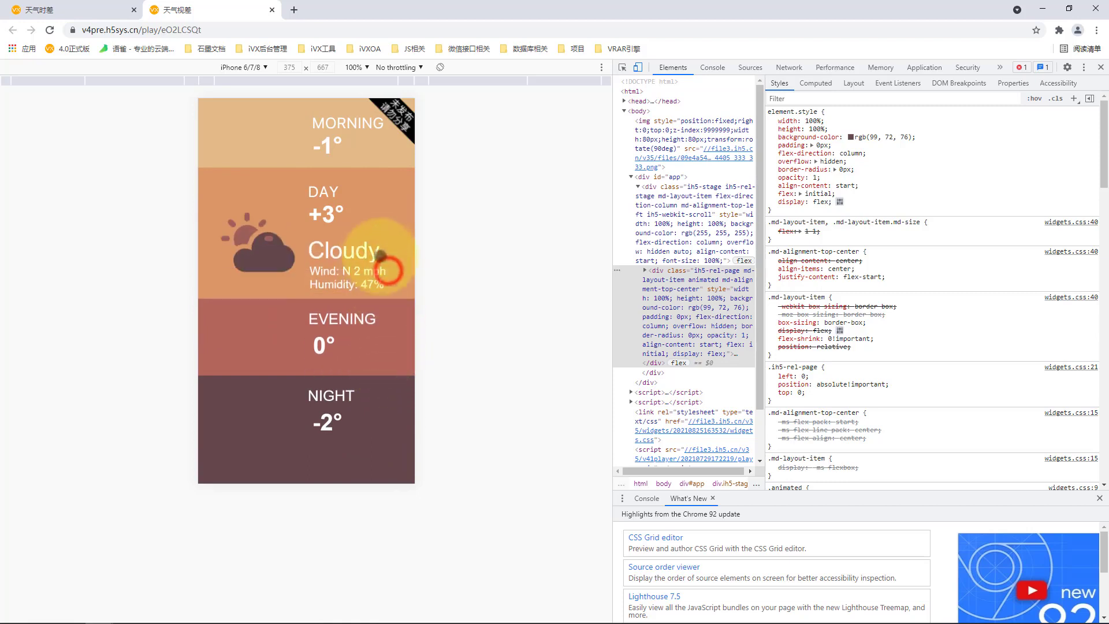
click(374, 225)
click(376, 396)
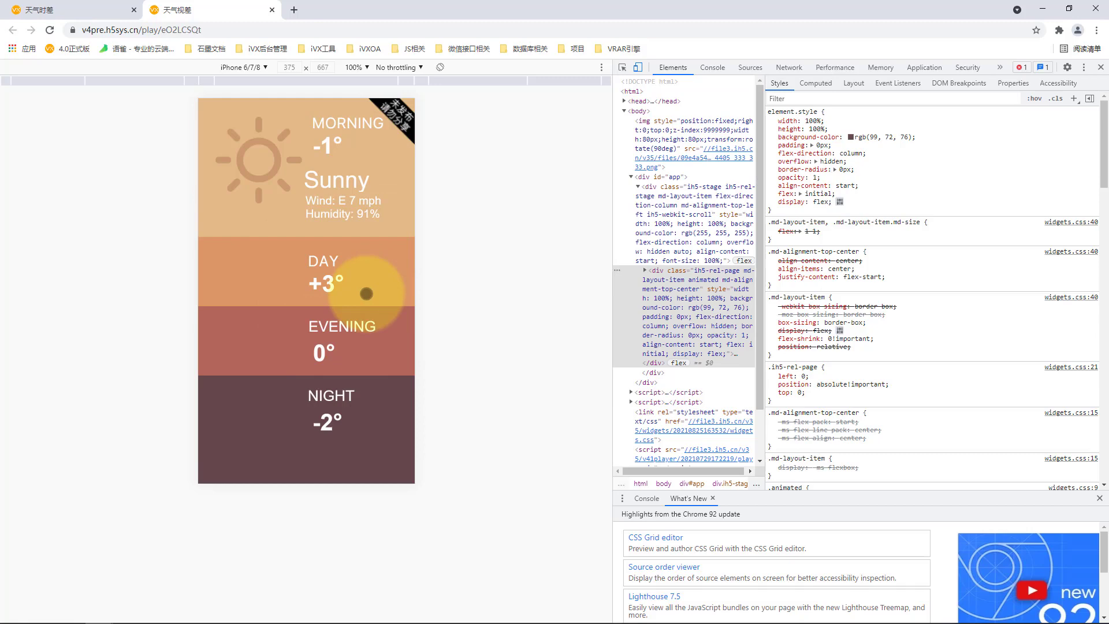
Step: Back in the iVX editor, add a page to the front end (前台), then add a canvas inside that page and select it
click(79, 12)
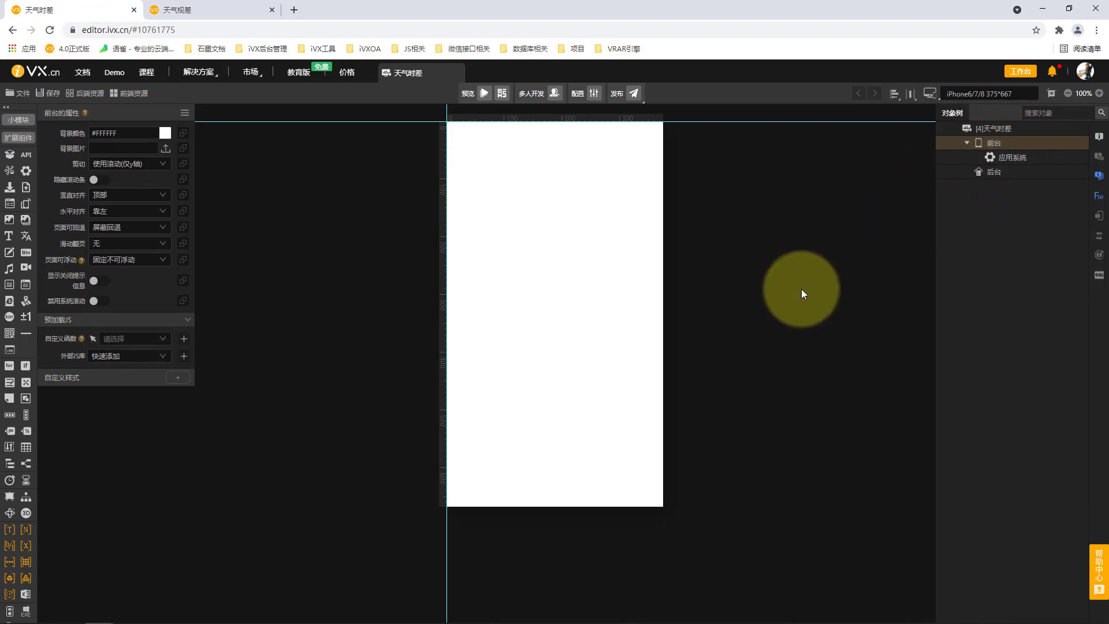
click(9, 397)
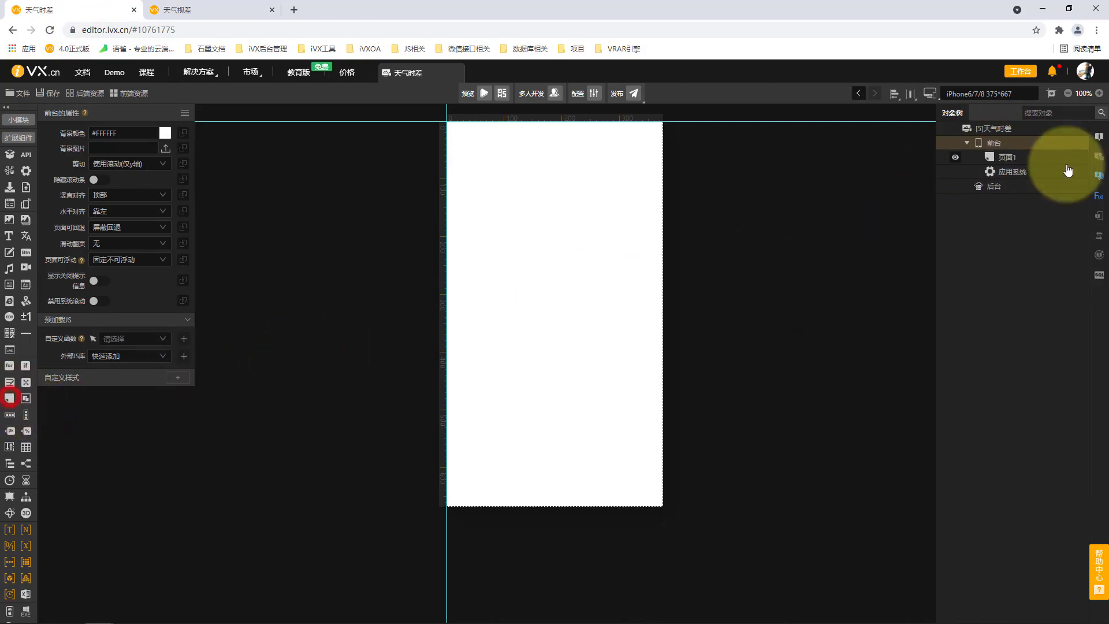
click(1025, 157)
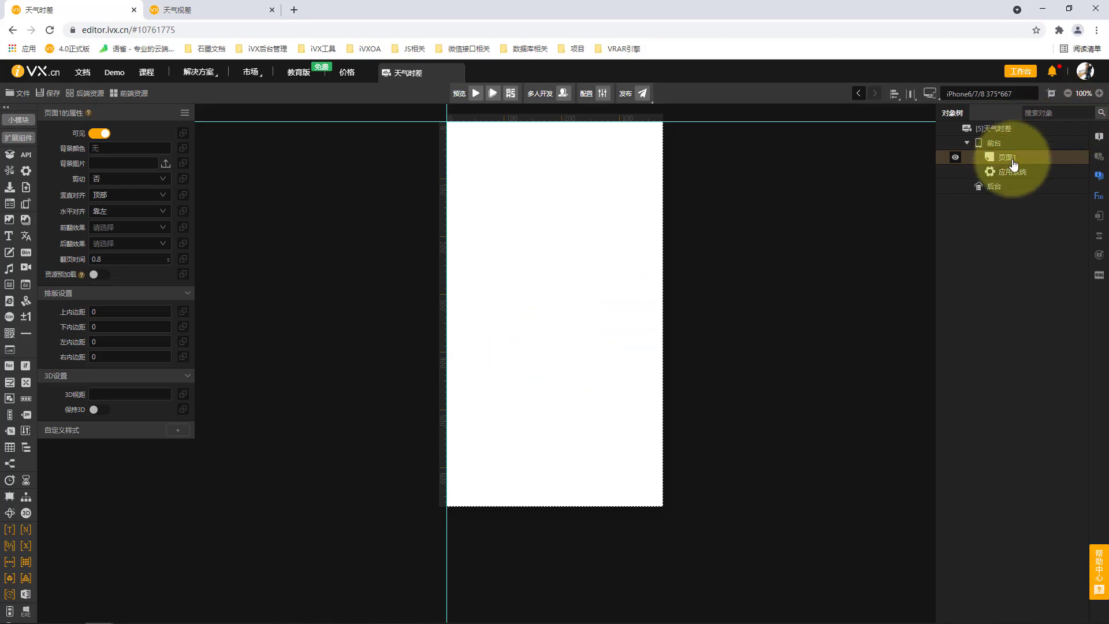
click(10, 497)
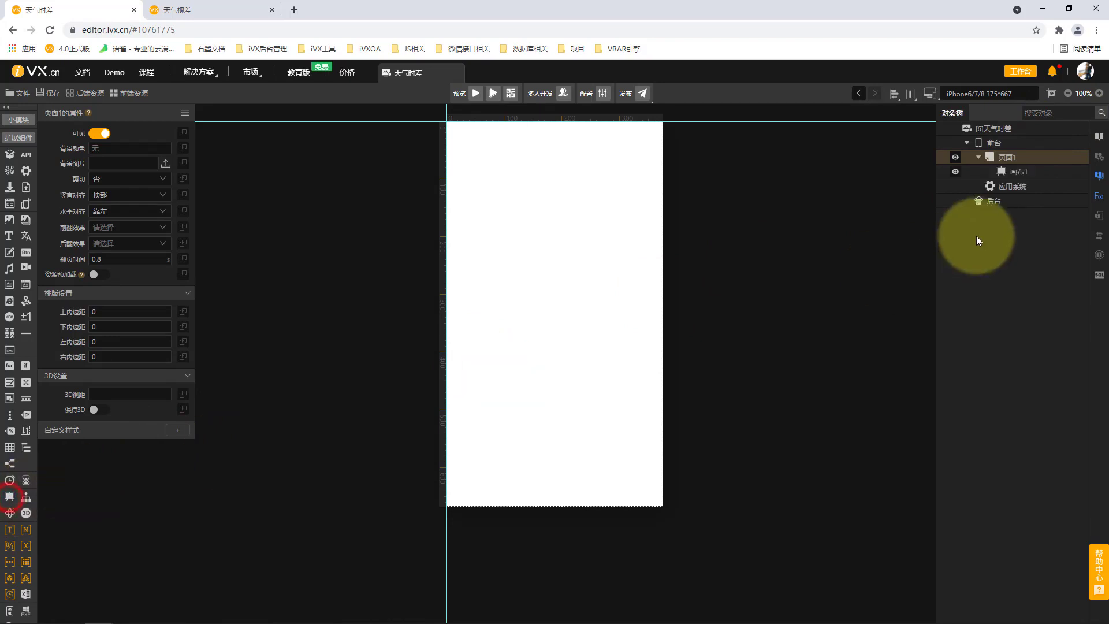
click(1031, 171)
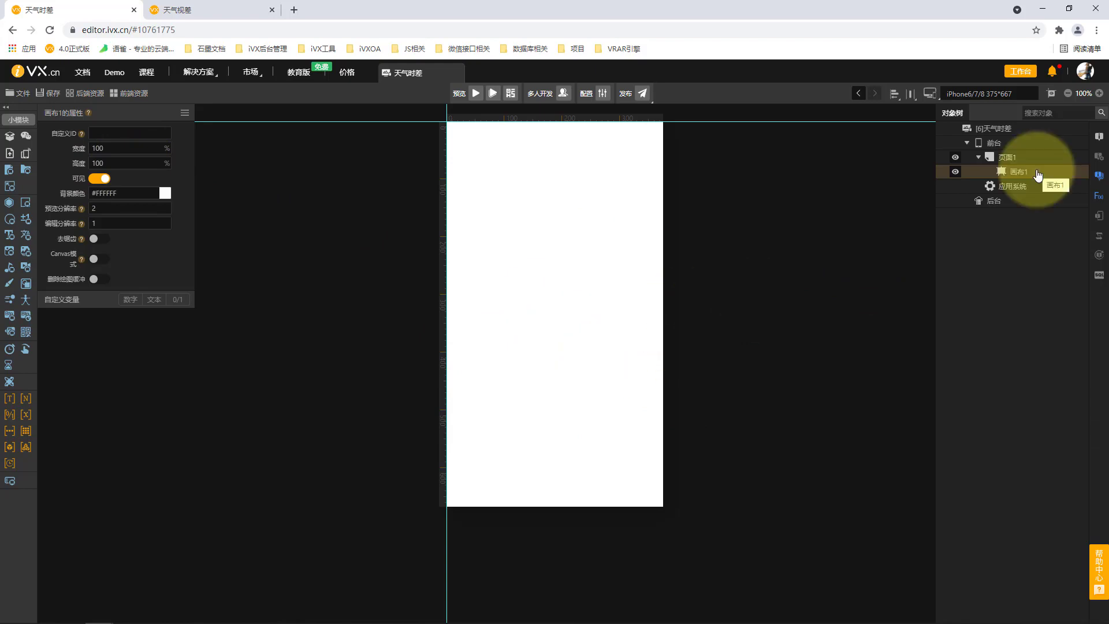
Step: Check the transition between the morning and day sections in the finished weather demo
click(205, 8)
click(360, 251)
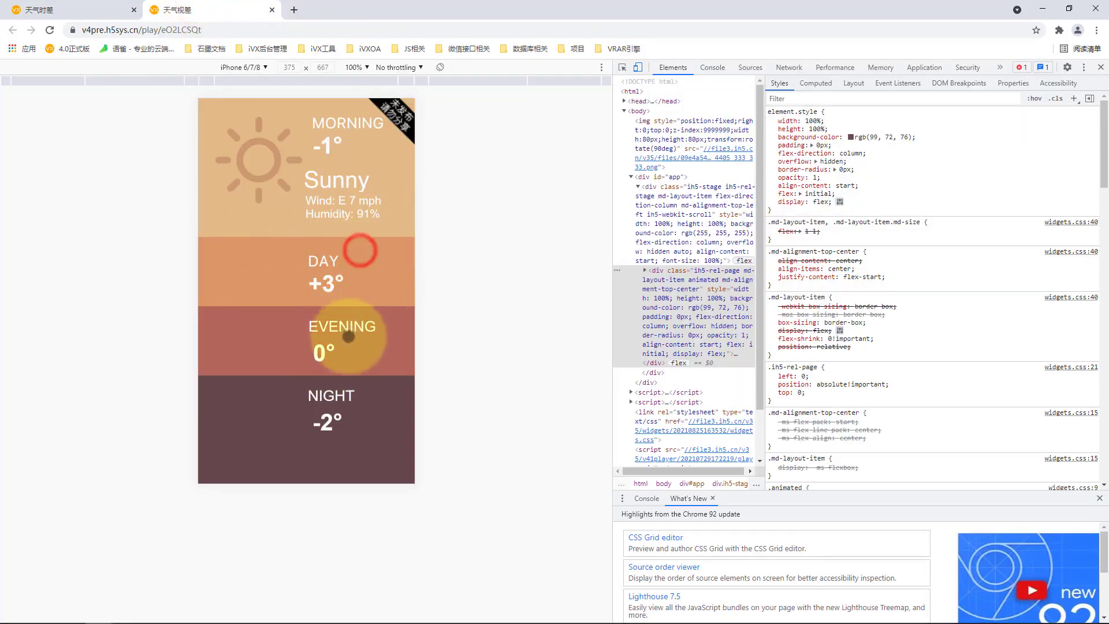
click(332, 364)
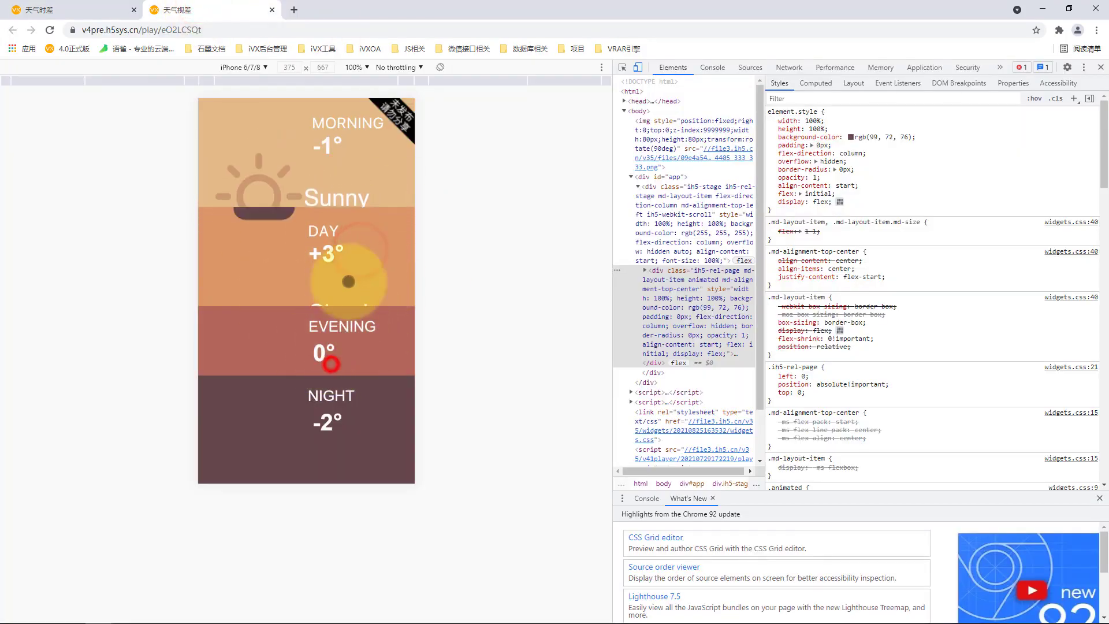
click(362, 223)
Step: Return to the iVX editor and draw a sliding timeline of about 353 × 637 over nearly the whole canvas
click(54, 10)
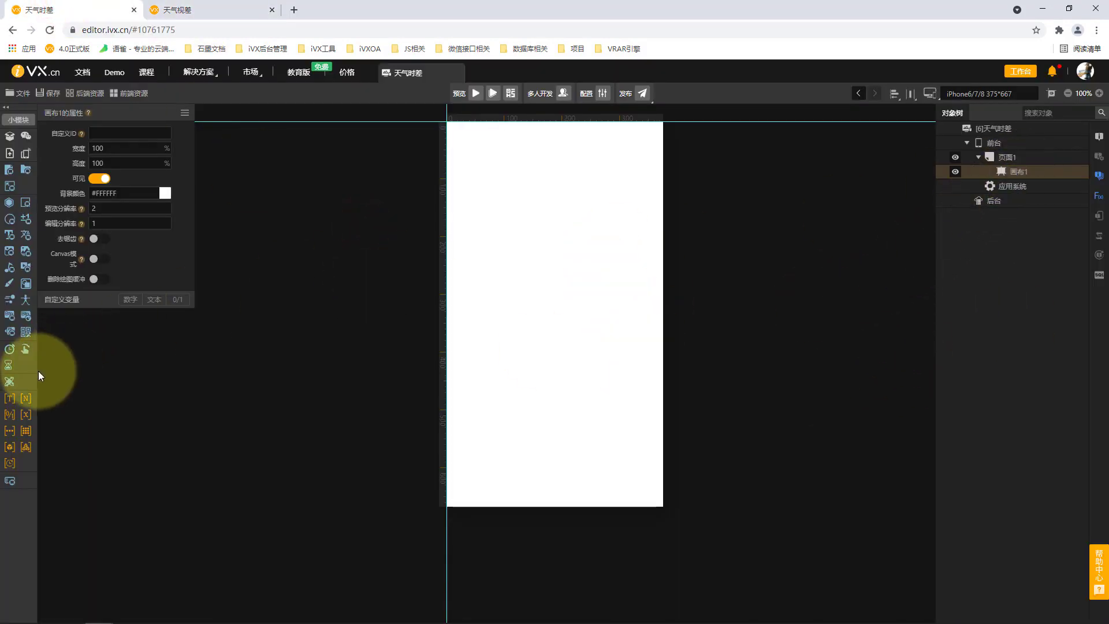
click(25, 348)
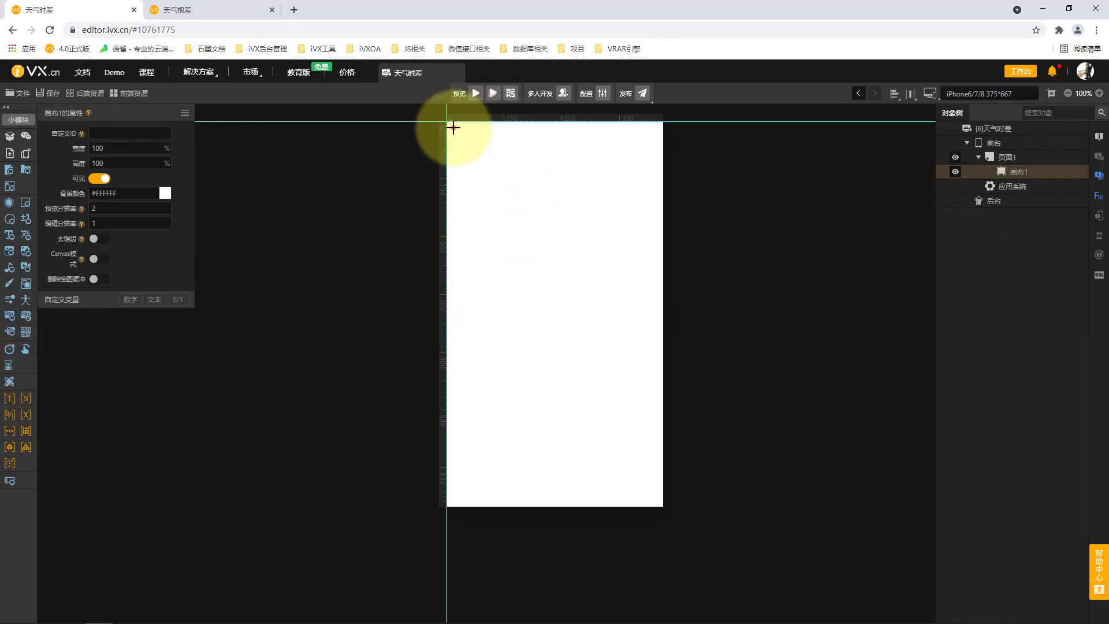
drag(454, 127, 659, 501)
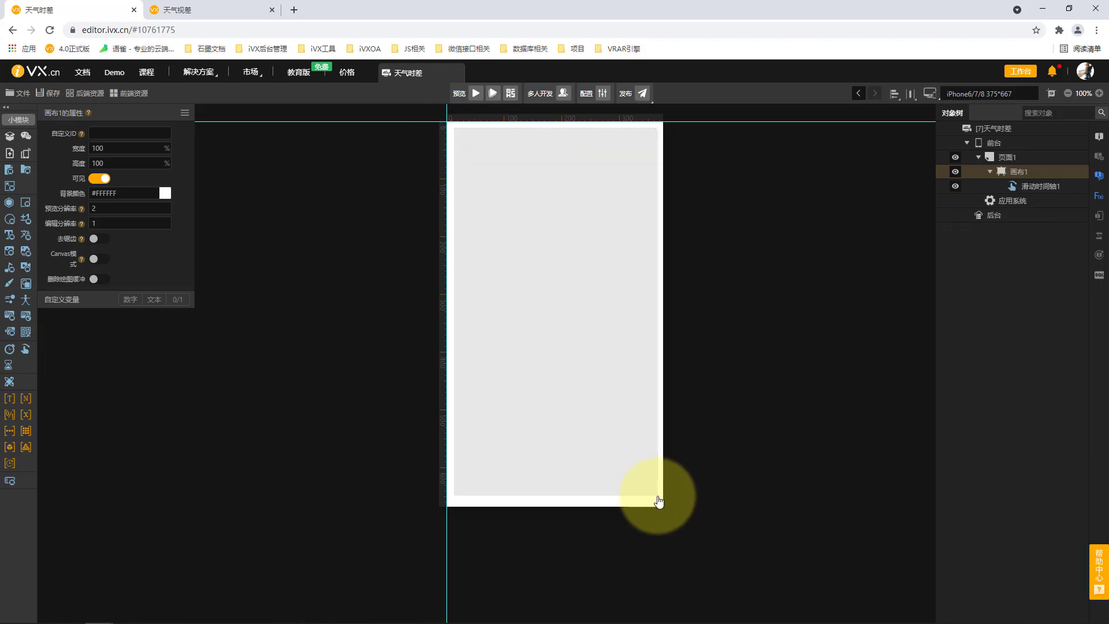
Step: Place the sliding timeline at X 0, Y 0 and set its width to 375 and height to 667
click(604, 391)
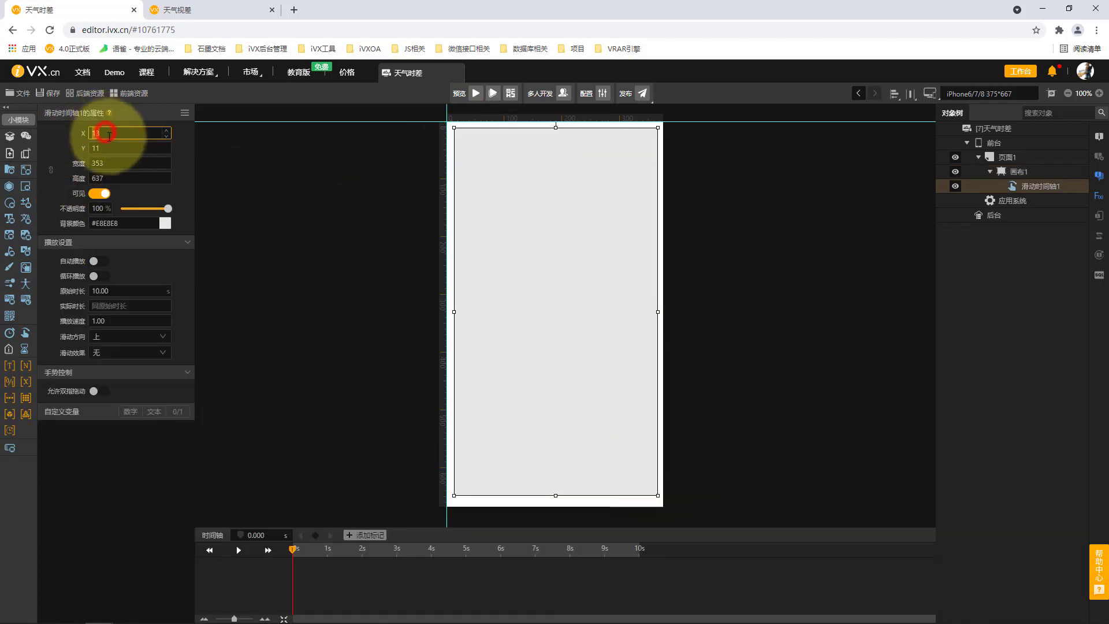
text(0)
click(105, 148)
text(0)
click(263, 161)
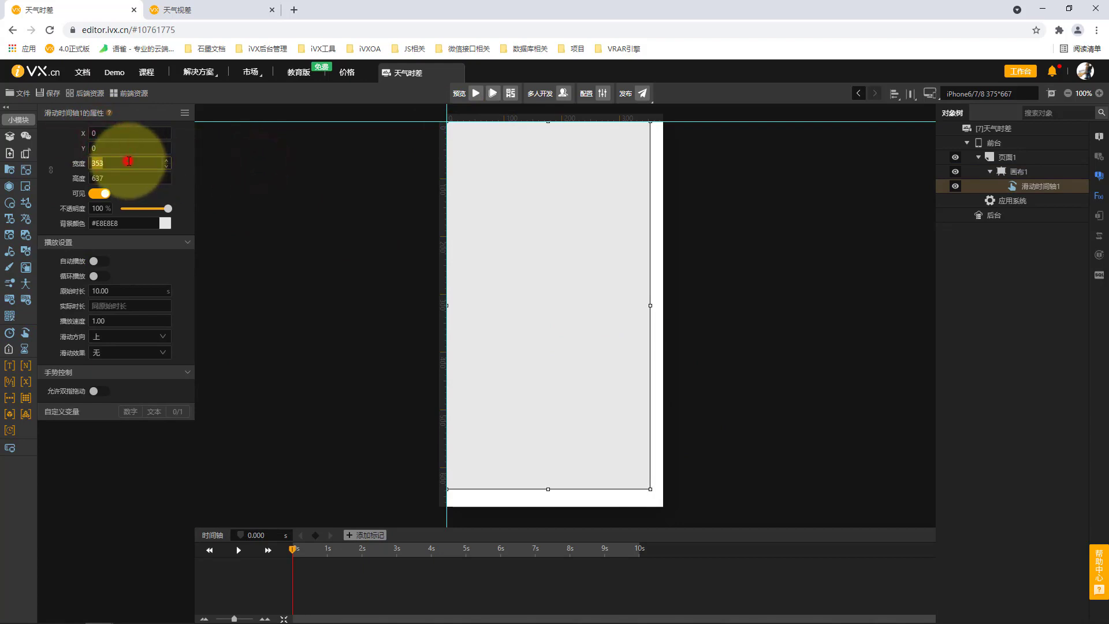
click(129, 161)
text(375)
click(284, 187)
click(138, 173)
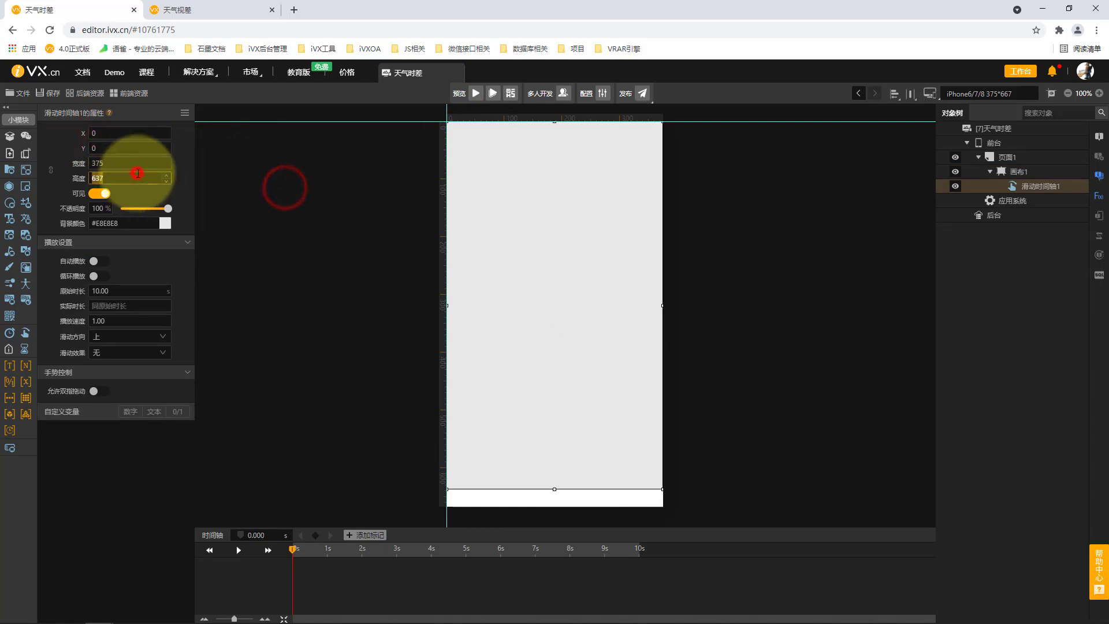
text(667)
click(312, 205)
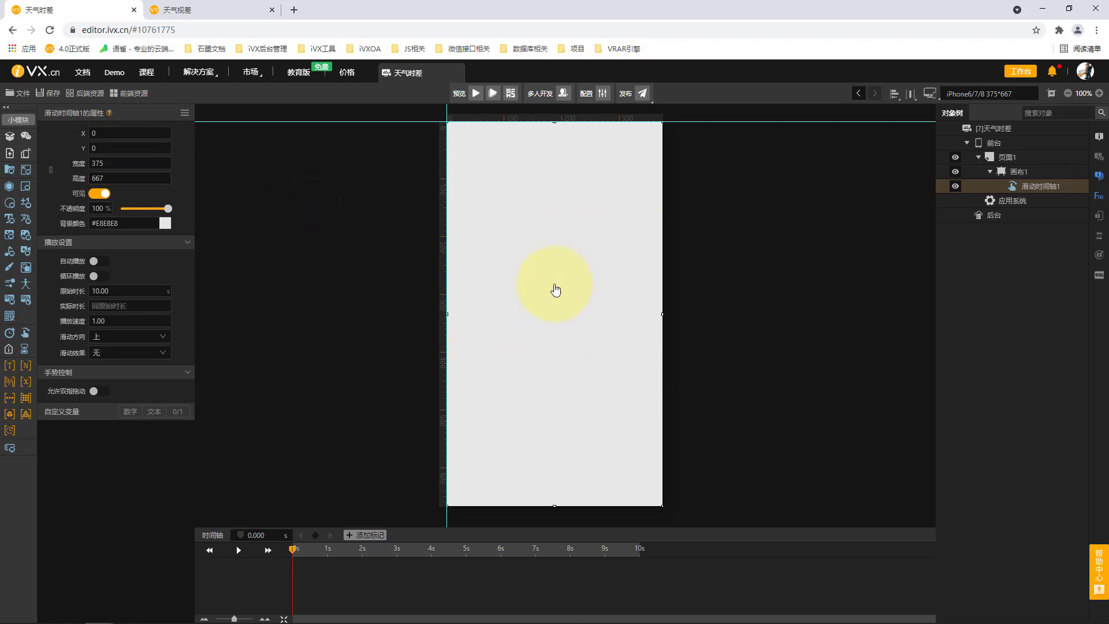
Step: Change the sliding timeline's background colour to light pink #FFEEEE
click(138, 223)
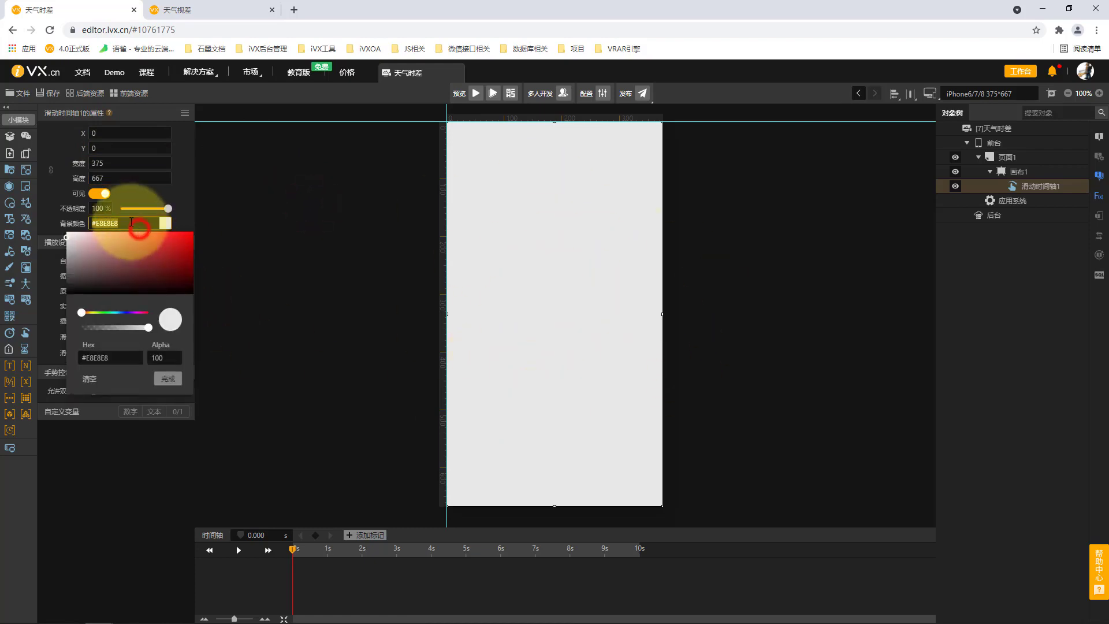
click(77, 237)
drag(76, 227, 75, 227)
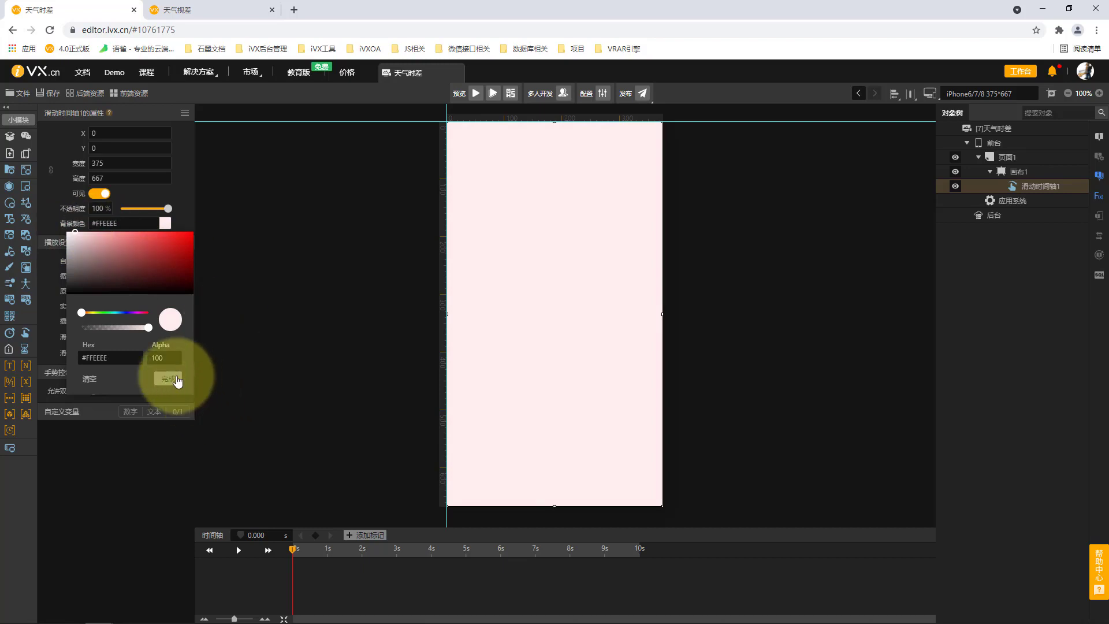
click(174, 377)
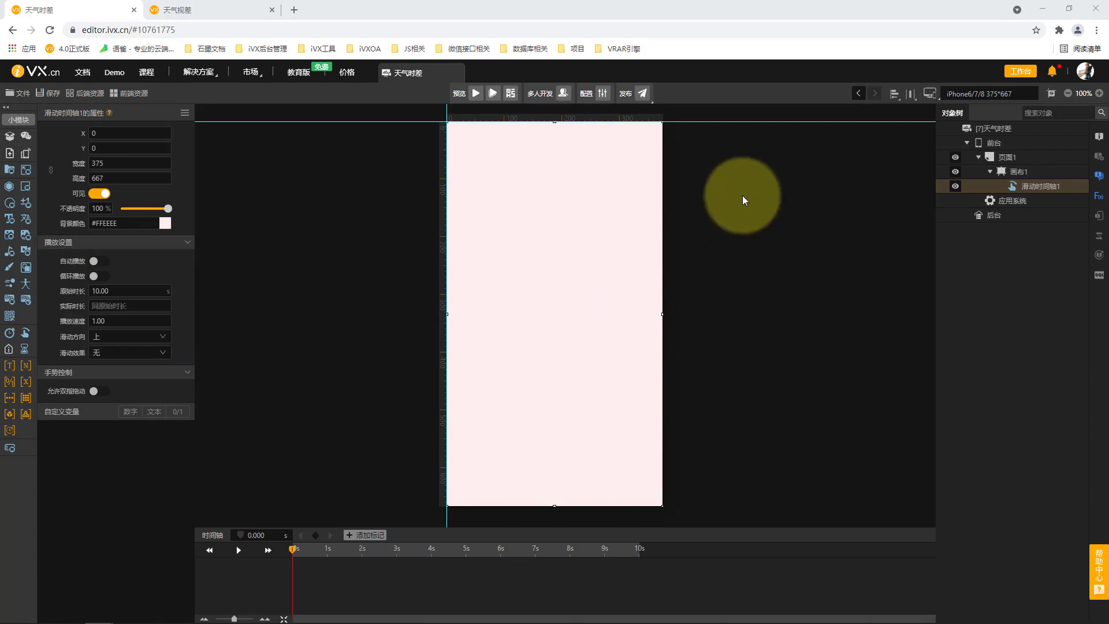
Step: Examine in the finished weather demo how the panel, icon and text move between the morning and day sections
click(213, 8)
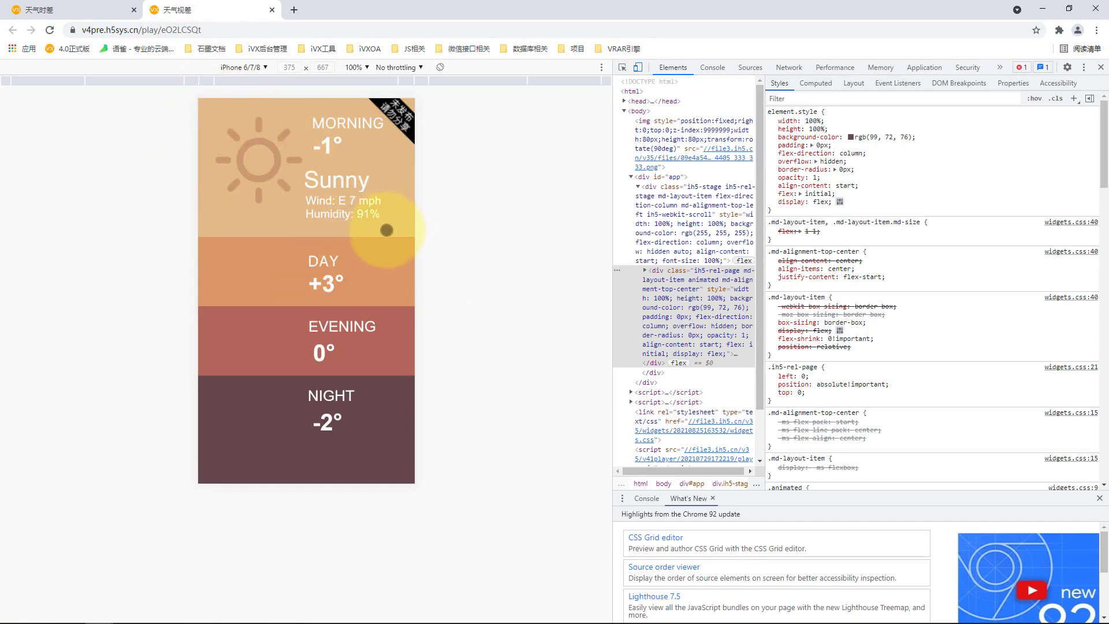
click(385, 284)
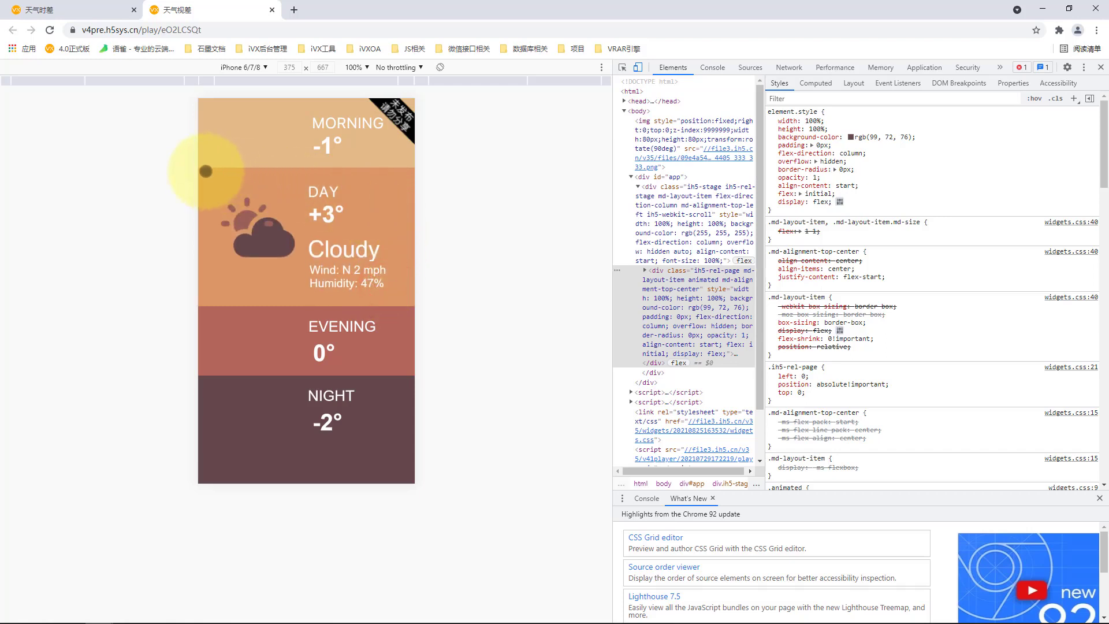
click(377, 209)
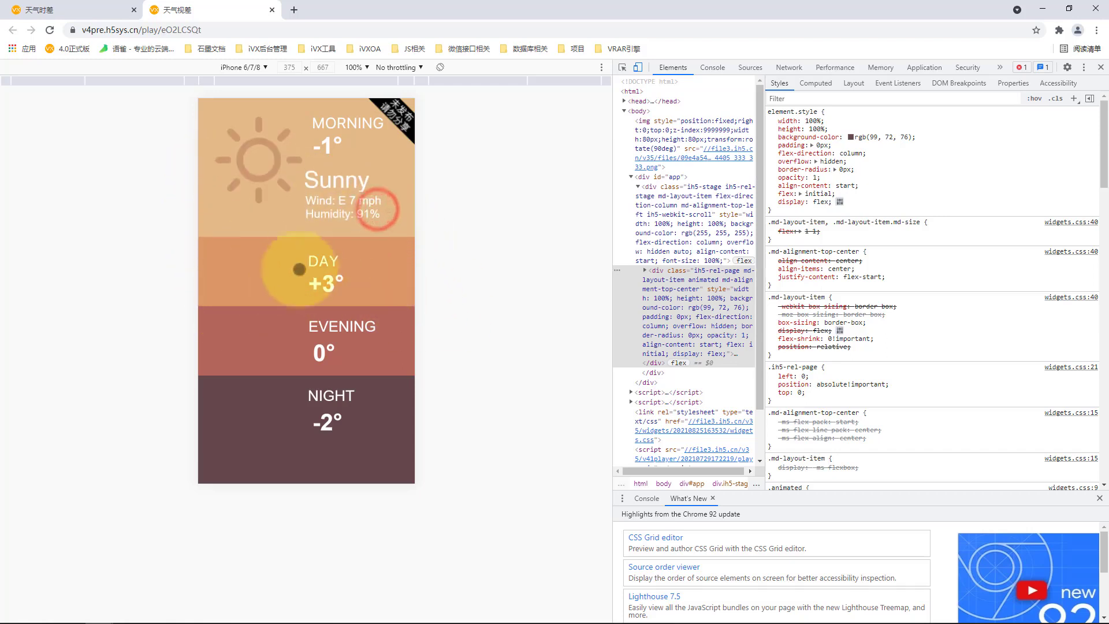
click(383, 278)
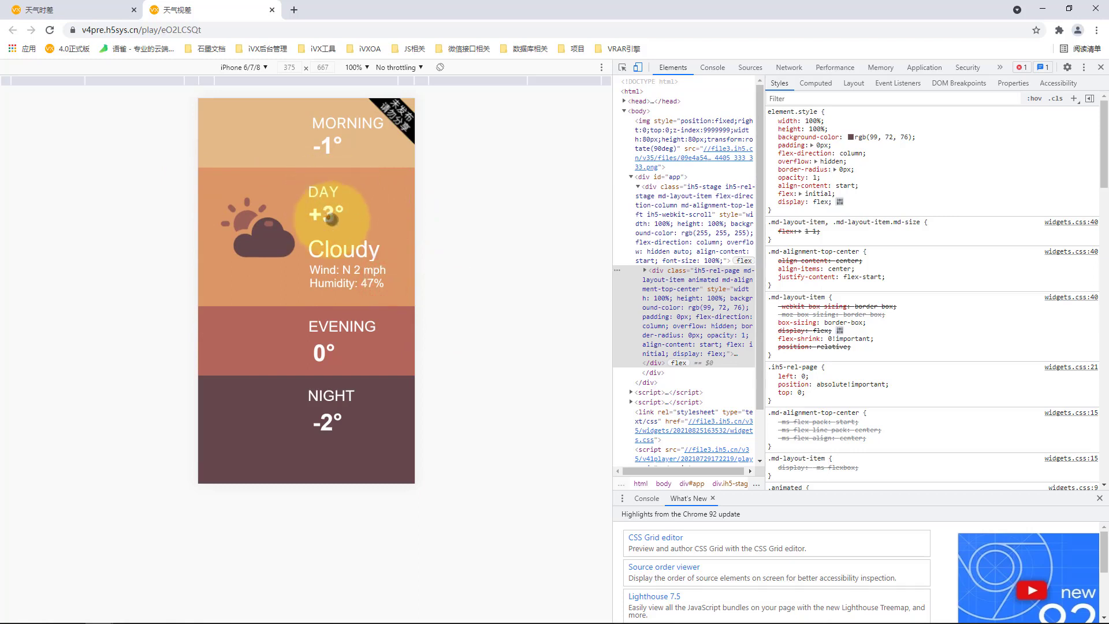
click(372, 198)
click(389, 290)
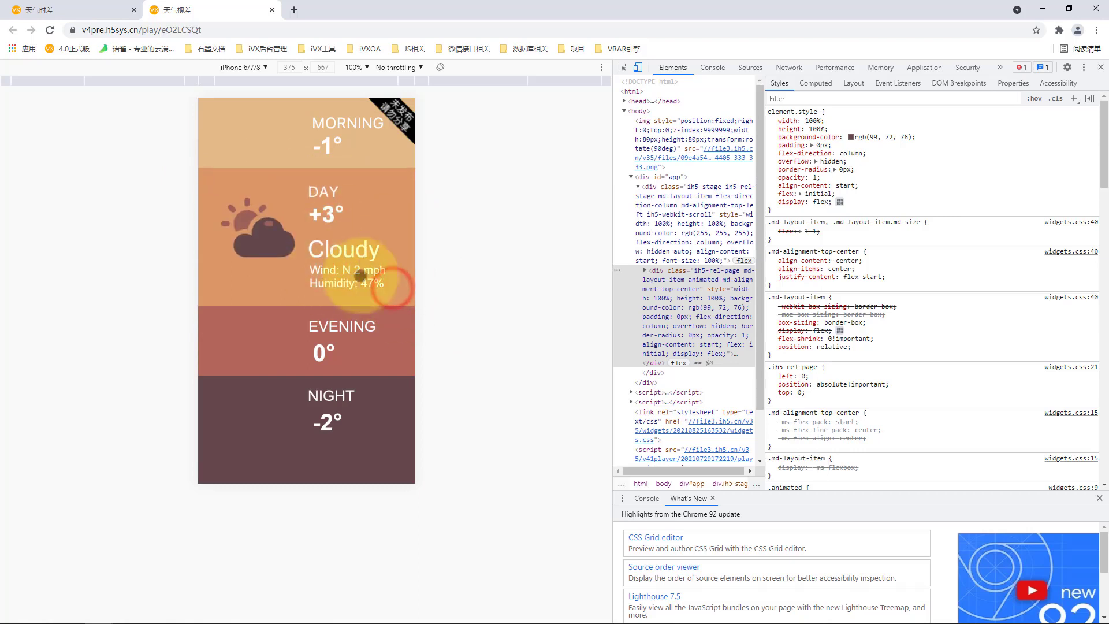
click(383, 216)
click(404, 282)
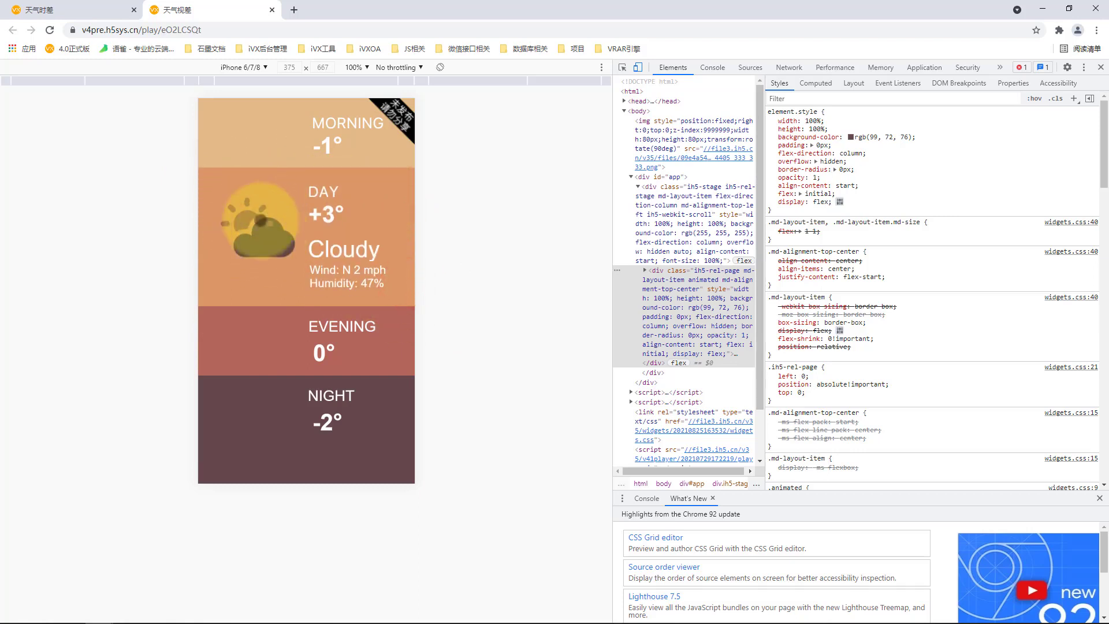
Step: Return to the iVX editor and draw an object group of about 373 × 201 across the upper part of the sliding timeline
click(350, 302)
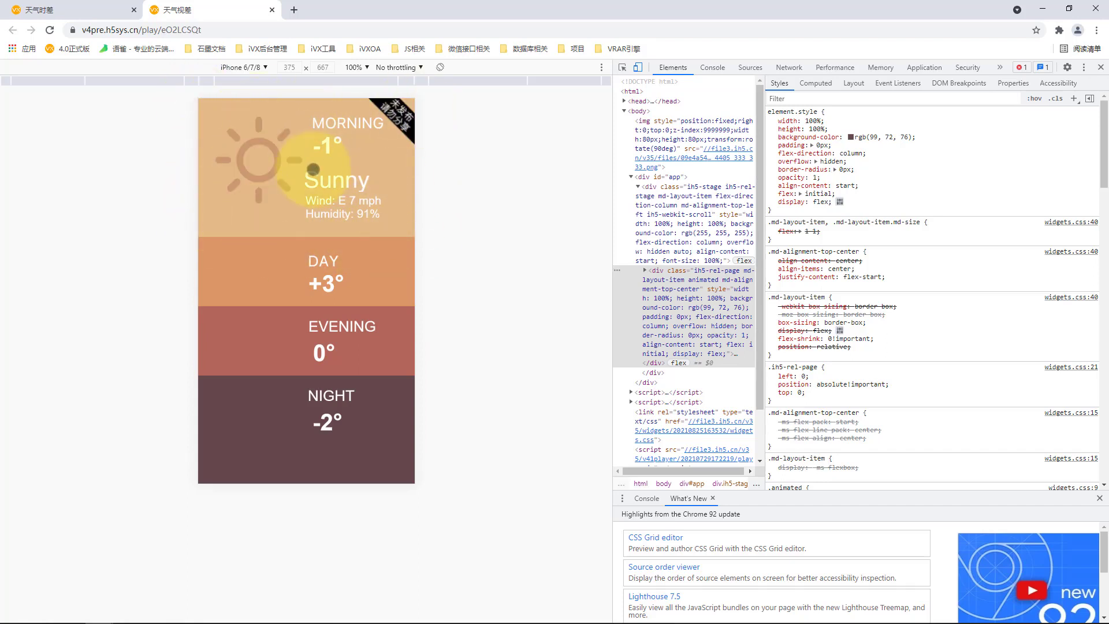
click(81, 10)
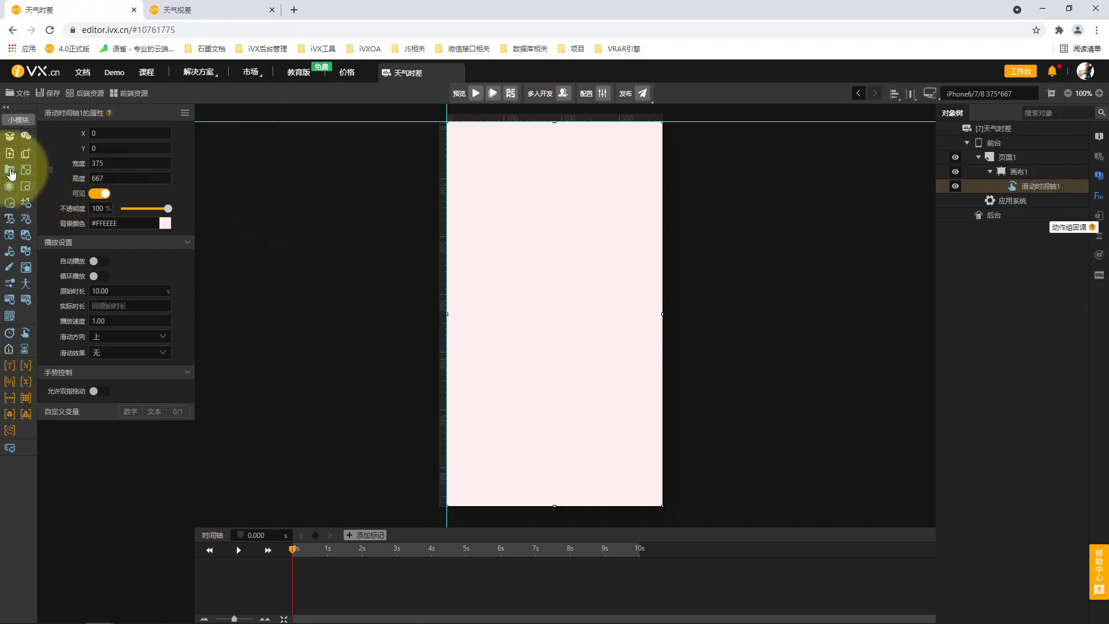
click(9, 170)
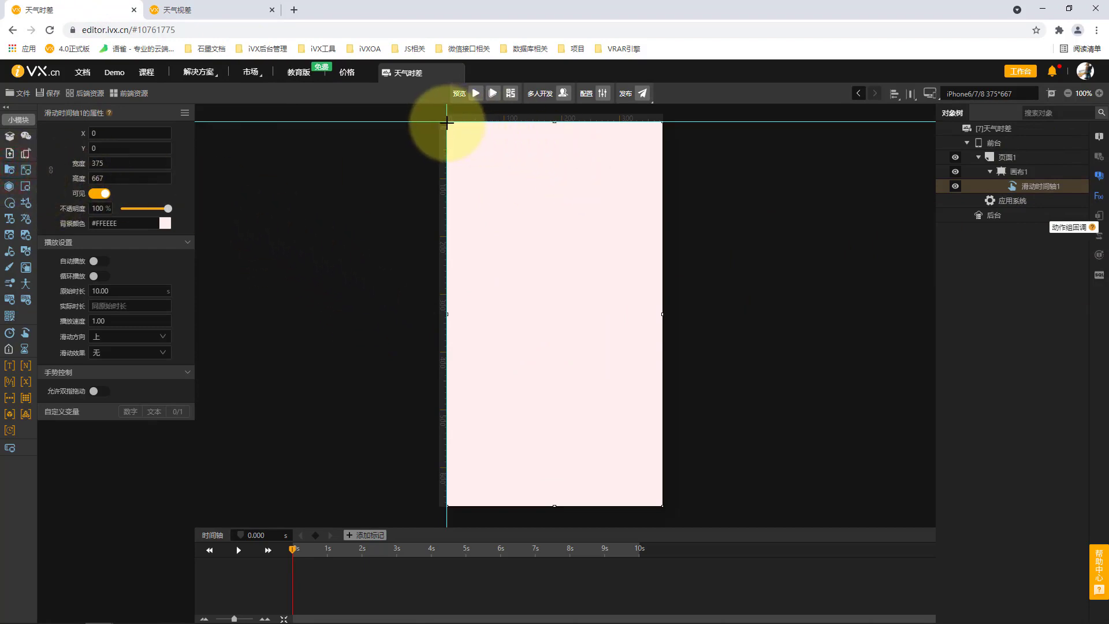
mouse_move(446, 122)
mouse_down()
mouse_move(547, 191)
mouse_move(661, 238)
mouse_up()
click(597, 185)
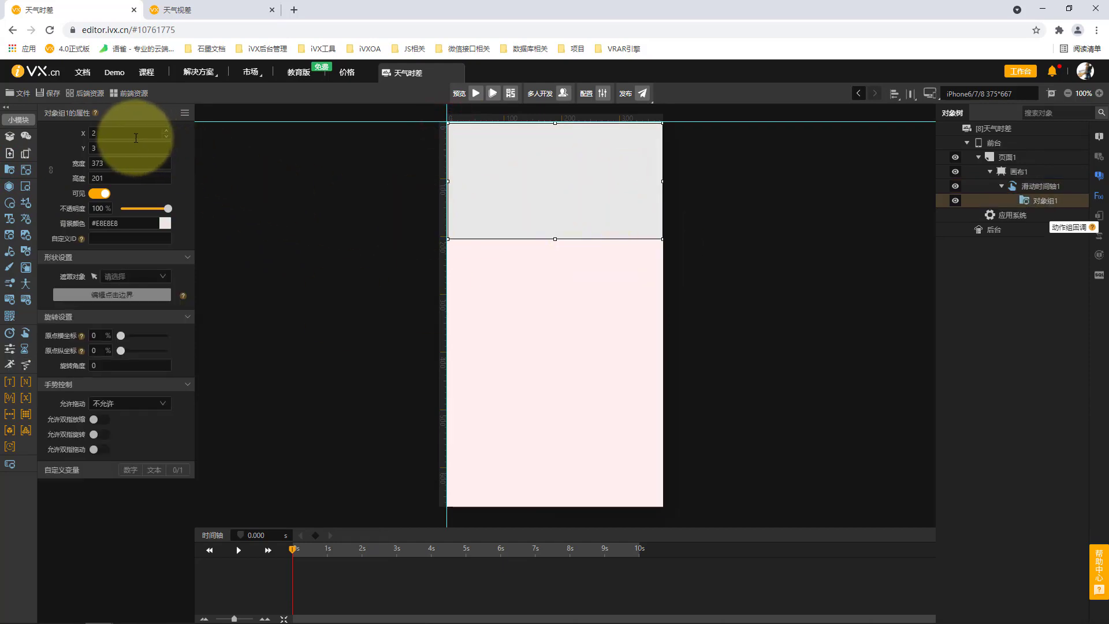
Step: Place the object group at X 0, Y 0 and set its width to 375 and height to 300
text(0)
click(106, 148)
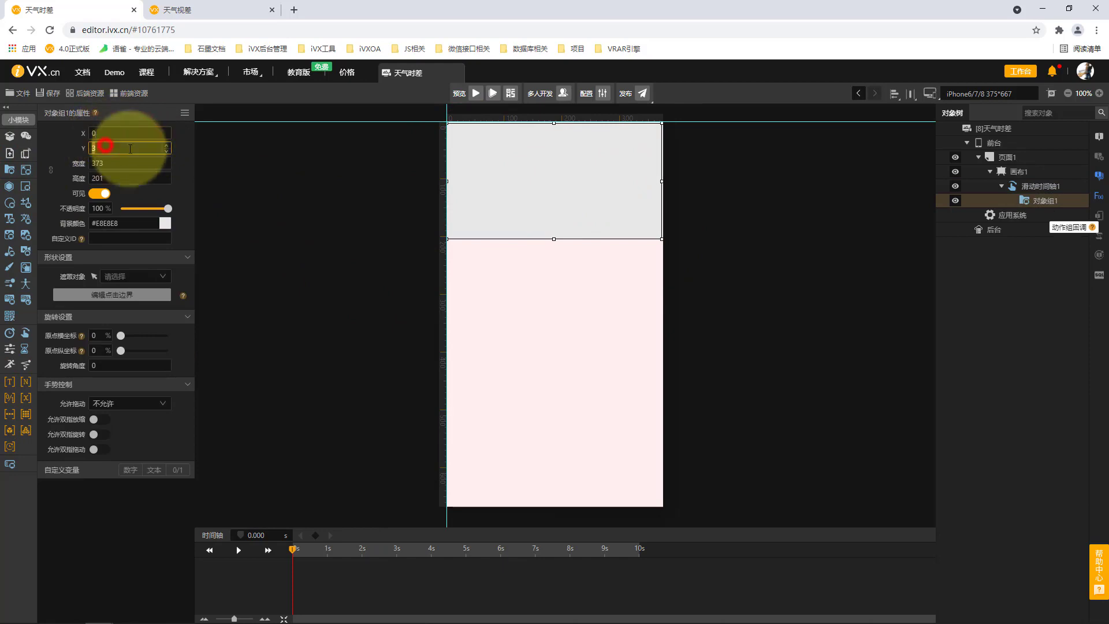
text(0)
key(Return)
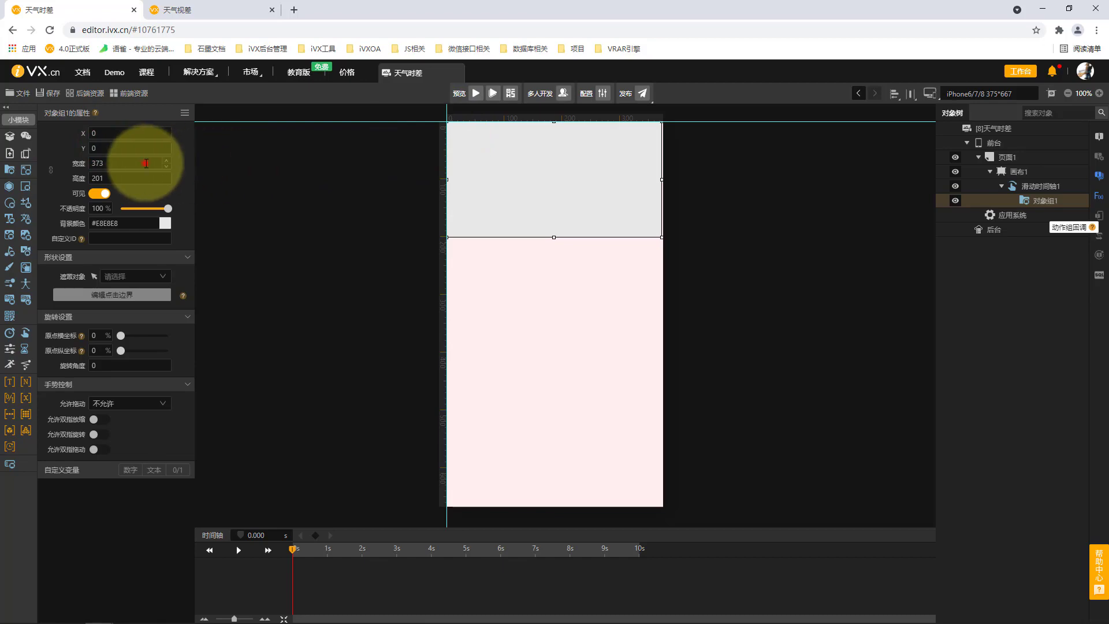
click(146, 162)
text(375)
click(259, 175)
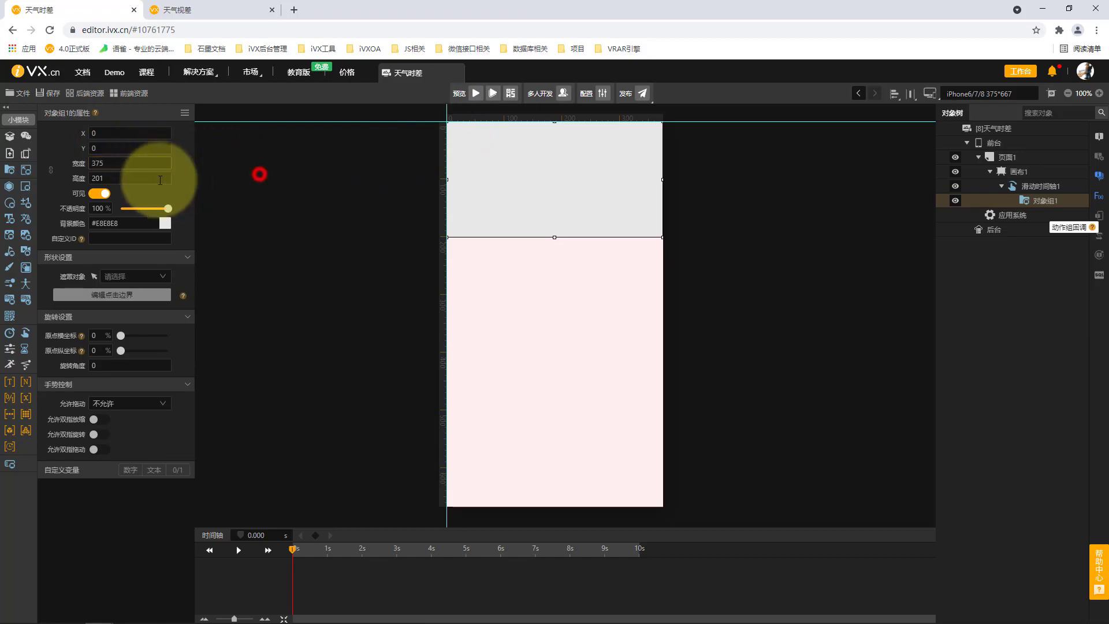
click(157, 179)
text(300)
click(294, 188)
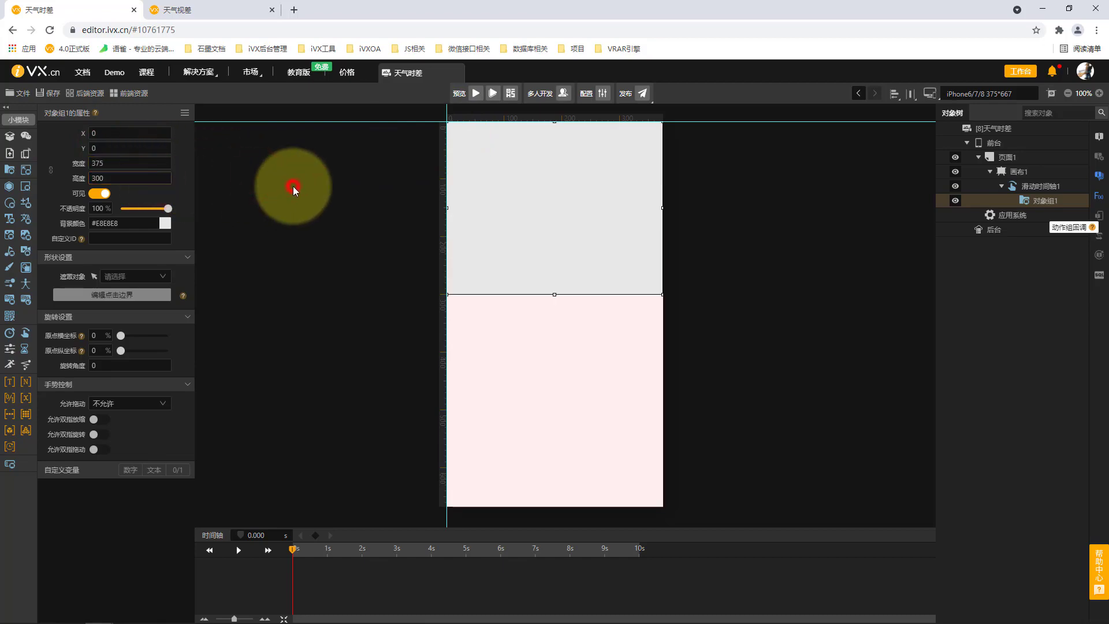
Step: Sample the morning panel's colour in the finished demo and set the object group's background colour to #E3BA88
click(224, 9)
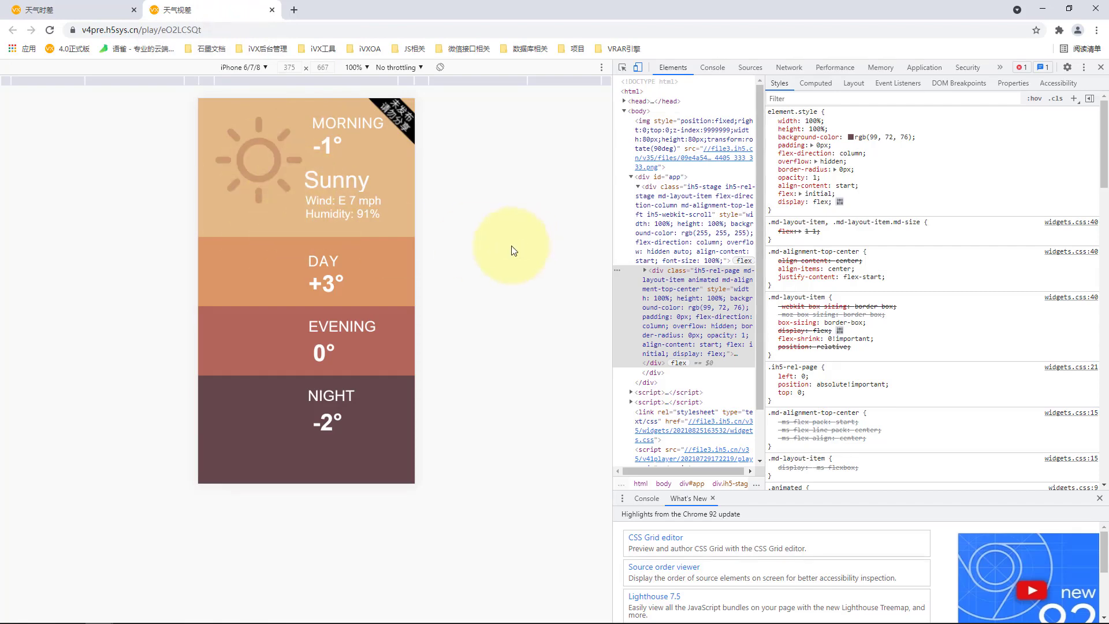
key(F1)
key(Escape)
click(116, 7)
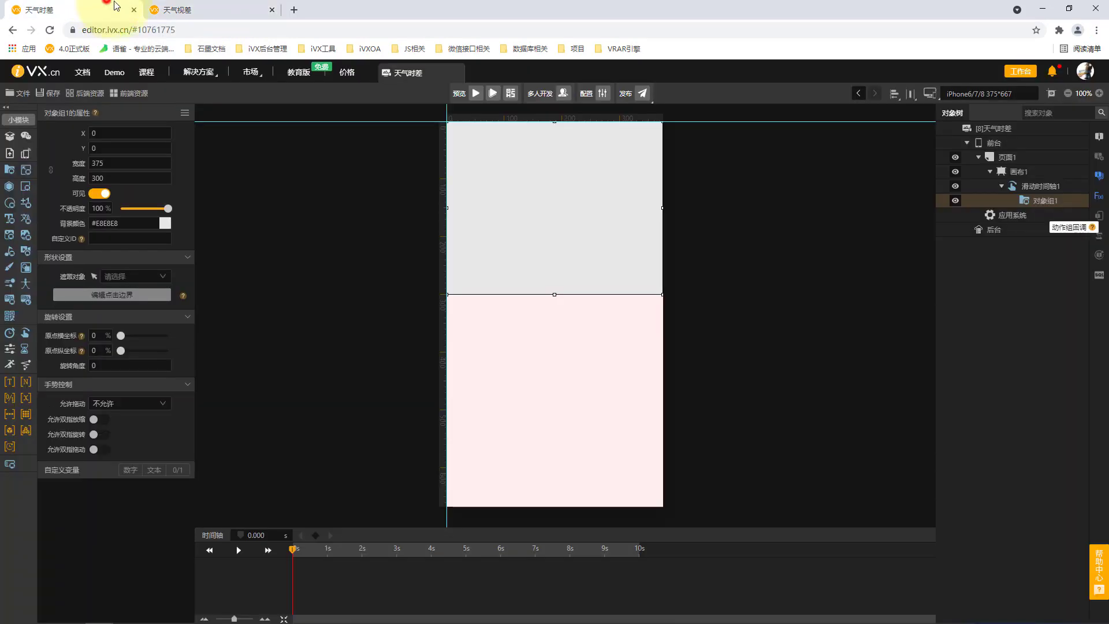
click(145, 217)
click(135, 221)
key(ctrl+a)
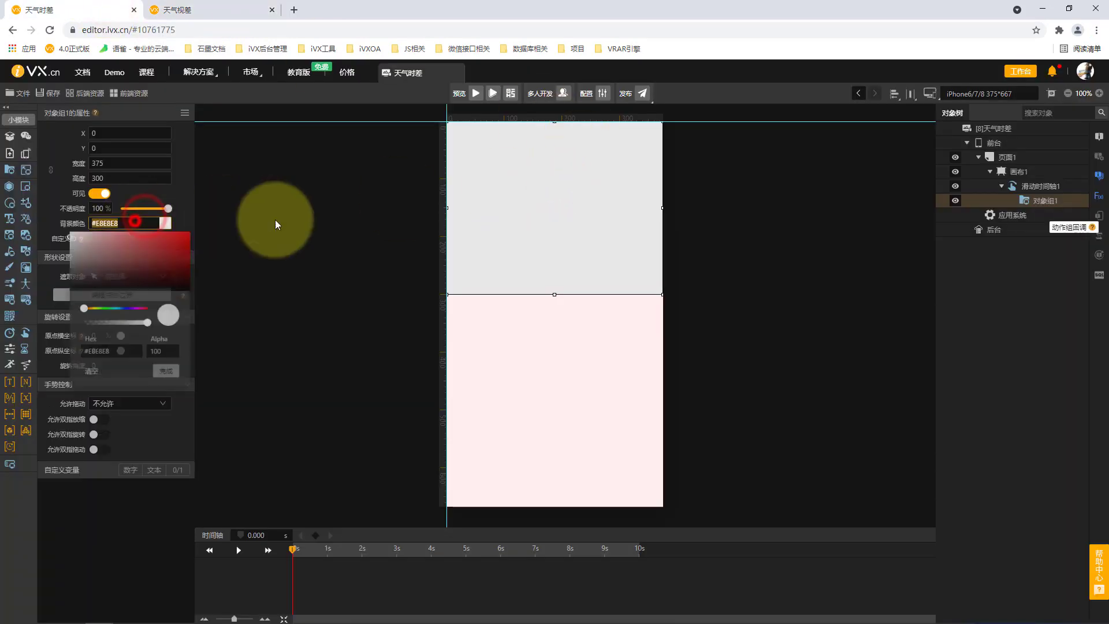
text(#e3ba88)
click(296, 220)
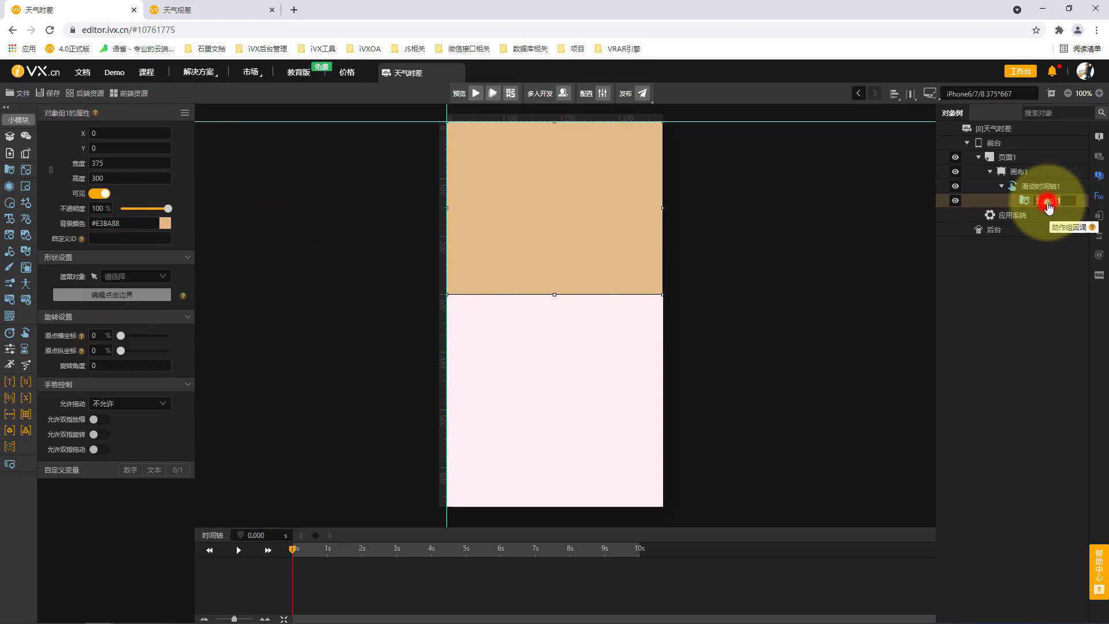
Step: Check the morning section in the finished demo and rename the object group as 晴天
click(220, 9)
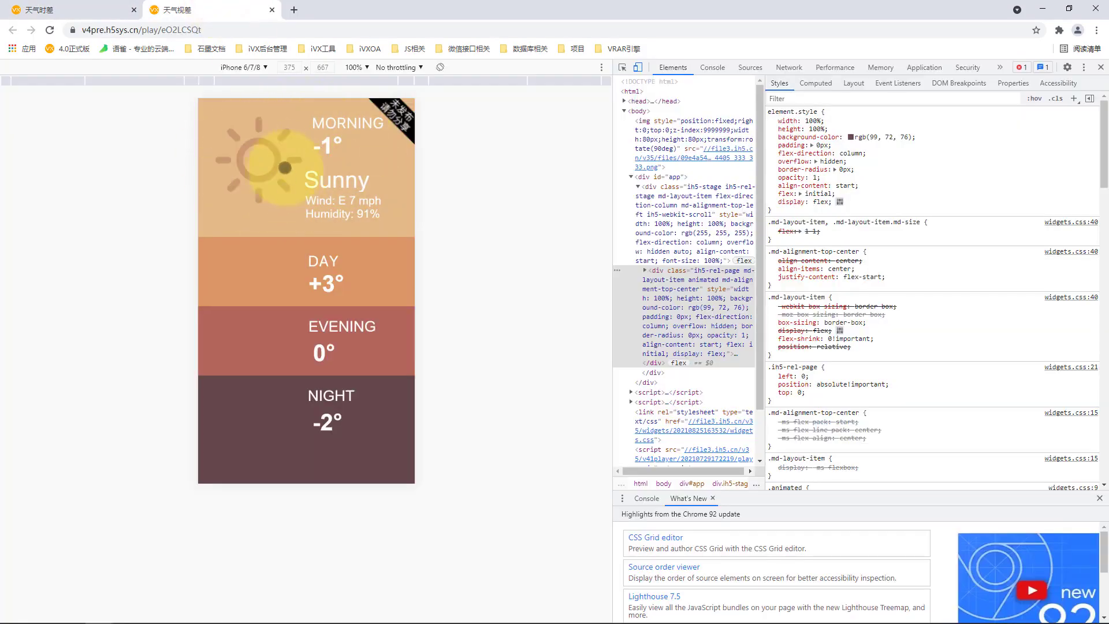
click(103, 10)
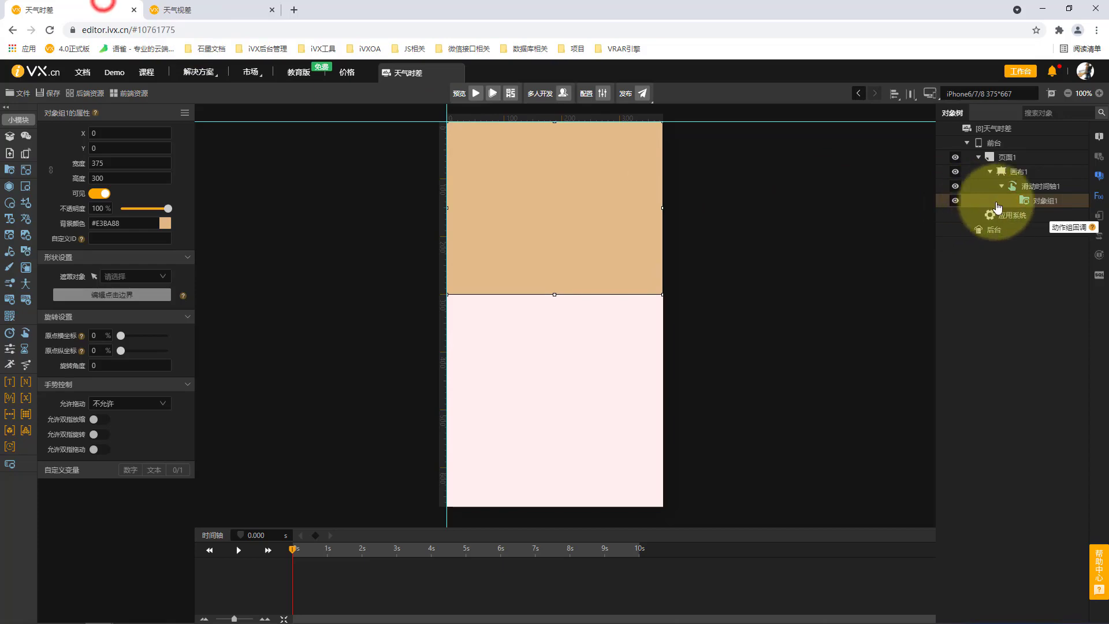
double_click(1055, 202)
text(晴天)
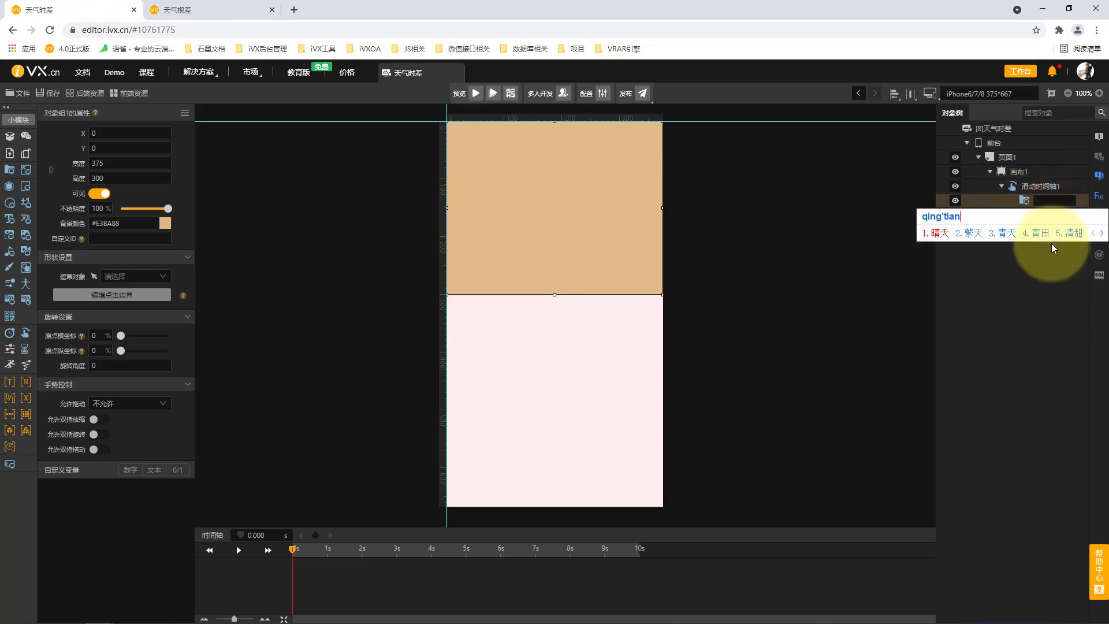
click(1015, 372)
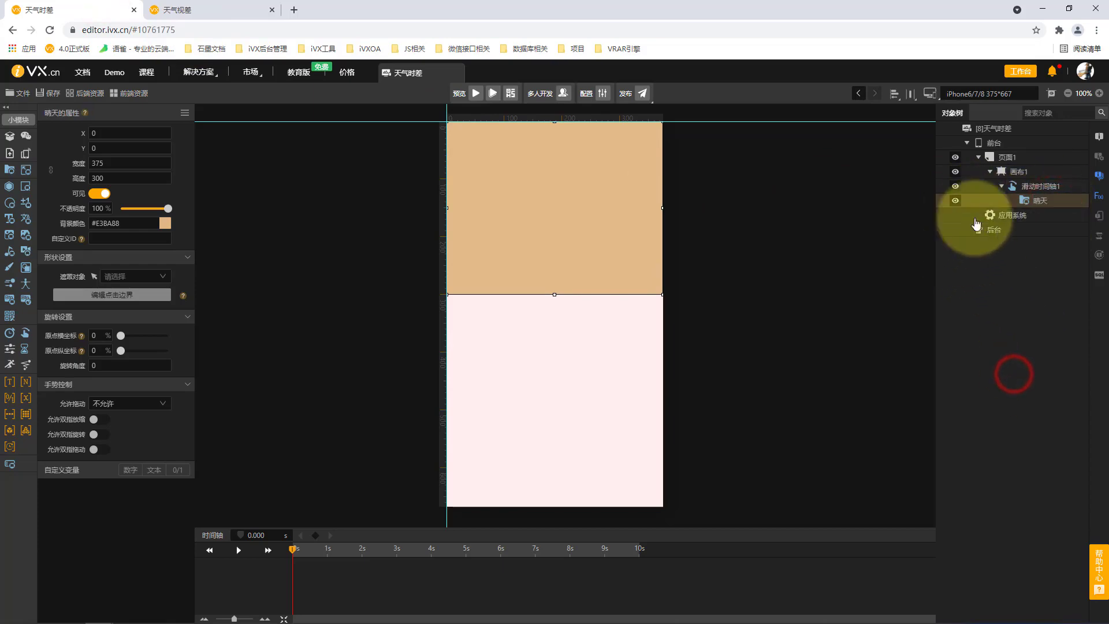
Step: Check the demo's morning layout and insert the sun image 天气时差 (3).png at about 147 × 150 in the 晴天 group's upper left area
click(223, 9)
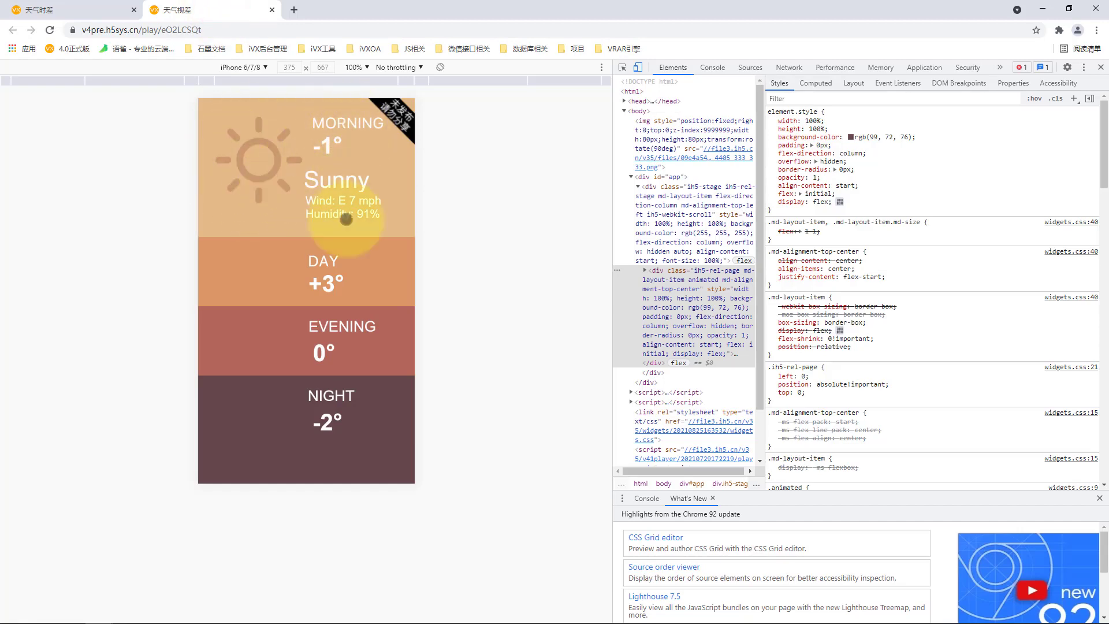
click(122, 8)
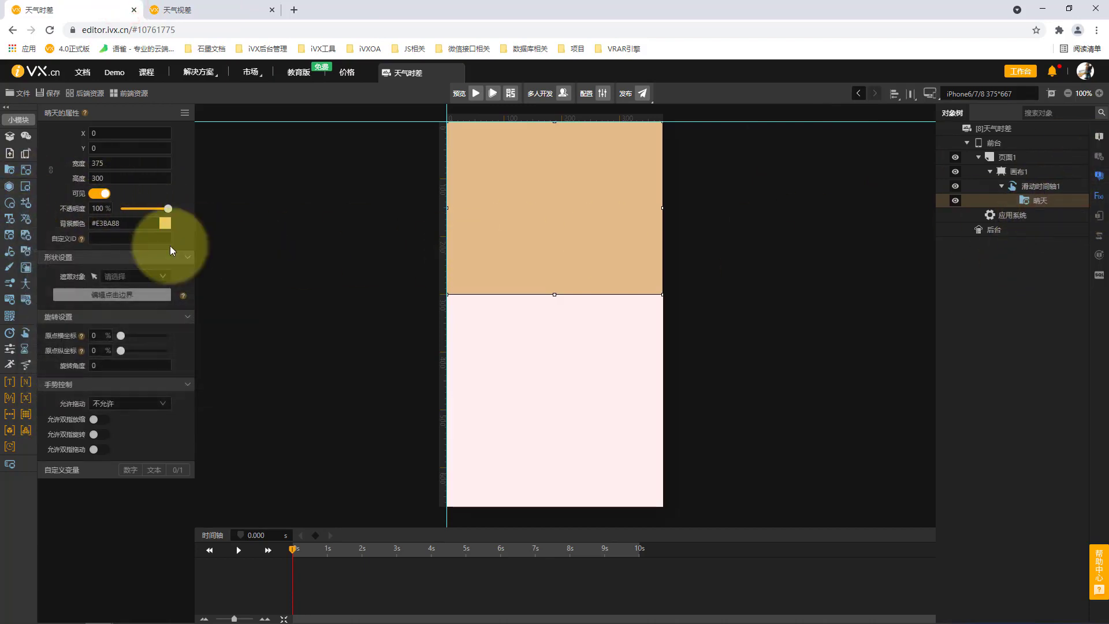
click(10, 235)
drag(468, 147, 553, 233)
click(515, 186)
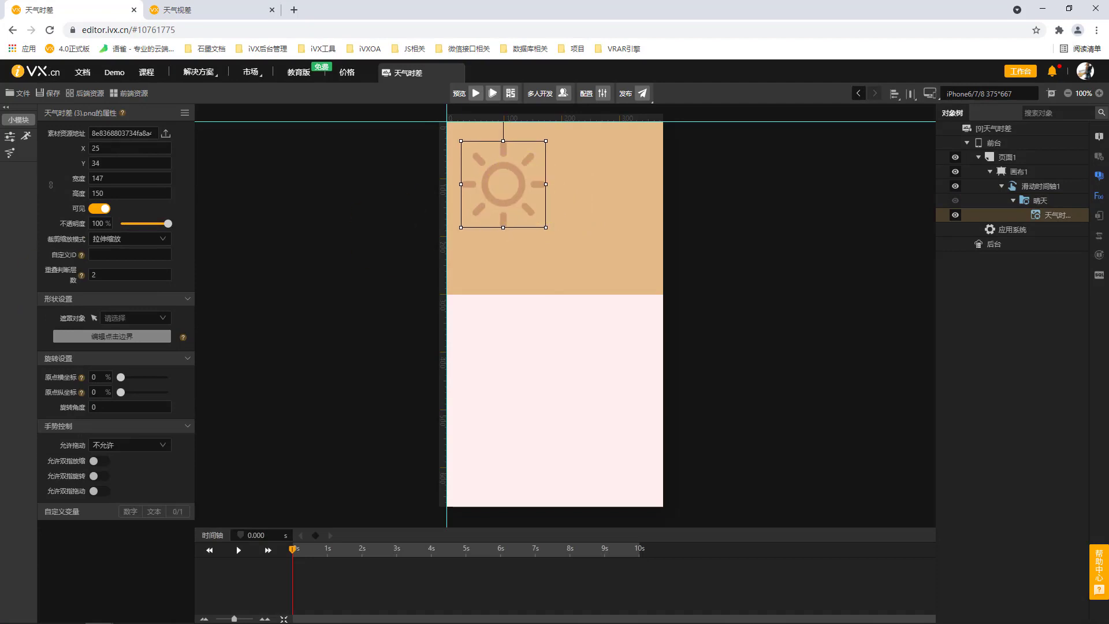
Step: Set the sun image's width to 150
double_click(149, 176)
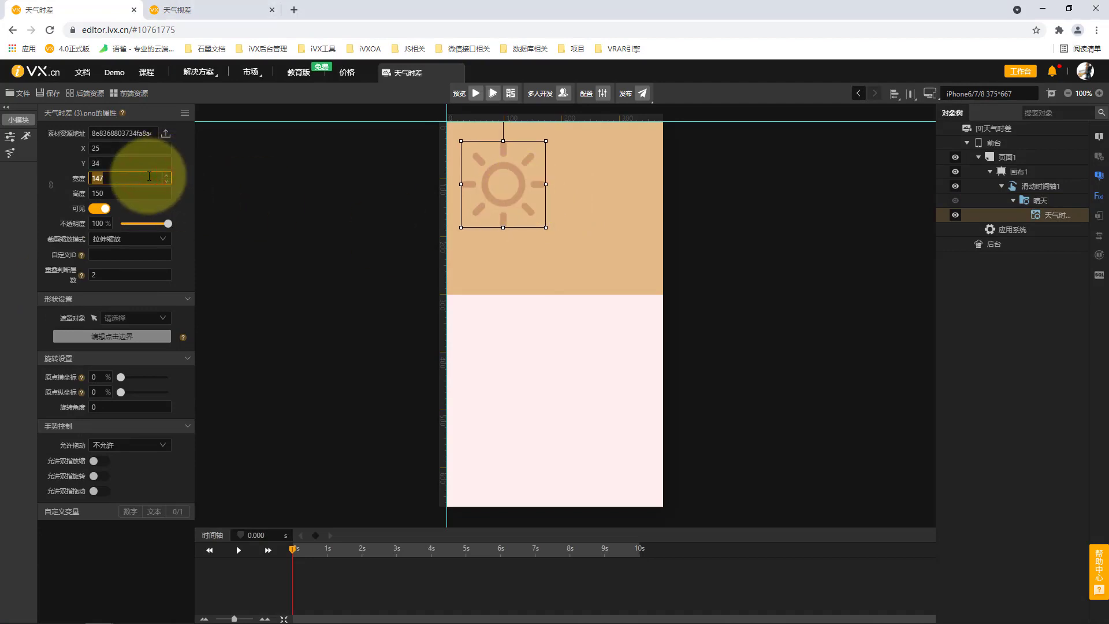
text(150)
click(290, 213)
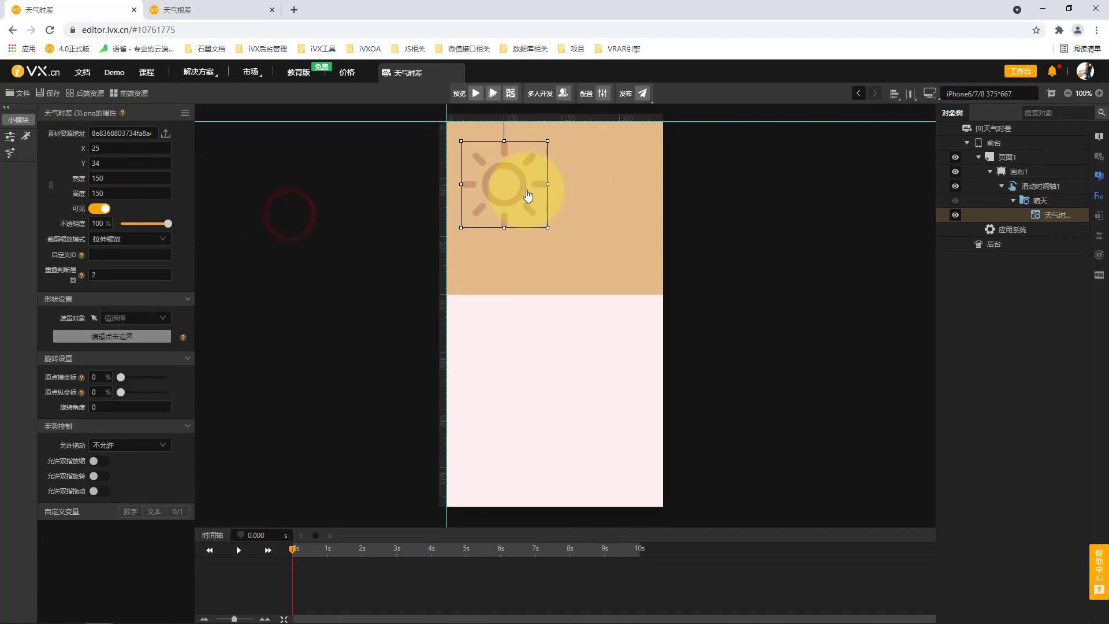
Step: Draw an image frame of about 142 × 91 beside the sun, inside the 晴天 group
click(1040, 201)
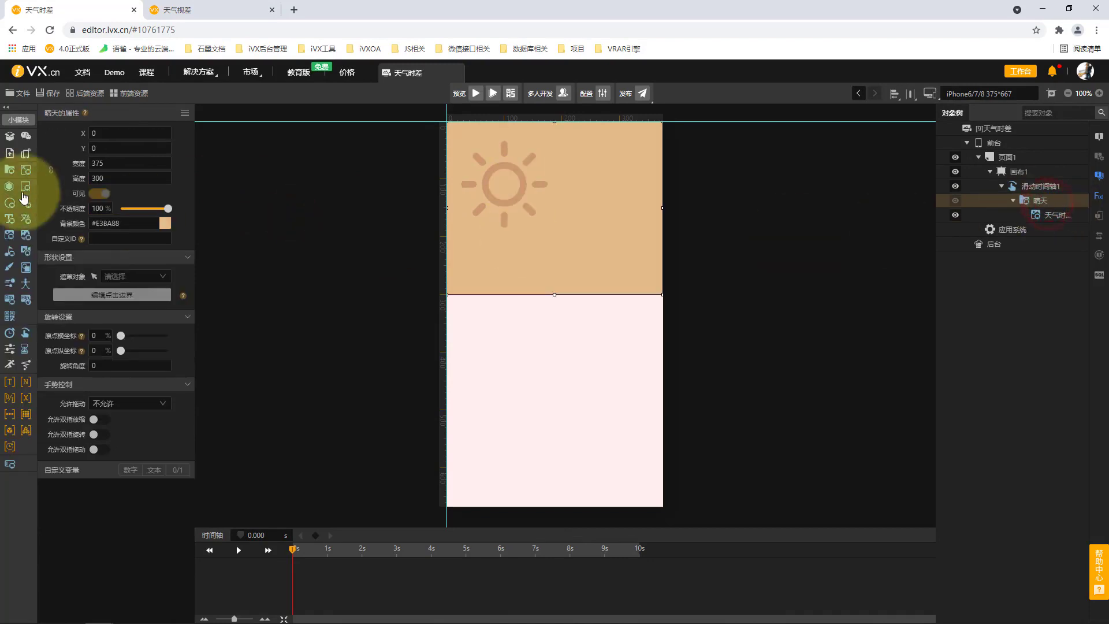
click(11, 235)
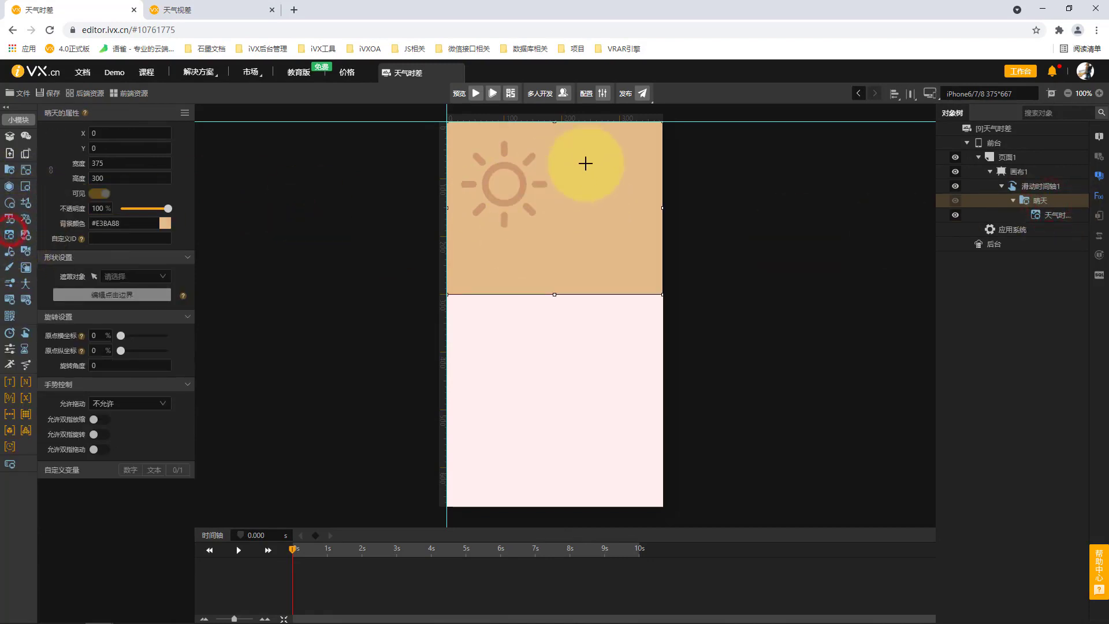
drag(575, 159, 656, 215)
Step: Capture the morning section of the finished demo and pin the capture beside the canvas in the iVX editor as a reference
drag(197, 100, 416, 235)
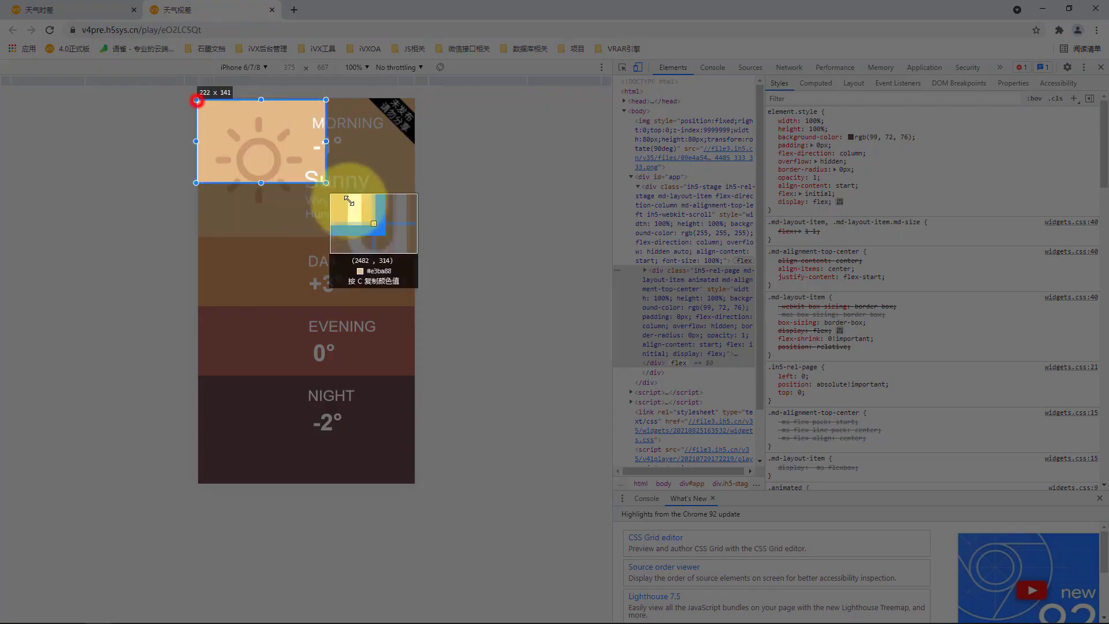
click(383, 249)
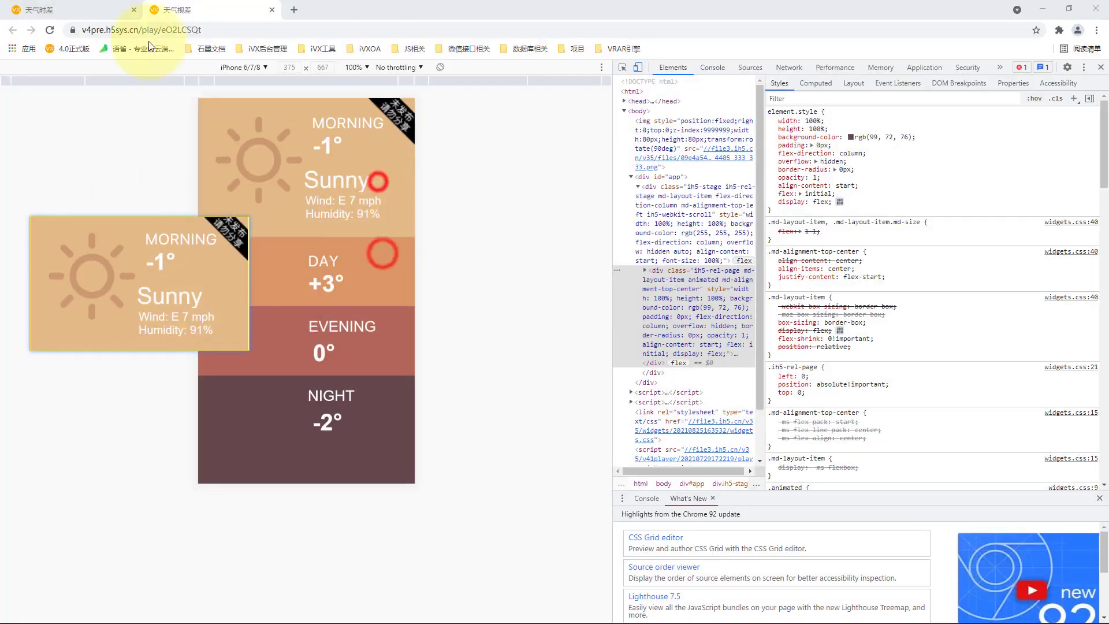
click(81, 10)
drag(176, 237, 344, 175)
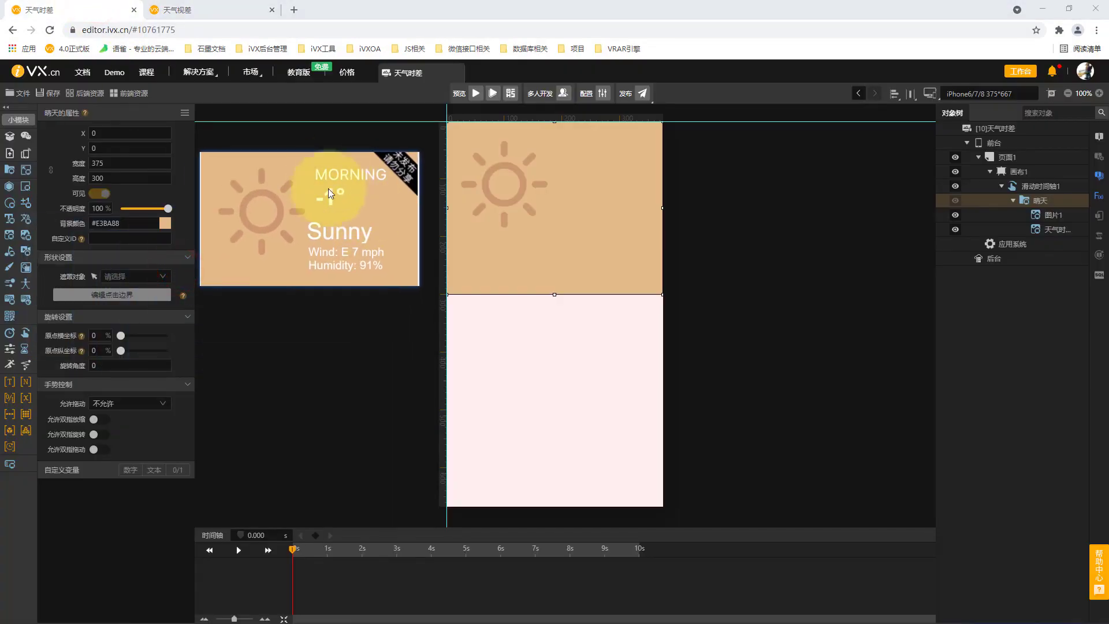
Step: Load 天气时差 (5).png into the empty image frame, resize it to about 198 × 86 and move it to about X 170, Y 45
click(1053, 219)
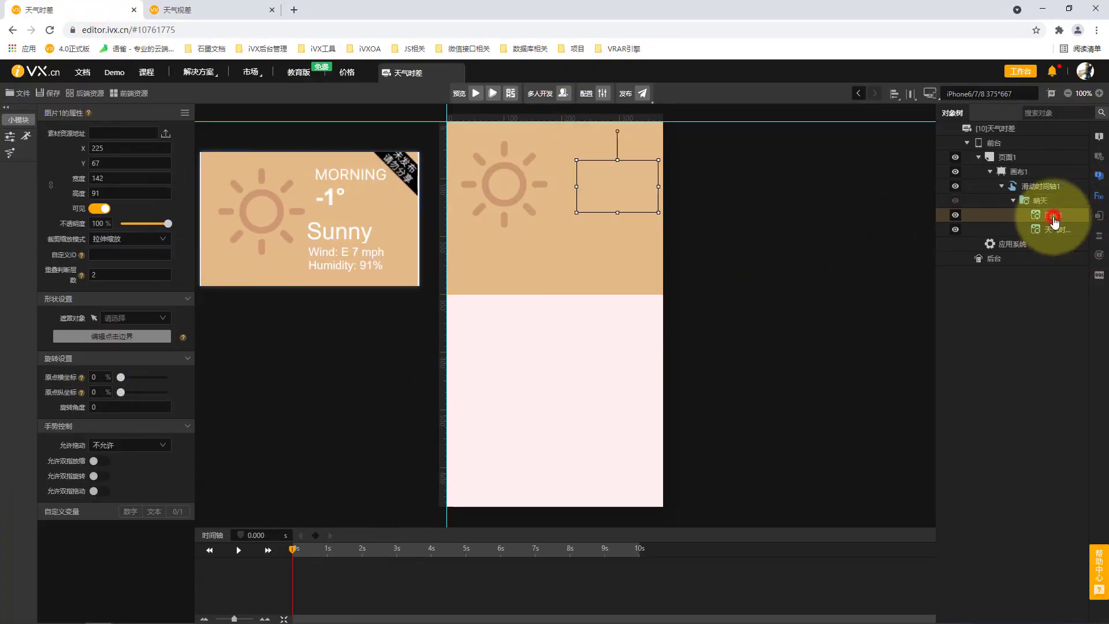
click(167, 137)
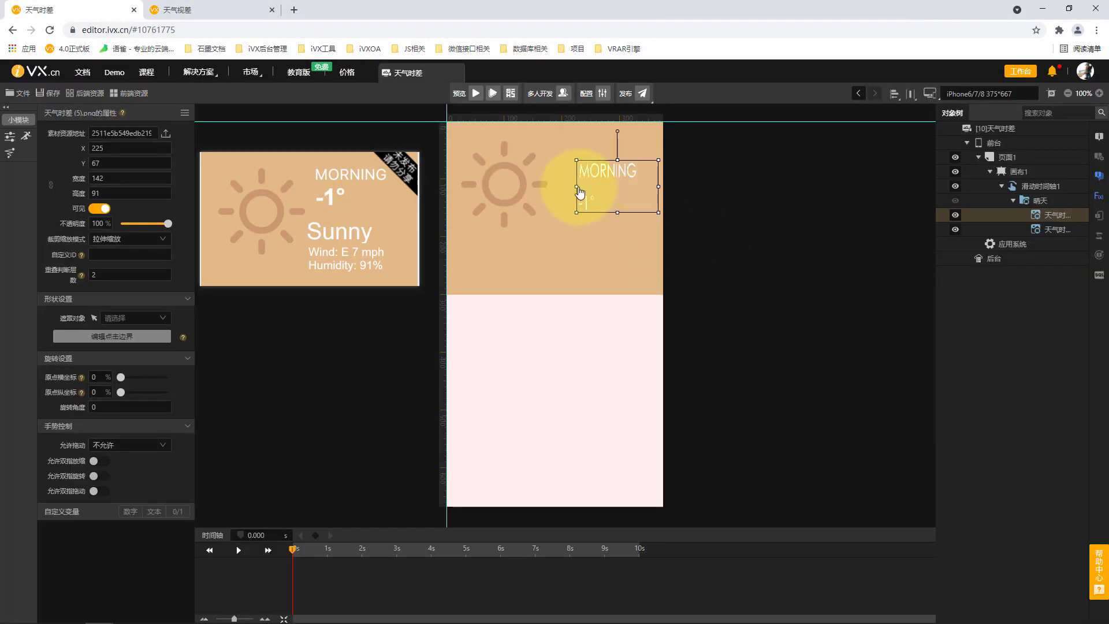
drag(576, 187, 607, 182)
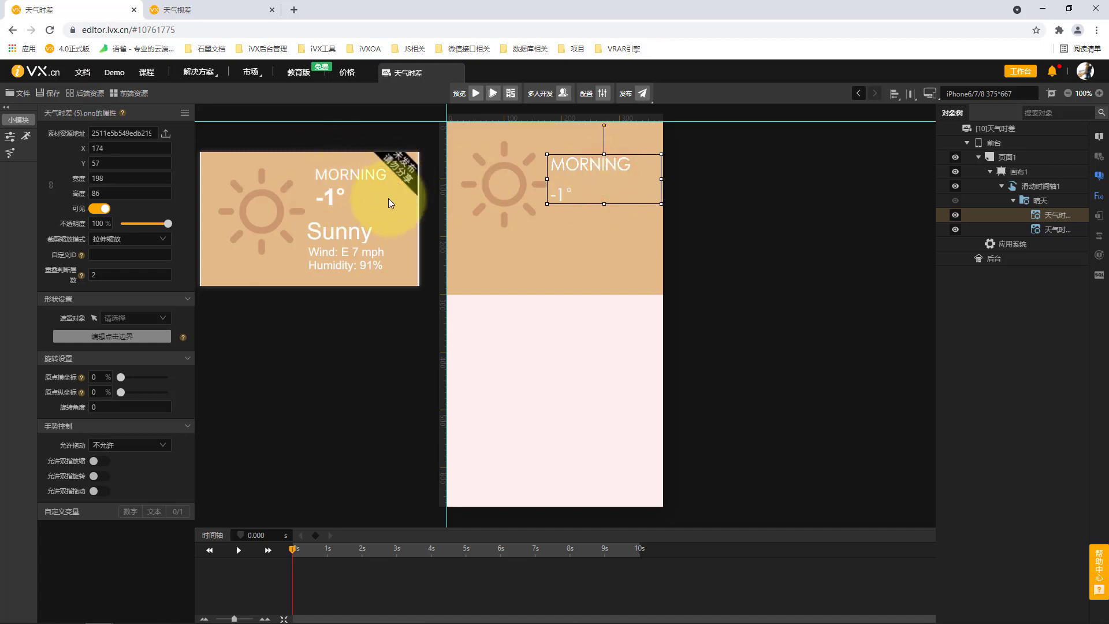
drag(622, 181, 619, 174)
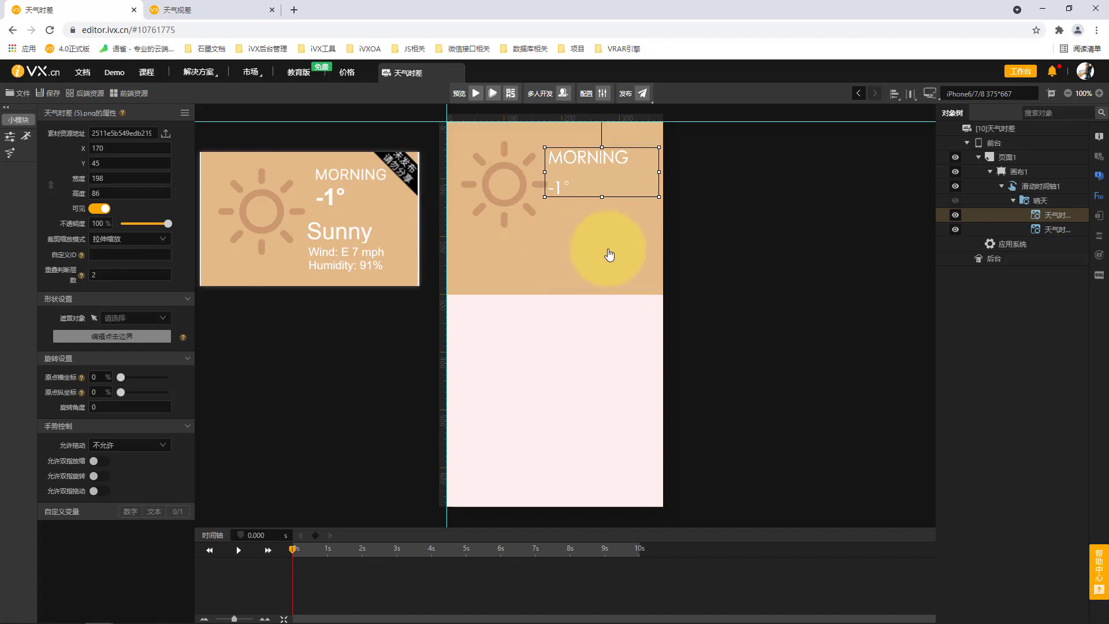
Step: Insert the Sunny text image 天气时差 (12).png at about 195 × 99 in the 晴天 group below the MORNING text
click(1039, 200)
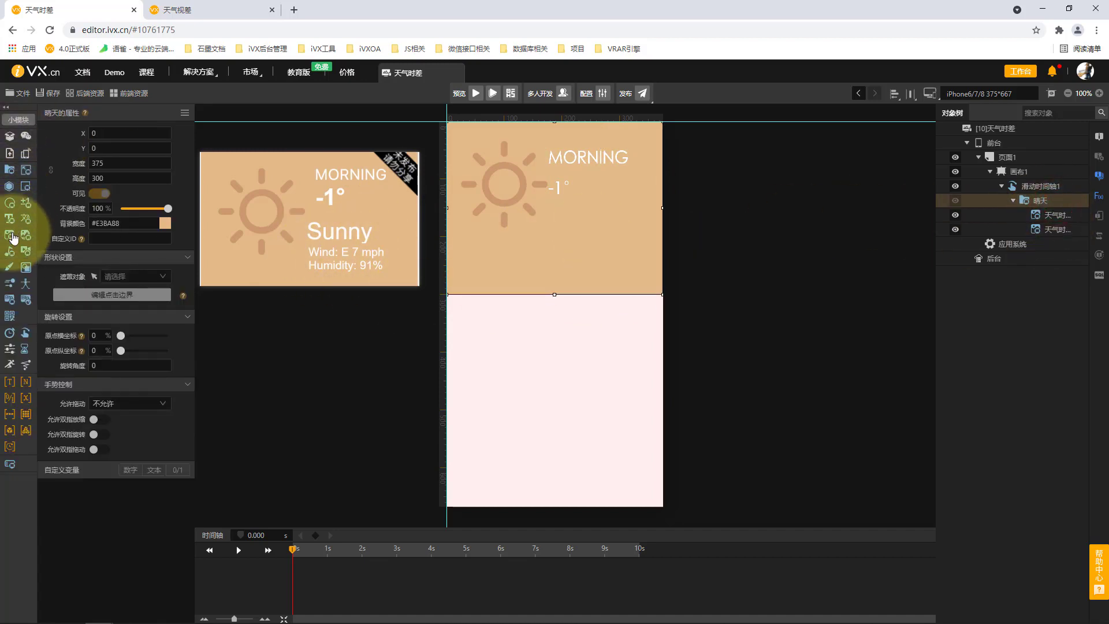
click(12, 236)
drag(549, 231, 652, 289)
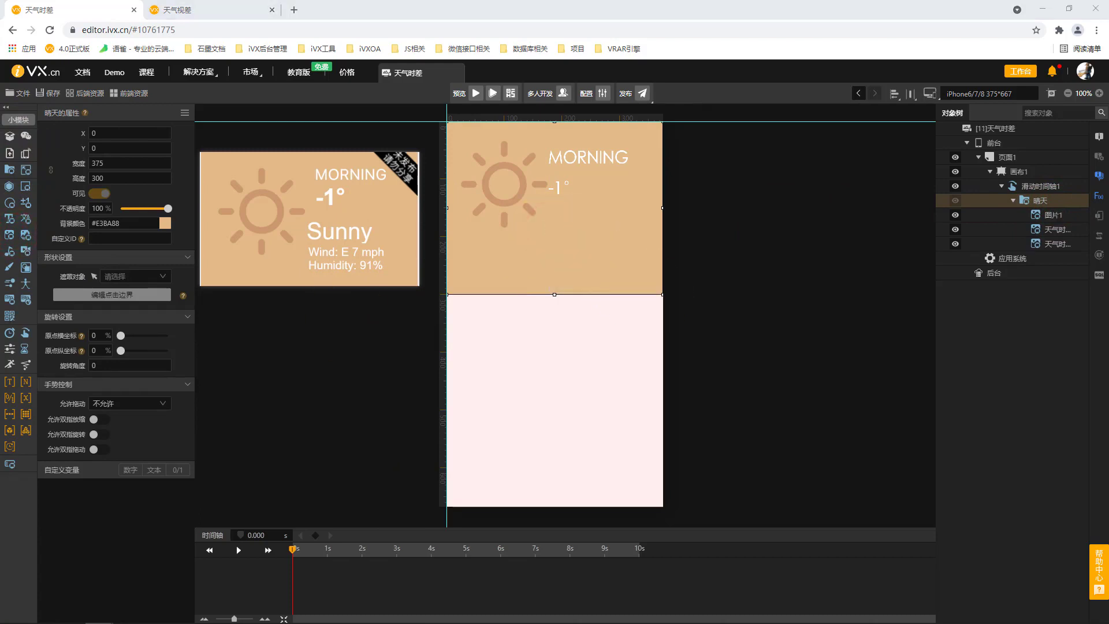
click(594, 260)
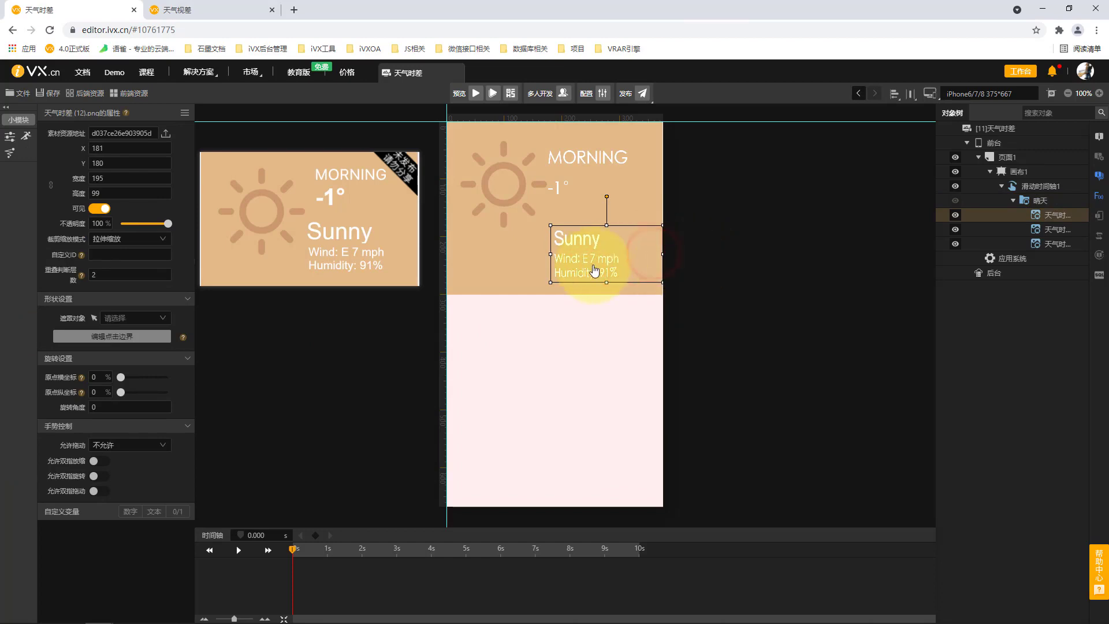
Step: Widen the Sunny text image to about 216 and align it under the MORNING text
mouse_move(652, 265)
mouse_down()
mouse_move(637, 266)
mouse_move(663, 258)
mouse_up()
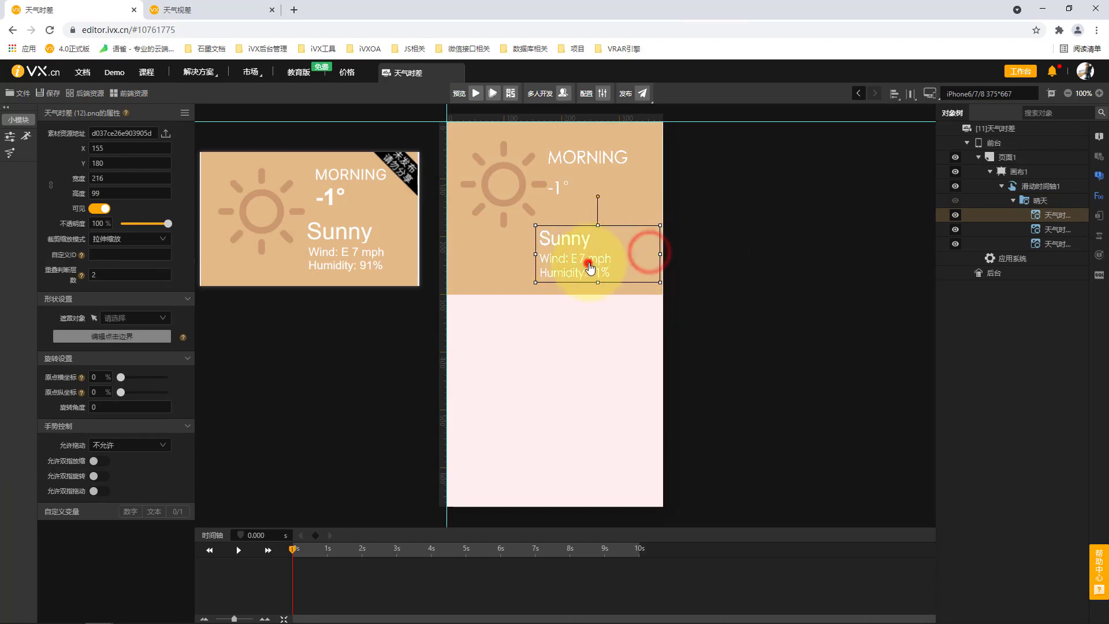
mouse_move(589, 265)
mouse_down()
mouse_move(607, 261)
mouse_move(599, 255)
mouse_up()
click(578, 173)
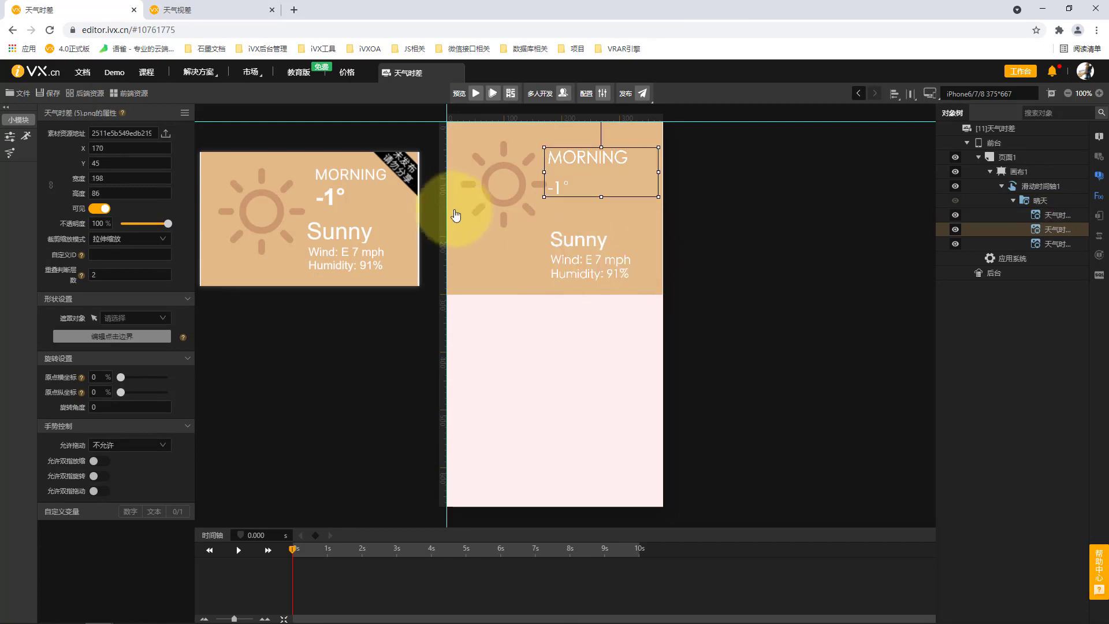
Step: Switch to the finished demo and swipe repeatedly between the morning and day sections to examine how they expand and collapse
click(599, 278)
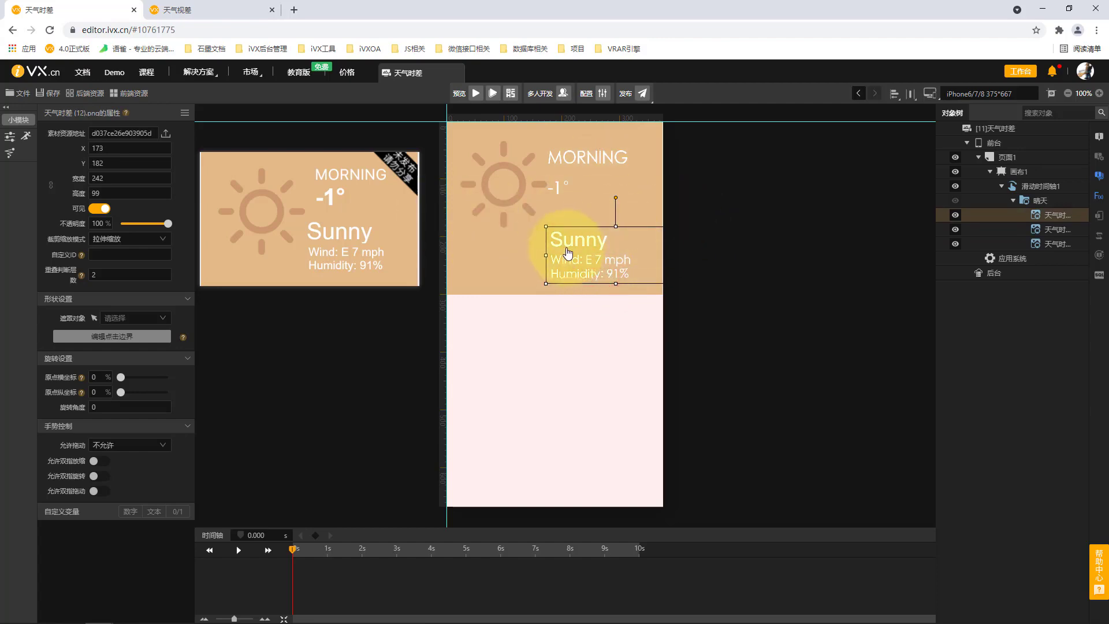
click(190, 10)
drag(358, 213, 617, 218)
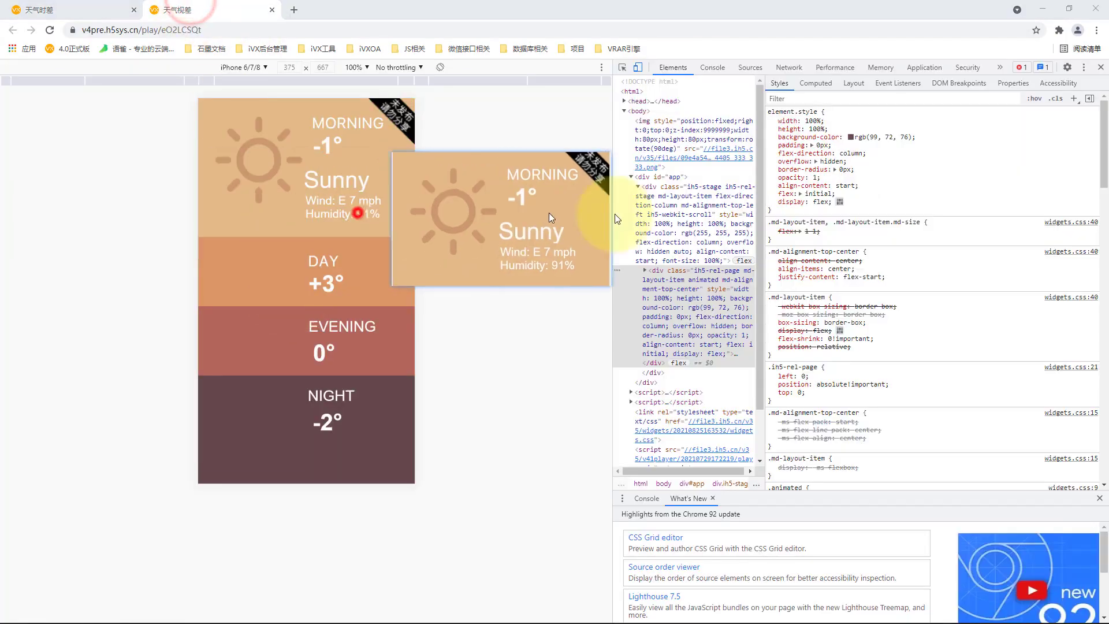
click(383, 284)
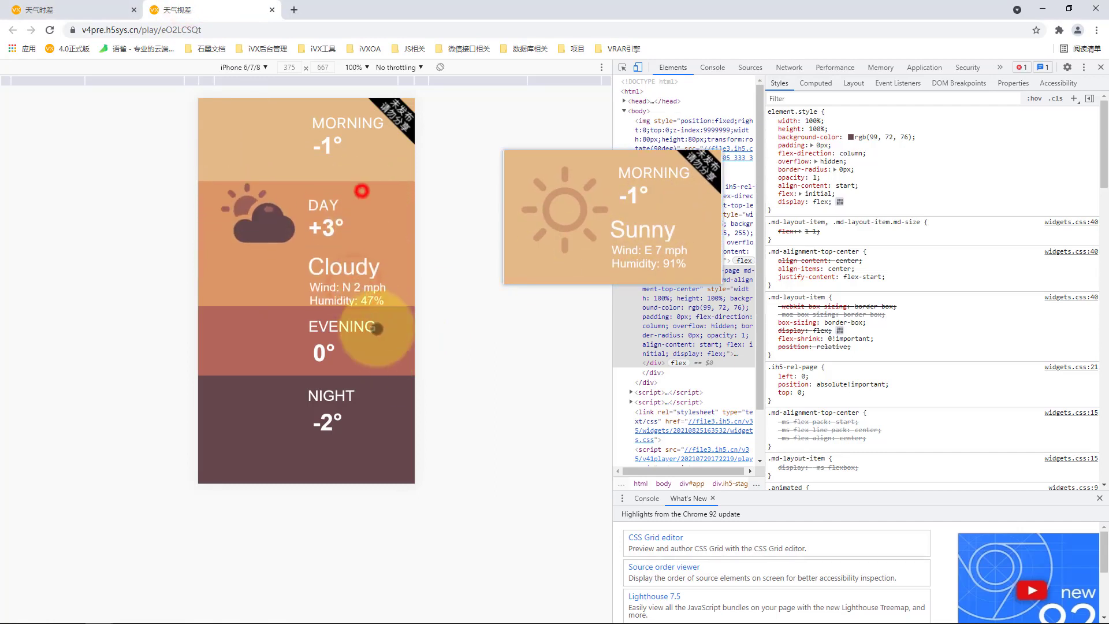
click(362, 191)
click(380, 280)
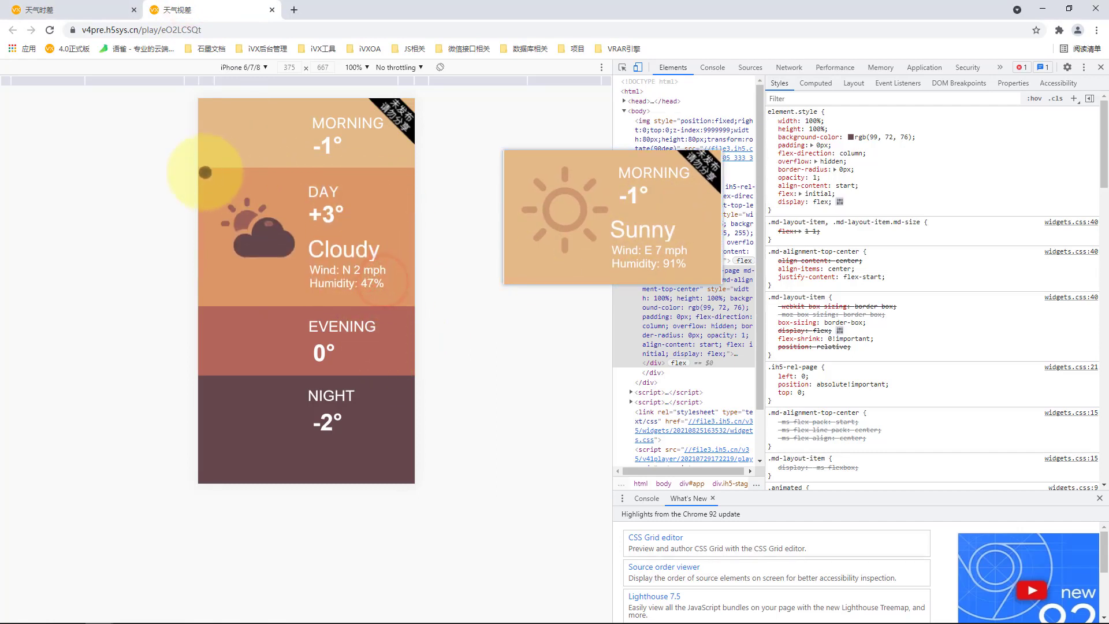
click(345, 198)
click(388, 286)
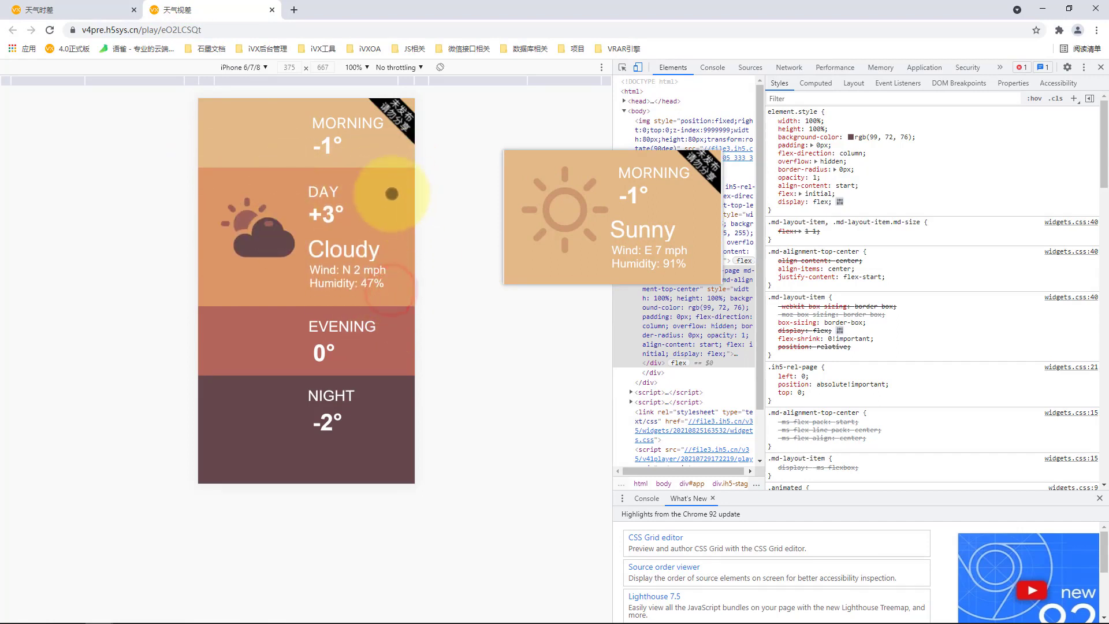
click(392, 211)
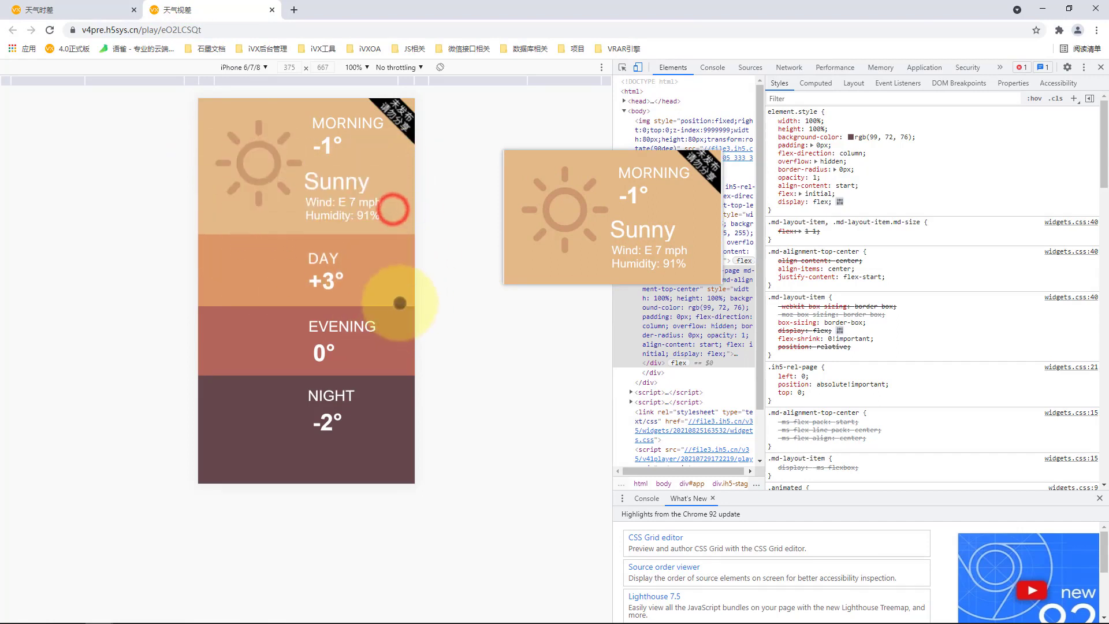
click(396, 290)
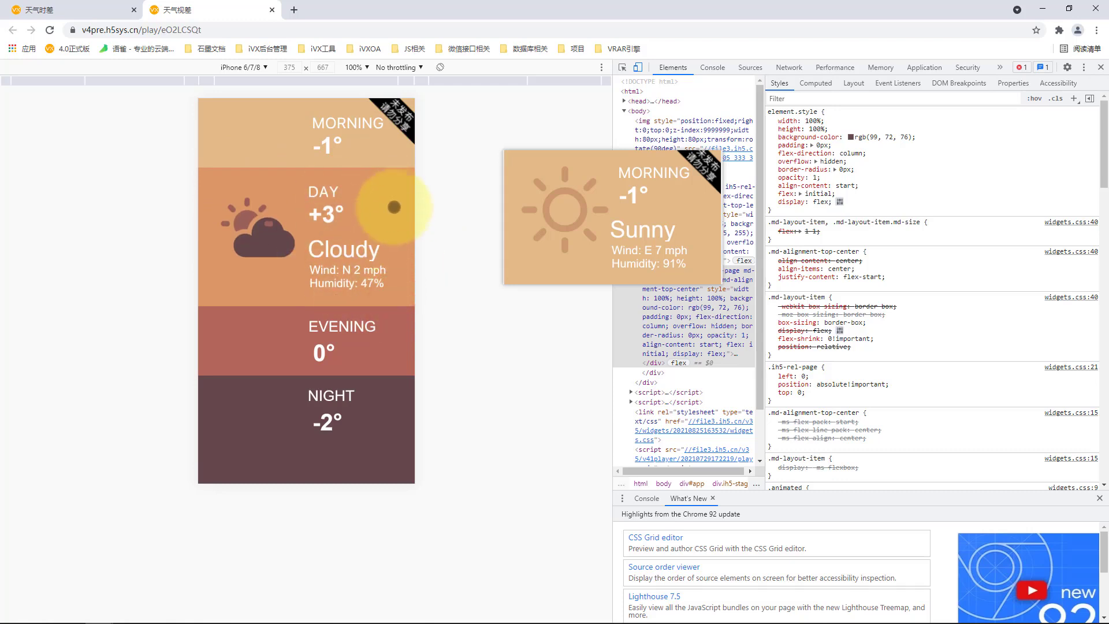
click(388, 194)
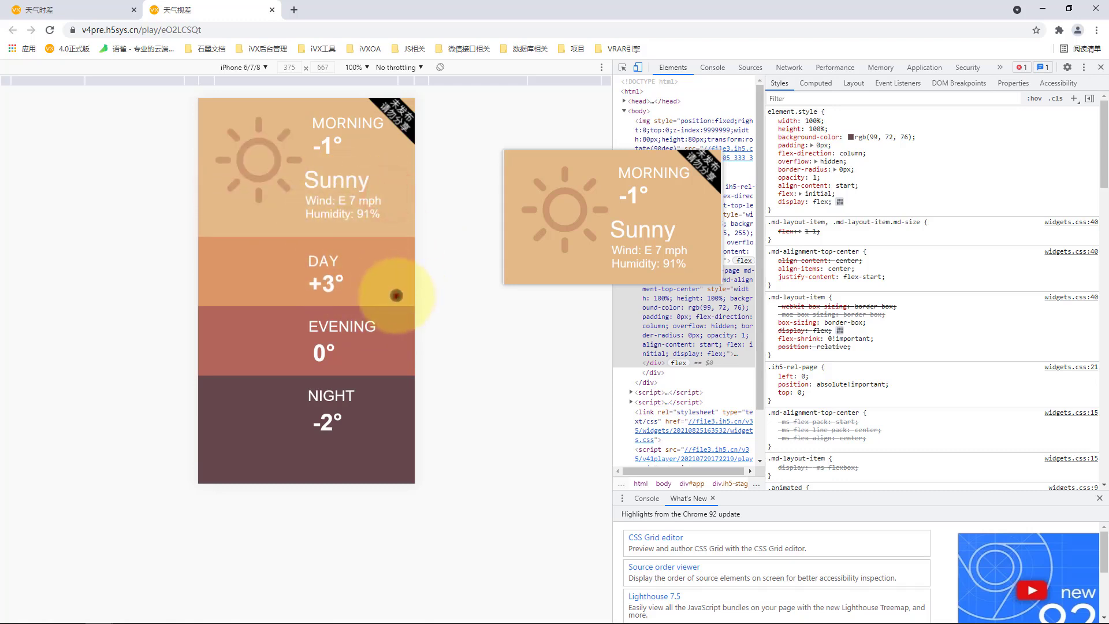
click(395, 295)
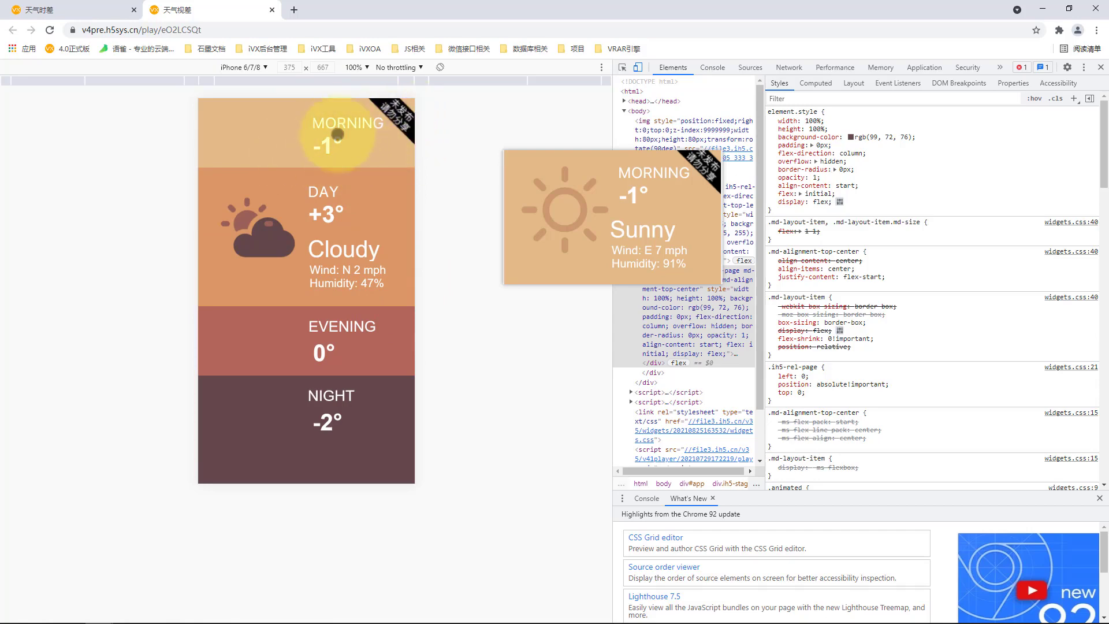
Step: Back in the iVX editor, move the MORNING text image to about X 178, Y 39, with the reference capture beside the canvas
click(99, 9)
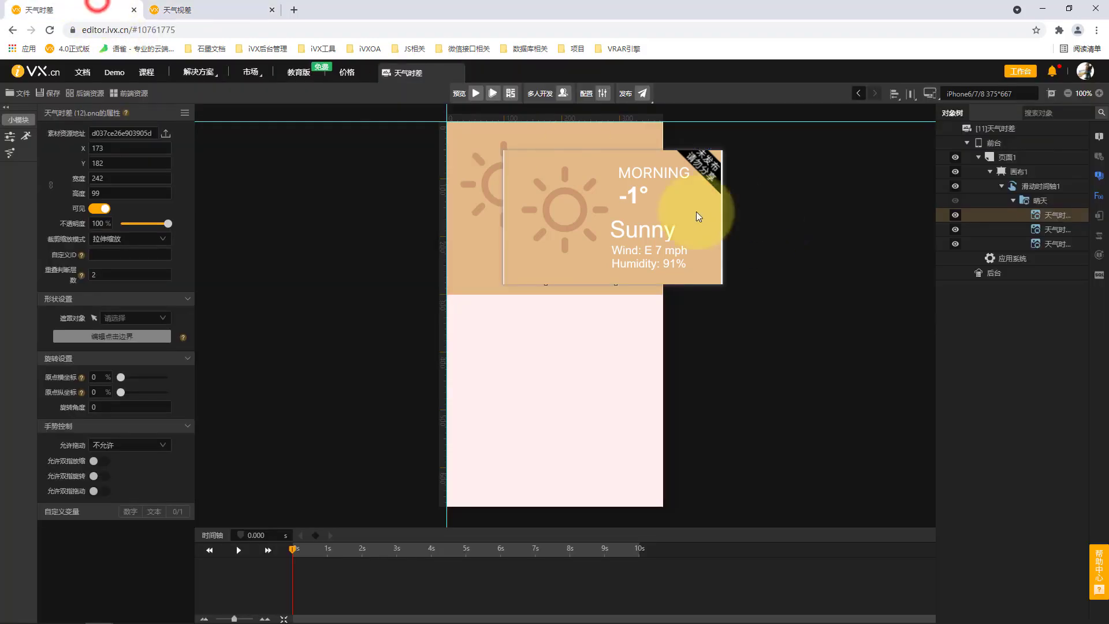
drag(620, 206, 438, 206)
click(586, 164)
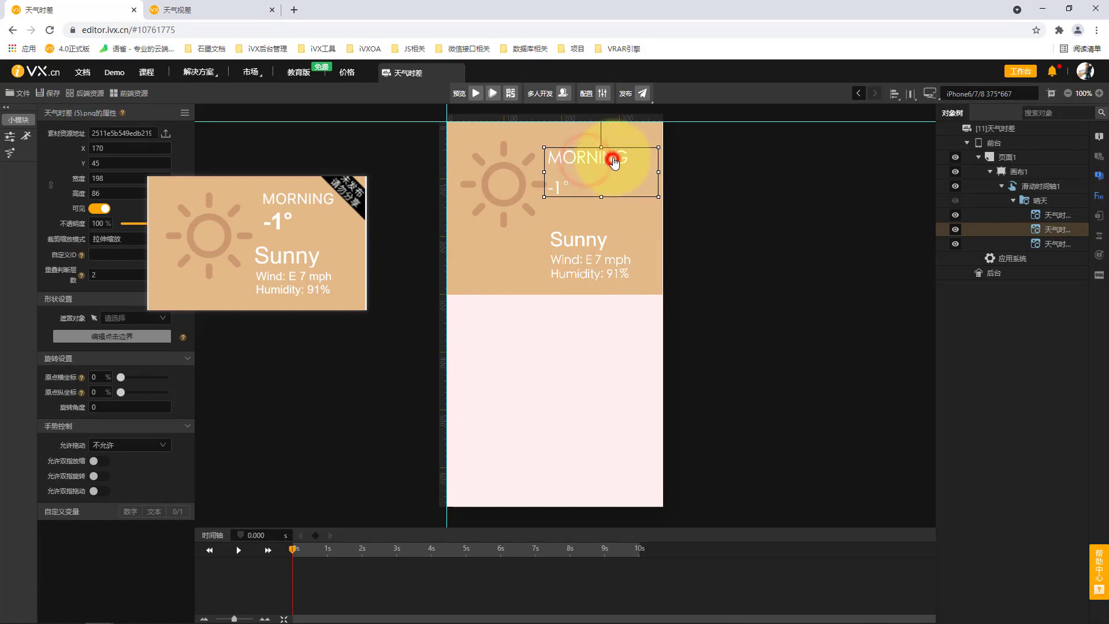
drag(614, 163, 618, 161)
drag(289, 269, 343, 231)
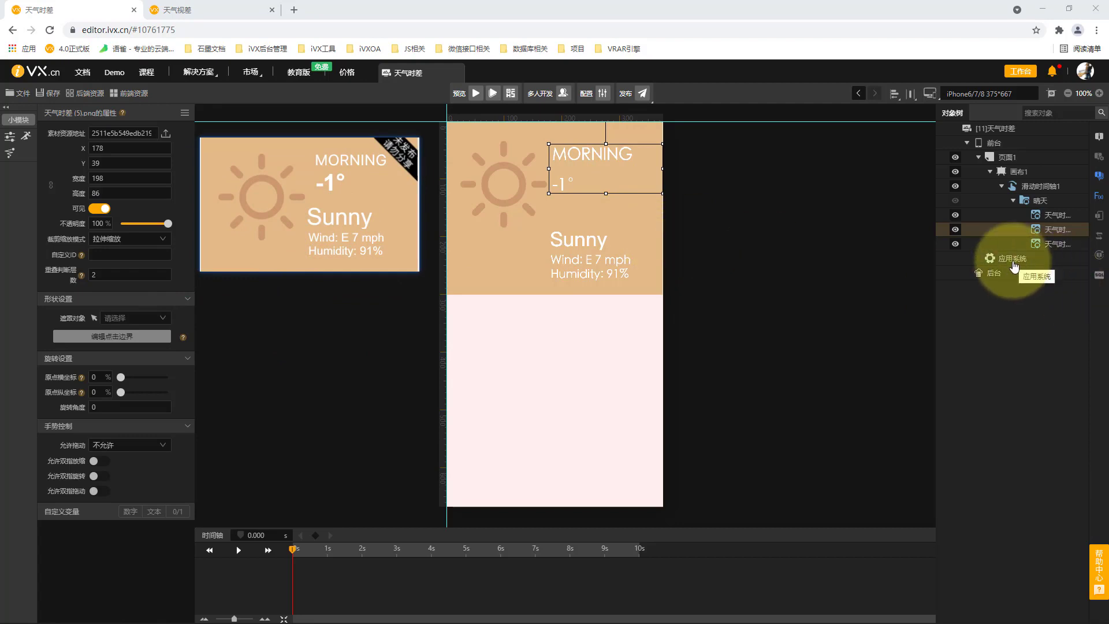
Step: Duplicate the 晴天 group inside 滑动时间轴1 and rename the copy 多云
click(1042, 200)
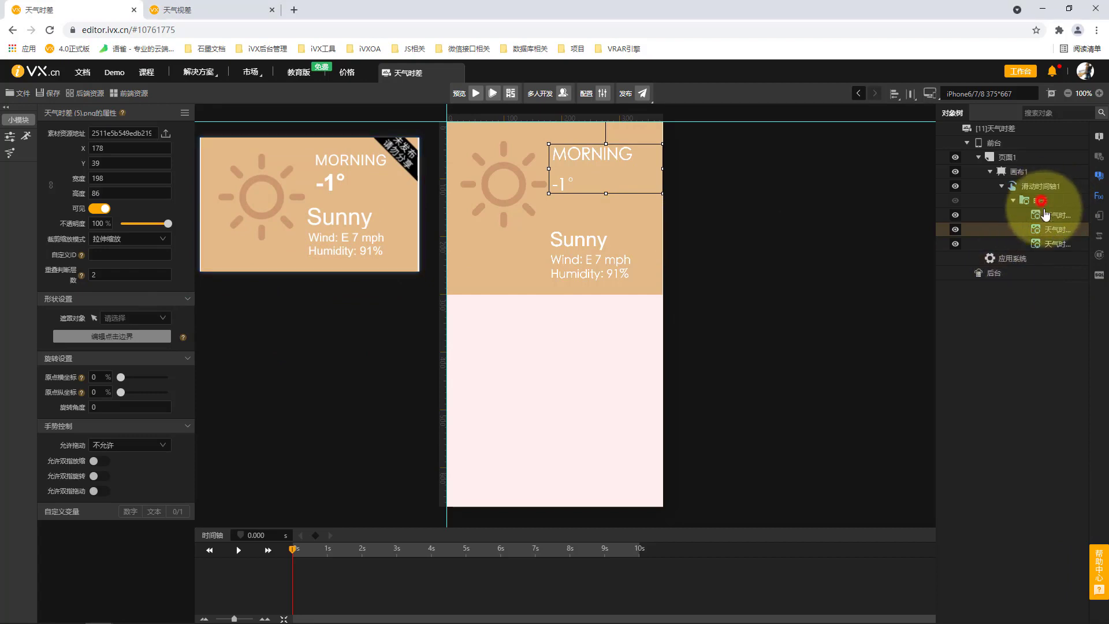
click(1012, 200)
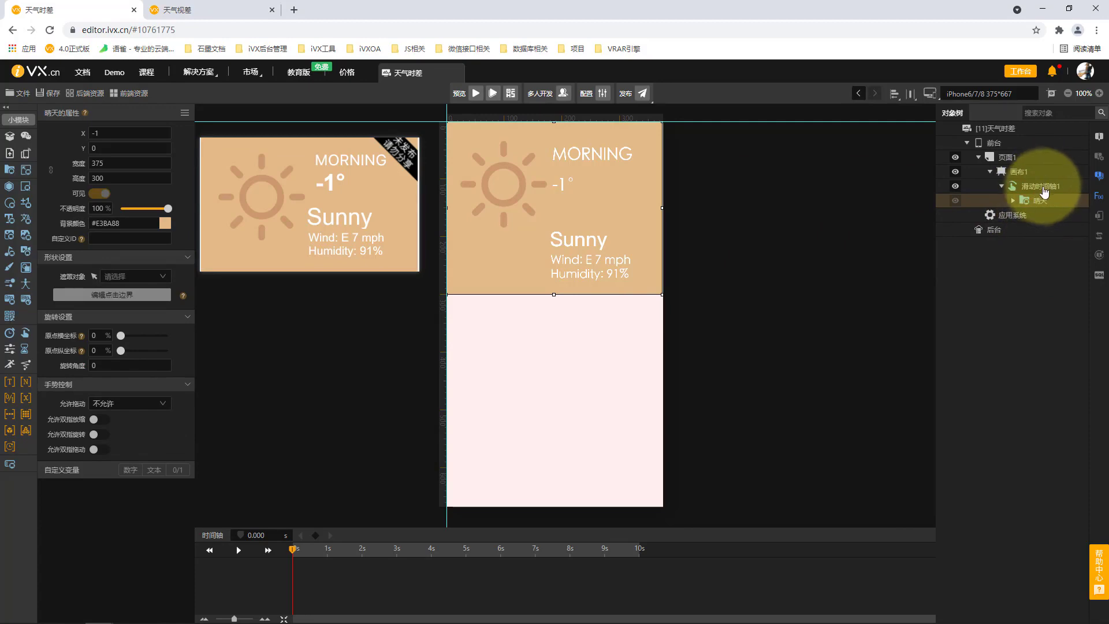
click(1039, 186)
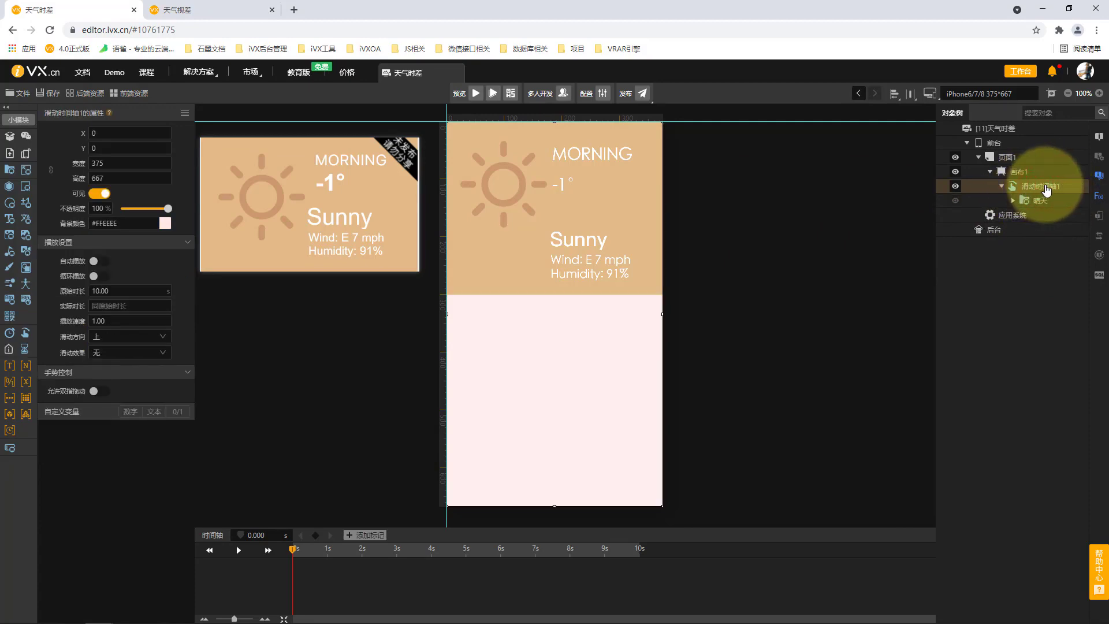
key(ctrl+v)
click(191, 10)
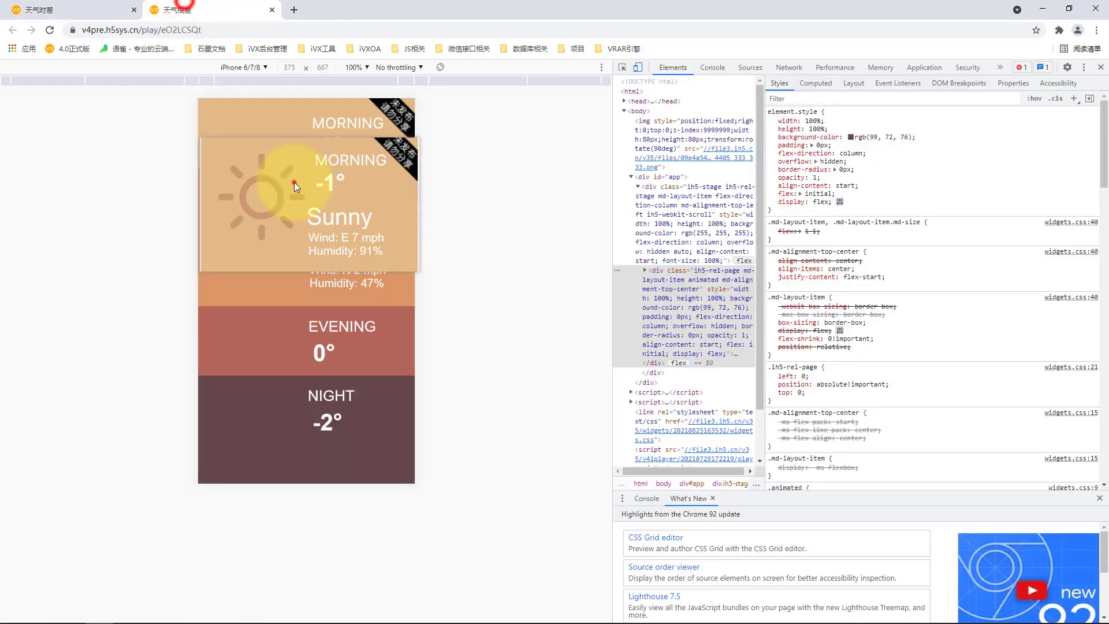
drag(295, 182, 327, 237)
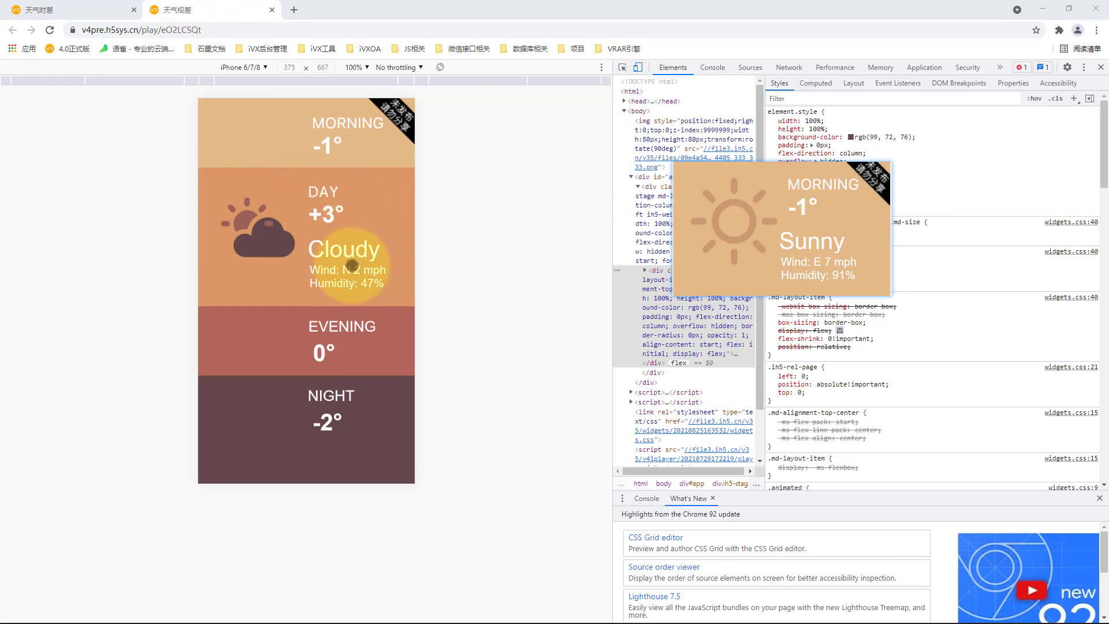
click(113, 9)
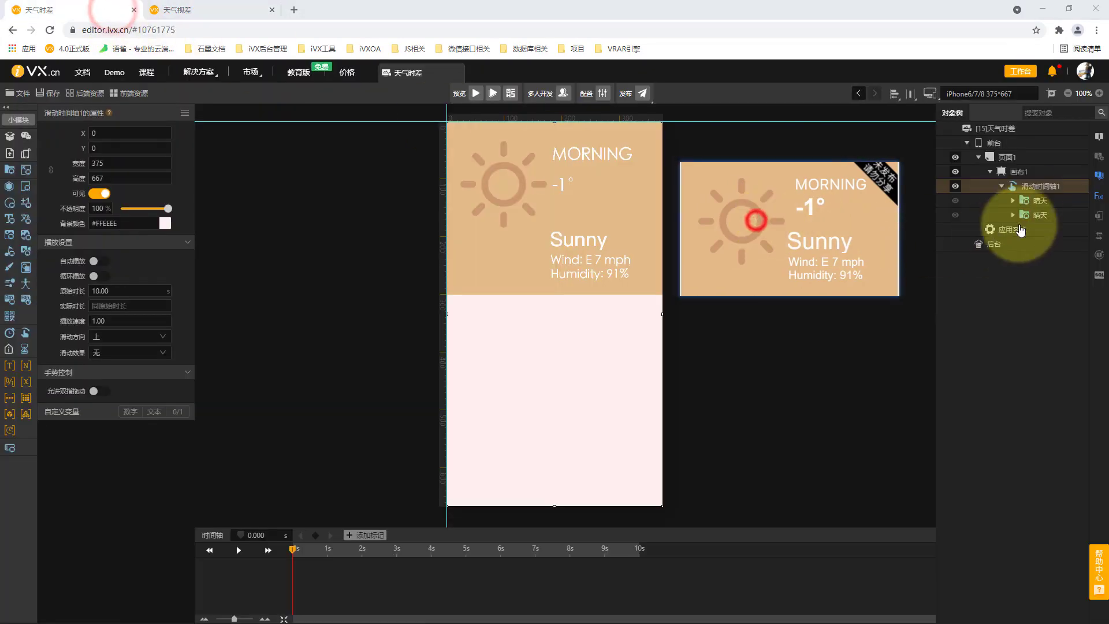
click(1048, 204)
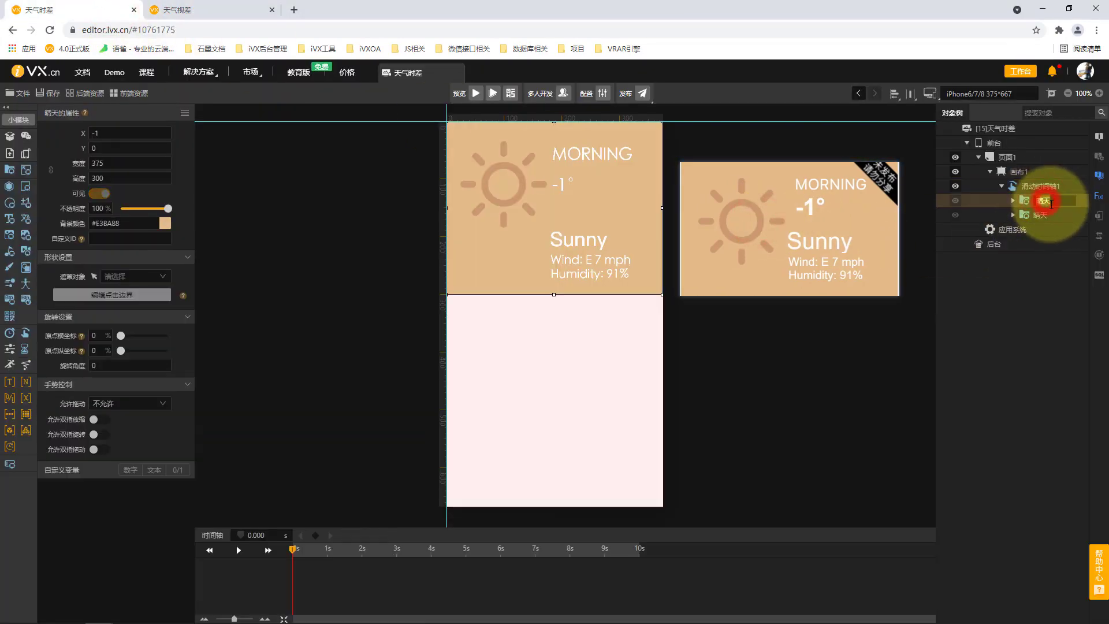
text(duoyun)
key(space)
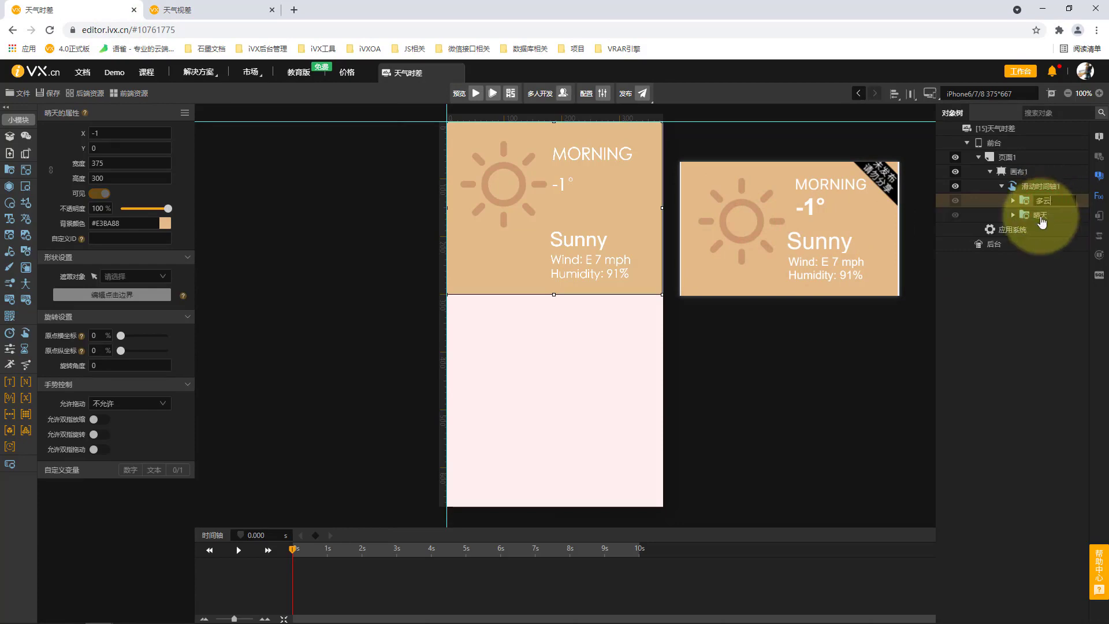
Step: Replace the pinned morning reference with a capture of the finished demo's day section, placed beside the editor canvas
click(707, 224)
right_click(761, 232)
click(825, 382)
click(227, 4)
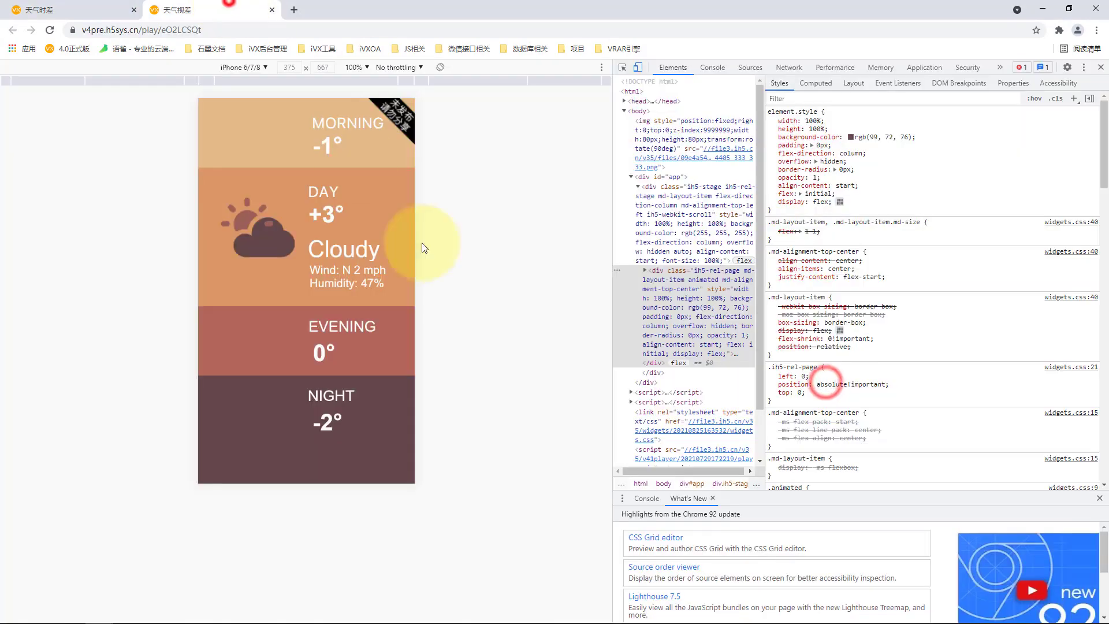
key(F1)
drag(197, 168, 415, 302)
click(386, 315)
drag(381, 254, 624, 264)
click(84, 6)
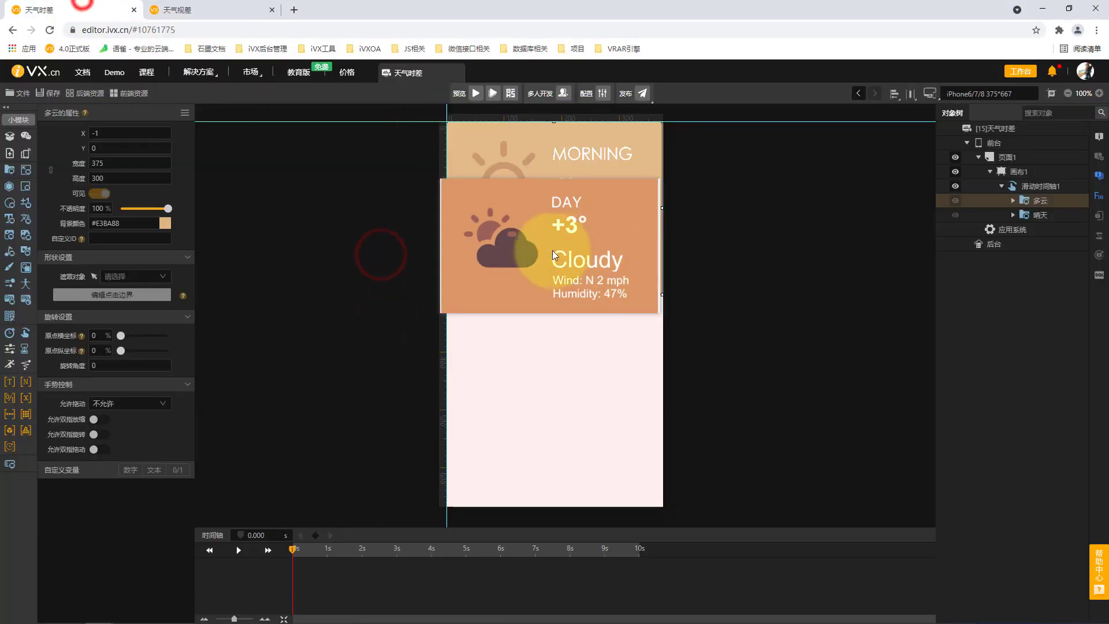
drag(552, 250, 321, 291)
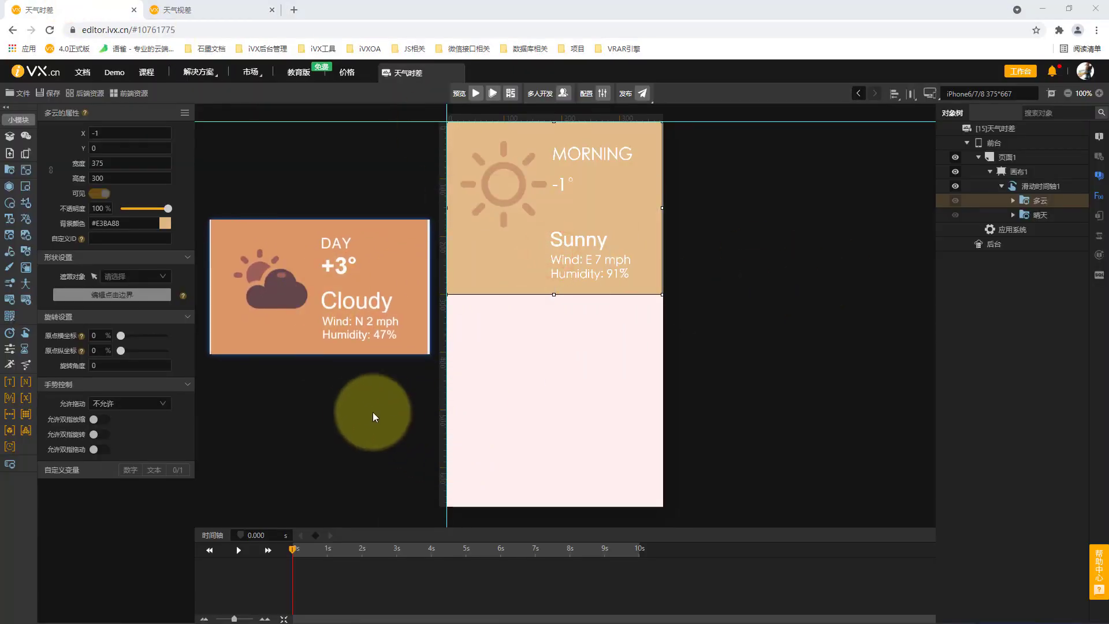
Step: Sample the orange of the day reference and set the 多云 group's background colour to #DB9764
key(F1)
key(Escape)
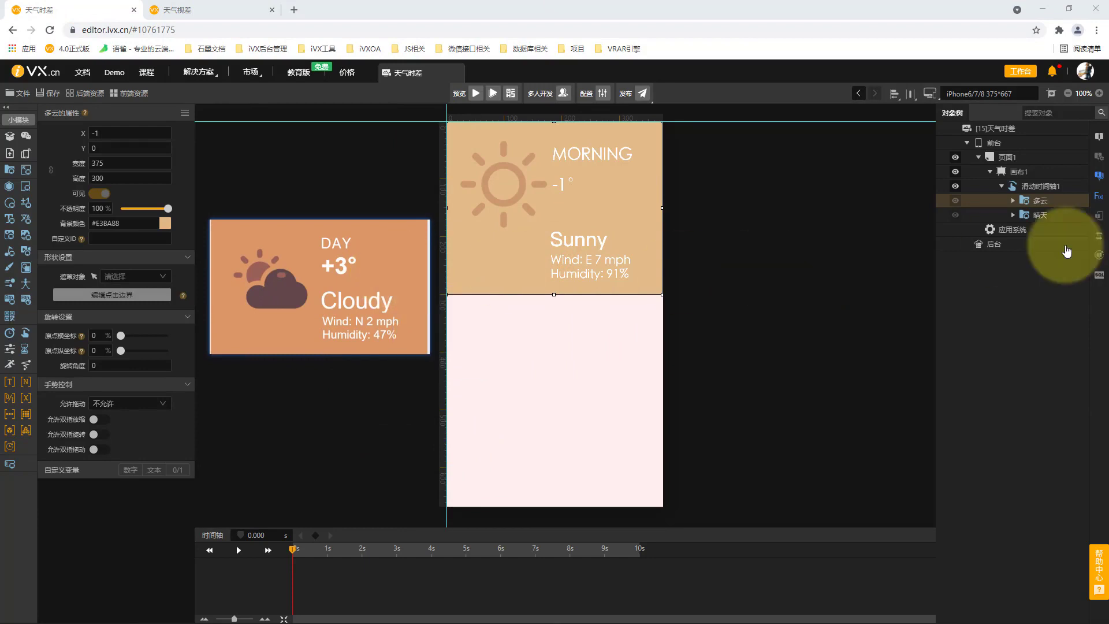
click(132, 222)
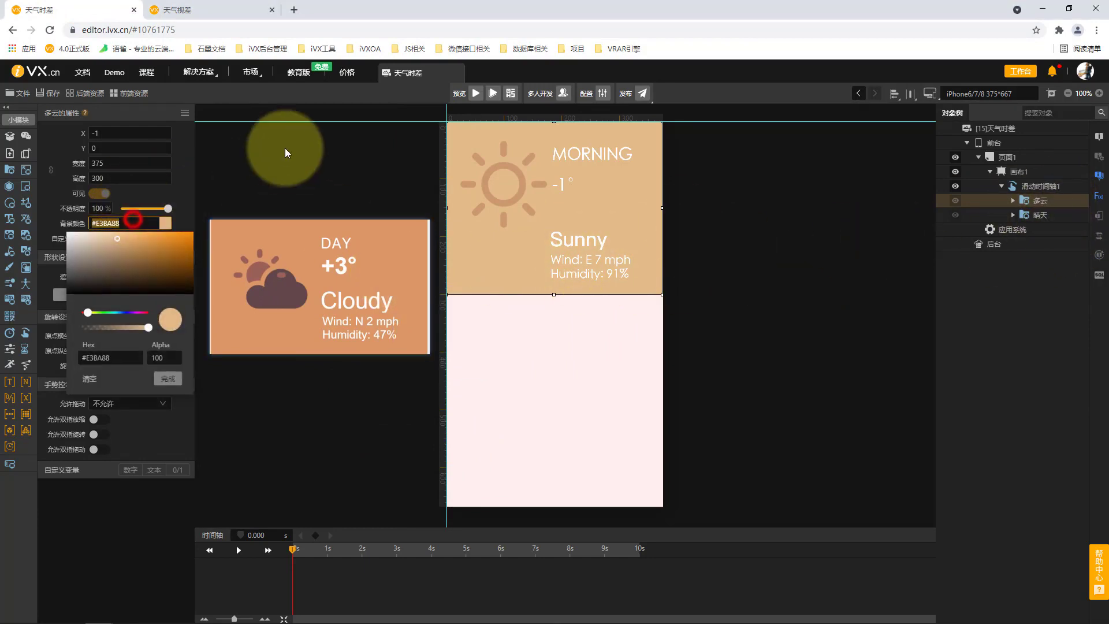
text(#db9764)
click(289, 156)
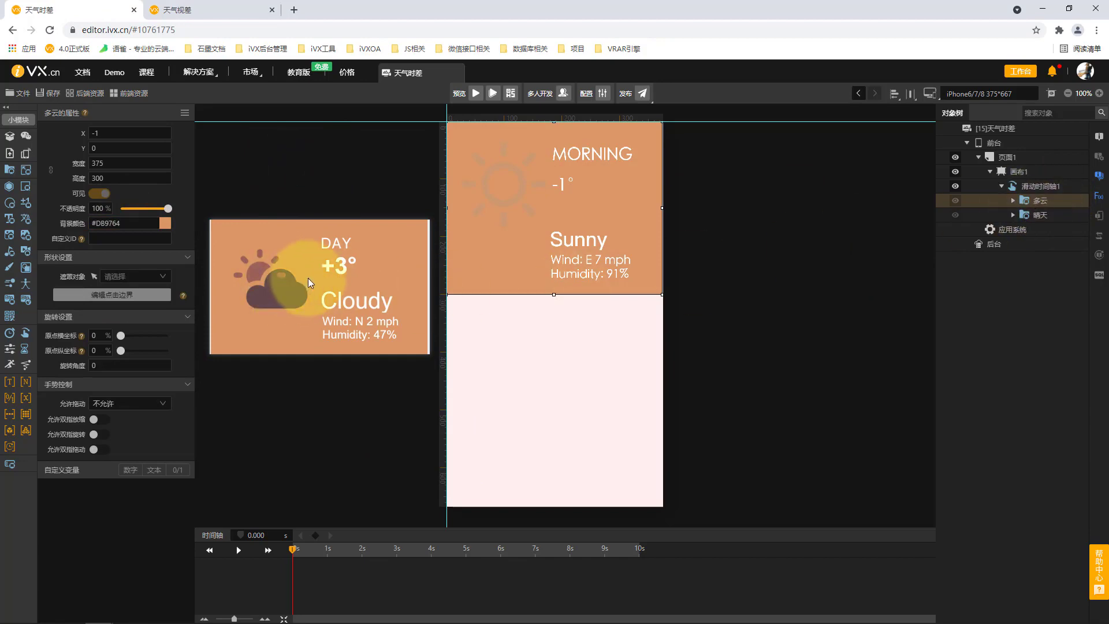
Step: Check the section layout in the finished demo, then position the 多云 group at X 0, Y 300 in the editor
key(ctrl+Tab)
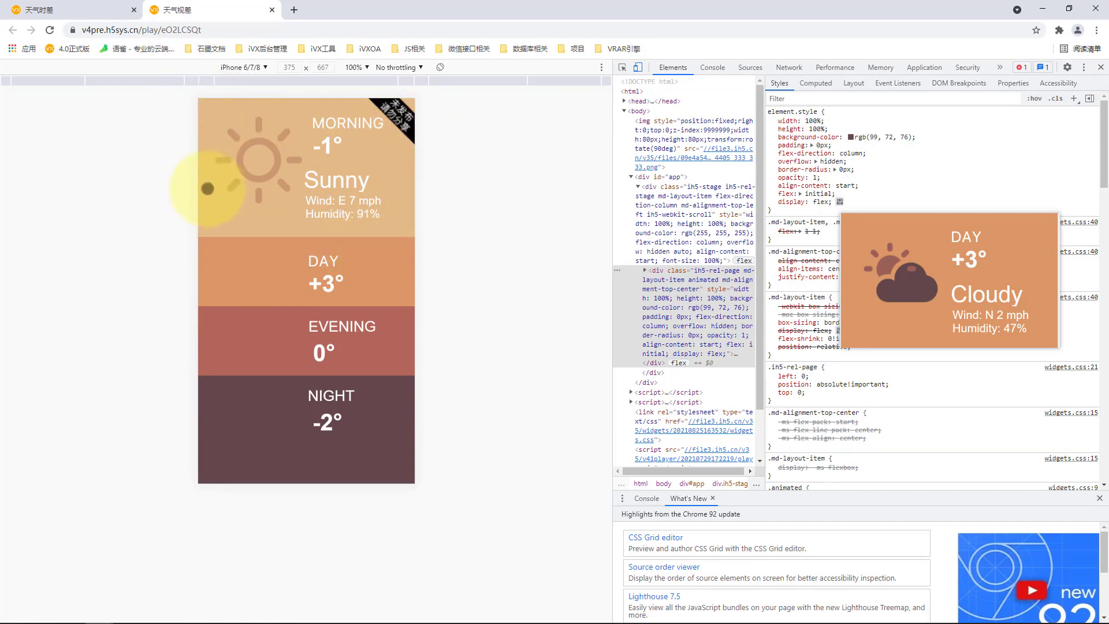
click(92, 9)
click(1011, 286)
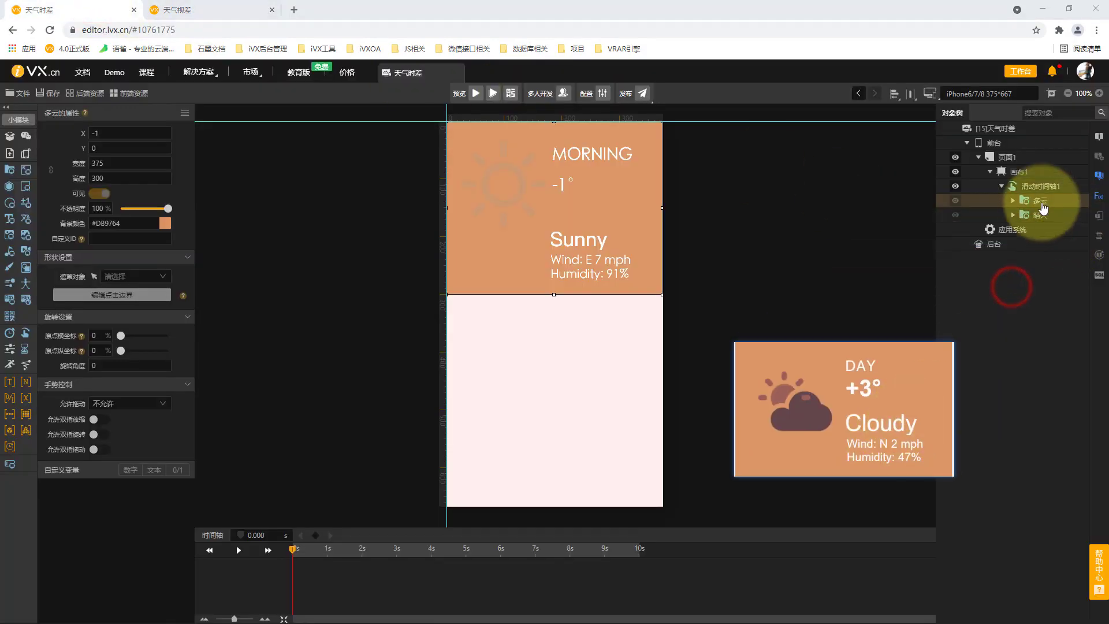
click(114, 131)
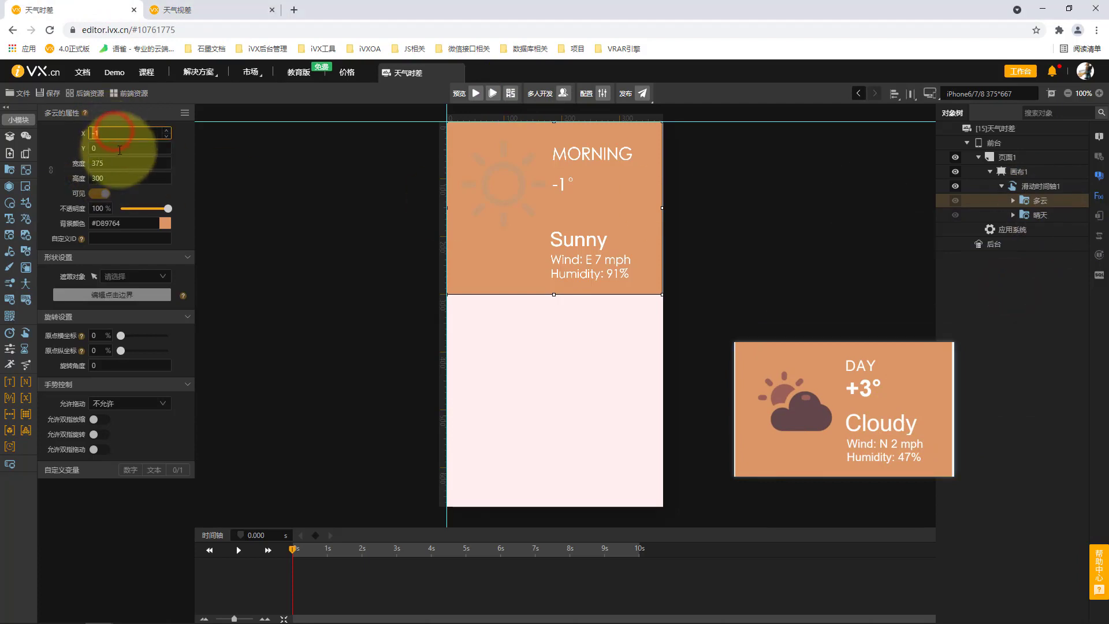
text(300)
click(248, 182)
click(114, 135)
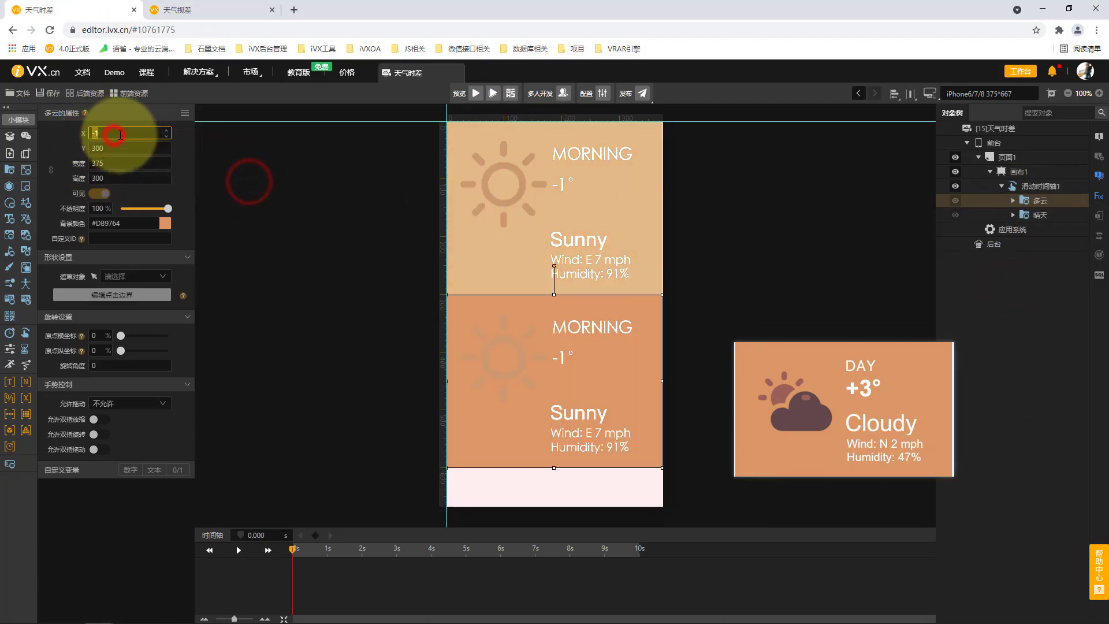
text(0)
click(292, 198)
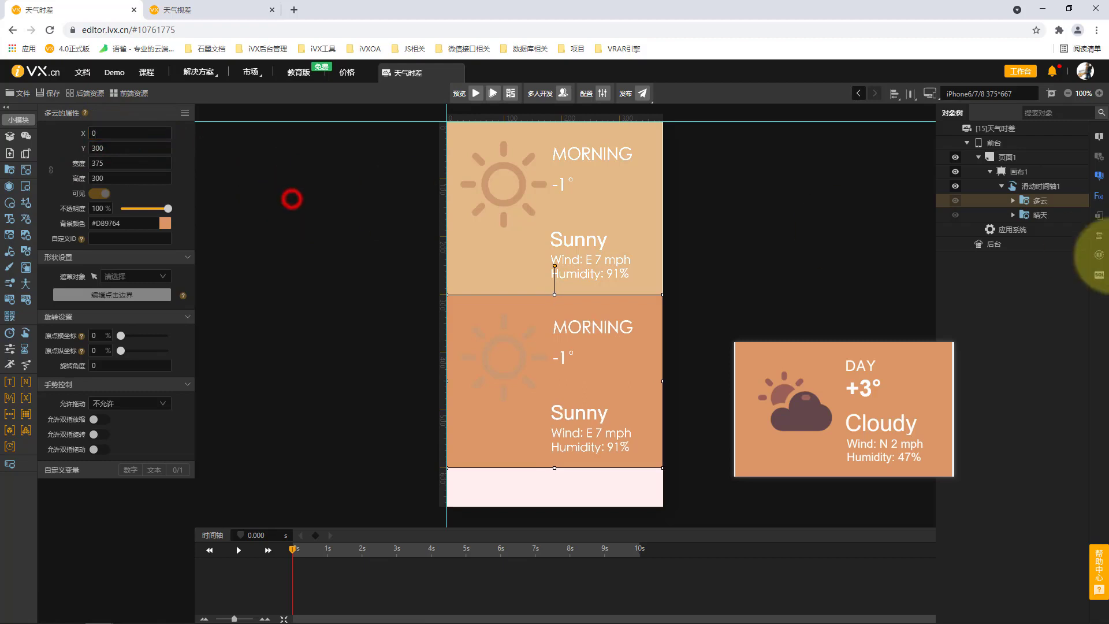
Step: Adjust the 晴天 group's X position so it lines up with the 多云 group
click(1029, 216)
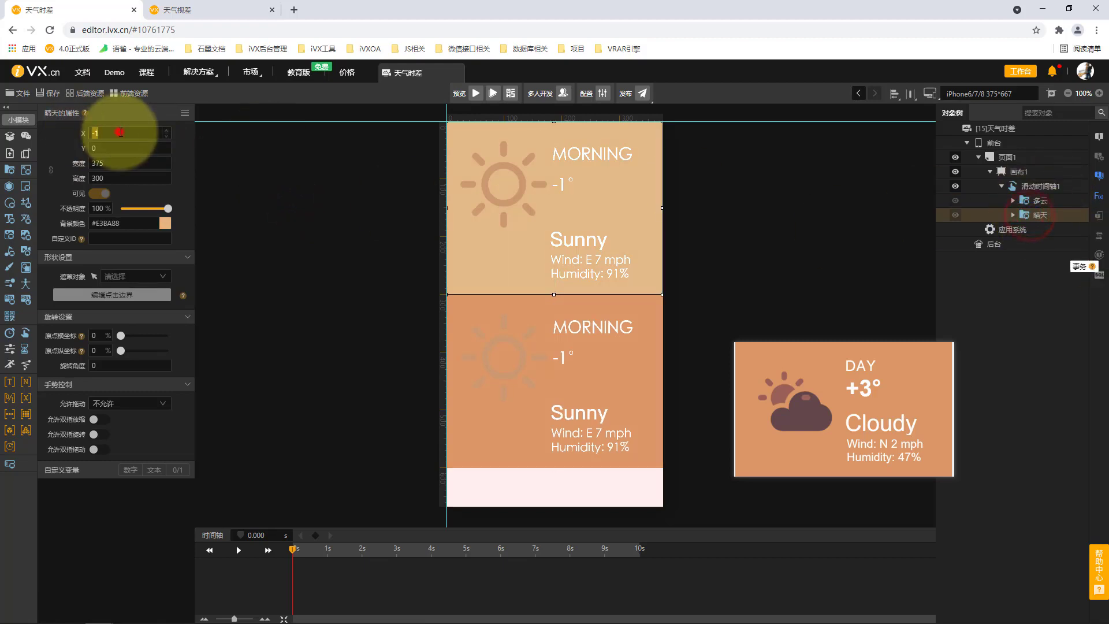
click(120, 132)
click(314, 183)
Step: Replace the sun image in the 多云 group with the cloud image 天气时差 (10).png
click(1036, 200)
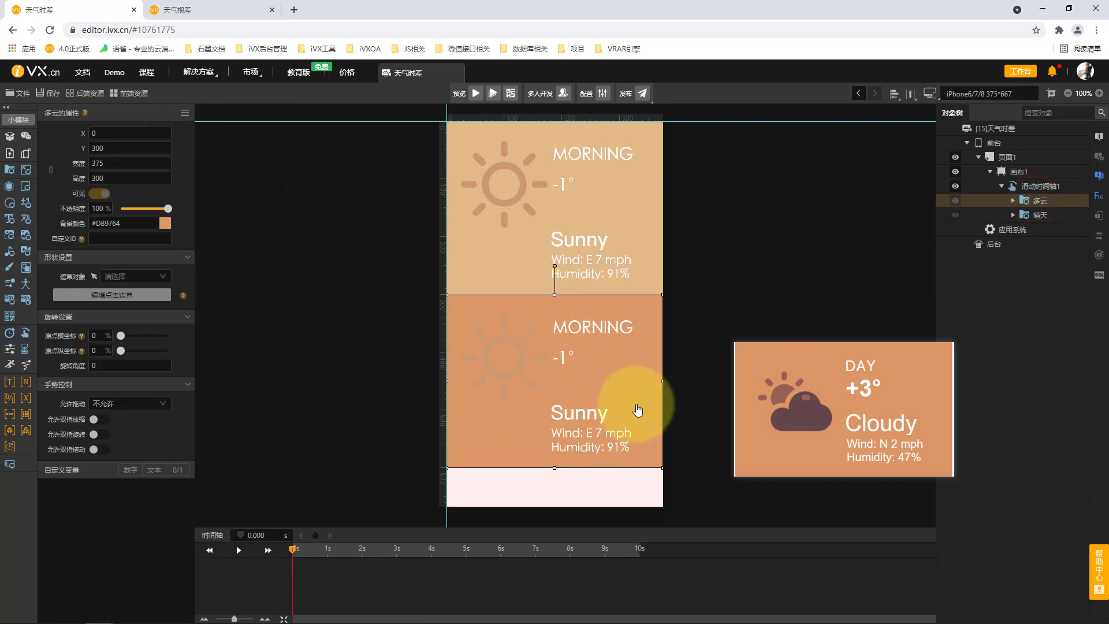
click(514, 342)
click(166, 134)
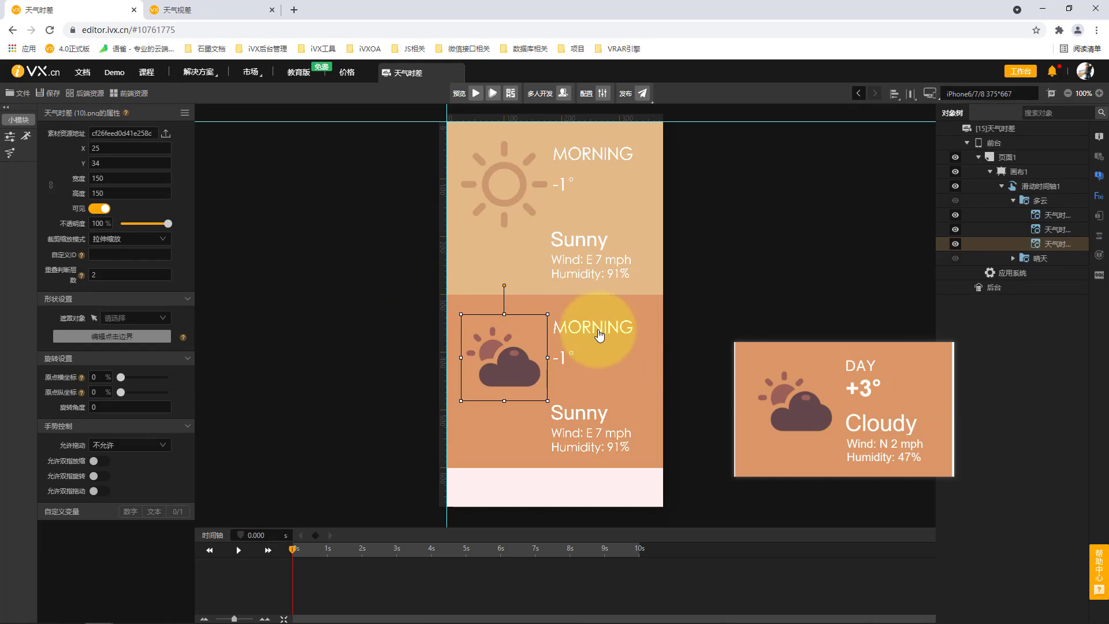
Step: Replace the 多云 group's heading image with the DAY +3° image and its description image with the Cloudy one, 天气时差 (13).png
click(598, 328)
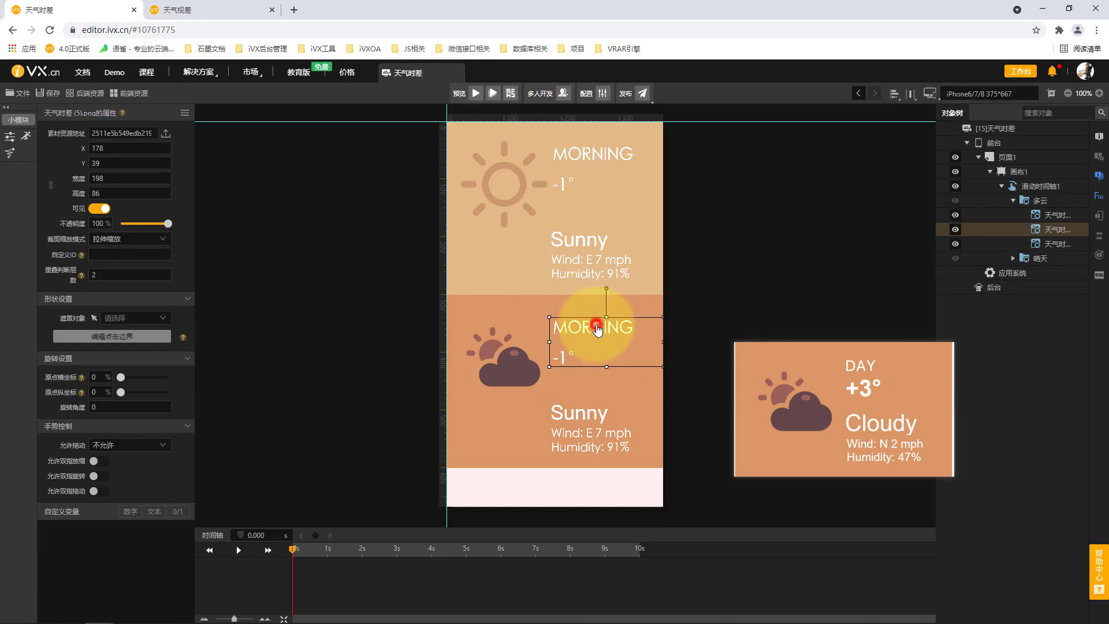
click(166, 133)
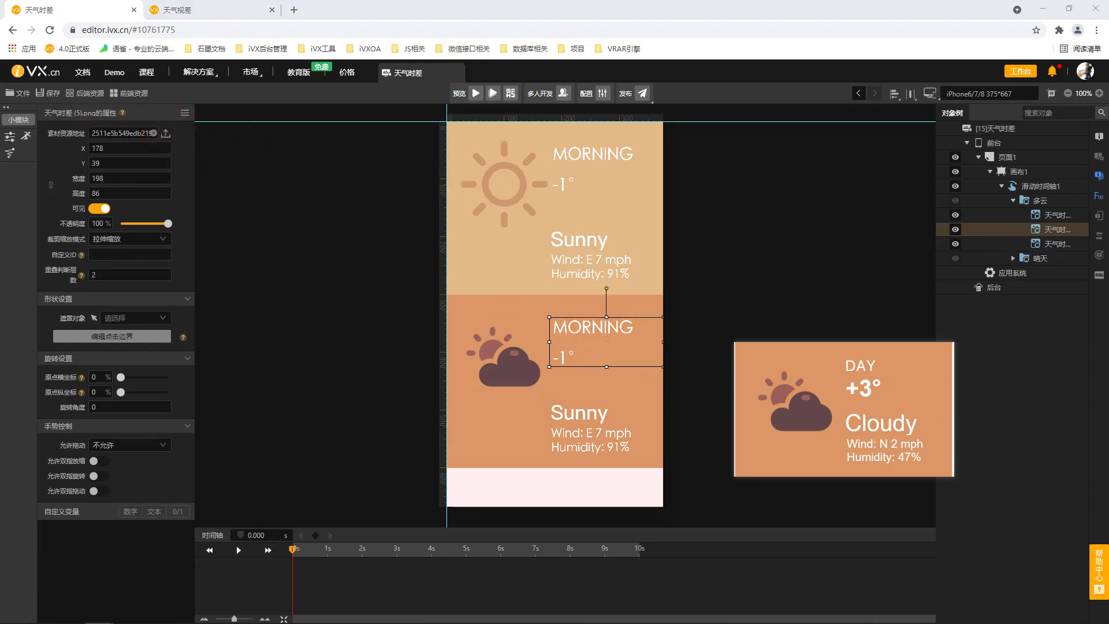
click(628, 421)
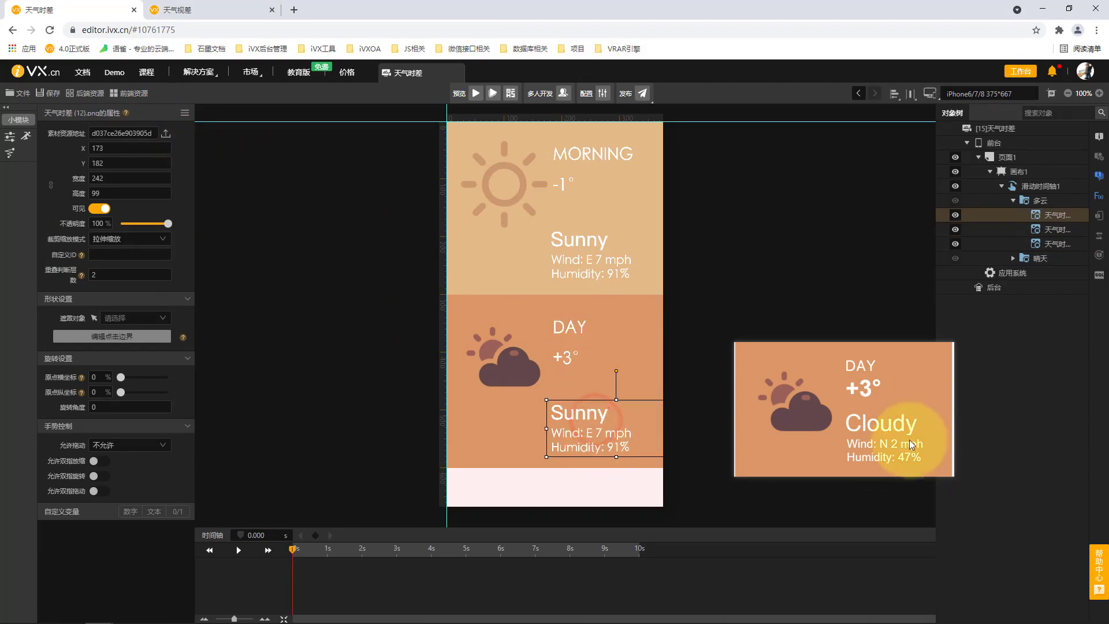
click(166, 134)
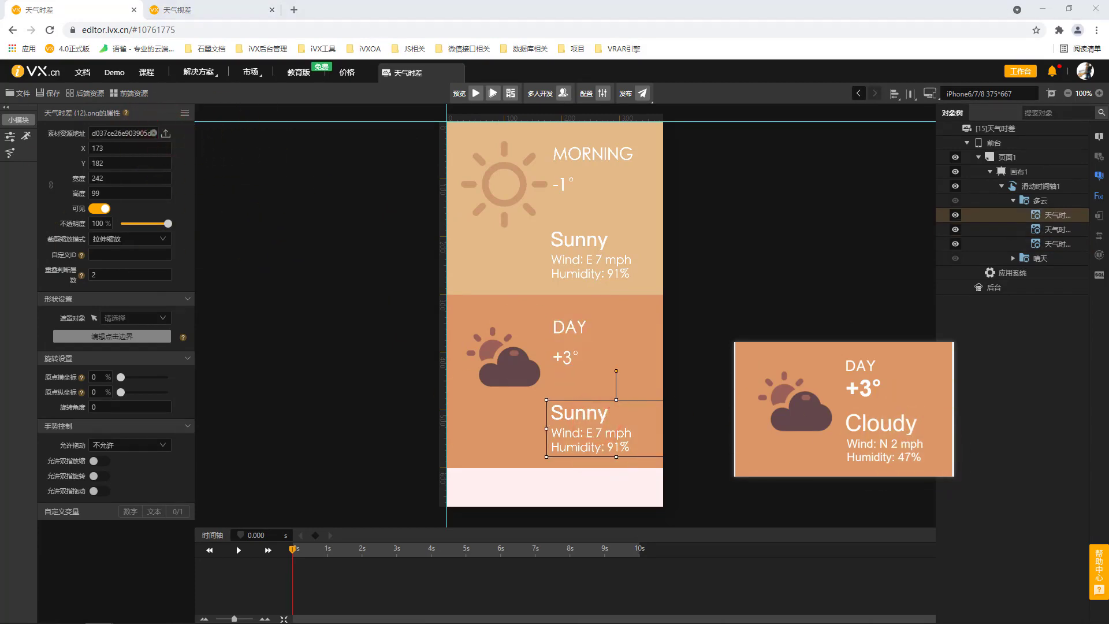
key(Return)
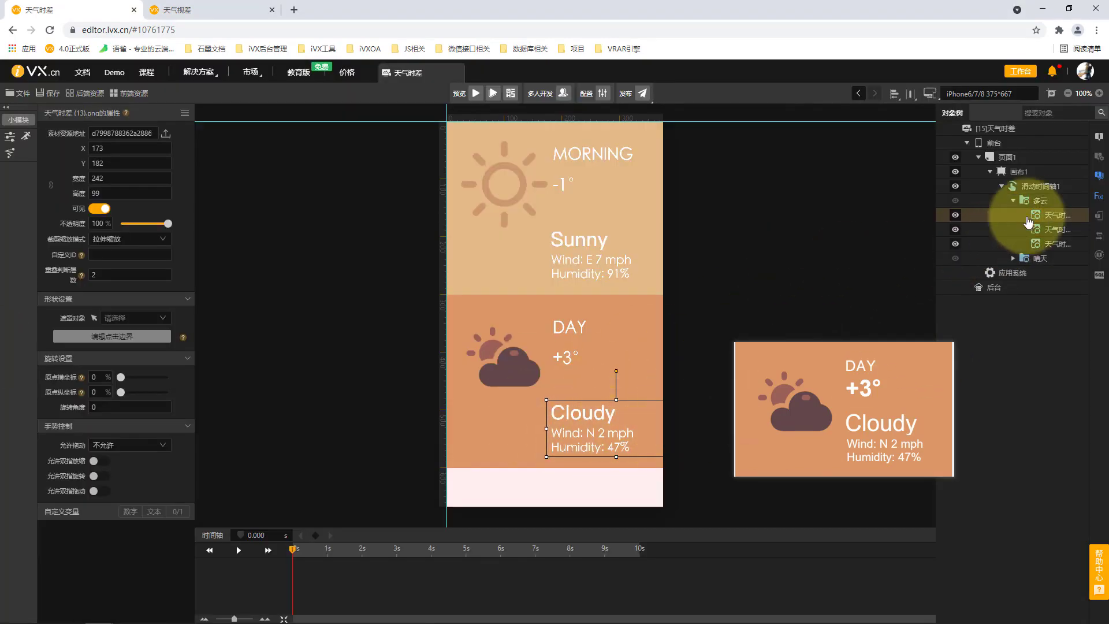
Step: Paste a copy of the 多云 group into 滑动时间轴1
click(1040, 201)
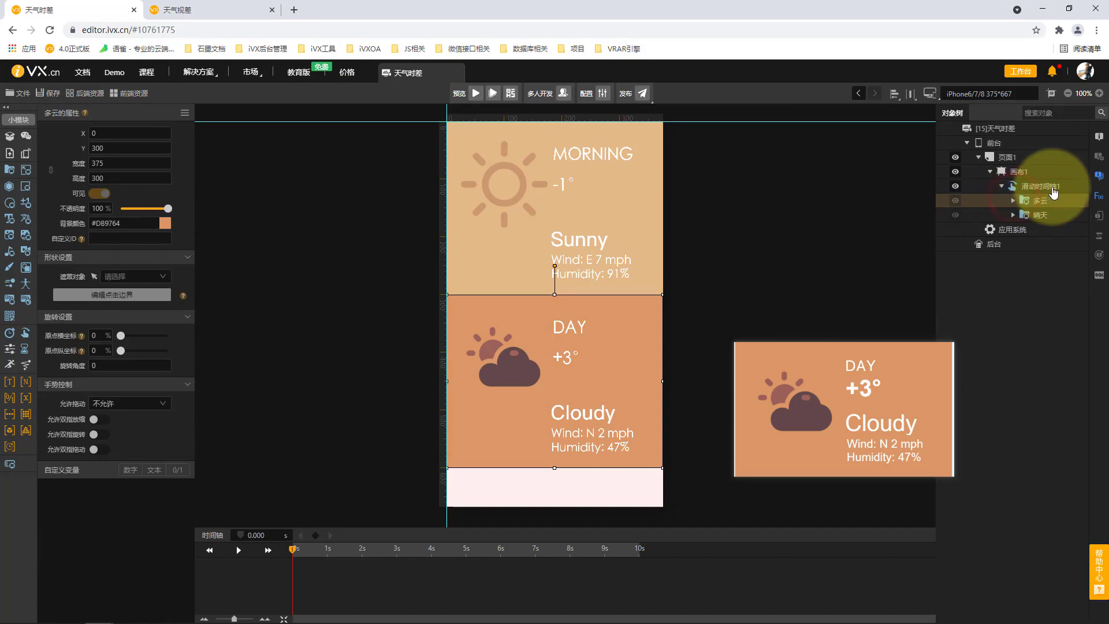
click(1048, 186)
key(ctrl+v)
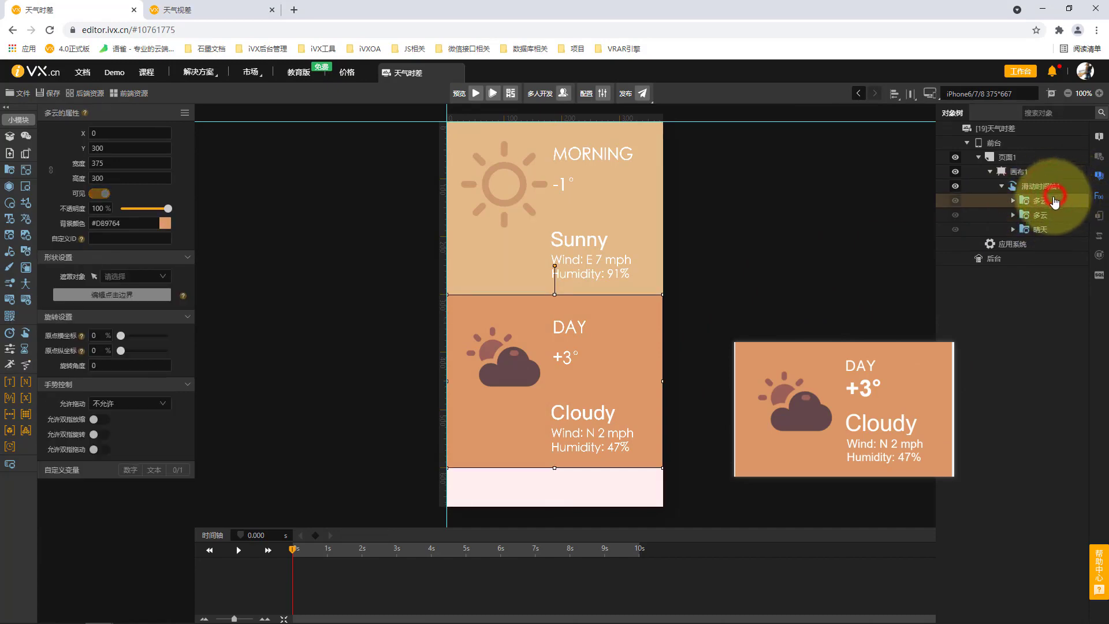
Step: Pin a screenshot of the finished demo's expanded EVENING section beside the editor canvas, replacing the DAY reference
click(228, 10)
click(379, 253)
click(383, 297)
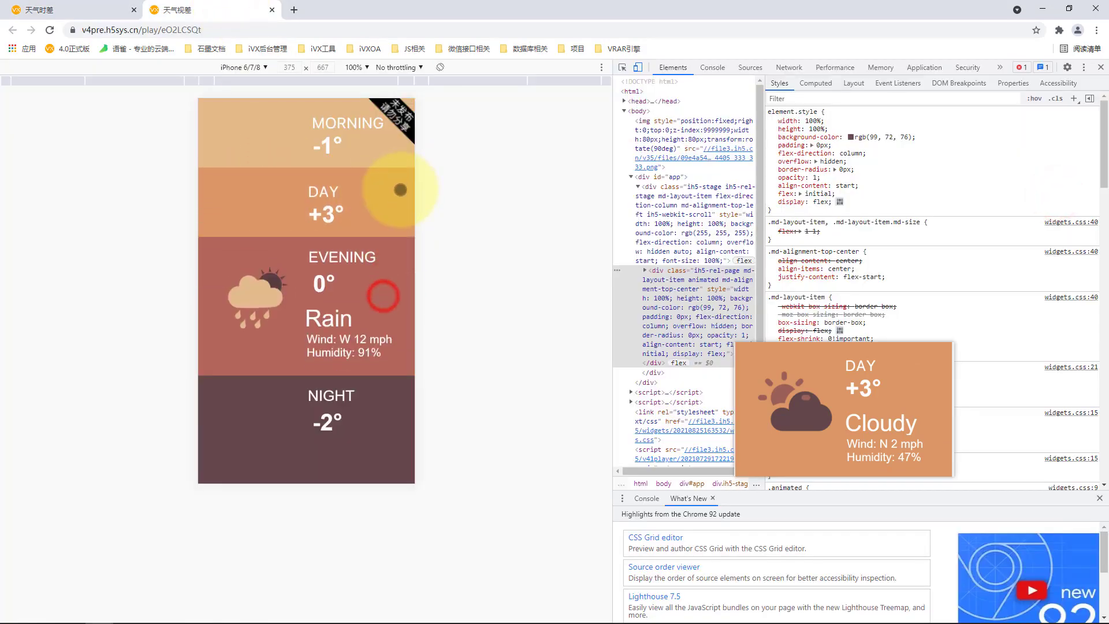
key(ctrl+alt+a)
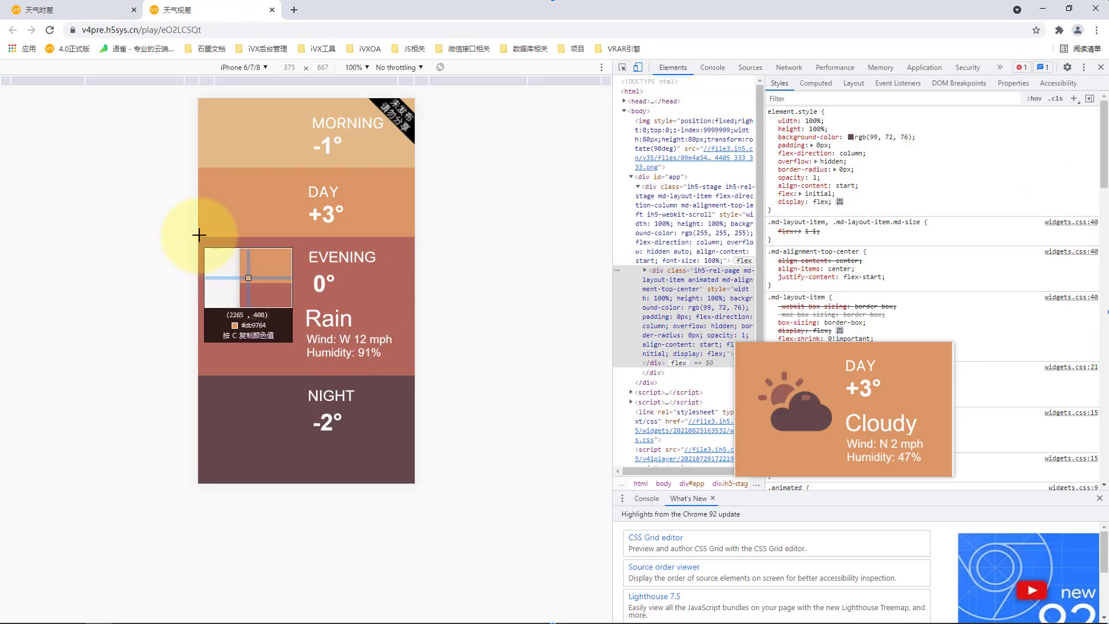
drag(196, 235, 422, 375)
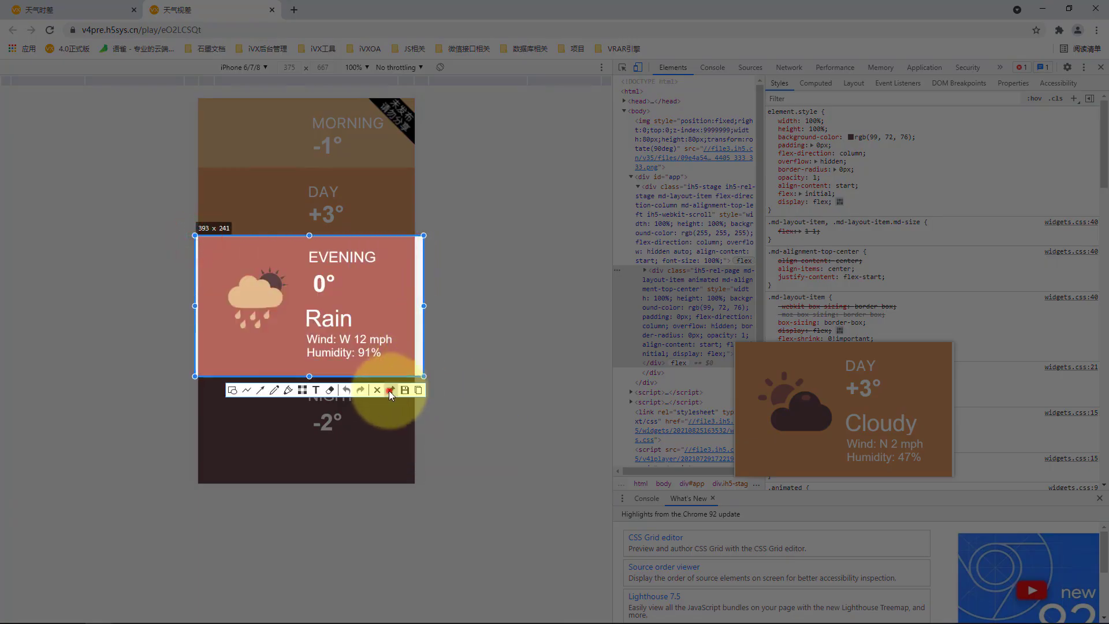
click(389, 391)
right_click(823, 384)
click(868, 522)
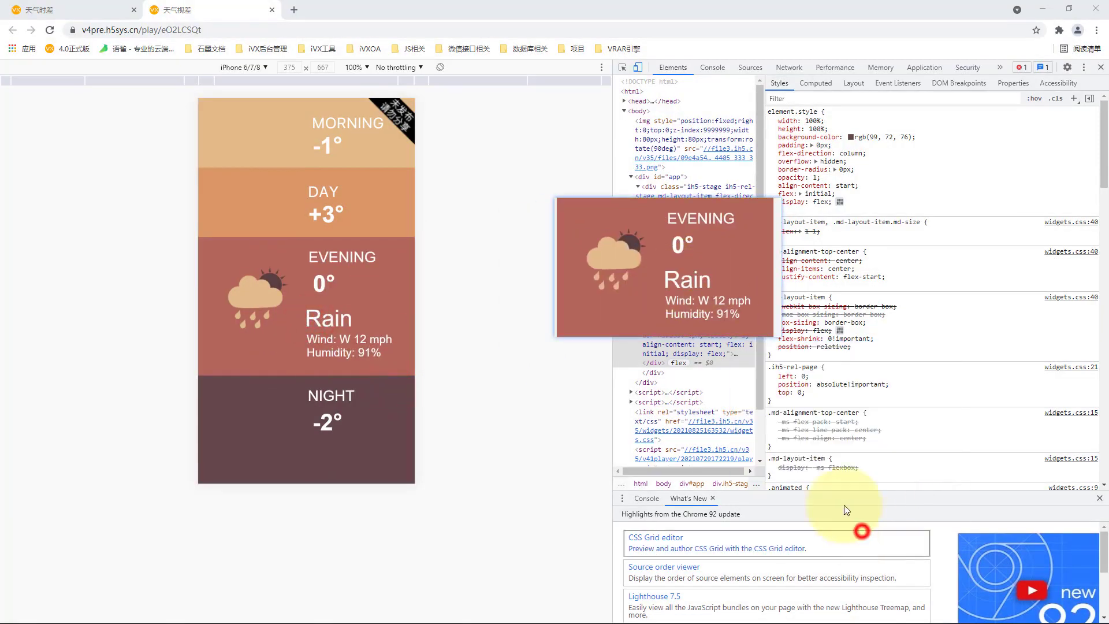
drag(591, 299, 593, 345)
click(107, 10)
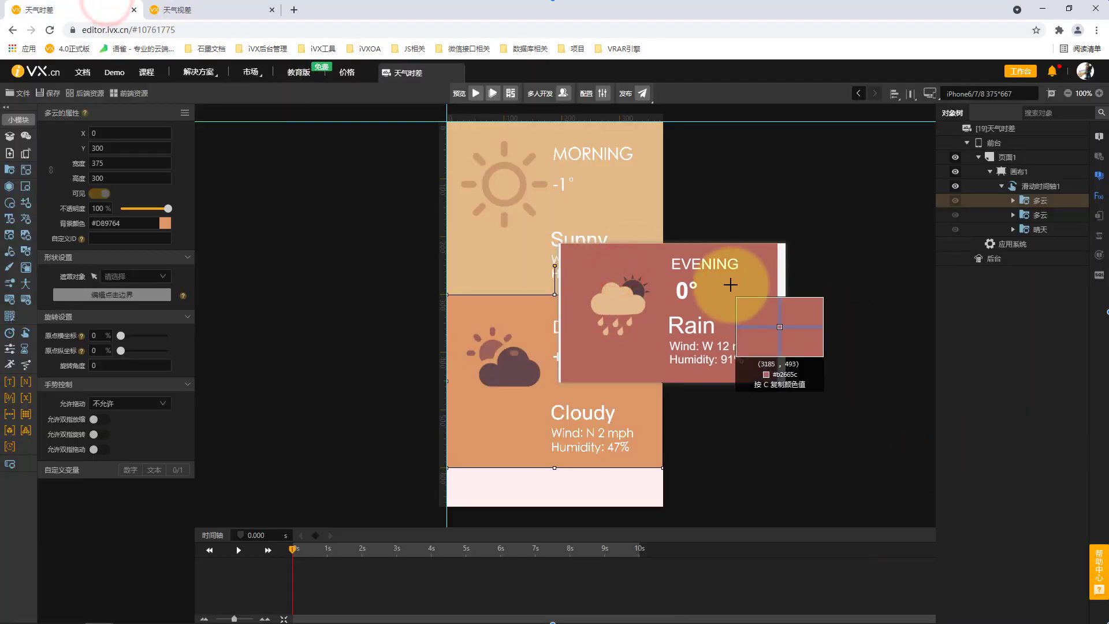
drag(737, 302, 892, 259)
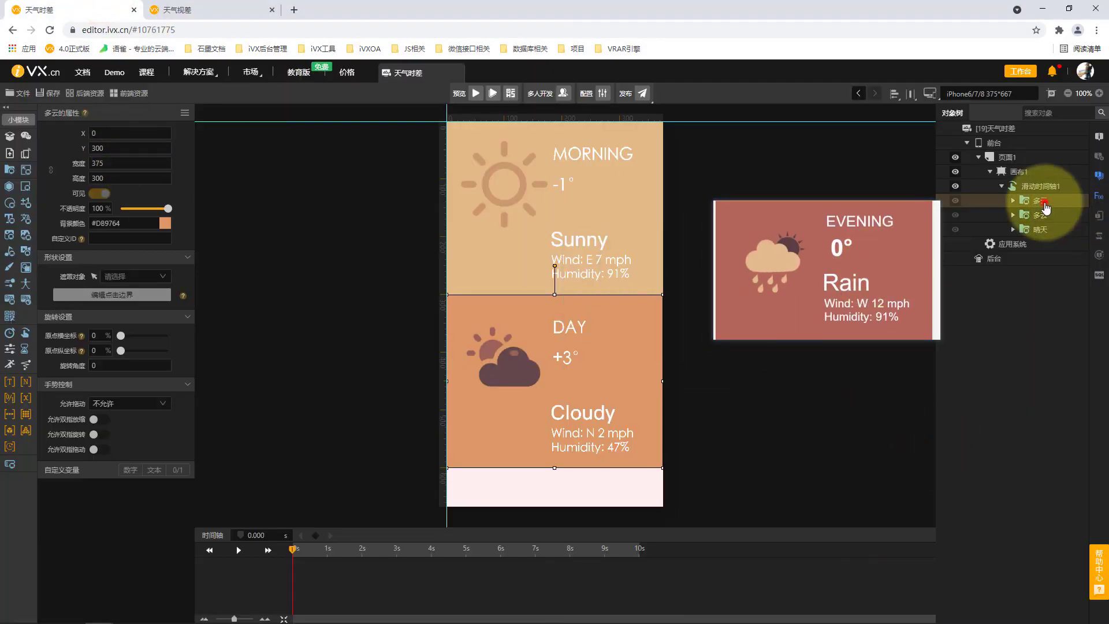
Step: Rename the copied group as 下雨 and set its background colour to #B2665C
text(下雨)
click(1059, 361)
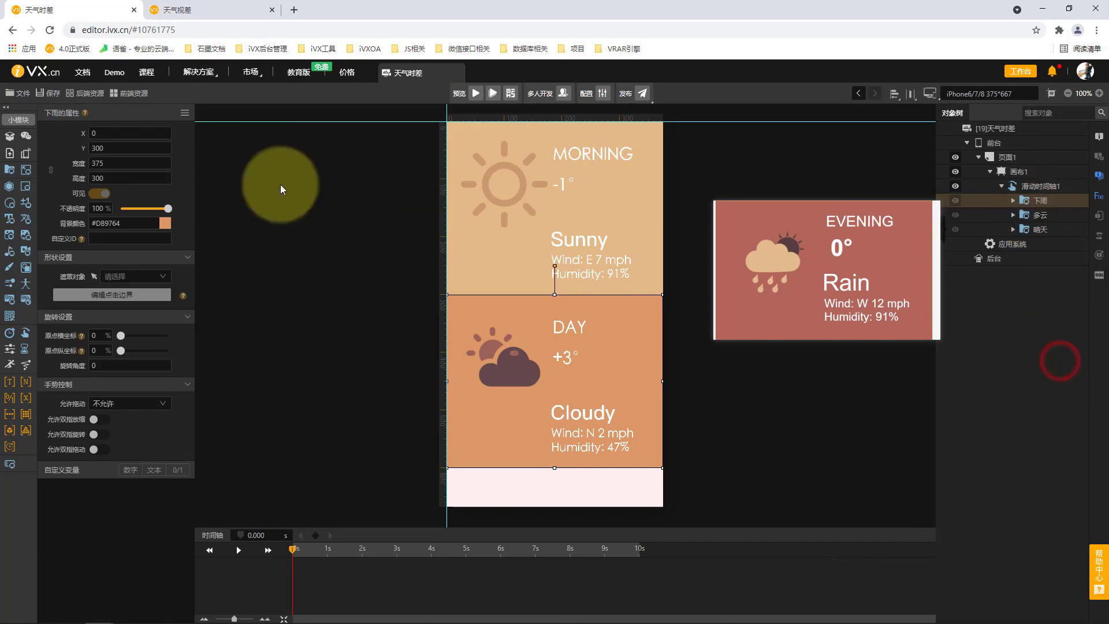
click(142, 227)
text(#B2665C)
click(281, 215)
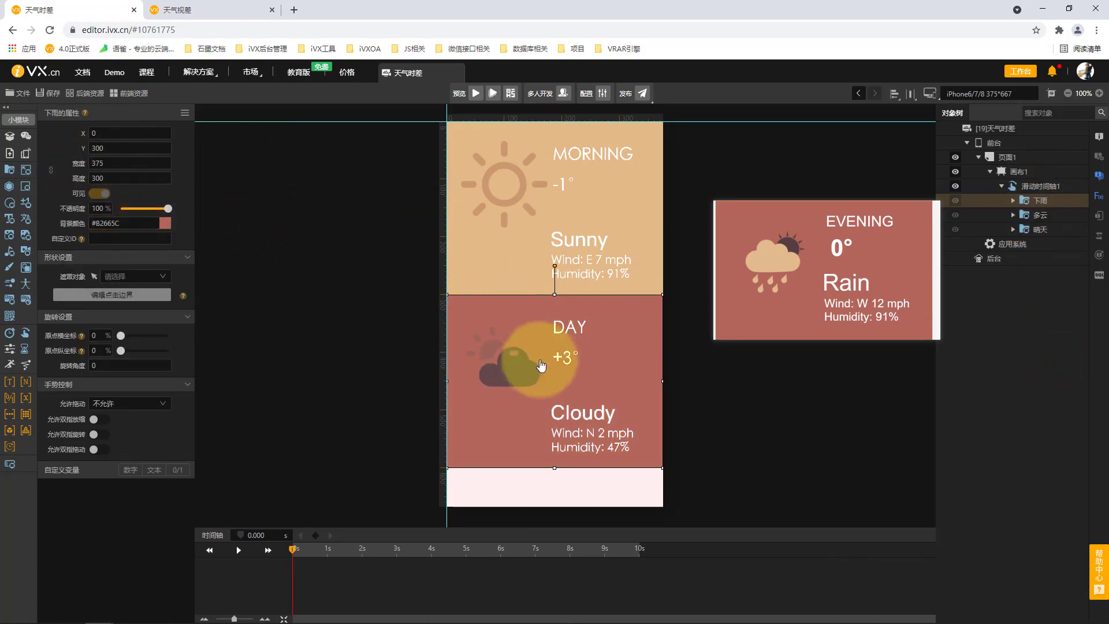
Step: Check the section spacing in the finished demo, then set the 下雨 group's Y position to 450 in the editor
click(243, 9)
click(302, 235)
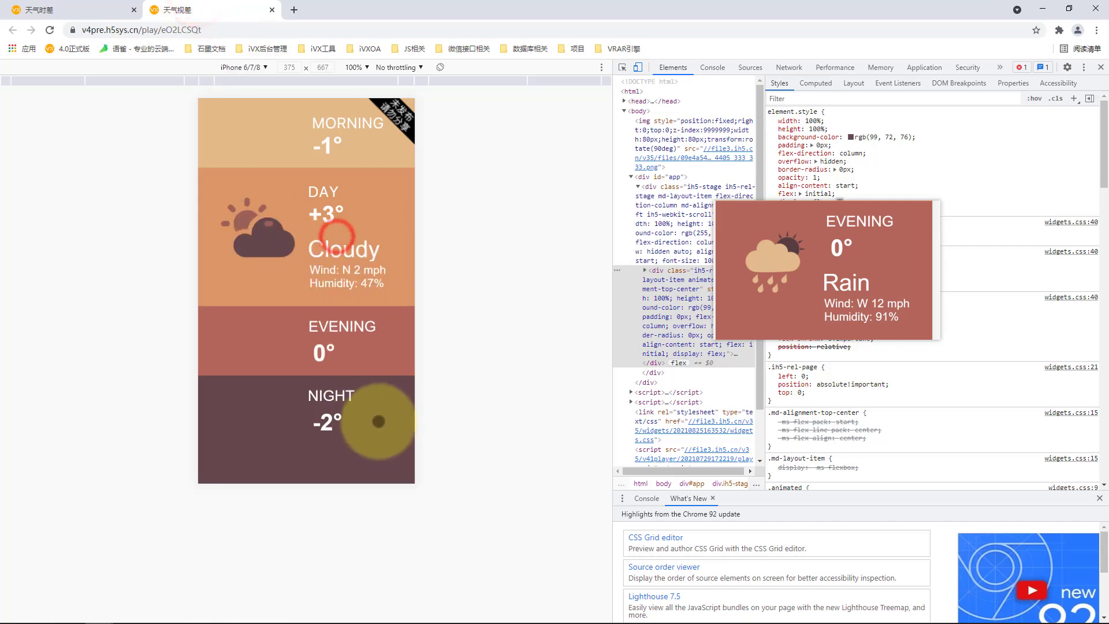
click(317, 227)
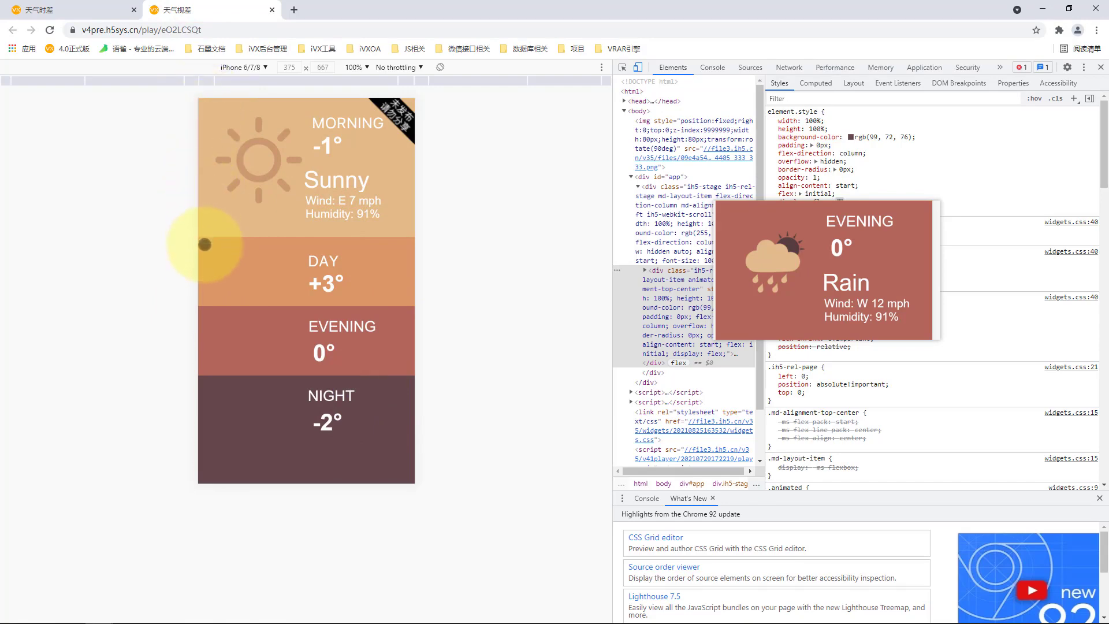
click(98, 10)
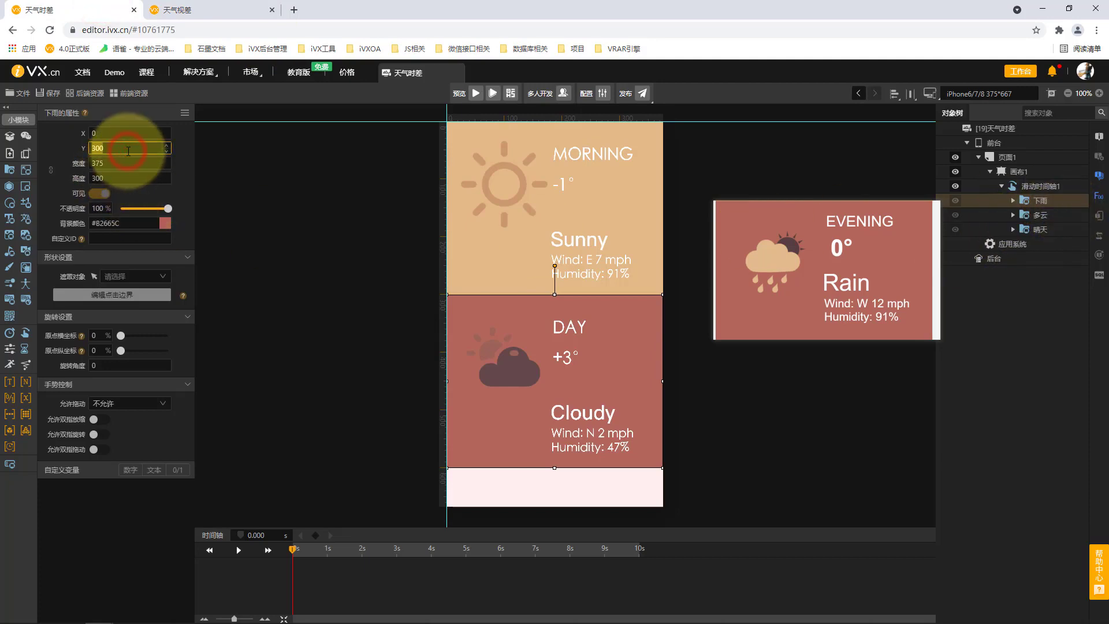
text(450)
click(273, 203)
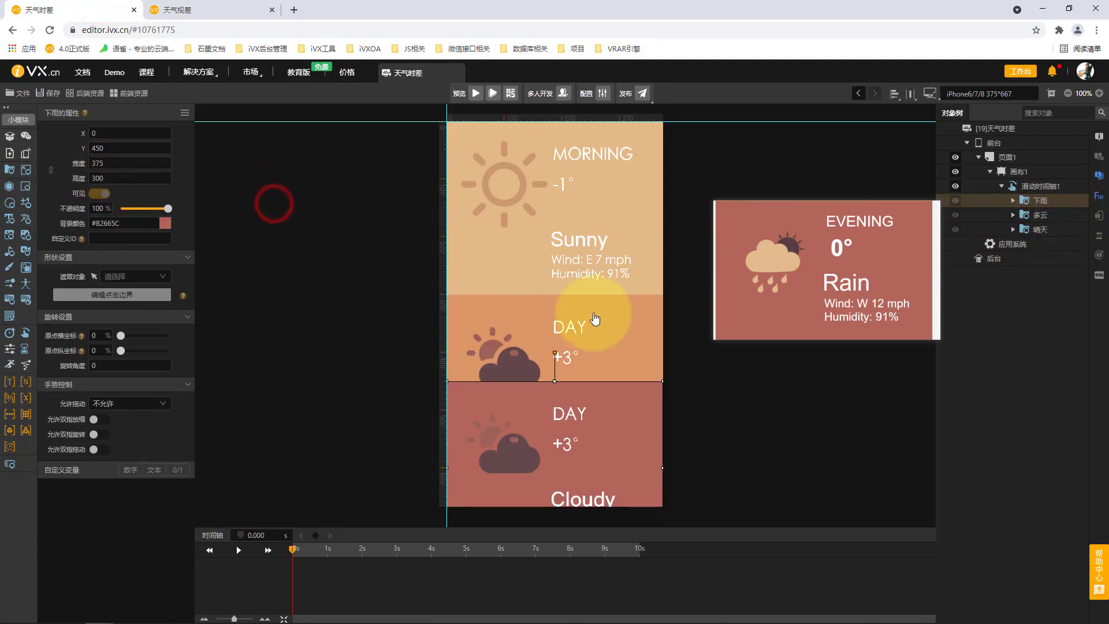
Step: Replace the 下雨 group's cloud icon with 天气时差 (8).png and its heading with the EVENING 0° image
click(509, 455)
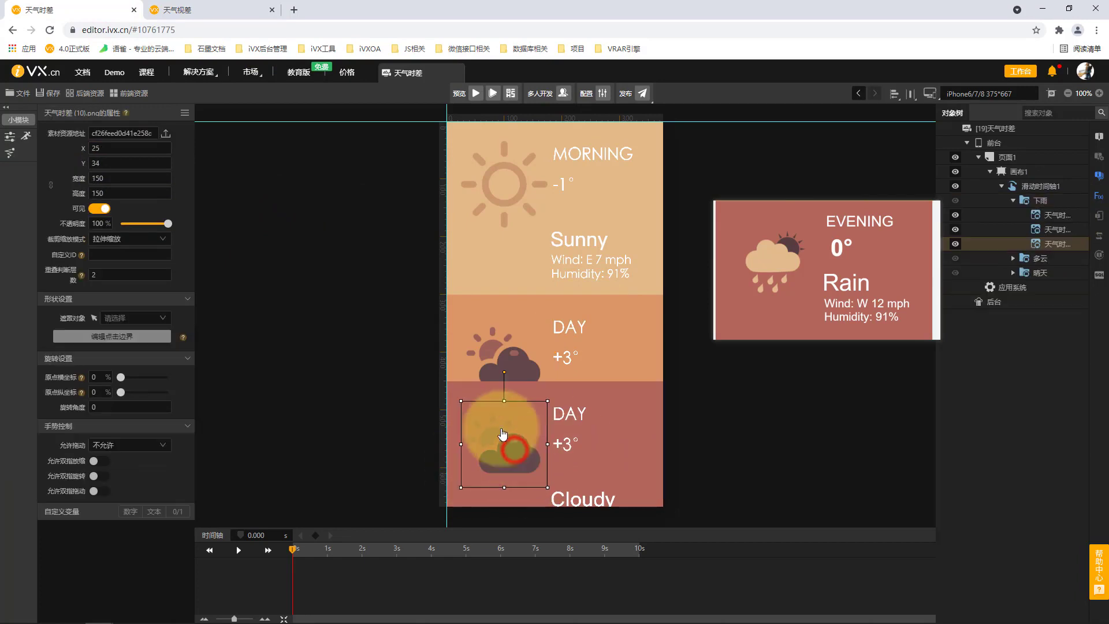
click(167, 134)
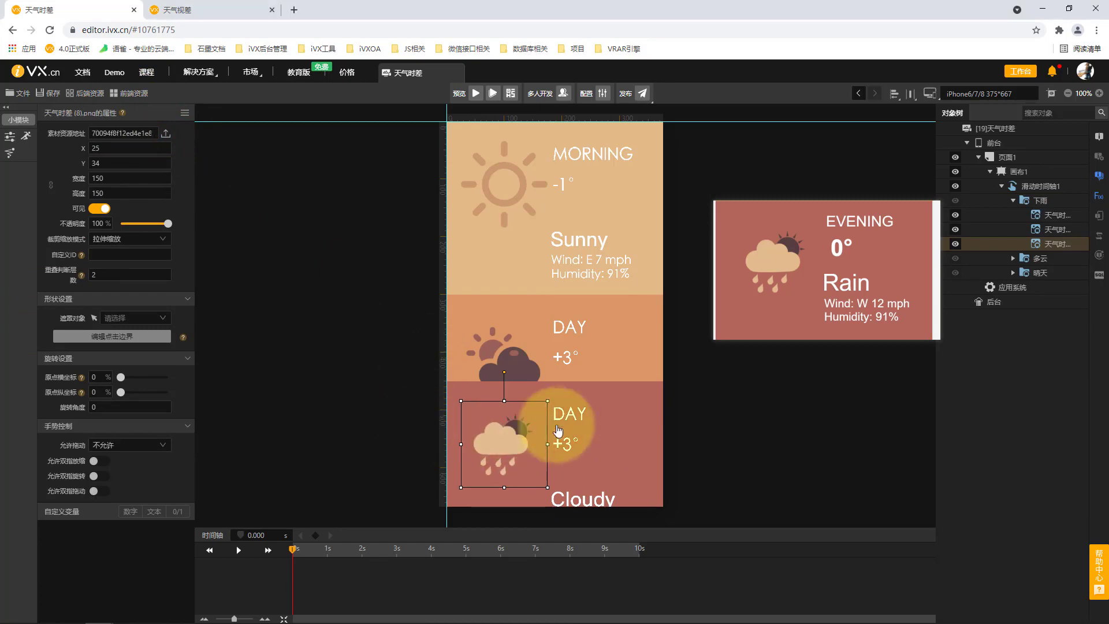
click(577, 415)
click(167, 134)
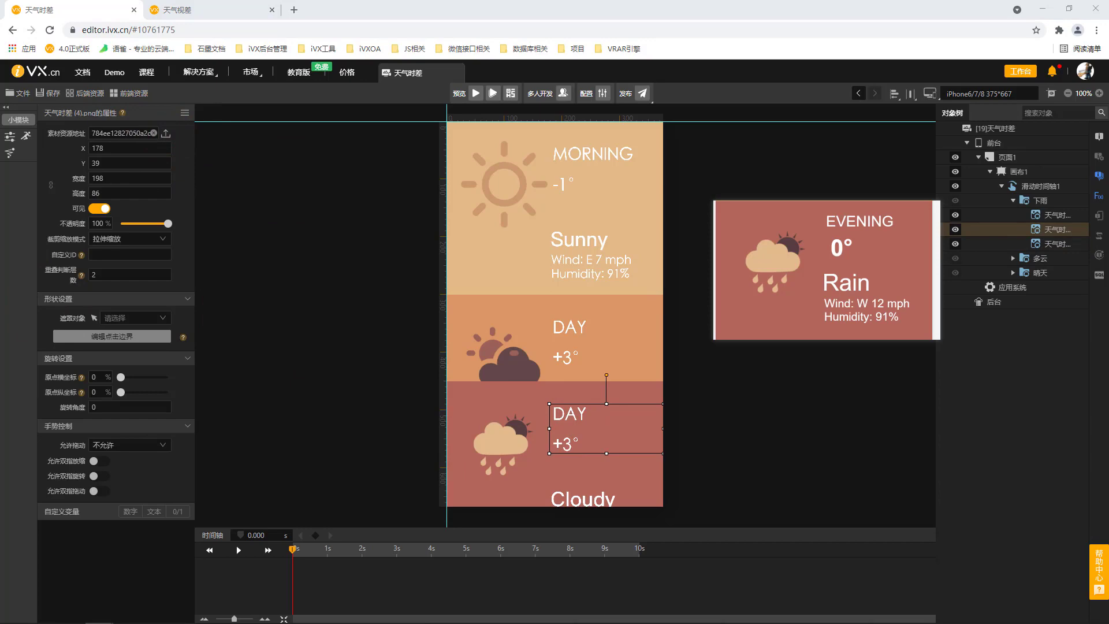
Step: Replace the Cloudy description image in the 下雨 group with the Rain description image
click(582, 494)
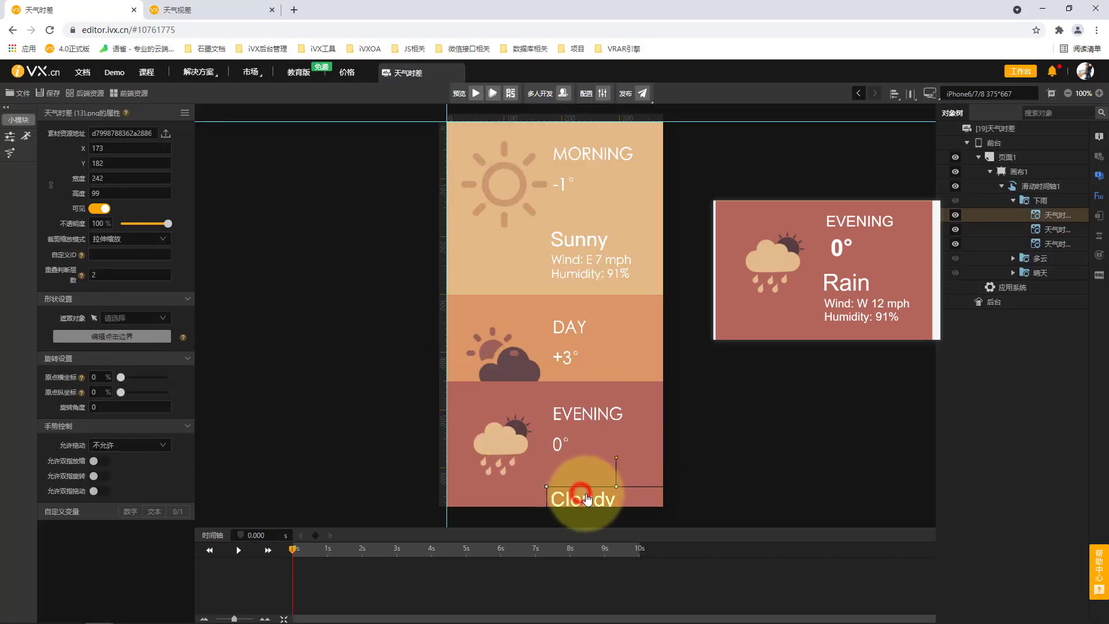
click(167, 135)
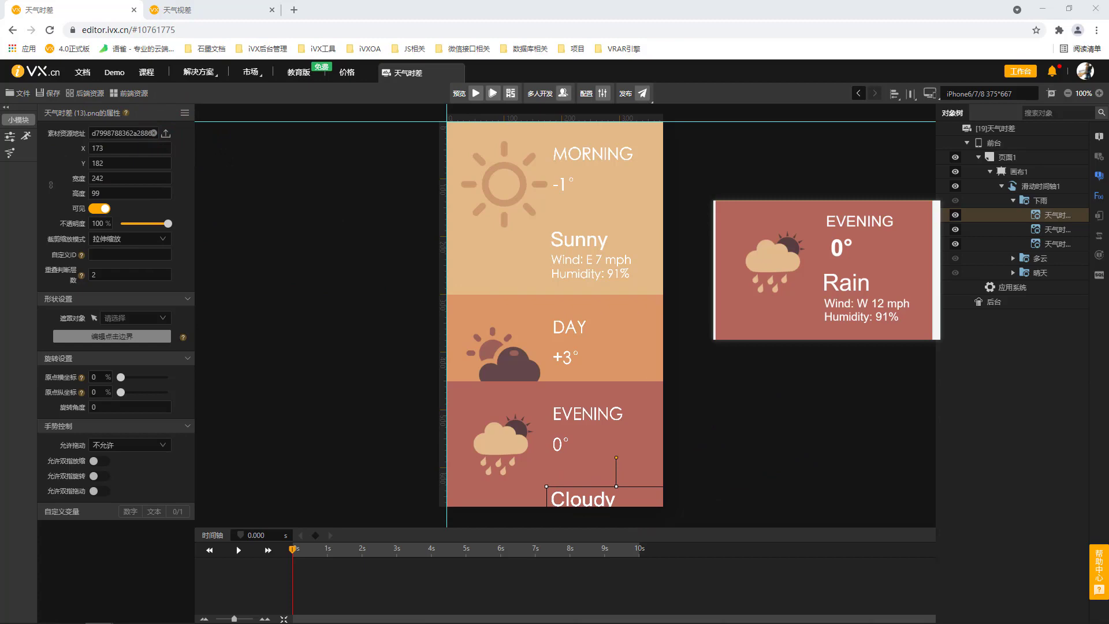
key(Return)
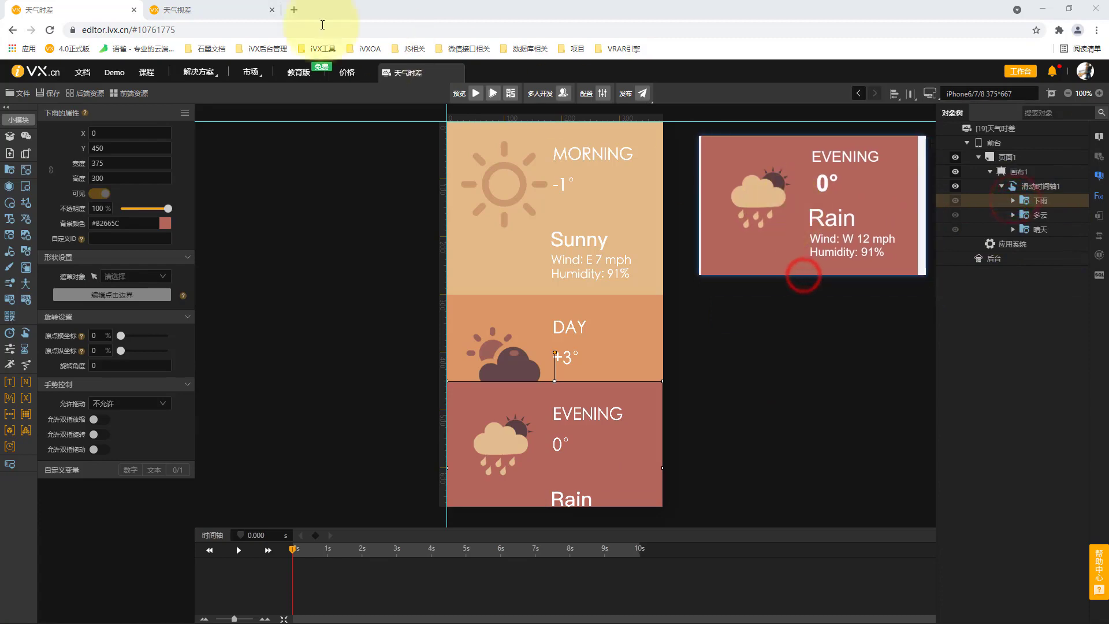
Step: Switch to the finished demo and discard the pinned EVENING reference screenshot
click(195, 10)
click(371, 372)
click(366, 191)
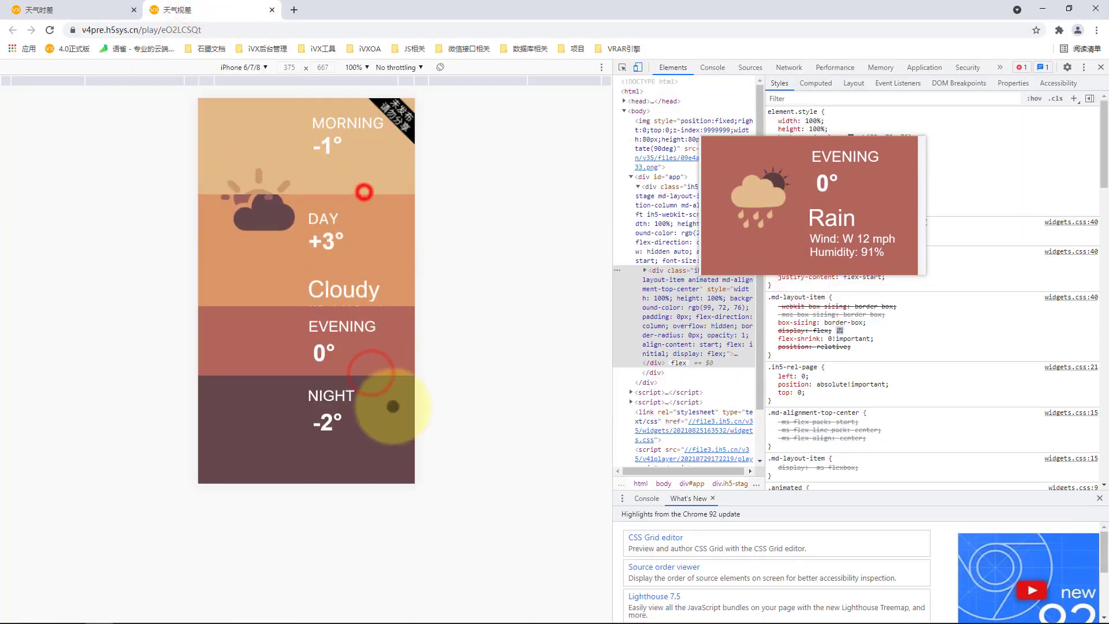
right_click(781, 206)
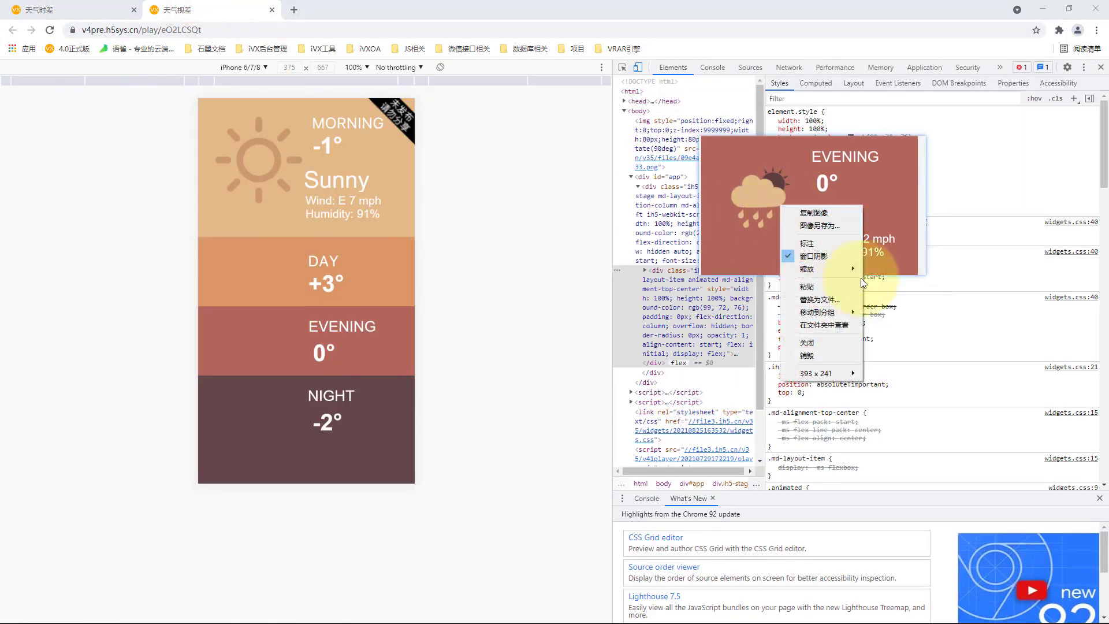
click(828, 358)
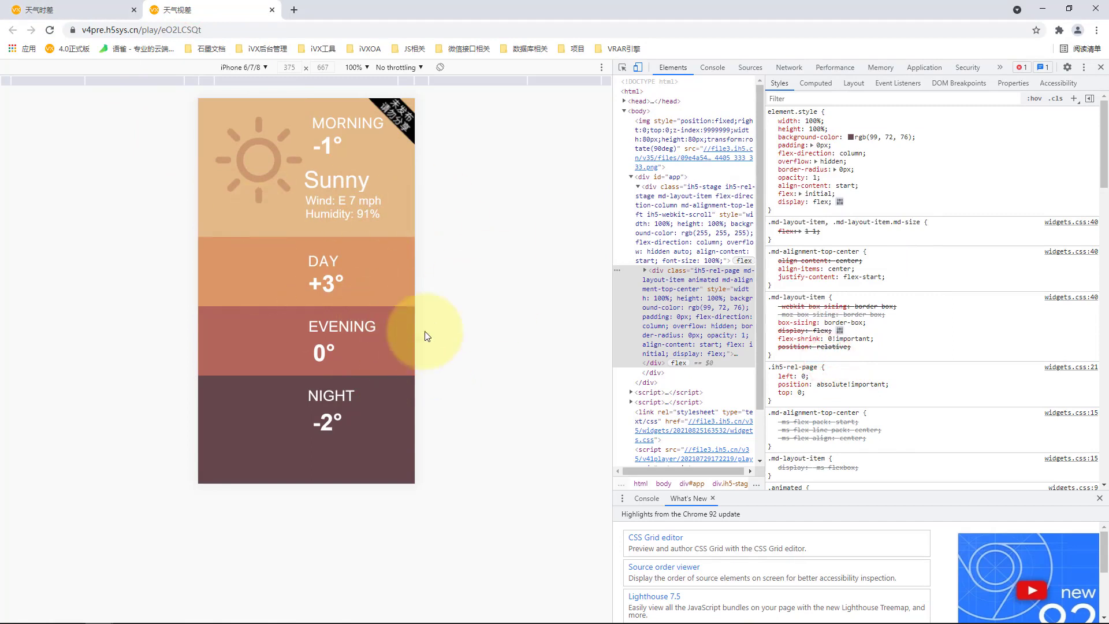
Step: Swipe the finished demo between its morning and day sections to examine how the DAY section and the weather images move
drag(391, 297, 390, 344)
drag(356, 228, 361, 376)
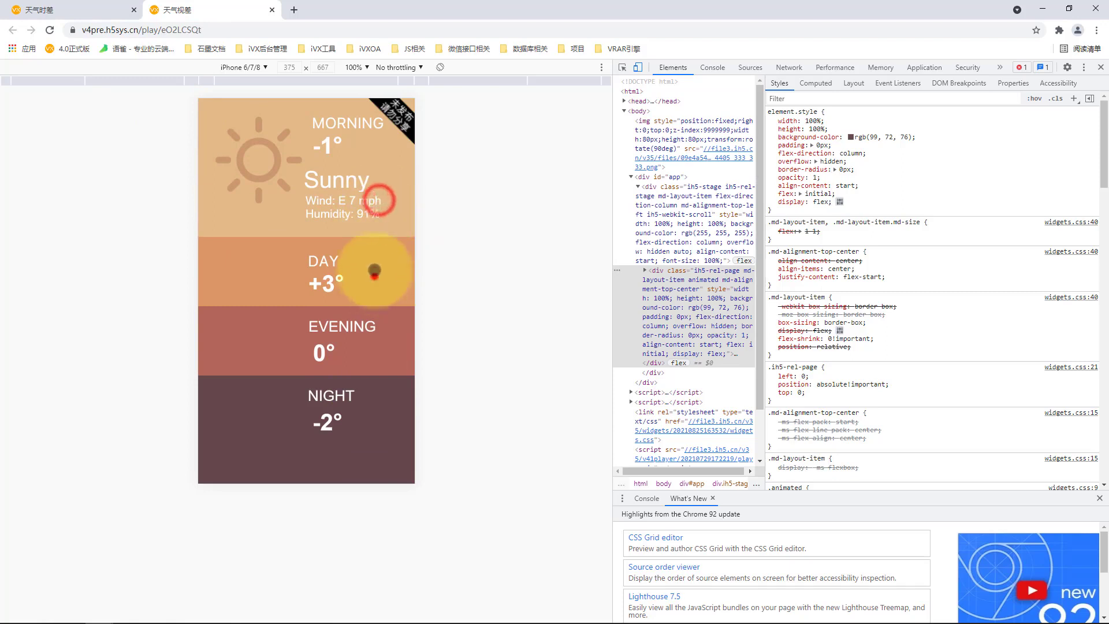
click(374, 270)
click(374, 167)
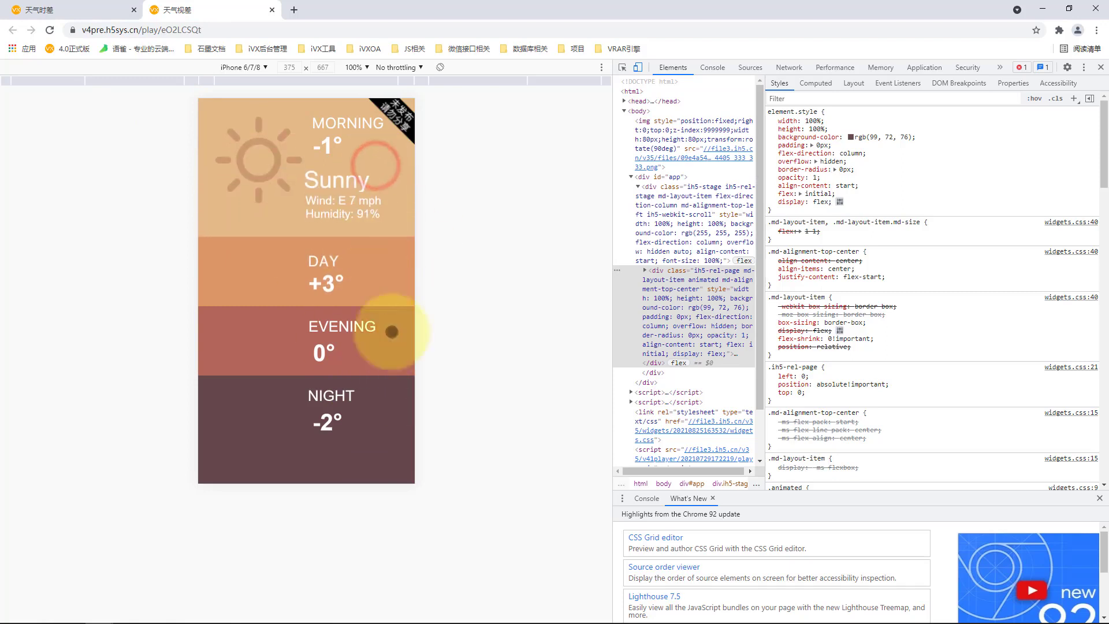
click(403, 292)
click(393, 157)
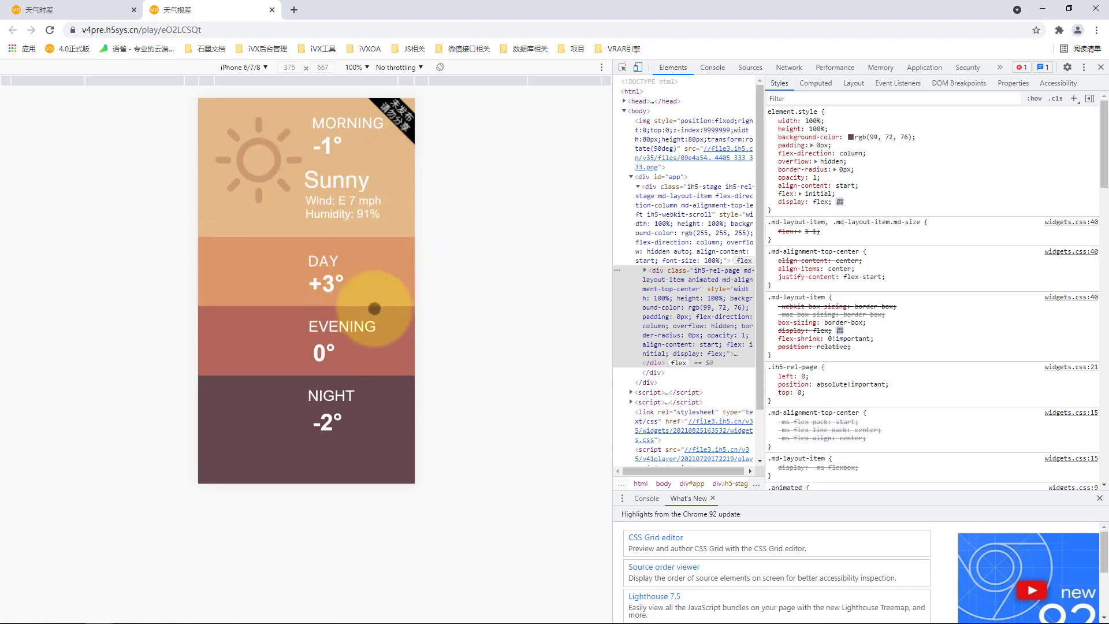
click(390, 288)
click(382, 199)
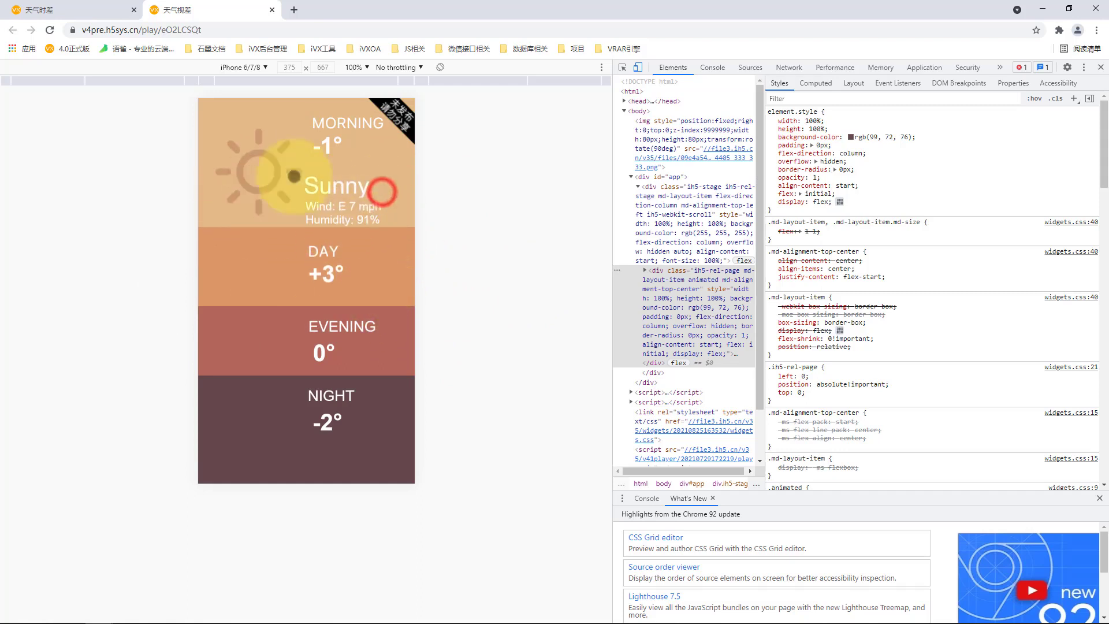
click(386, 270)
click(384, 171)
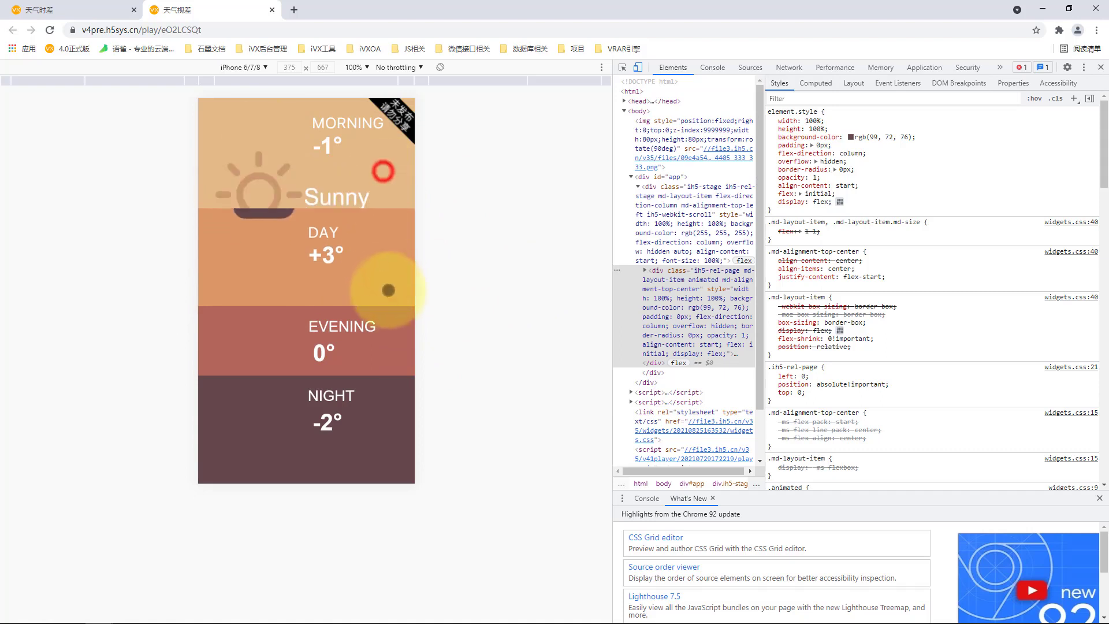
click(388, 287)
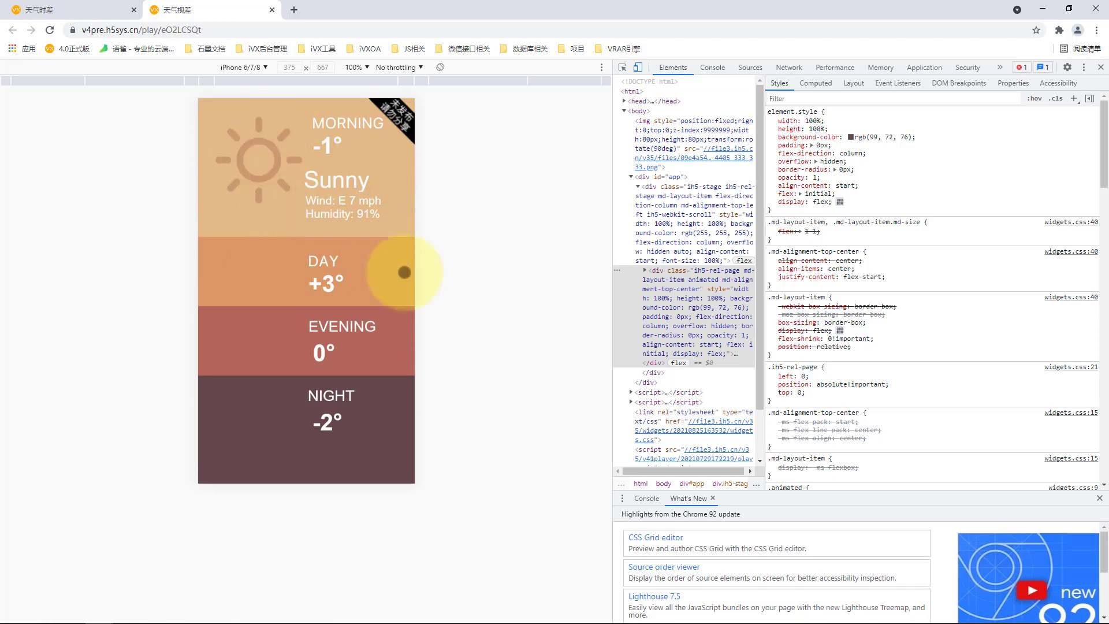
click(383, 180)
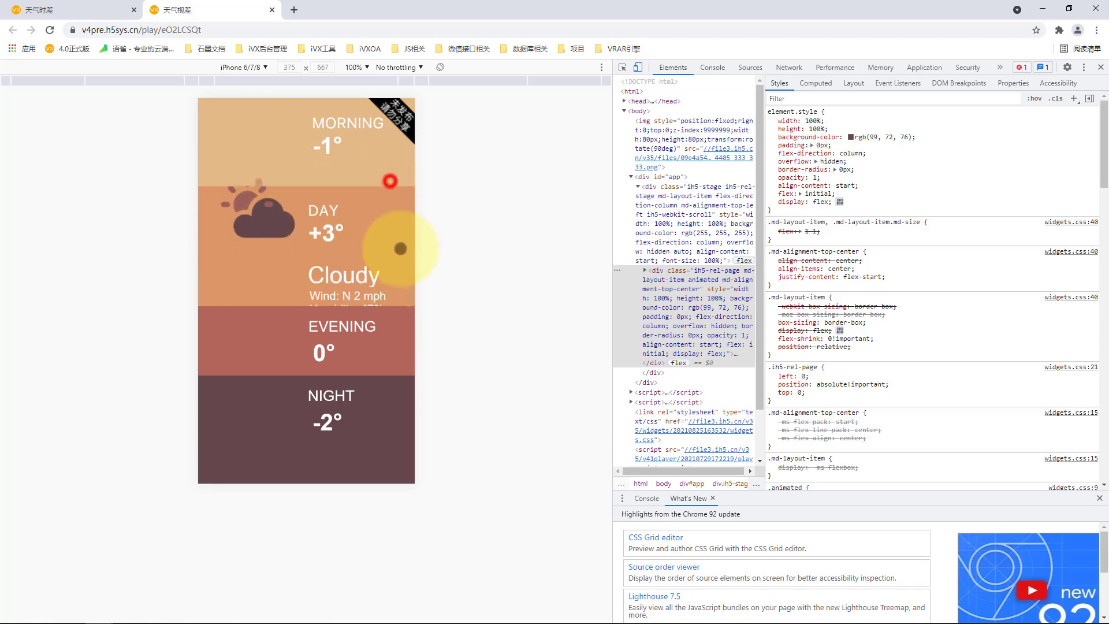
Step: Swipe the finished demo back and forth from Sunny to Cloudy to examine how DAY covers the shifting sun icon and Sunny text
click(402, 286)
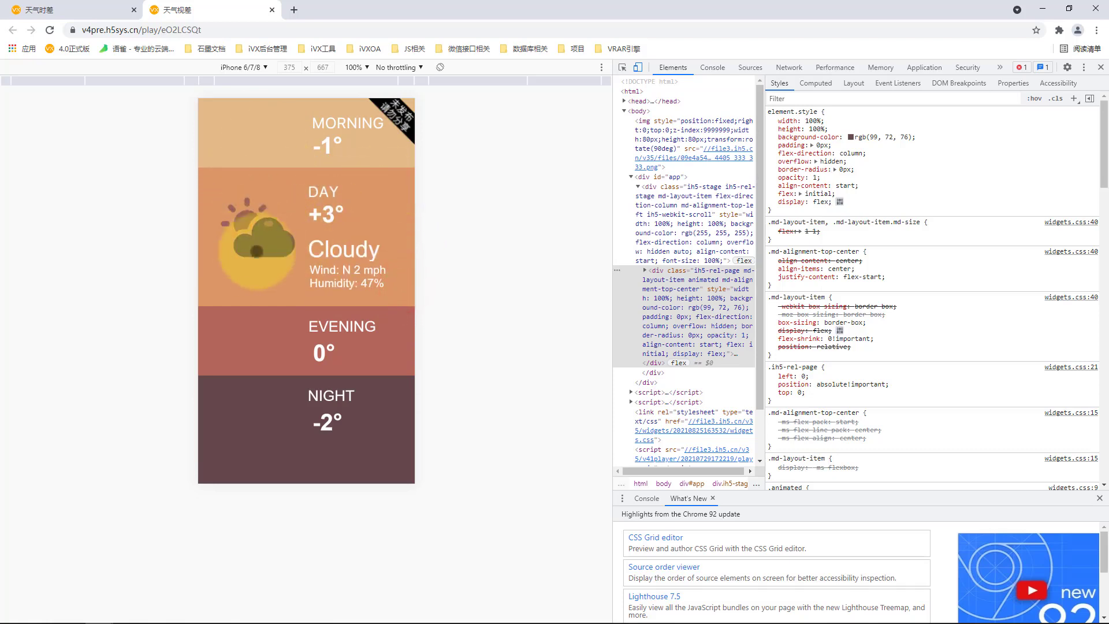
click(356, 192)
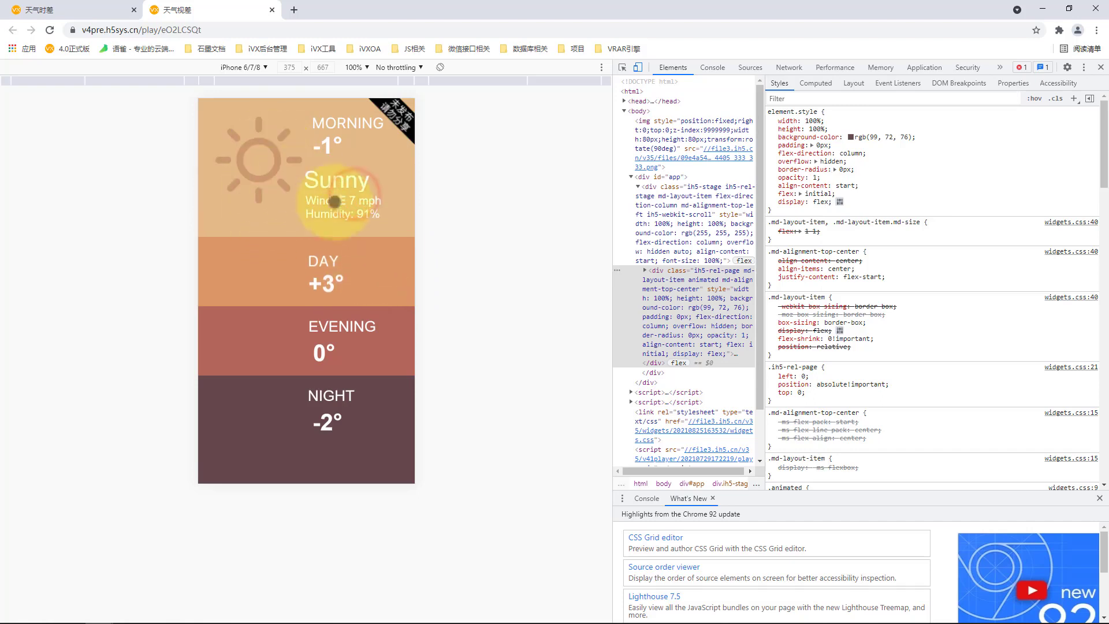
click(384, 249)
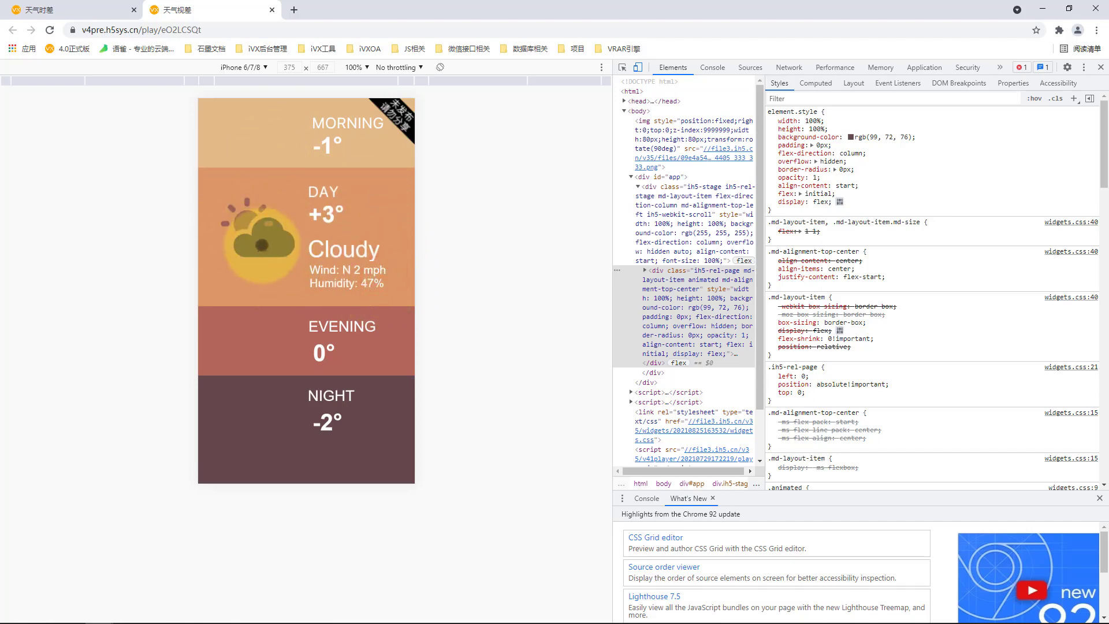
click(381, 160)
click(396, 276)
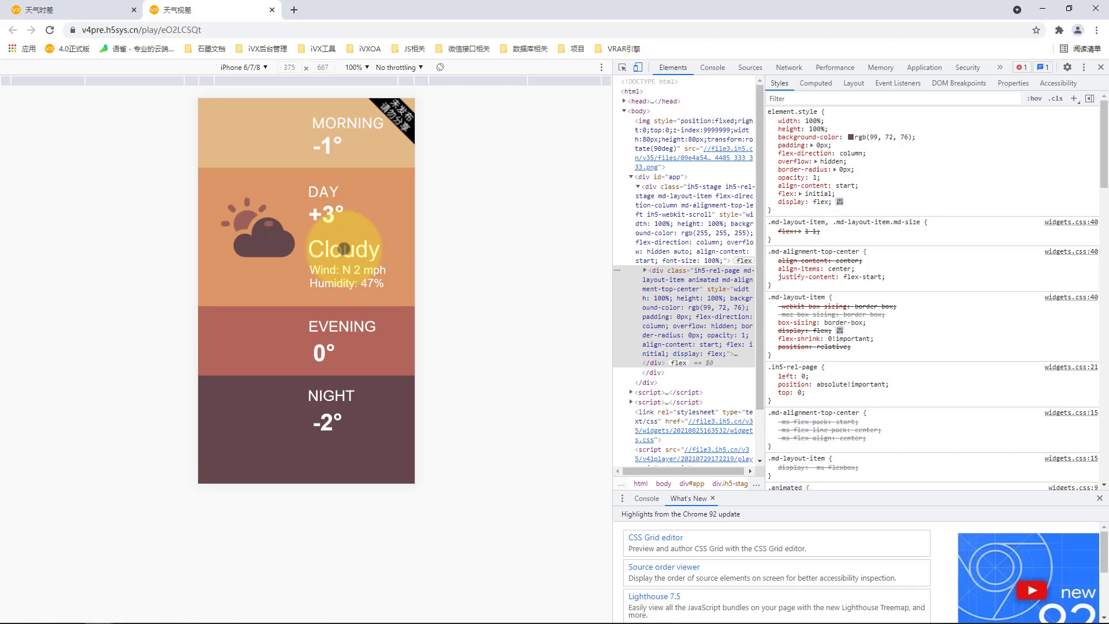
click(382, 119)
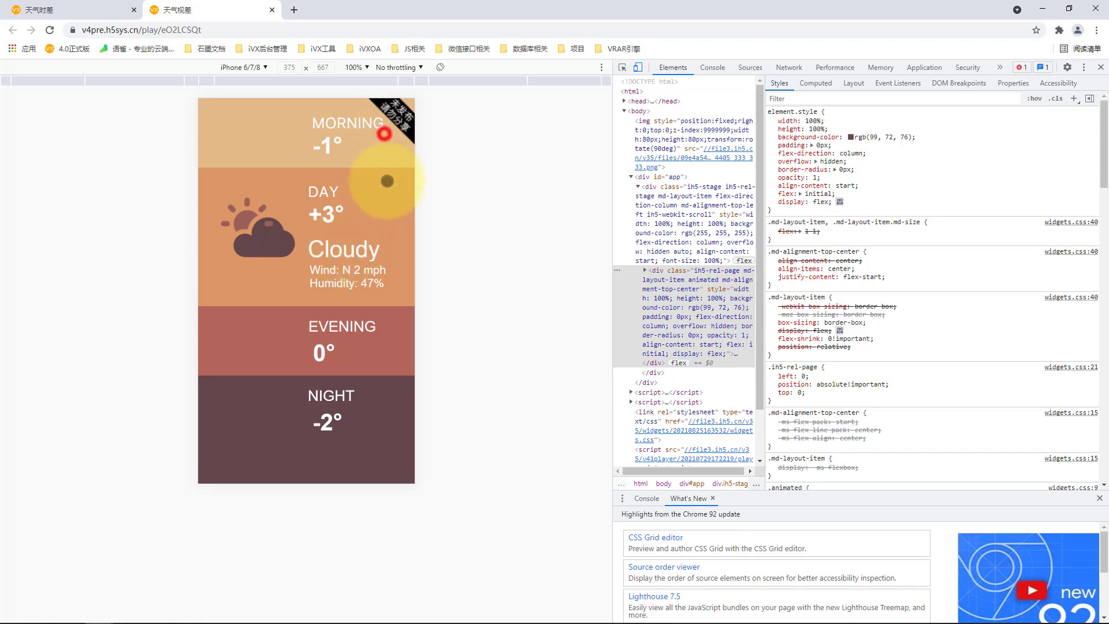
click(393, 289)
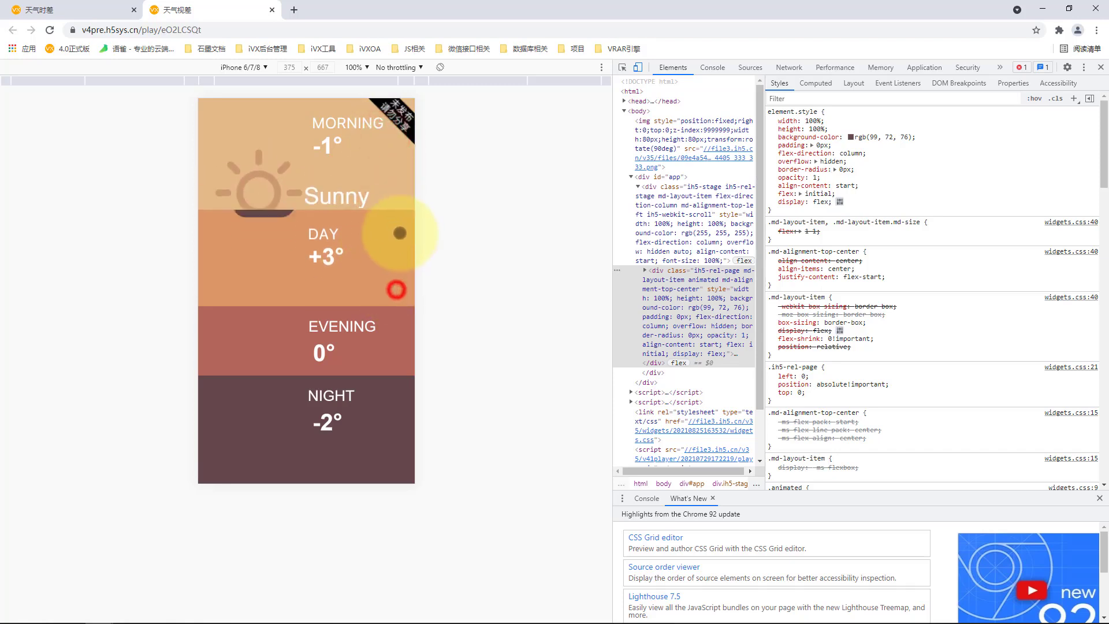
click(386, 193)
click(408, 272)
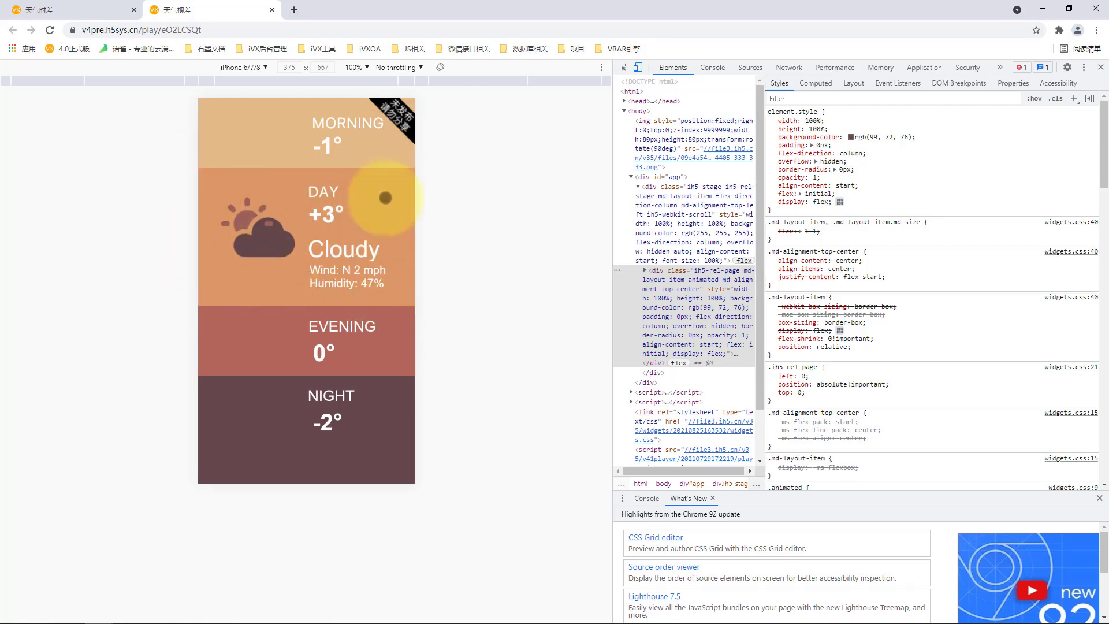
Step: Return to the 天气时差 editor and add a motion track to the 多云 group with keyframes at 0 s and 1 s
click(93, 7)
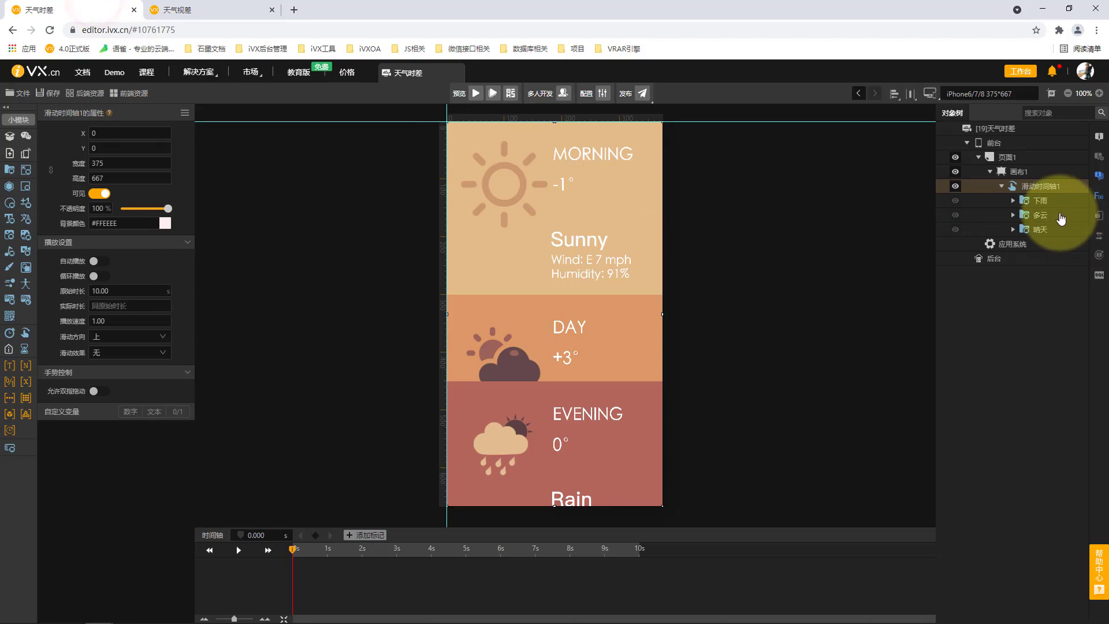
click(1060, 218)
click(1012, 215)
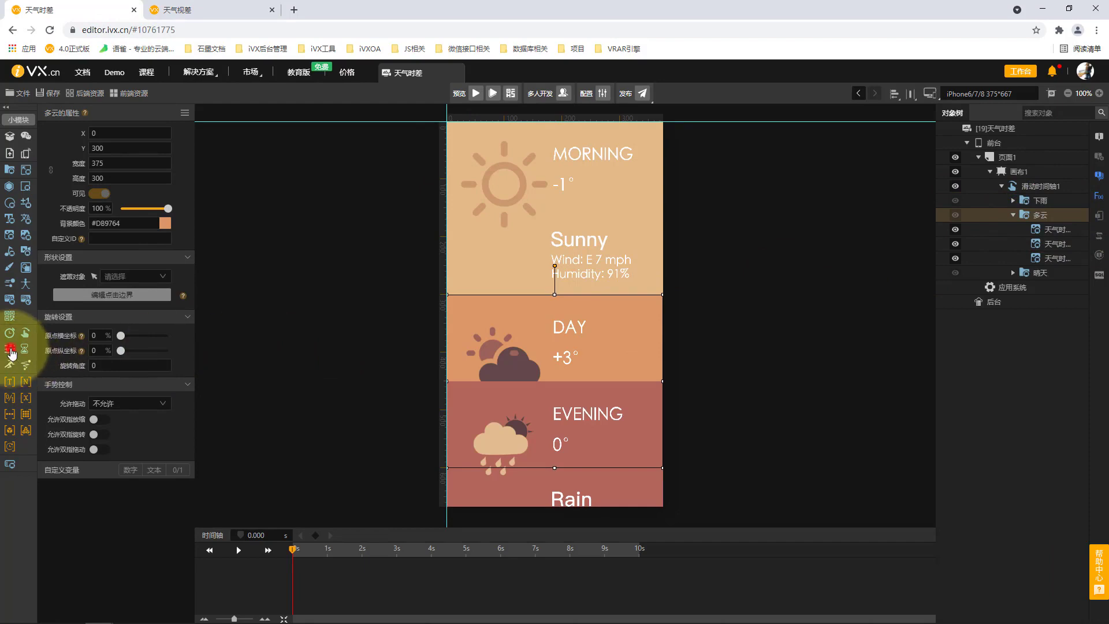
click(1057, 231)
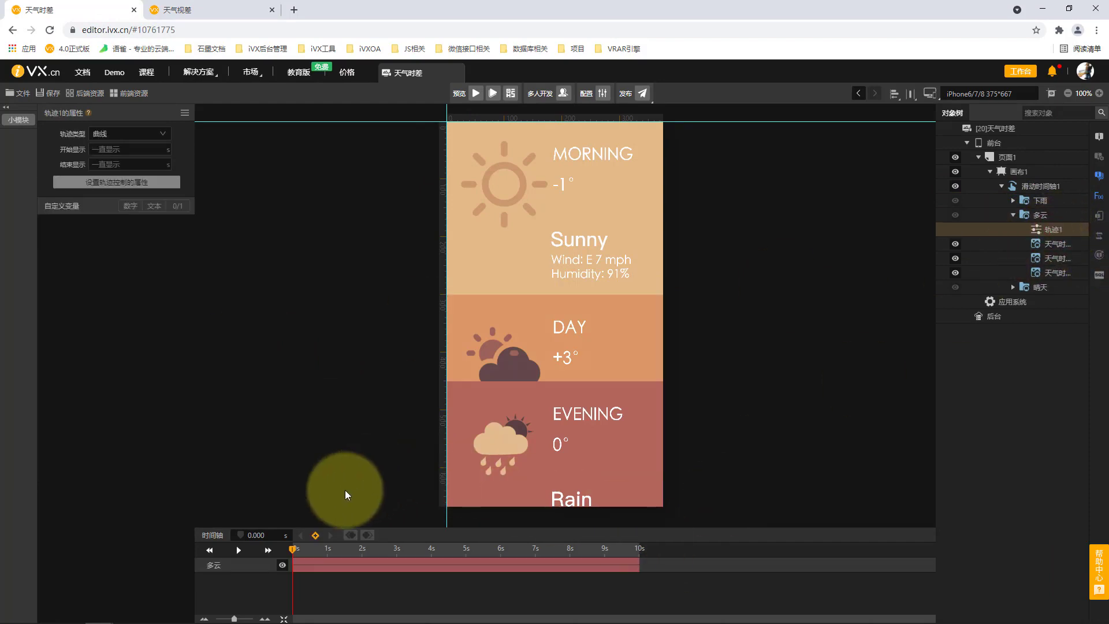
click(318, 537)
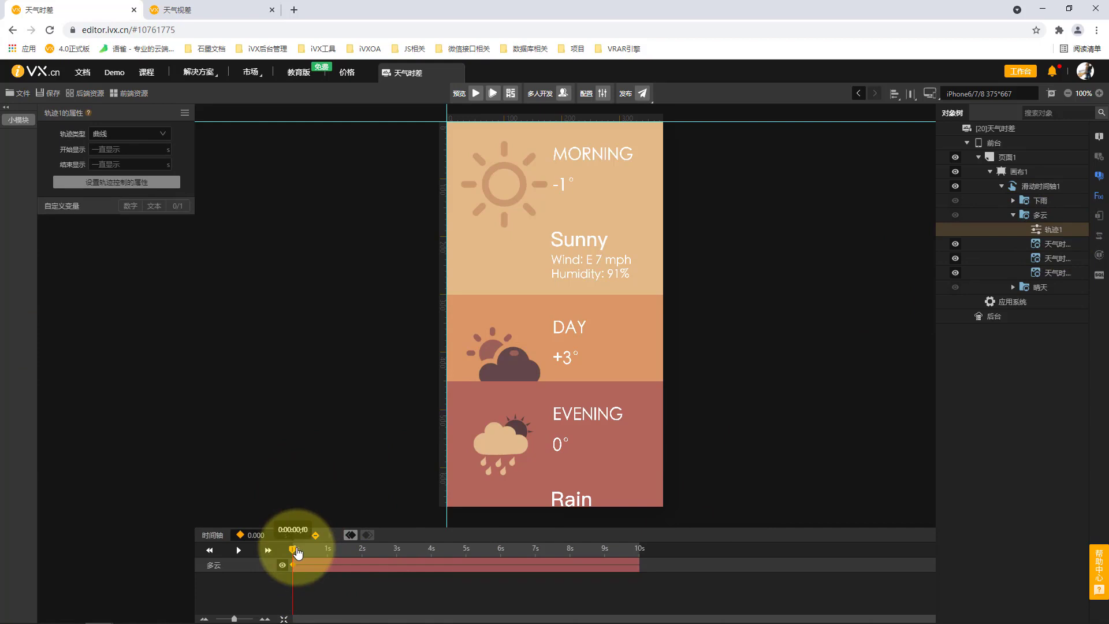
drag(298, 553, 325, 549)
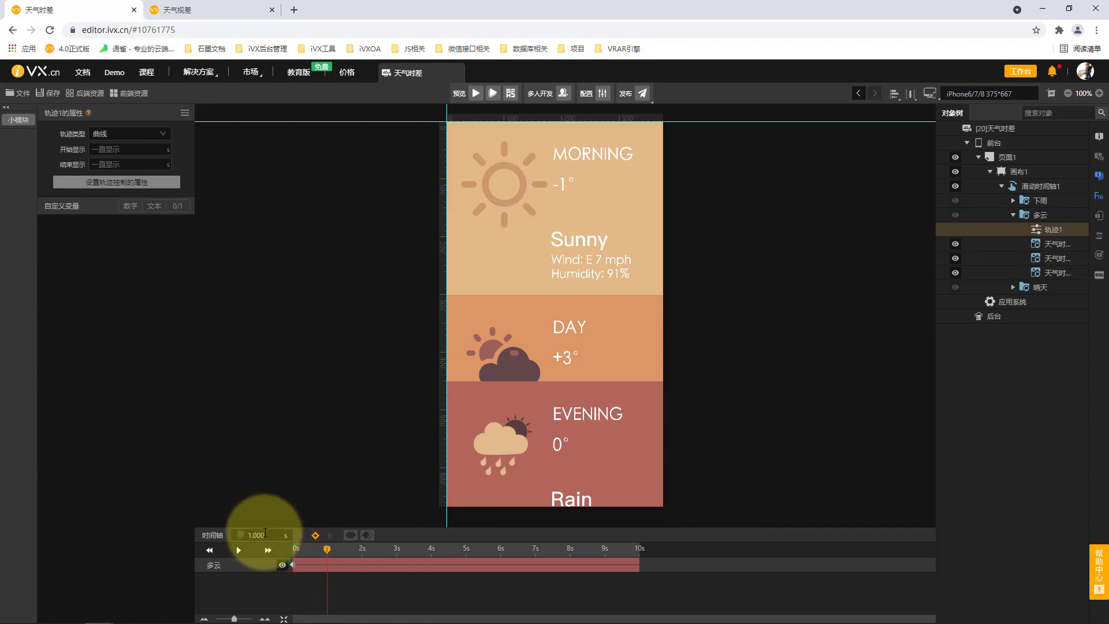
click(315, 535)
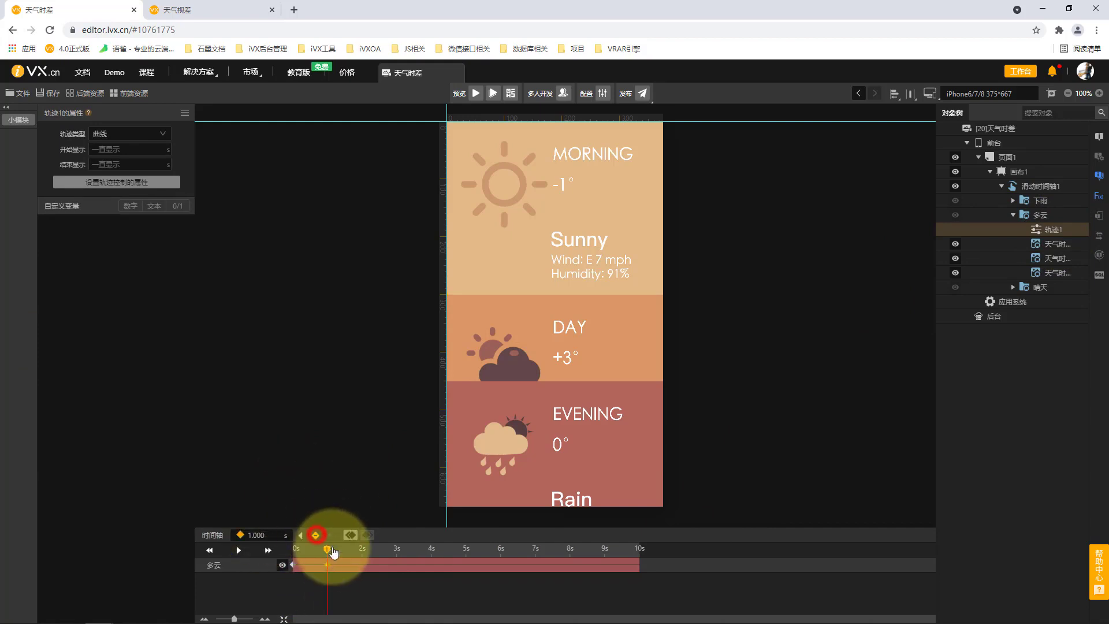
Step: Set the 多云 group's Y to 150 at the 1 s keyframe and scrub the timeline to preview the movement
click(327, 565)
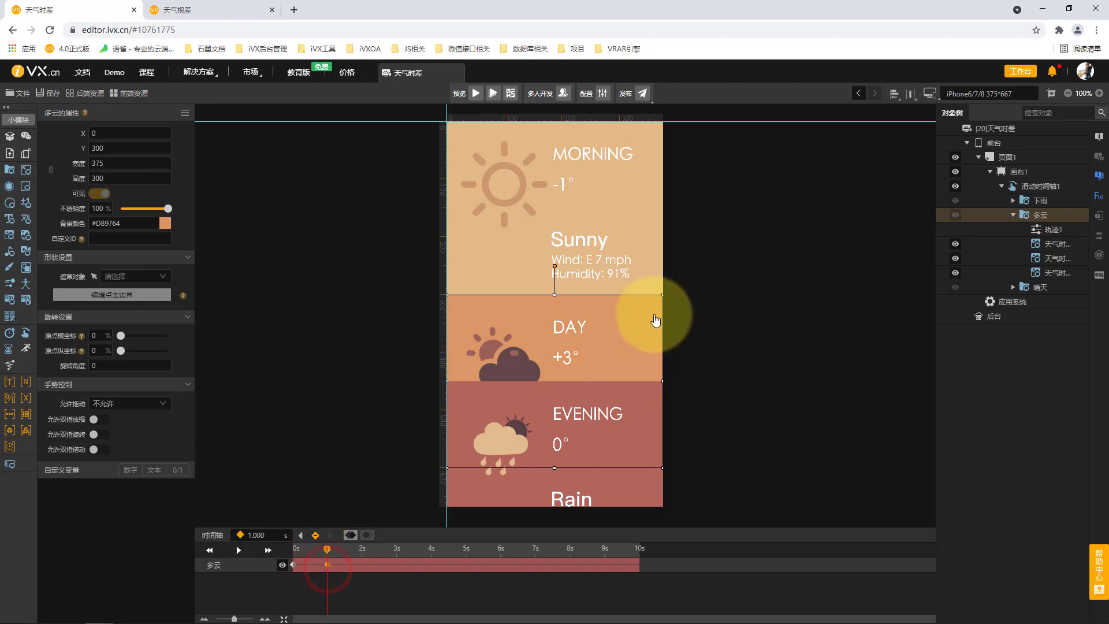
click(295, 563)
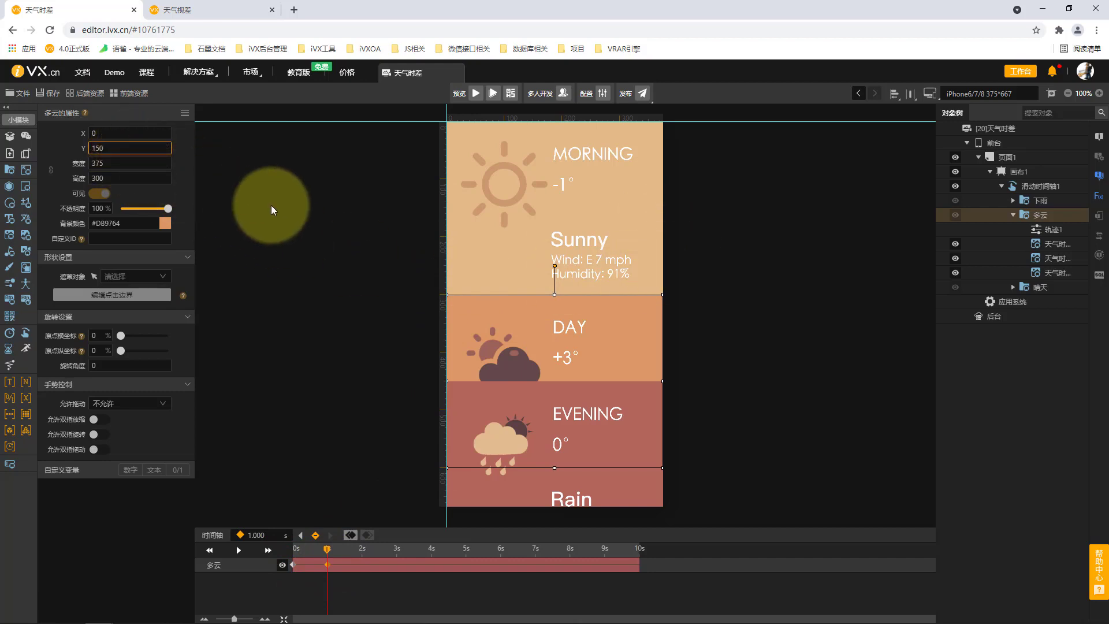
click(272, 205)
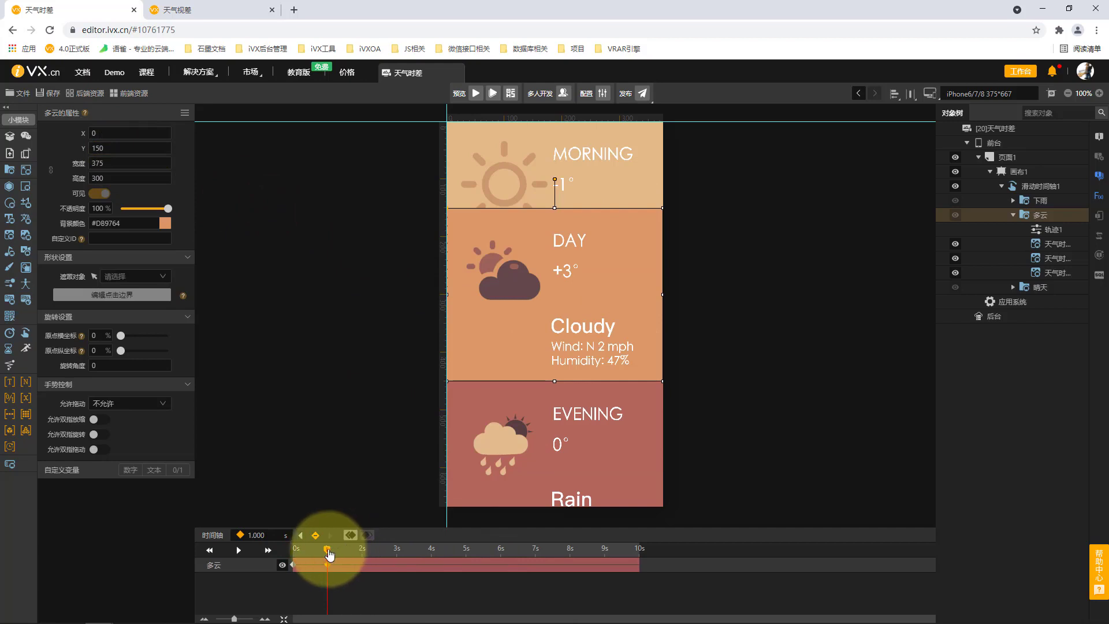
drag(328, 553, 329, 527)
Step: Check how the sun icon moves in the finished demo, and add a motion track to the sun image in the editor's 晴天 group
click(224, 10)
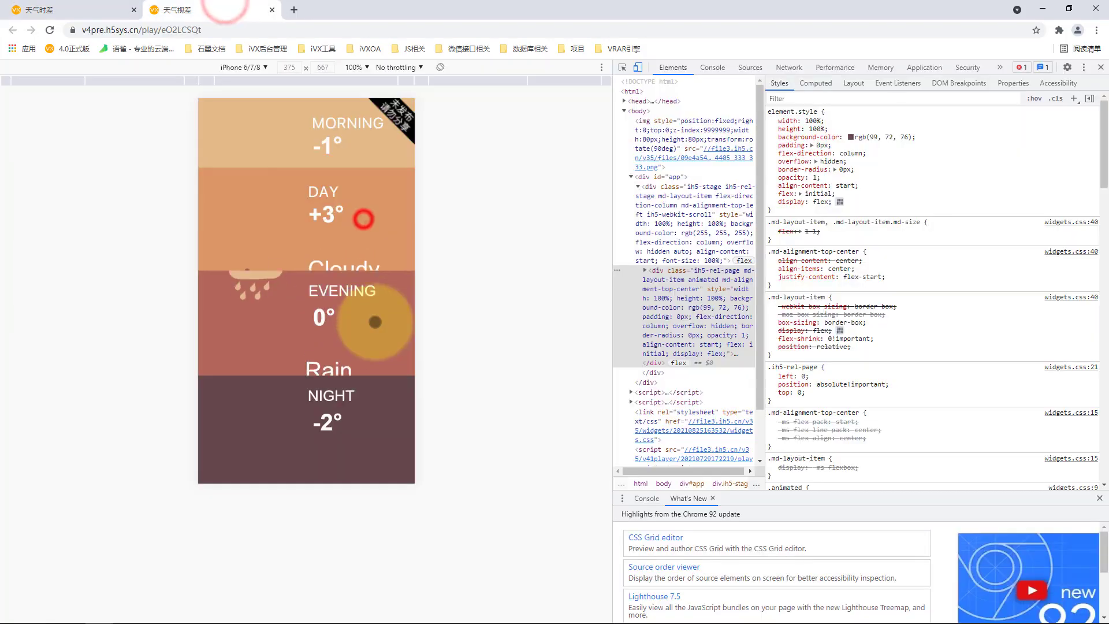
scroll(375, 322, up, 5)
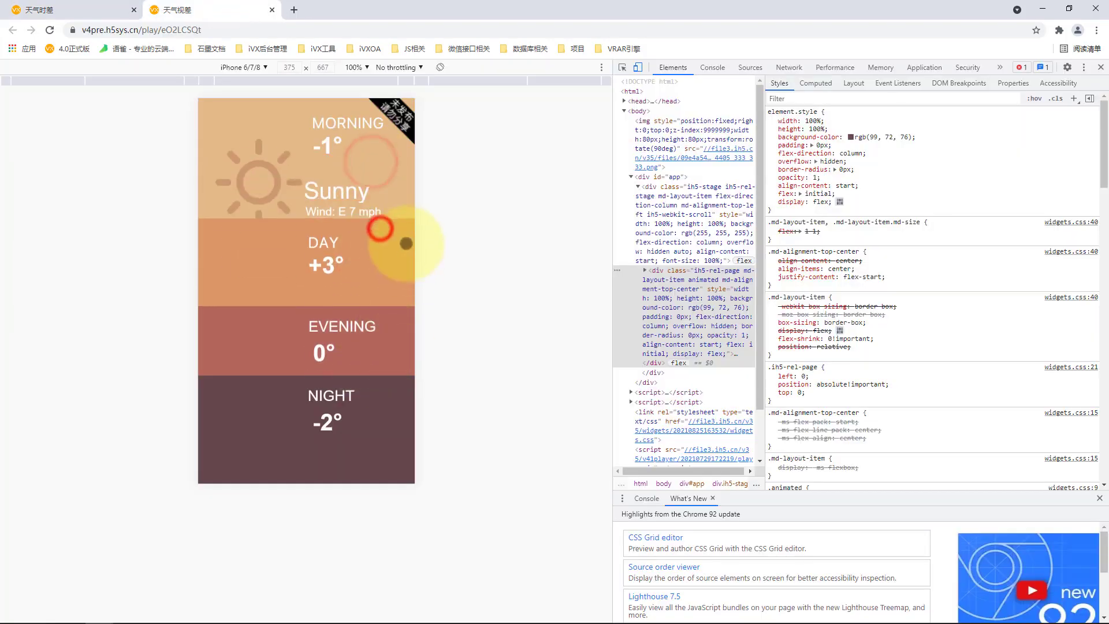
mouse_move(393, 297)
mouse_down()
mouse_move(394, 196)
mouse_move(376, 303)
mouse_up()
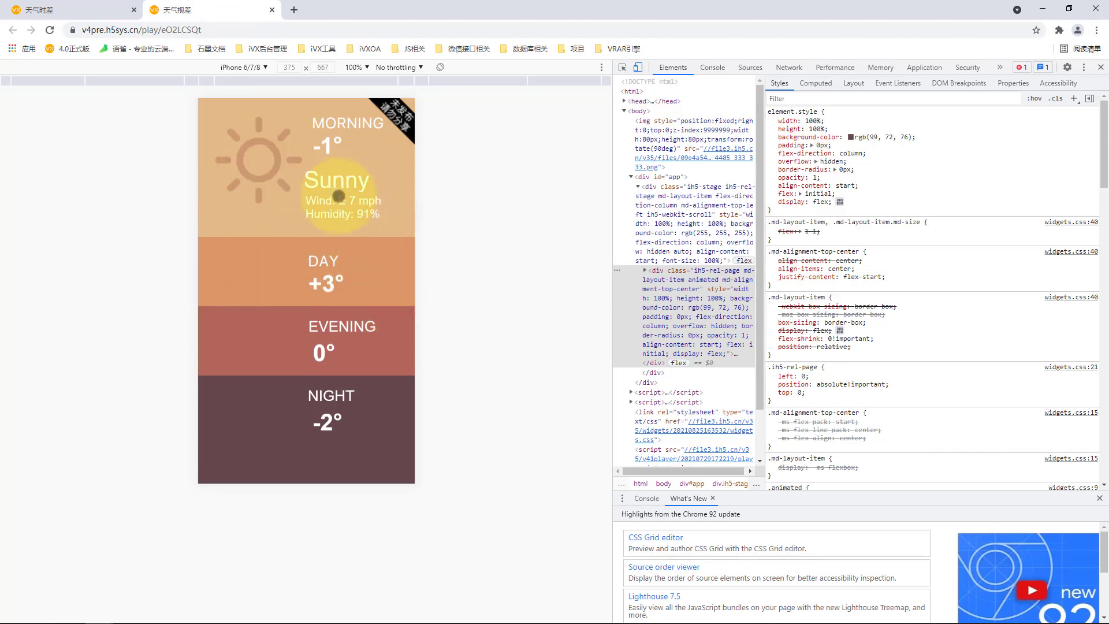
click(87, 7)
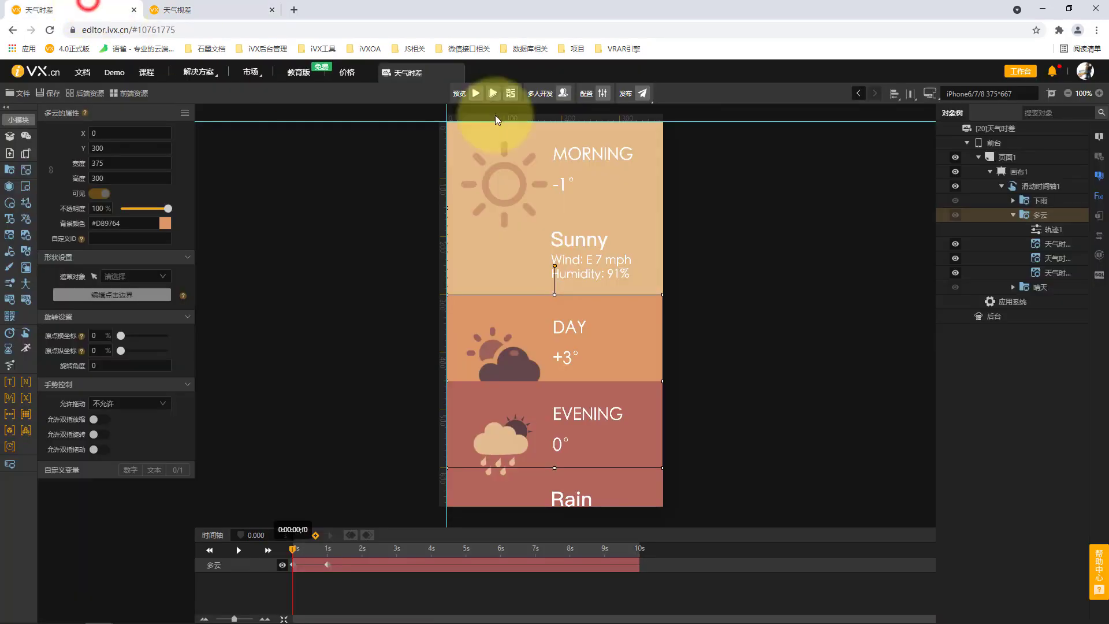
click(1012, 287)
click(513, 186)
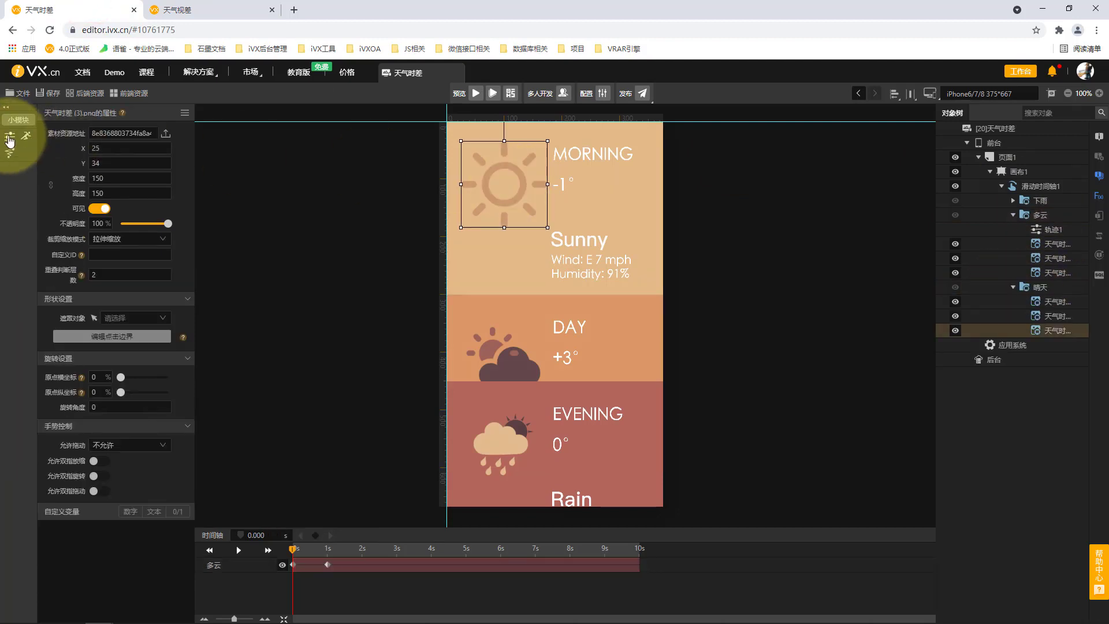
click(10, 139)
click(1064, 346)
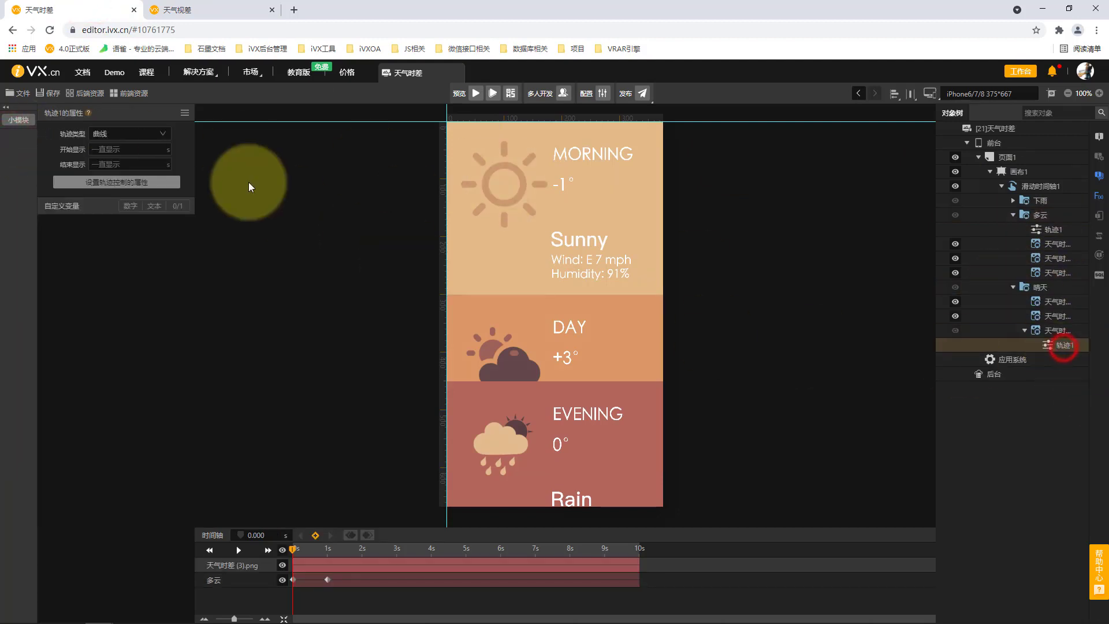
Step: Set the sun icon's track type to 直线 and add keyframes to it at 0 s and 1 s
click(116, 133)
click(110, 155)
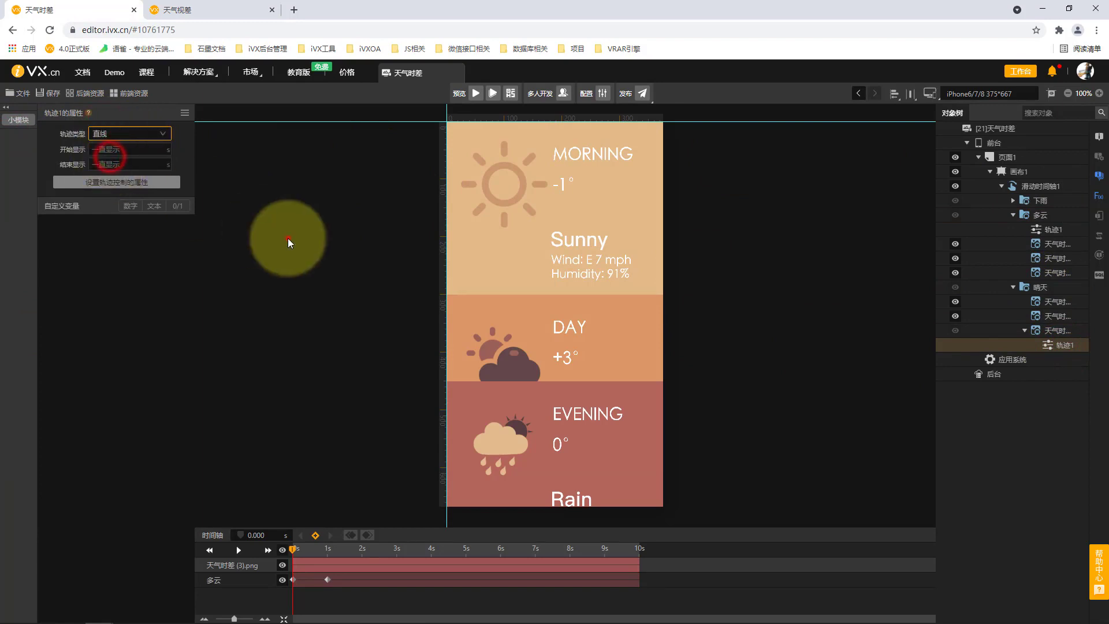
click(287, 238)
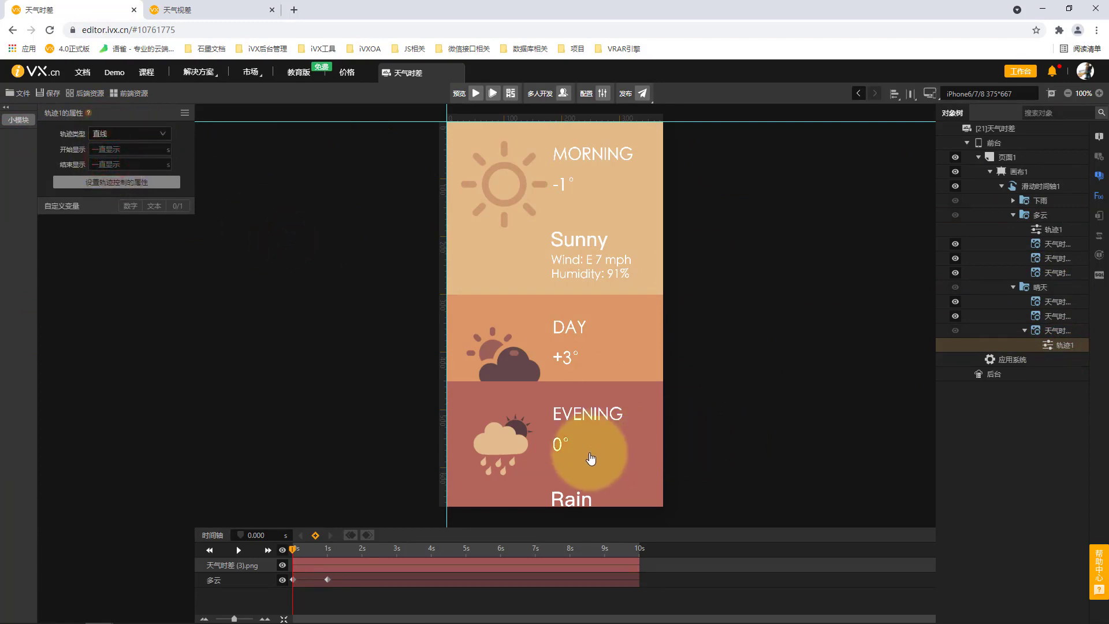
drag(292, 551, 306, 554)
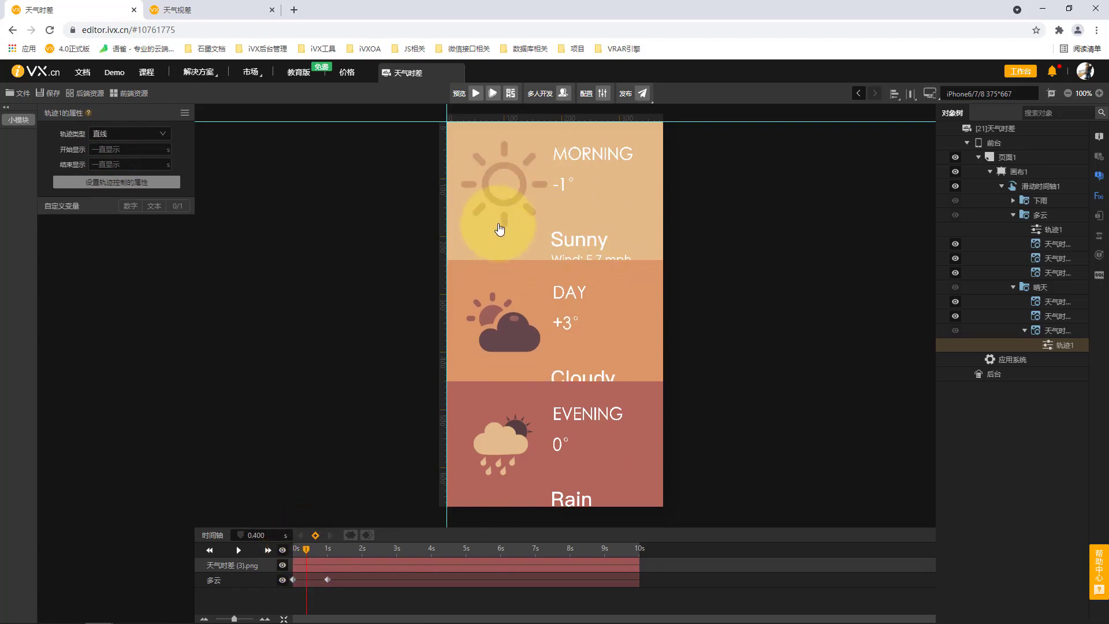
drag(303, 546, 294, 549)
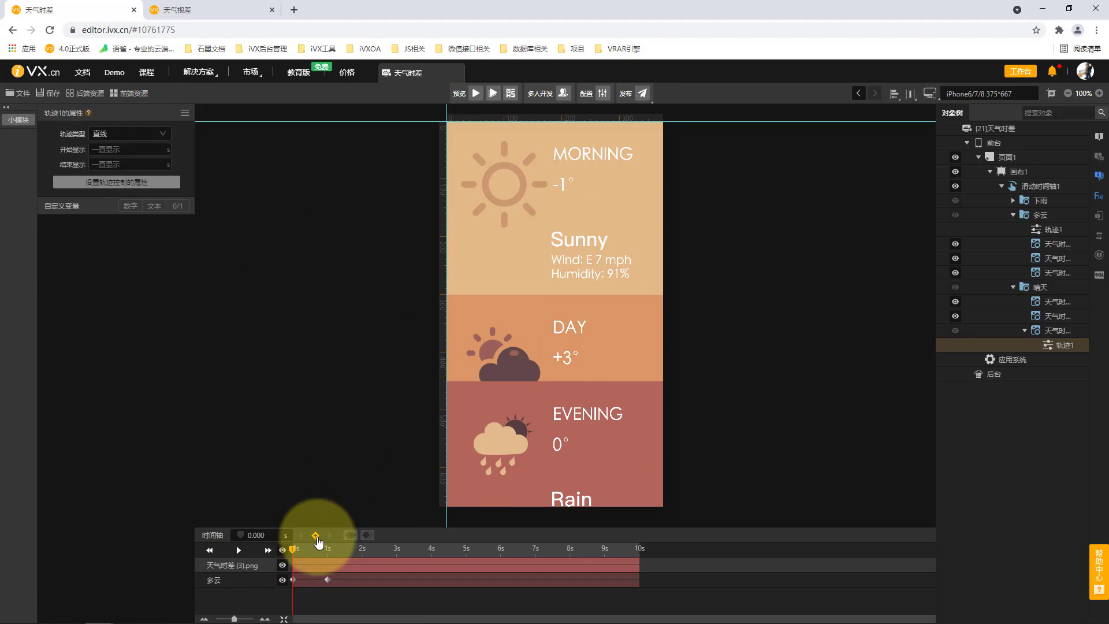
click(317, 541)
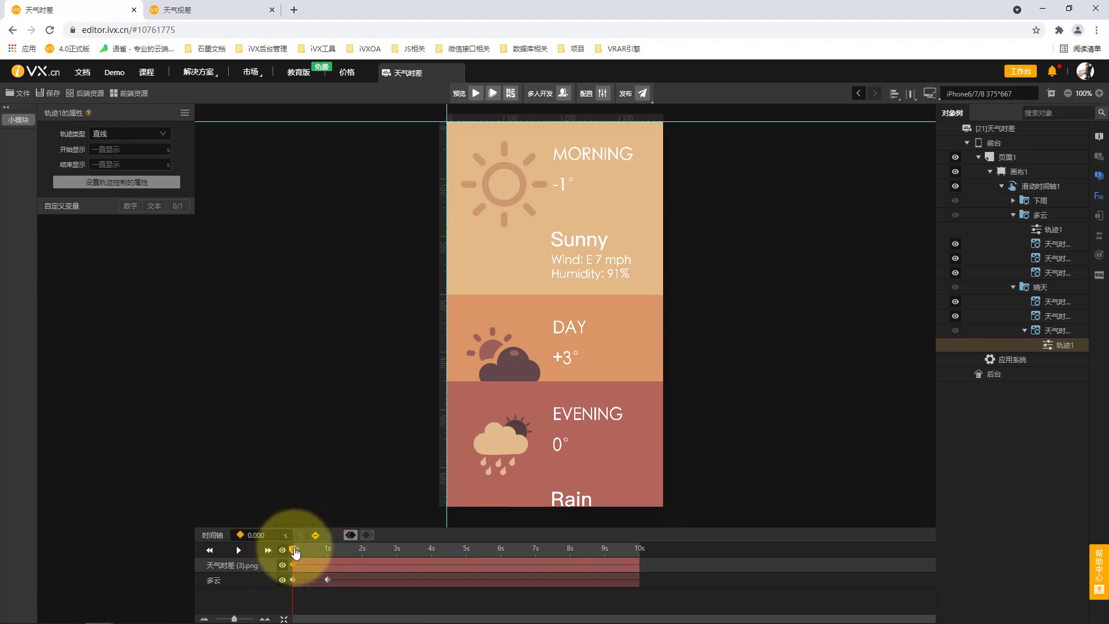
drag(294, 551, 327, 549)
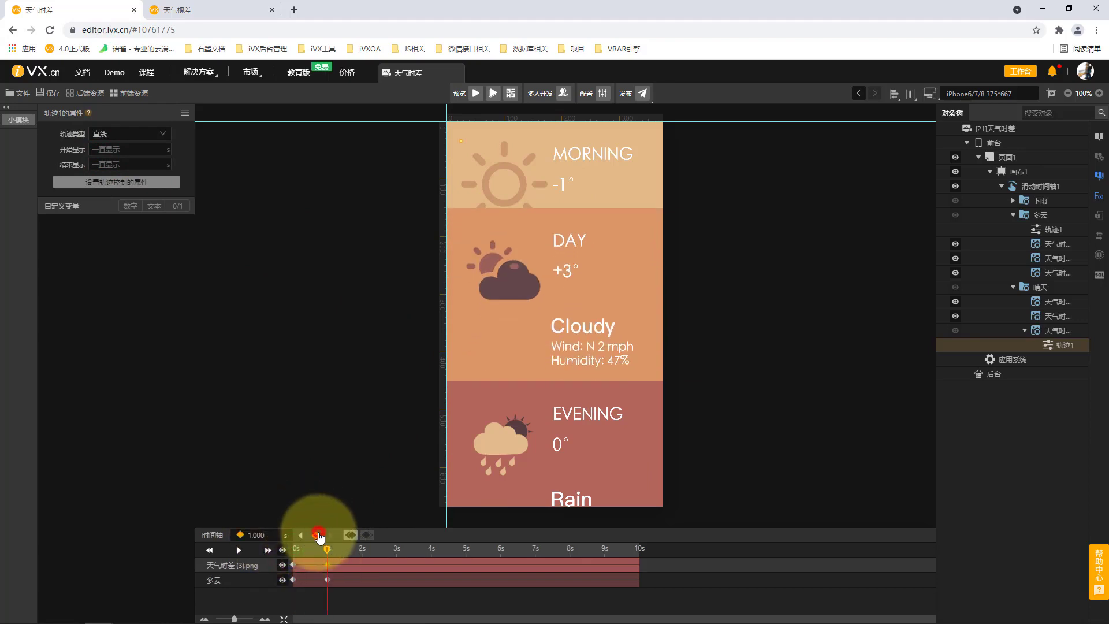
click(319, 535)
Step: Move the sun icon down to Y 213 at its 1 s keyframe and scrub the timeline to preview the movement
click(331, 567)
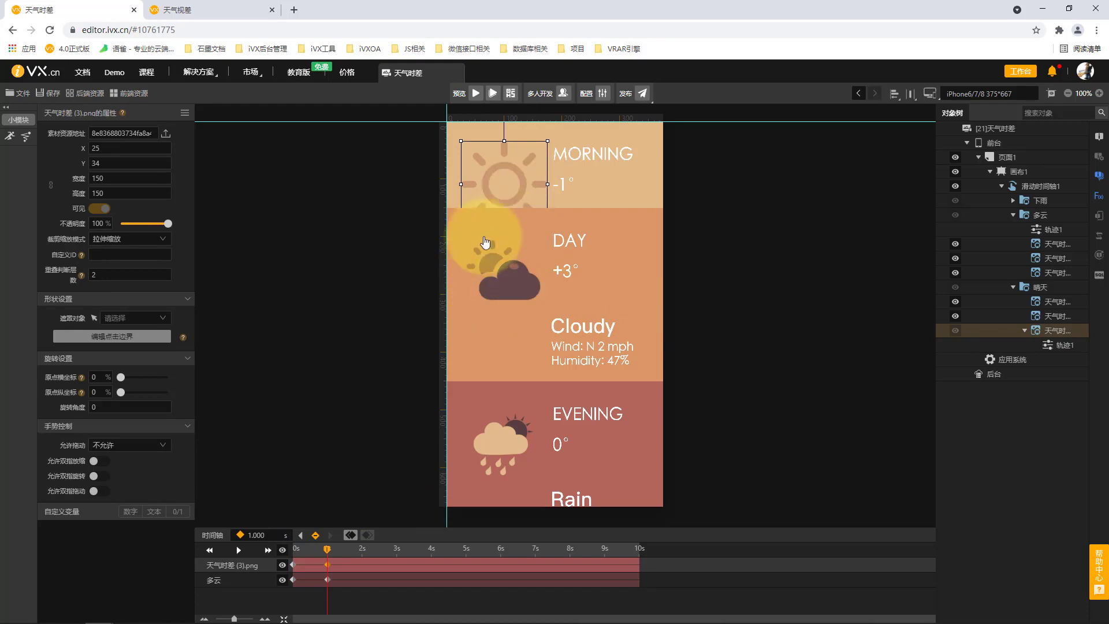
key(Down)
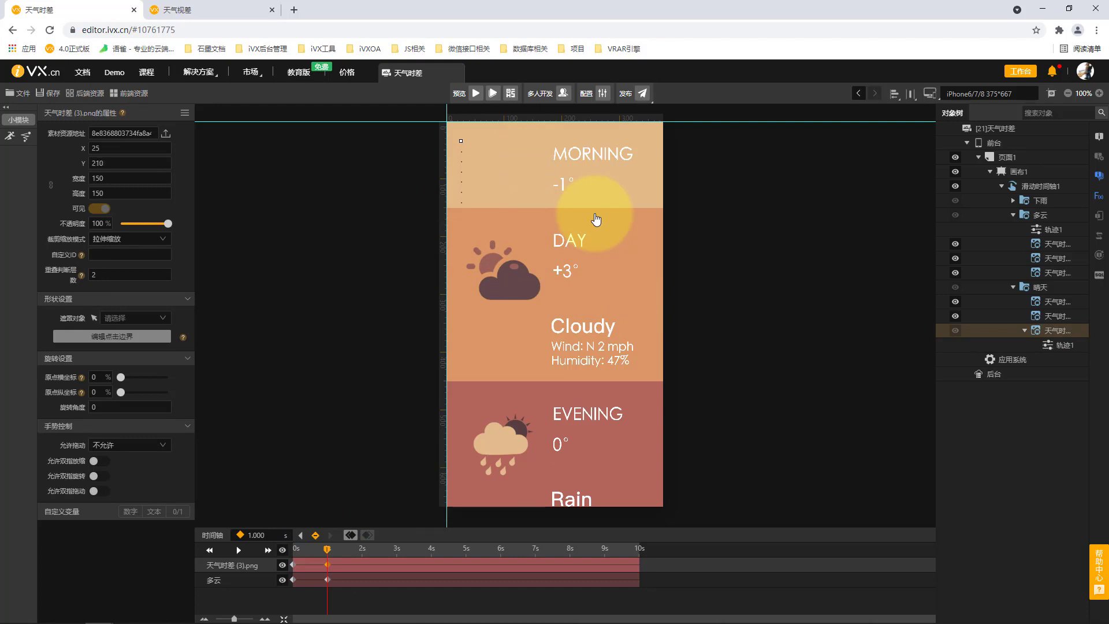
key(Down)
key(Down)
key(Down)
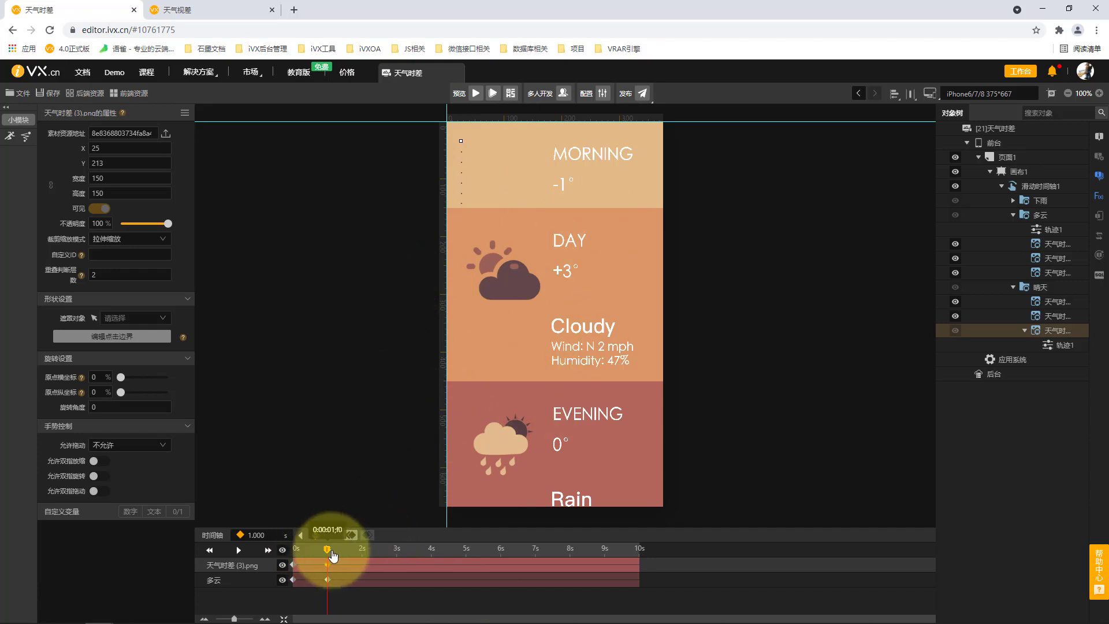
drag(333, 556, 292, 557)
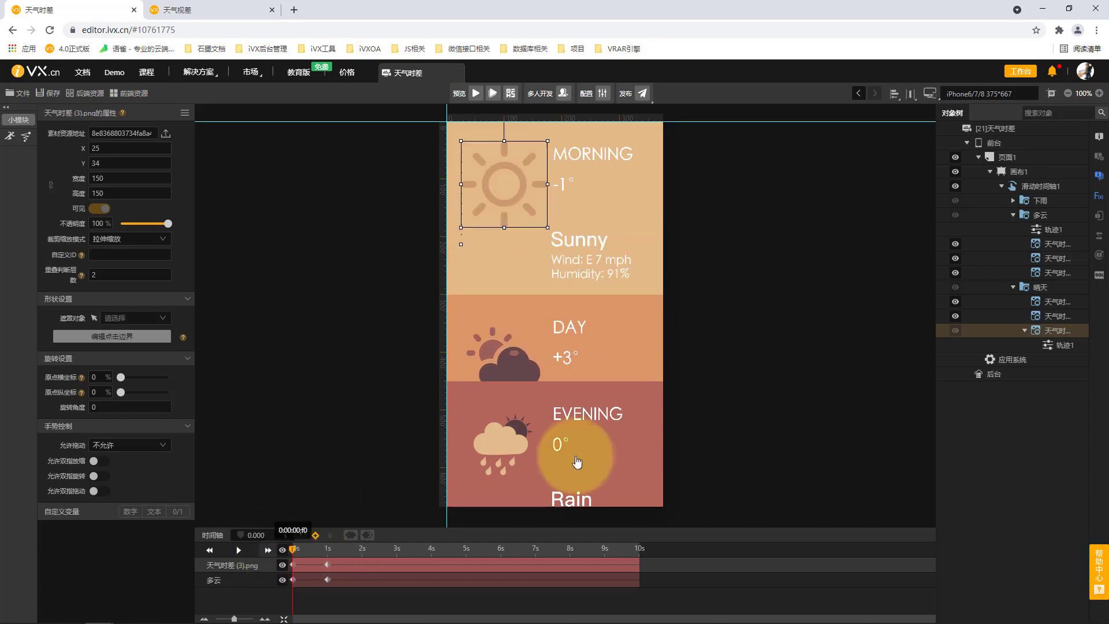
Step: Check how the Sunny text moves in the finished demo, and add a motion track to the Sunny text image in the editor's 晴天 group
click(615, 272)
key(ctrl+Tab)
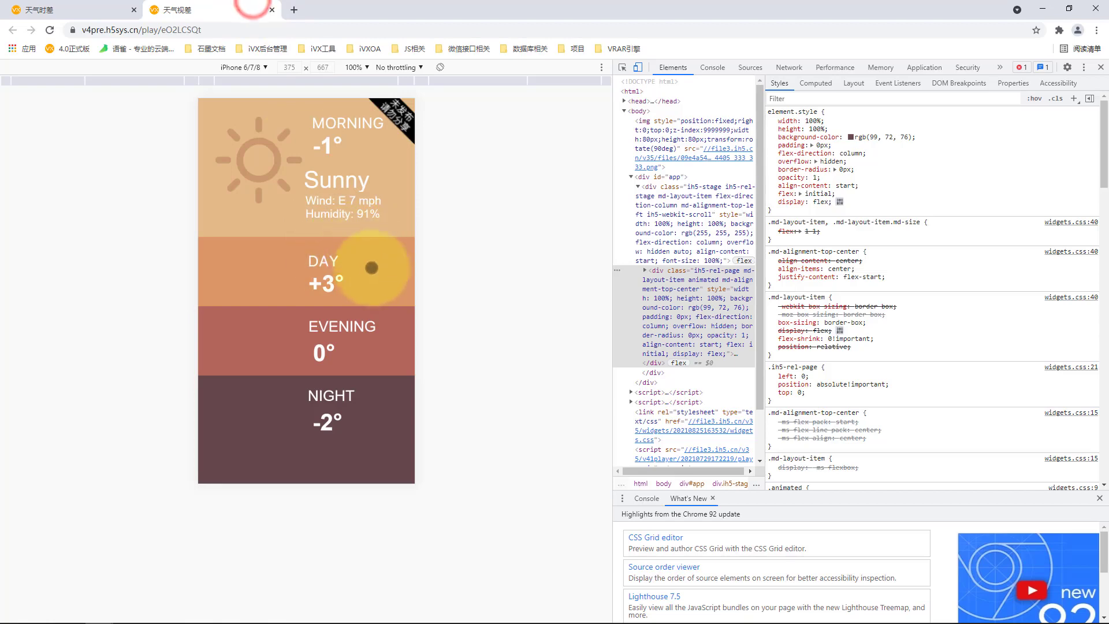
mouse_move(371, 263)
mouse_down()
mouse_move(389, 179)
mouse_move(384, 272)
mouse_up()
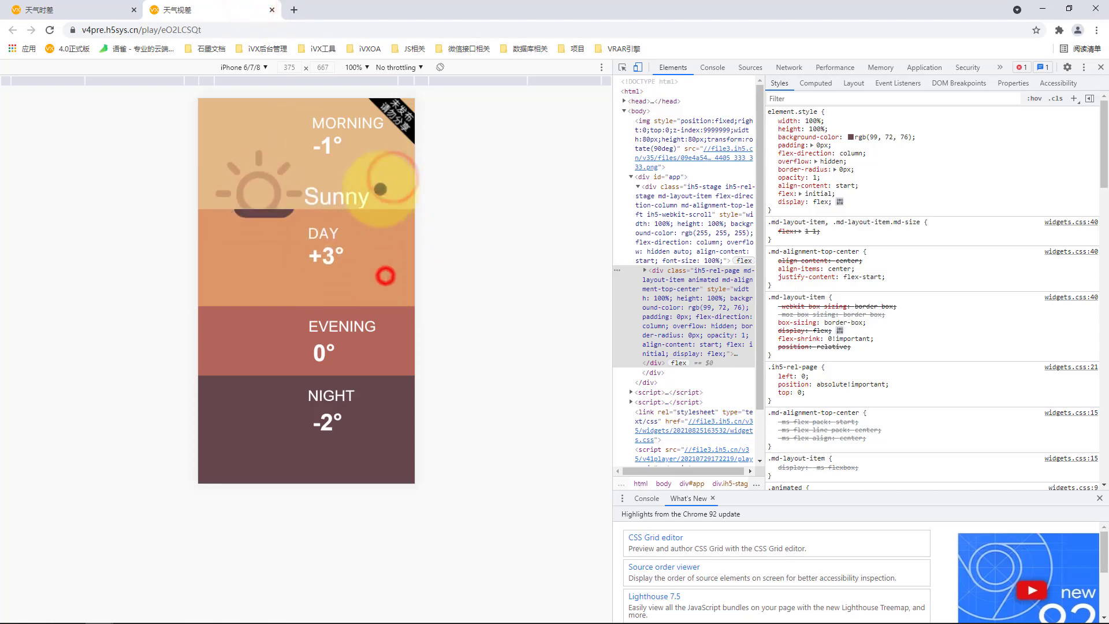
click(115, 8)
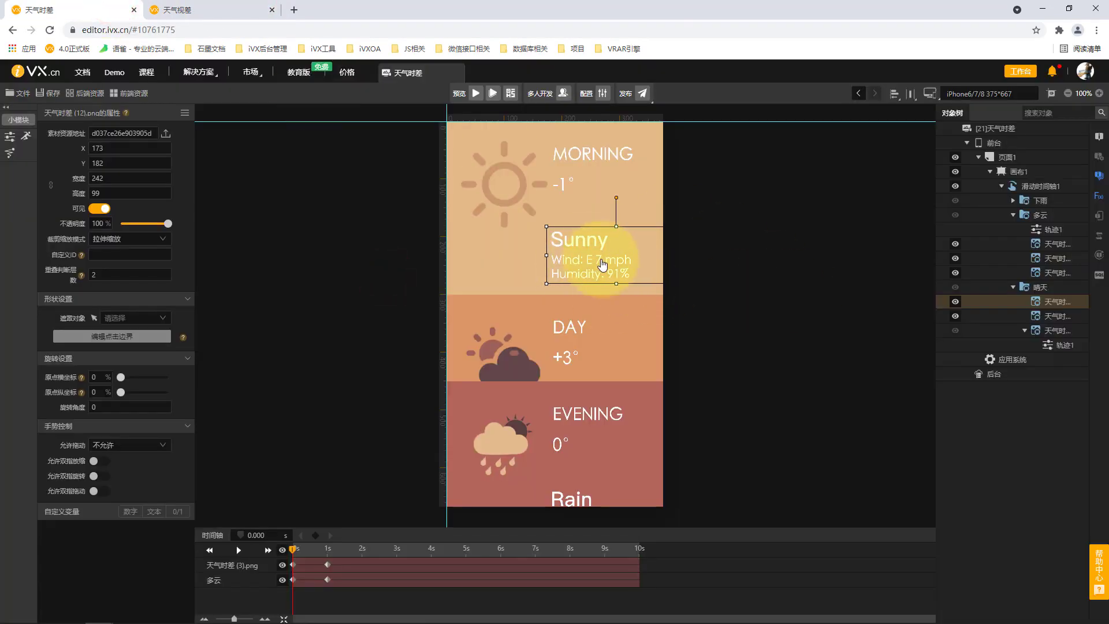
click(13, 140)
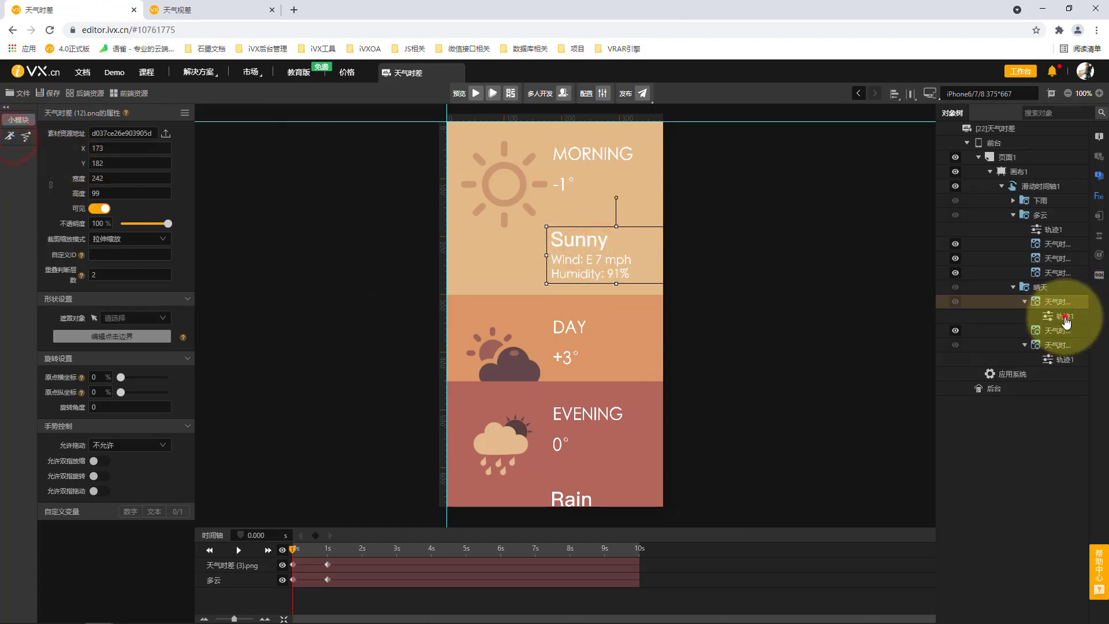
Step: Add keyframes at 0 s and 1 s to the Sunny text image's track
click(1064, 317)
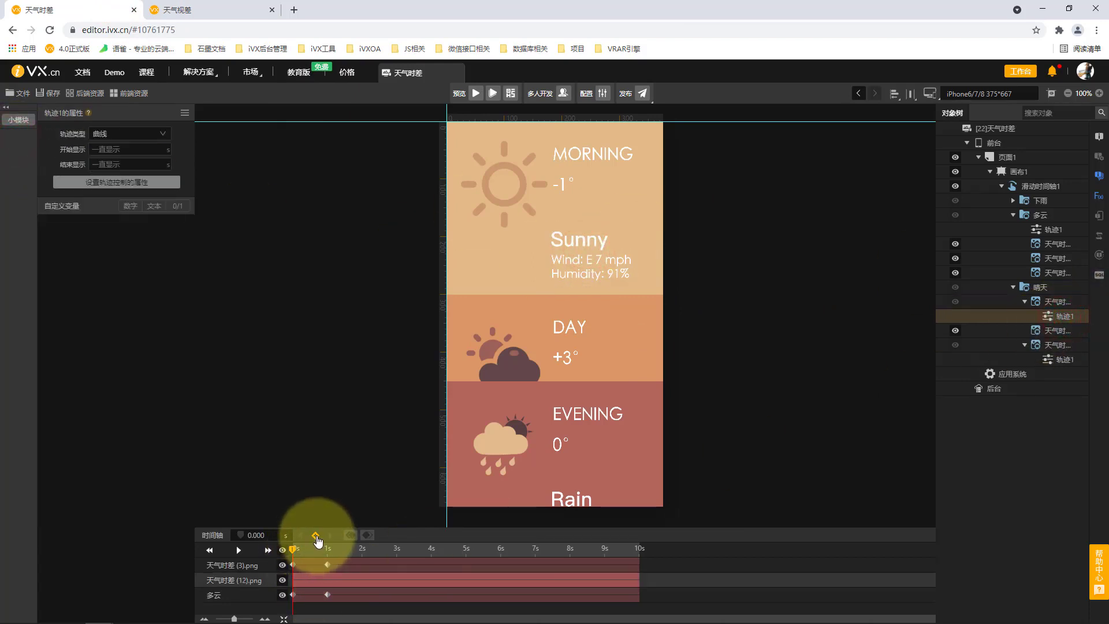
click(316, 536)
drag(296, 554, 328, 556)
click(254, 535)
text(1)
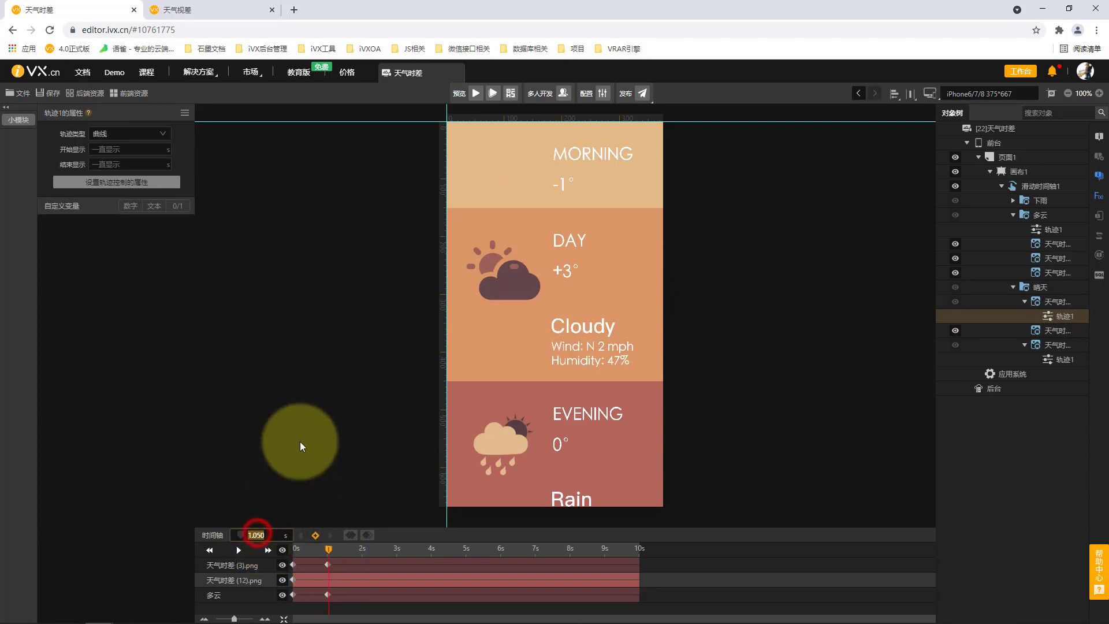
click(299, 429)
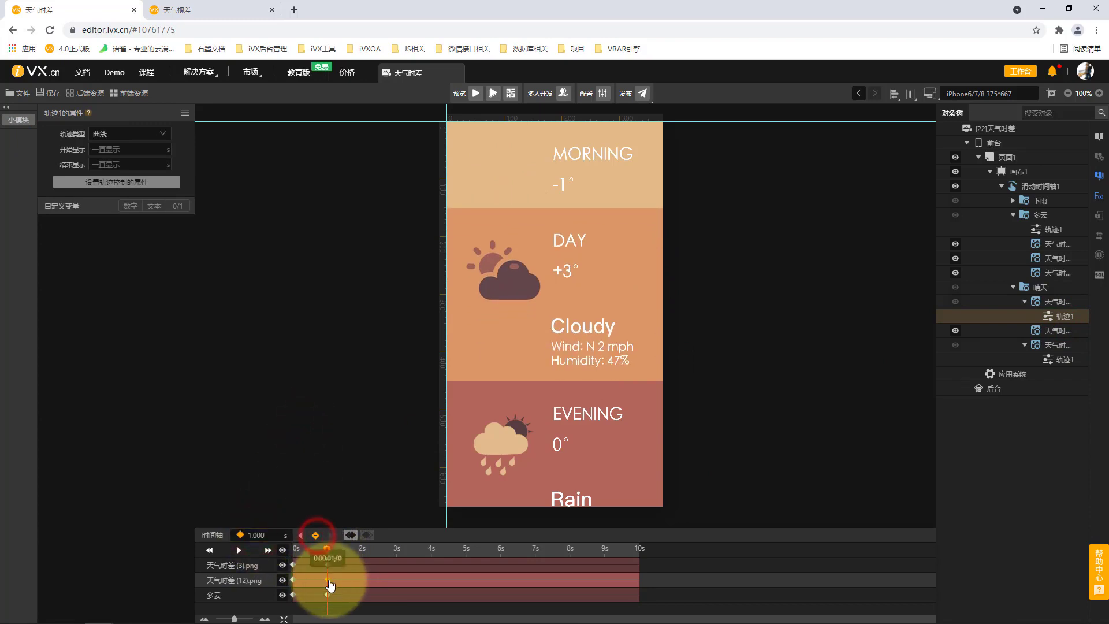
Step: Set the Sunny text's Y to 250 at its 1 s keyframe and scrub the timeline to preview the movement
click(328, 580)
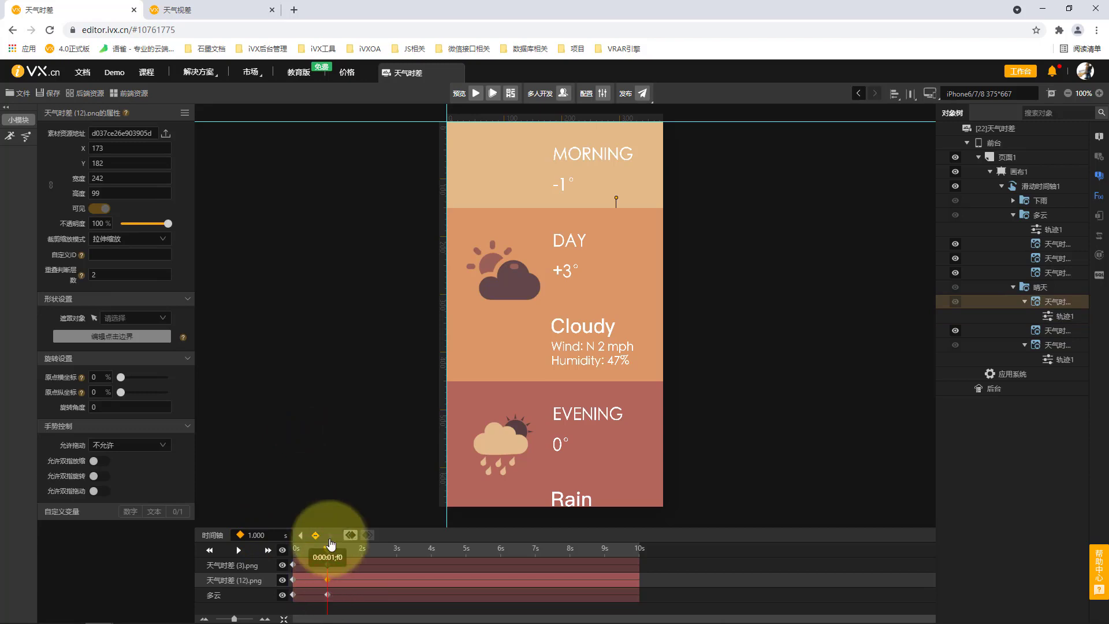
drag(327, 547, 326, 571)
click(327, 579)
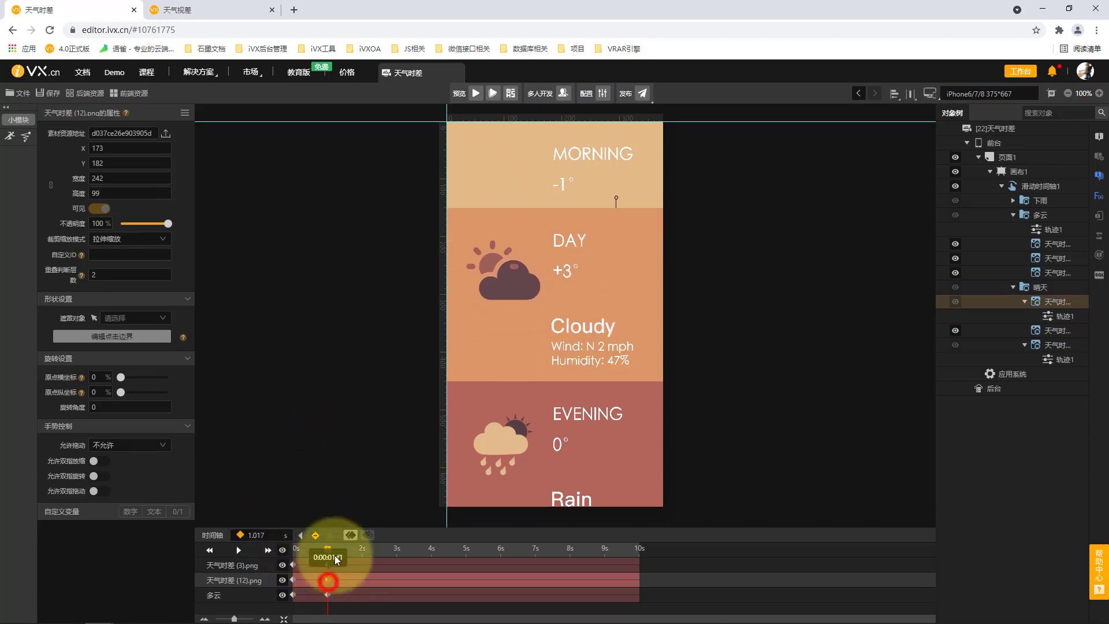
text(221)
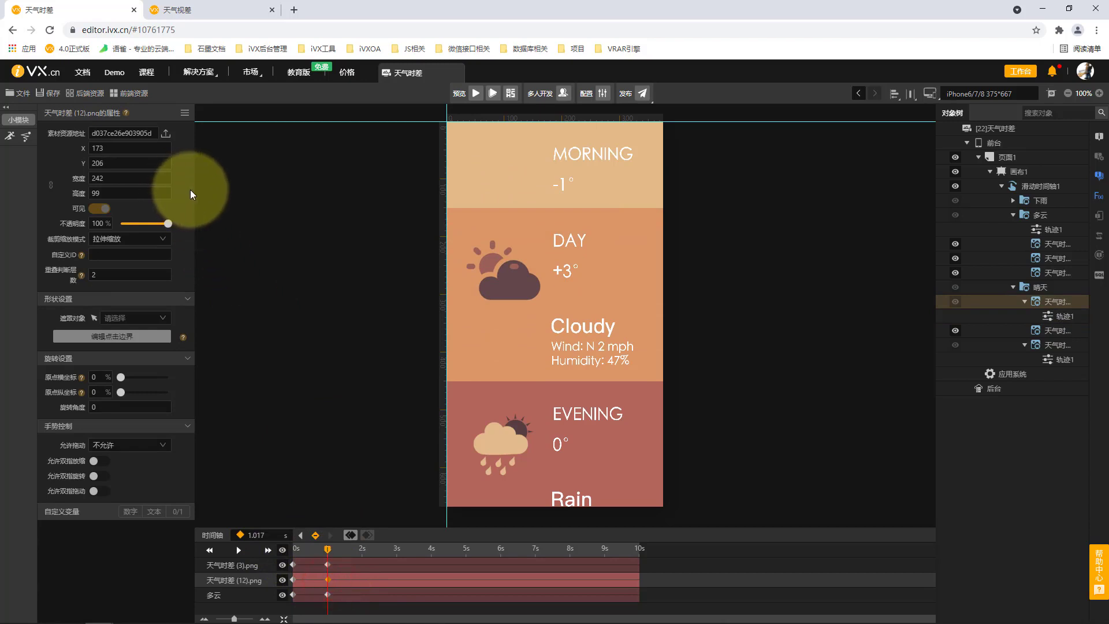
drag(189, 189, 321, 242)
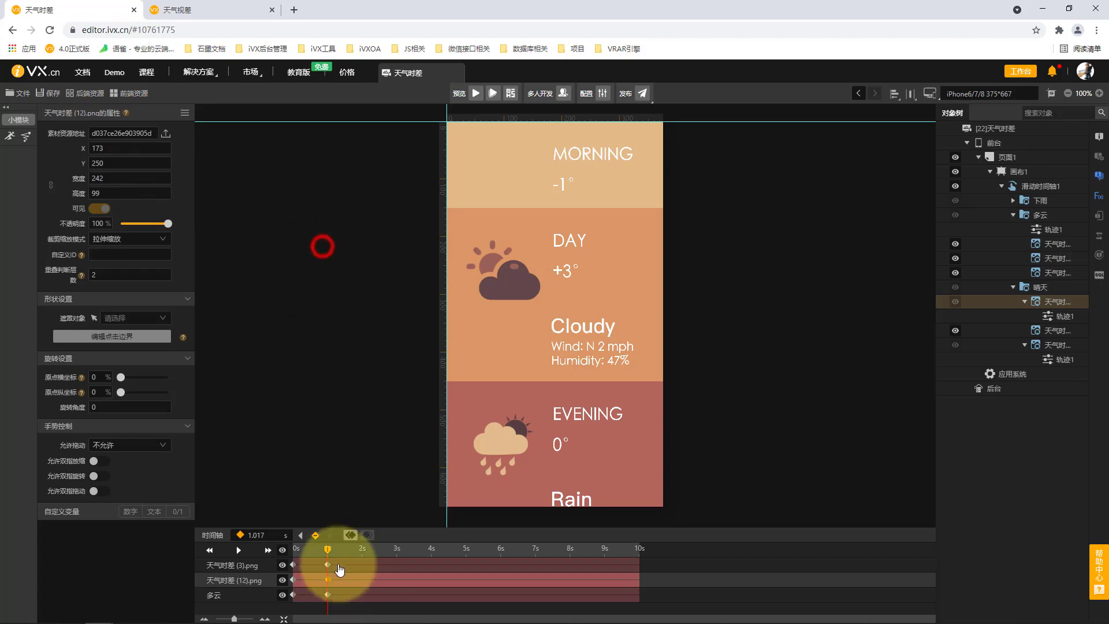
mouse_move(328, 548)
mouse_down()
mouse_move(286, 549)
mouse_move(331, 550)
mouse_move(310, 548)
mouse_move(335, 542)
mouse_move(288, 541)
mouse_move(335, 539)
mouse_move(292, 549)
mouse_move(316, 549)
mouse_up()
Step: Add a motion track to the Cloudy text image in the 多云 group and select that track
click(499, 198)
click(644, 337)
click(505, 315)
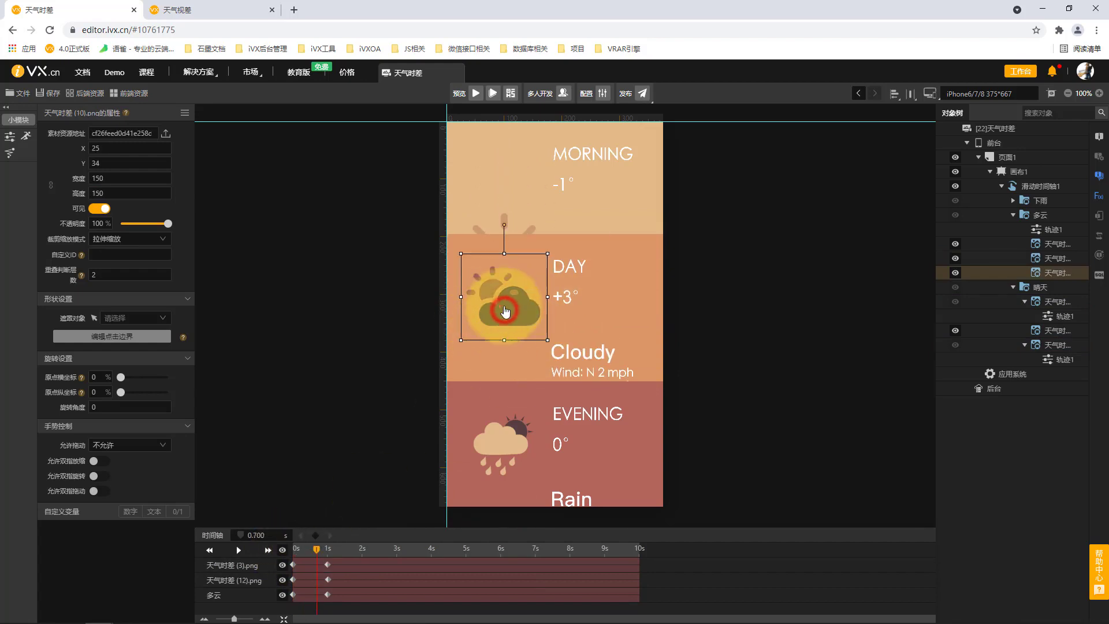
click(596, 364)
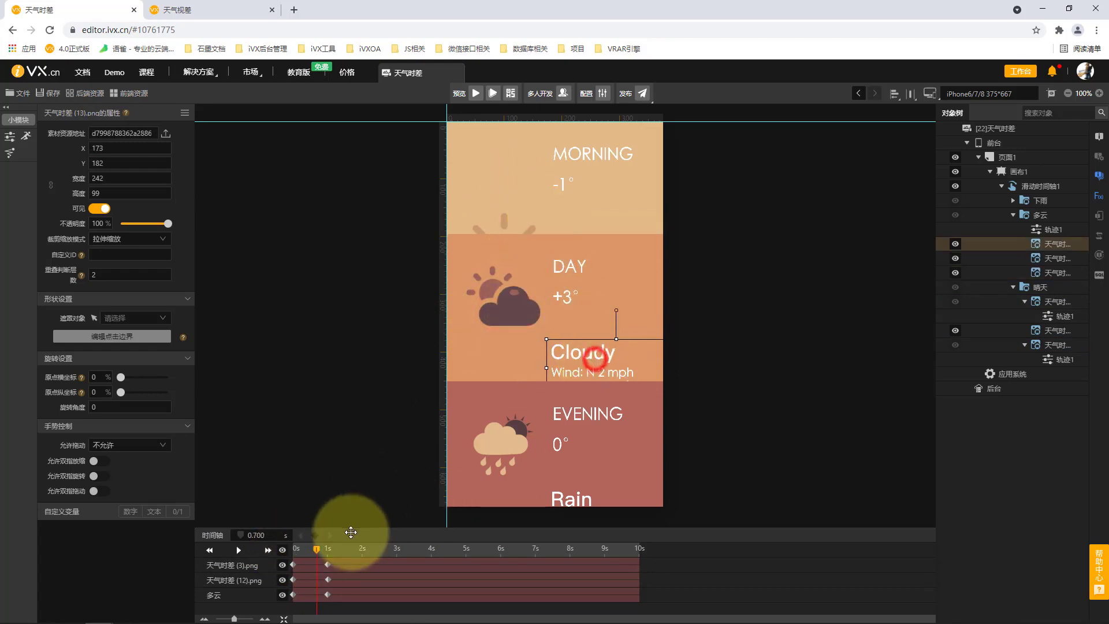
mouse_move(316, 549)
mouse_down()
mouse_move(283, 550)
mouse_move(349, 557)
mouse_move(328, 553)
mouse_up()
click(612, 365)
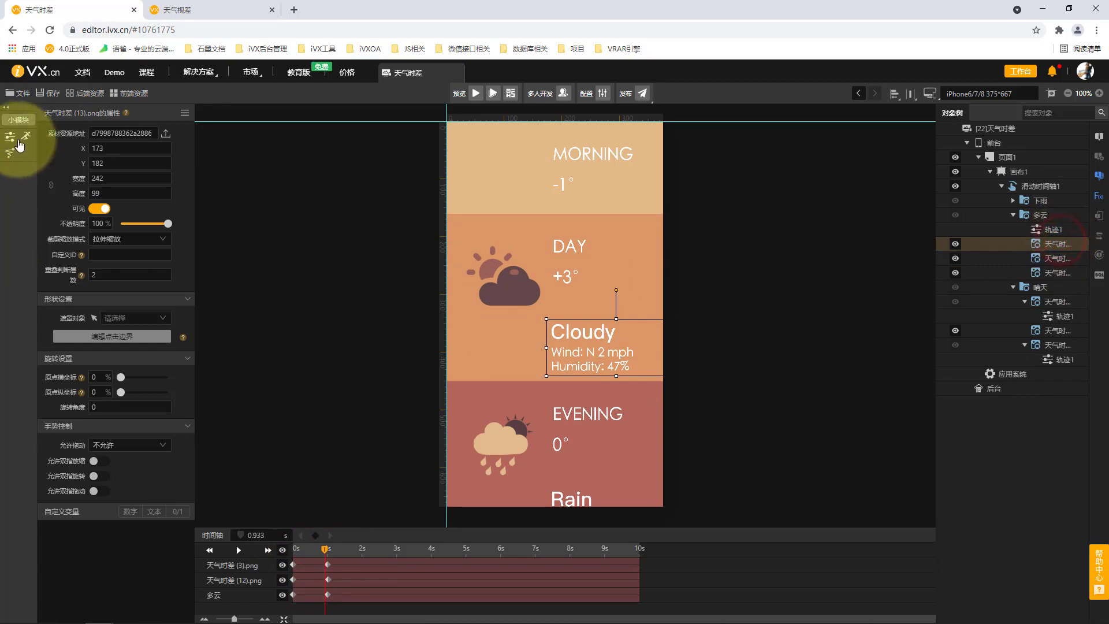
click(1072, 248)
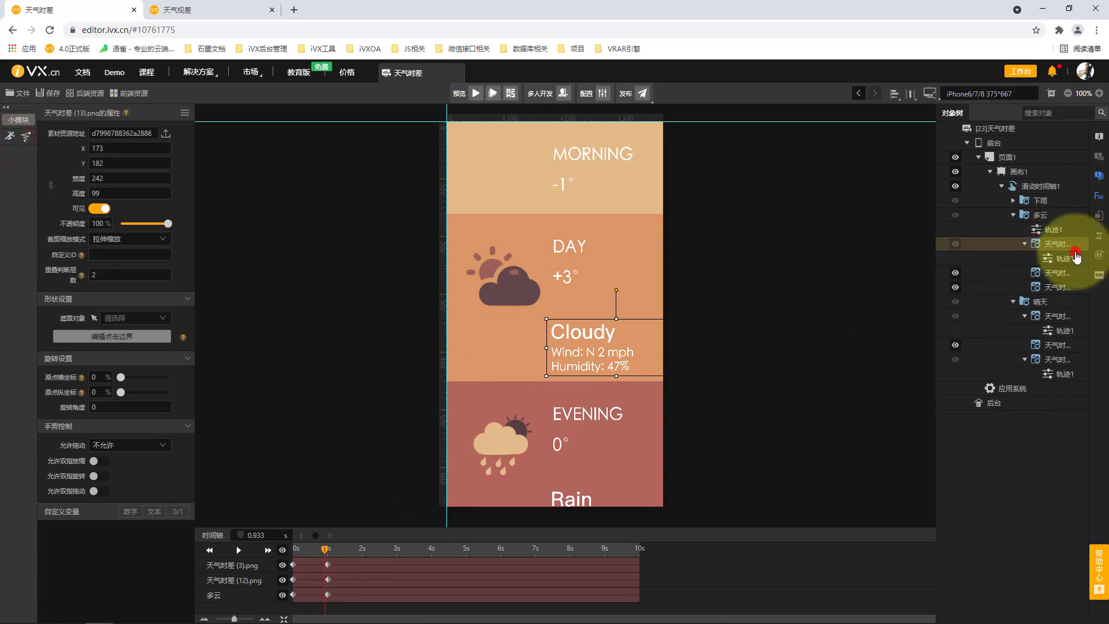
Step: Add keyframes at 1 s and 0 s to the Cloudy text image's track
drag(326, 554, 327, 550)
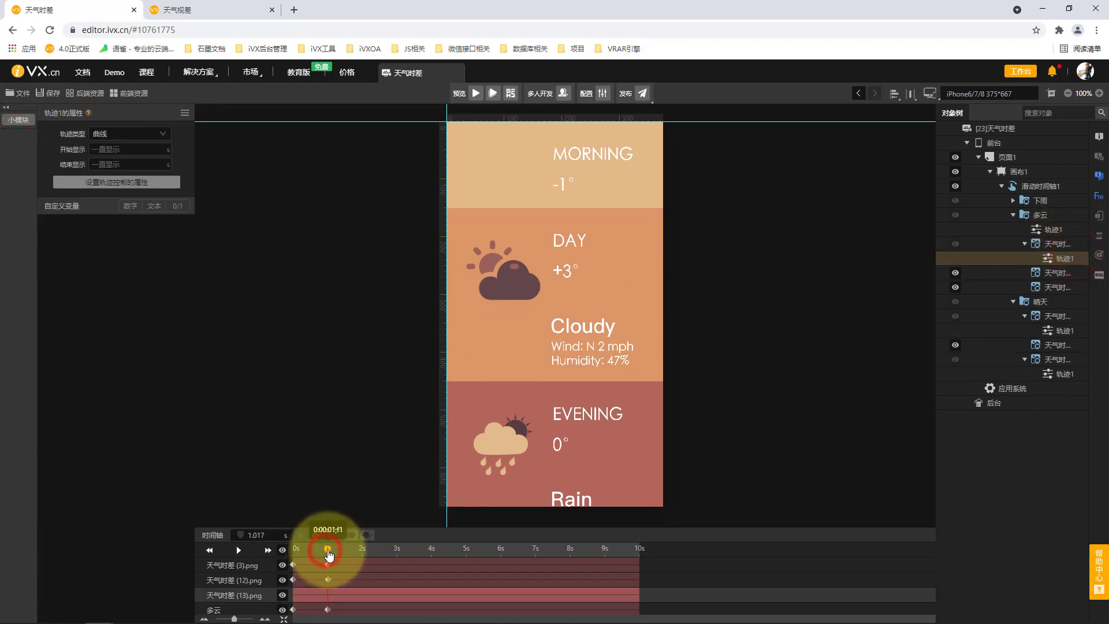
text(1)
click(300, 448)
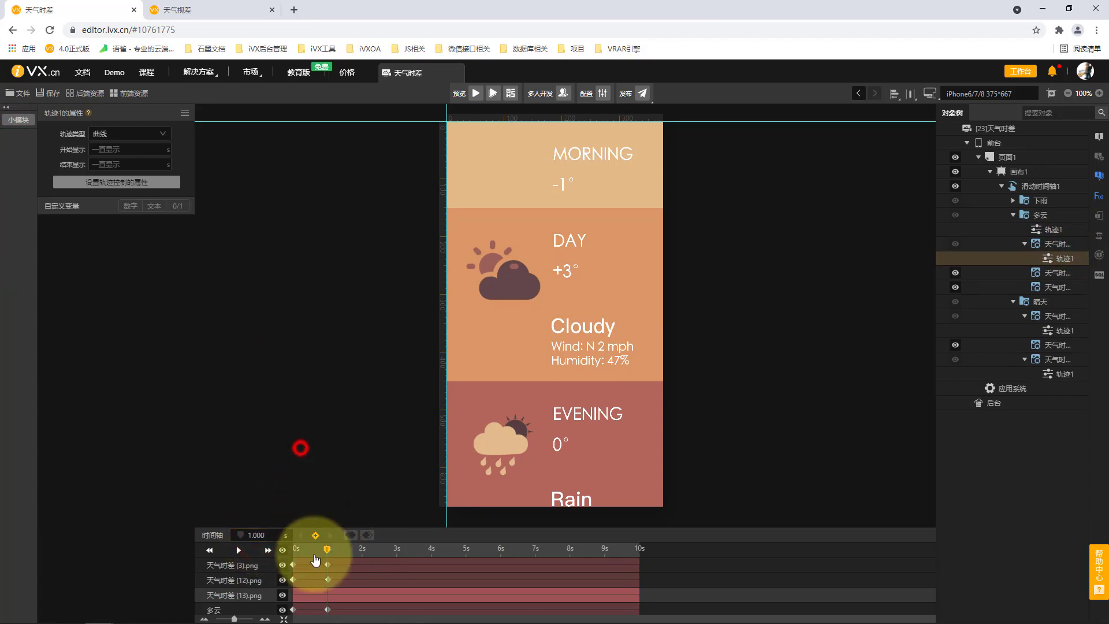
click(316, 535)
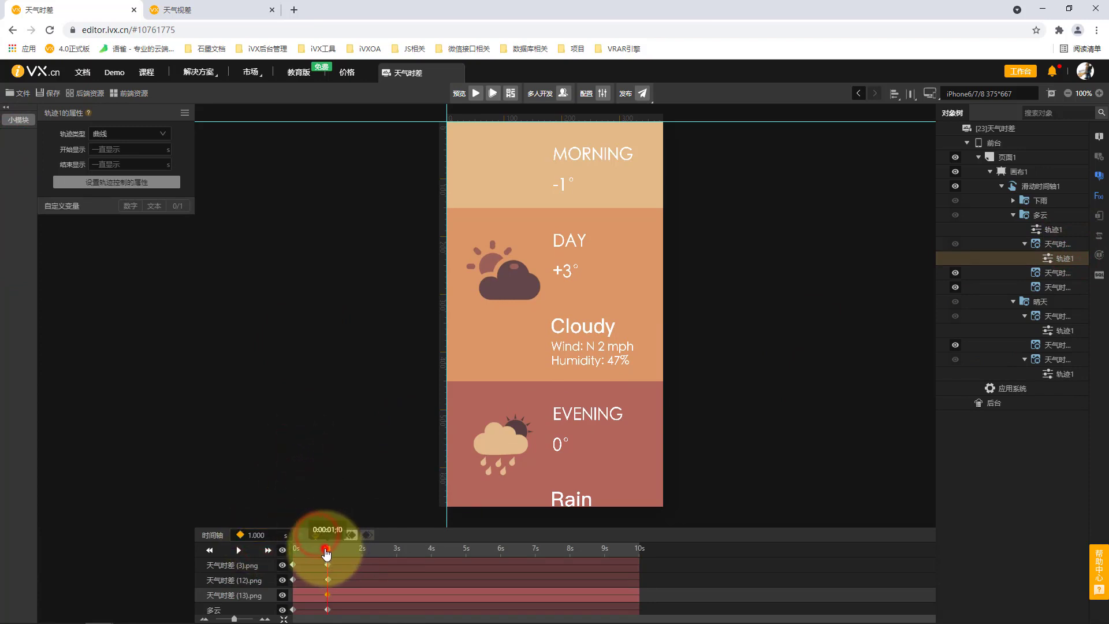
drag(326, 554, 293, 548)
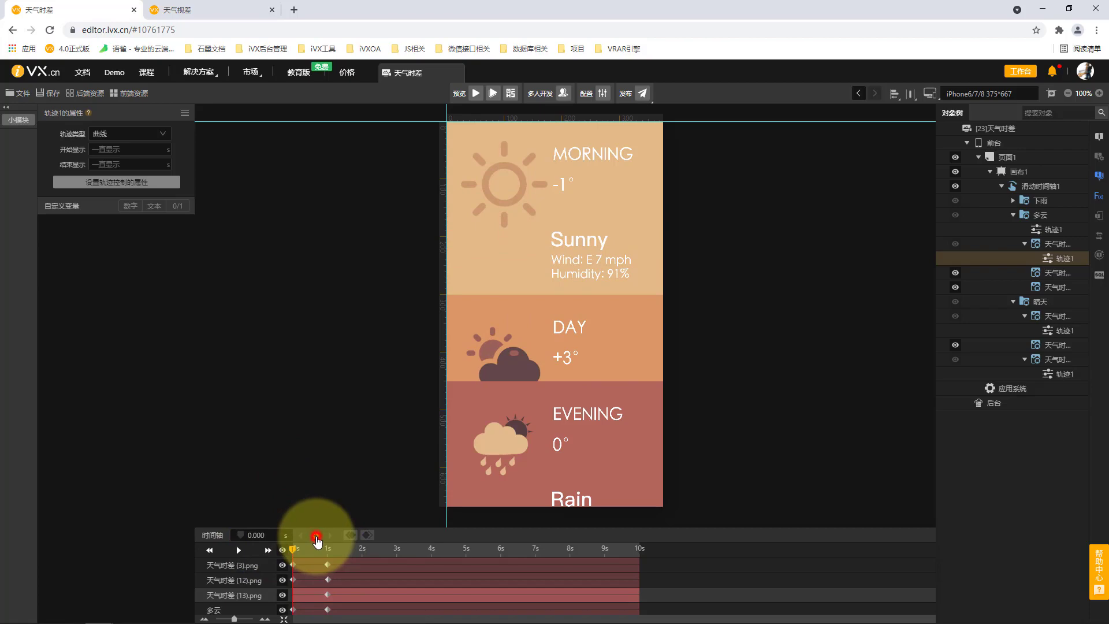
mouse_move(296, 549)
mouse_down()
mouse_move(327, 553)
mouse_move(322, 540)
mouse_move(293, 548)
mouse_up()
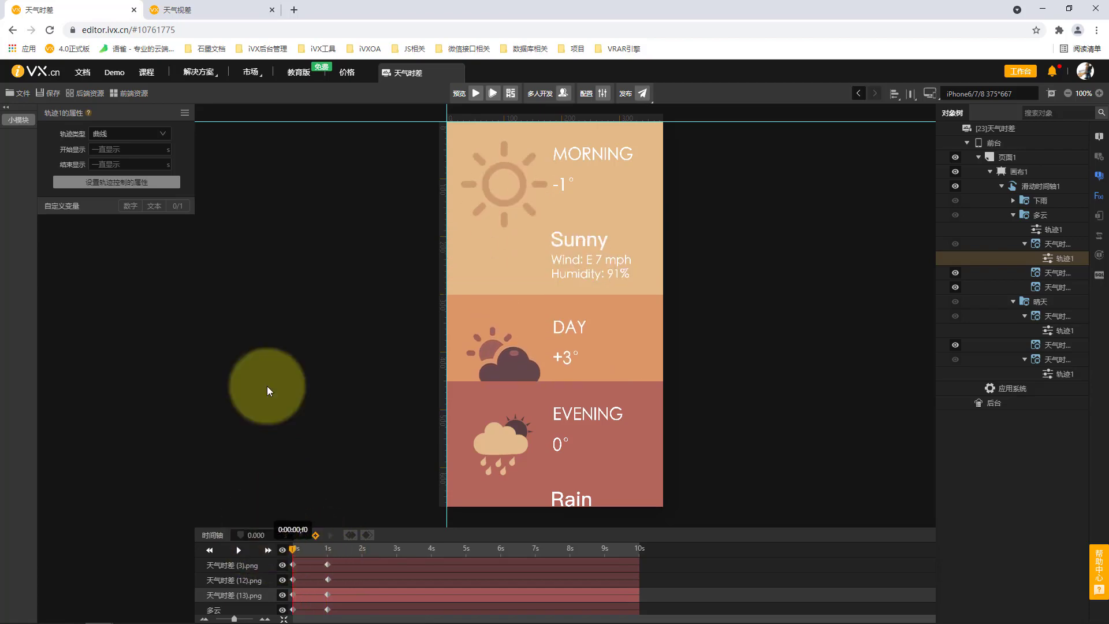
Step: Swipe through the finished demo to examine how the Cloudy text moves between sections, and return to the editor
click(229, 9)
drag(376, 240, 402, 256)
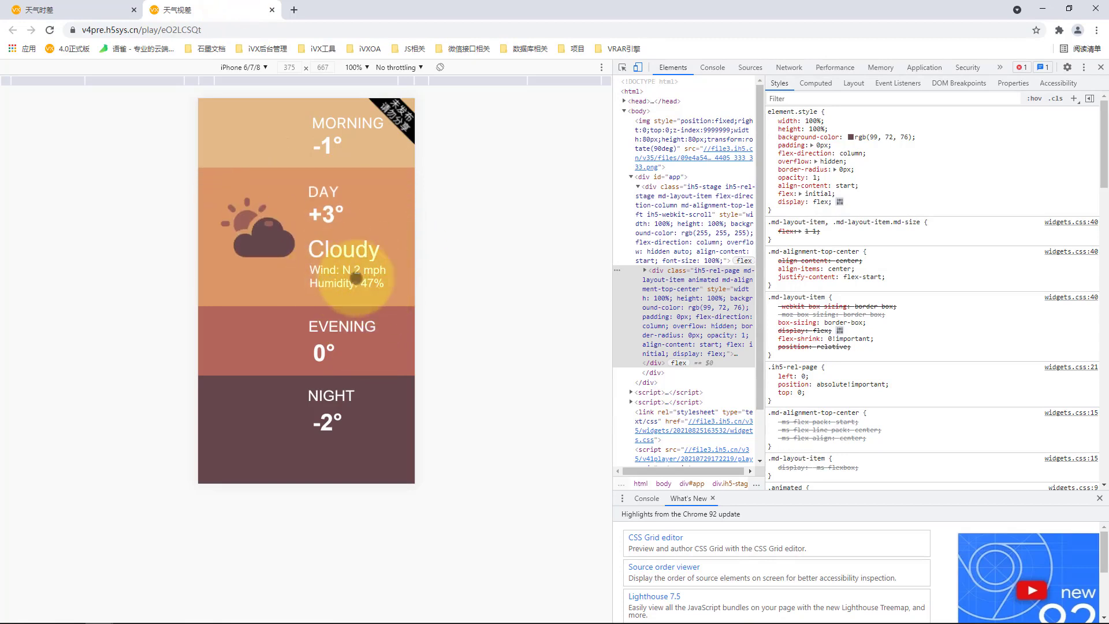
drag(369, 219, 378, 437)
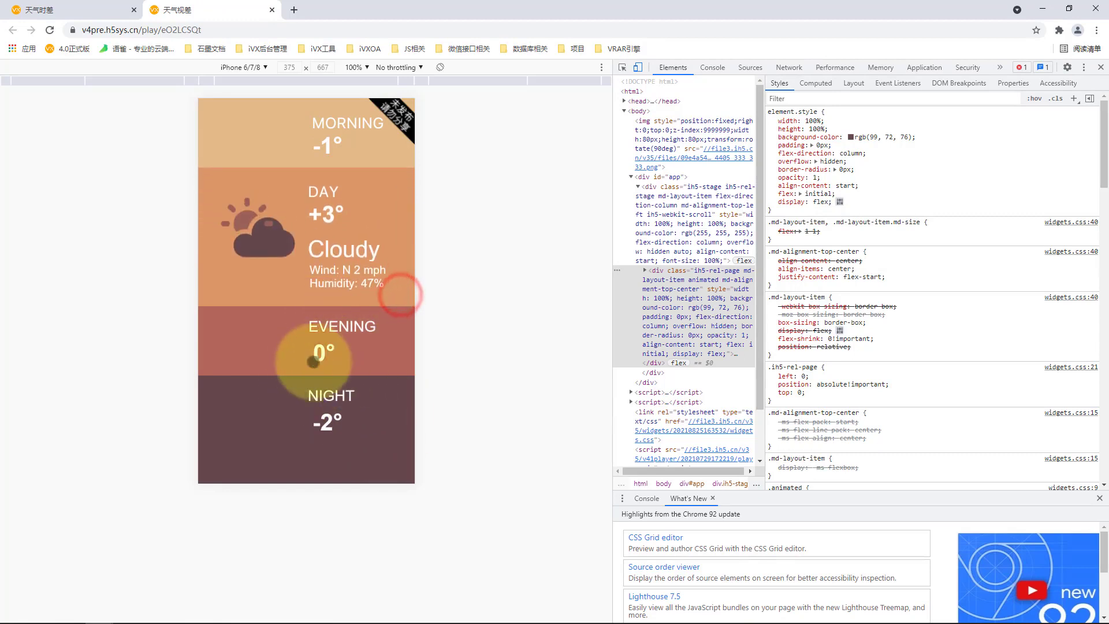
drag(385, 241, 383, 359)
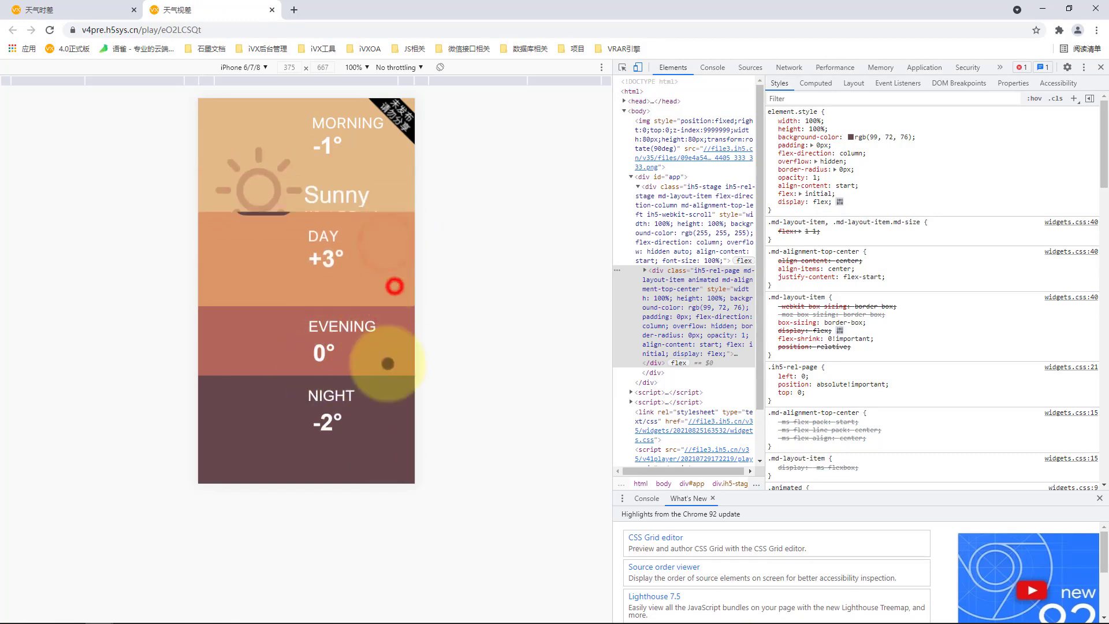
click(110, 8)
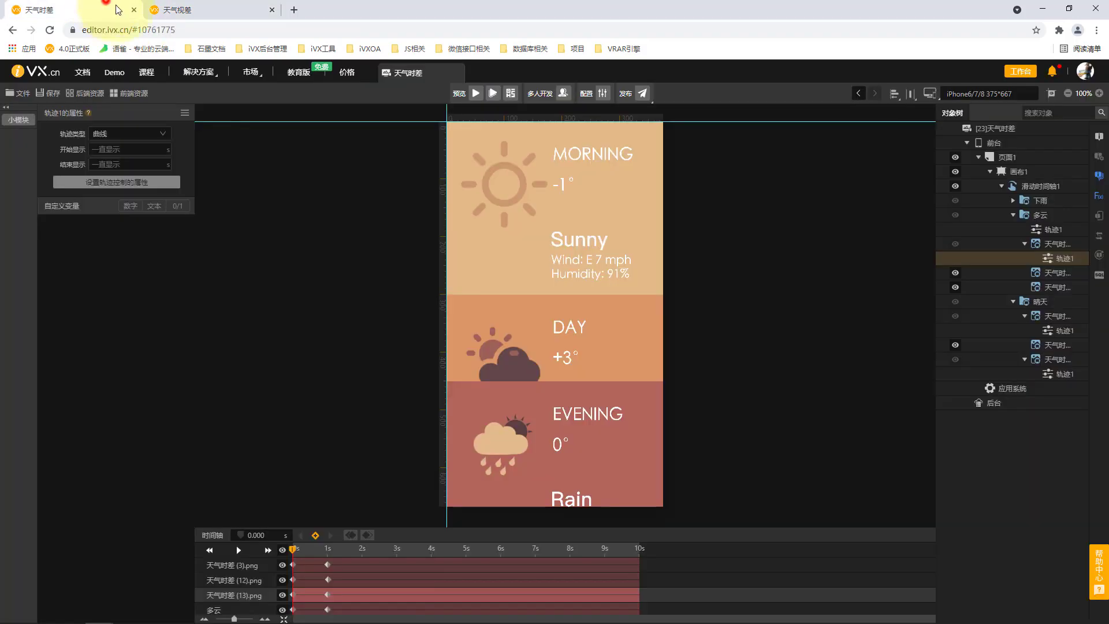
Step: Set the Cloudy text's Y to 250 at its 0 s keyframe and scrub the timeline to preview the movement
click(328, 595)
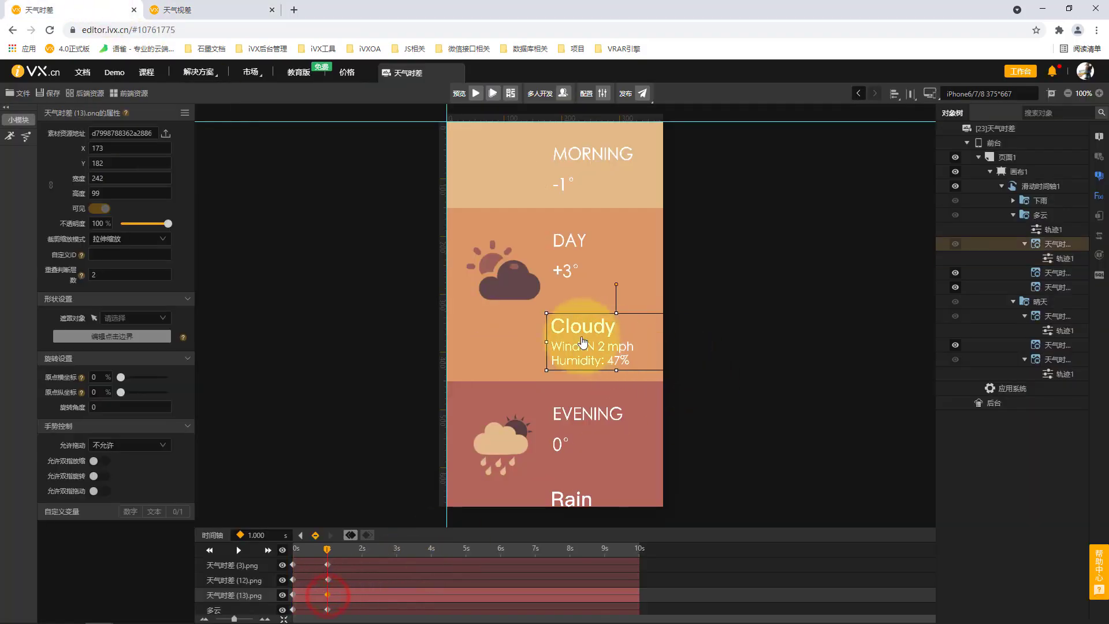
click(293, 594)
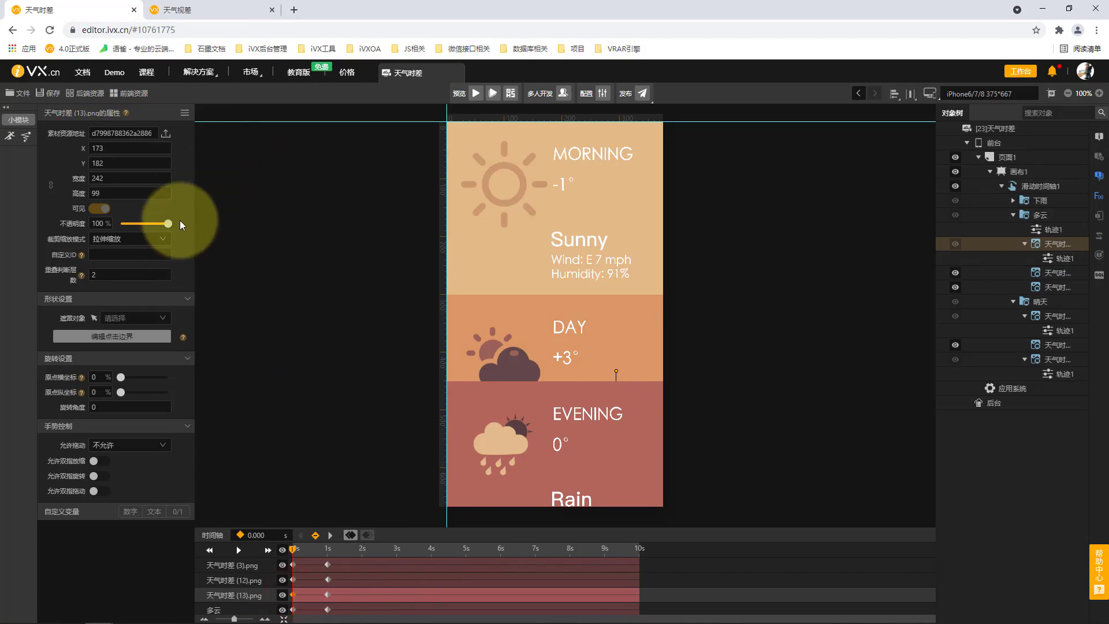
double_click(121, 164)
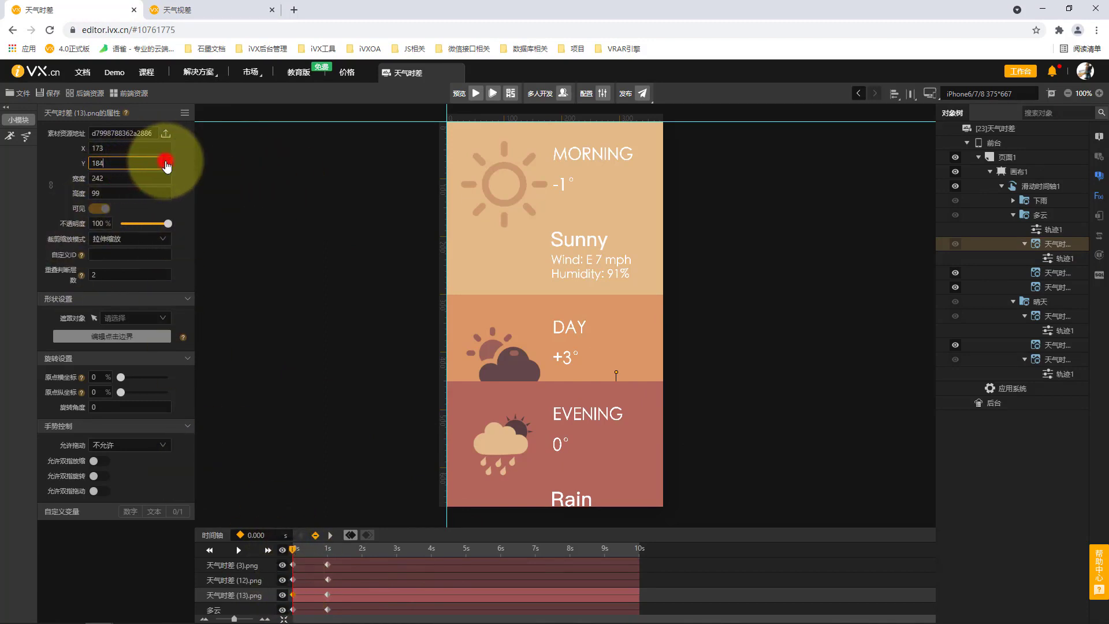
drag(165, 164, 47, 158)
text(250)
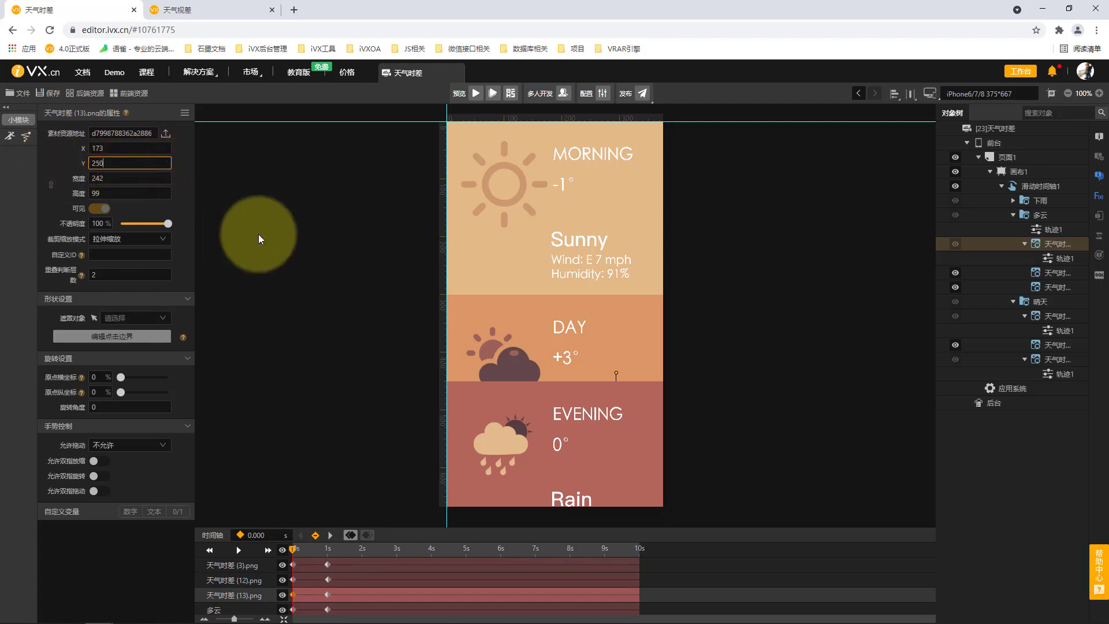
click(258, 234)
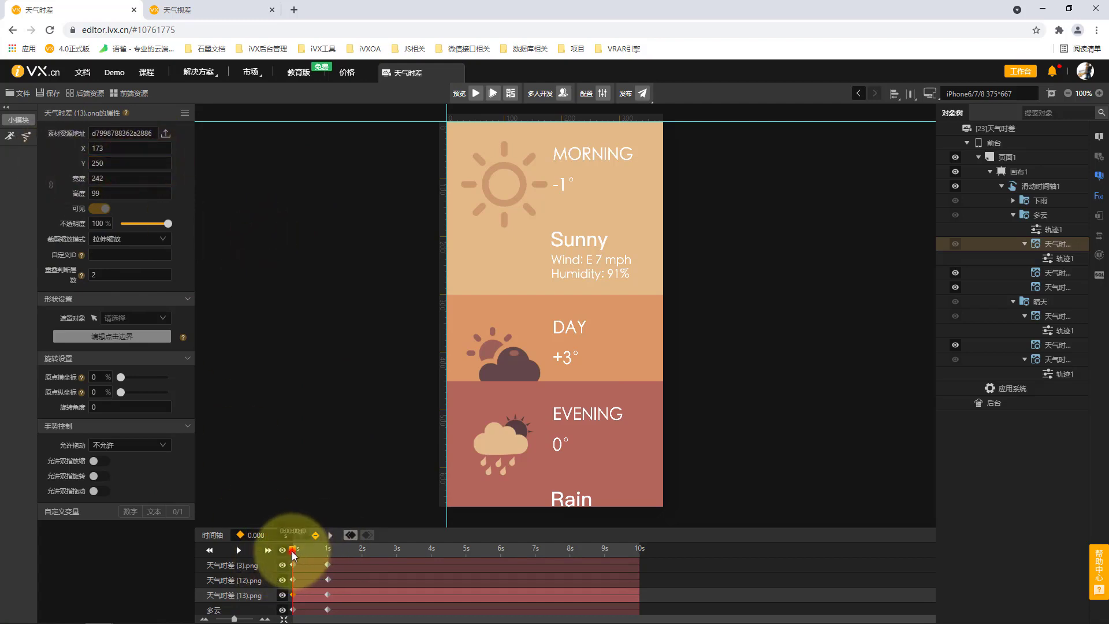
drag(299, 555, 339, 552)
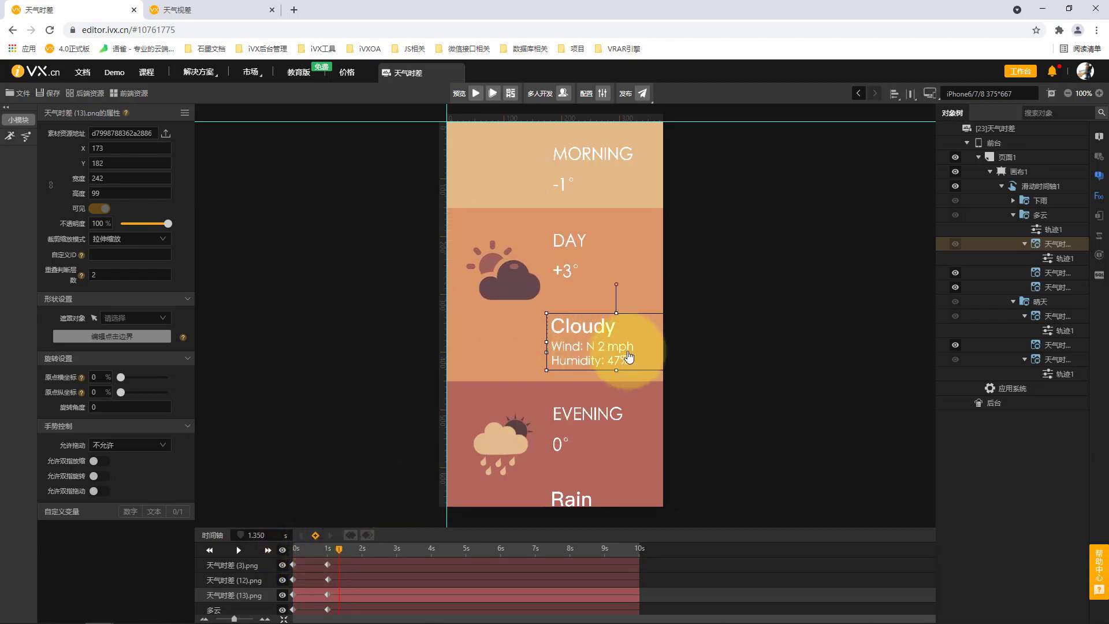
click(310, 548)
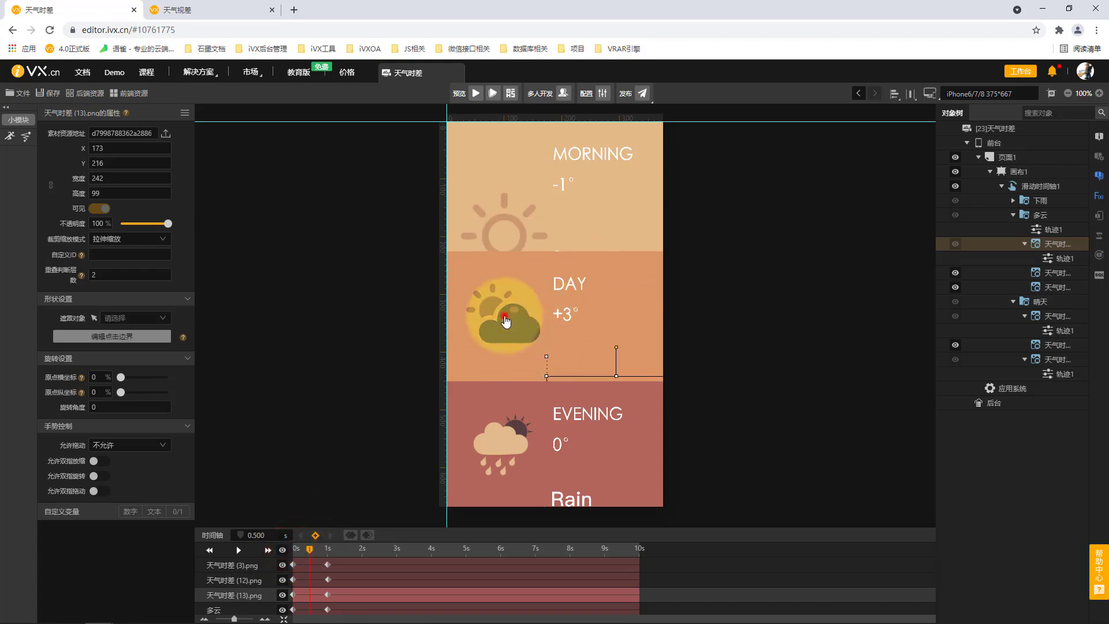
Step: Scrub the timeline to check the DAY section's cloud icon, and add a motion track to that icon image
click(504, 316)
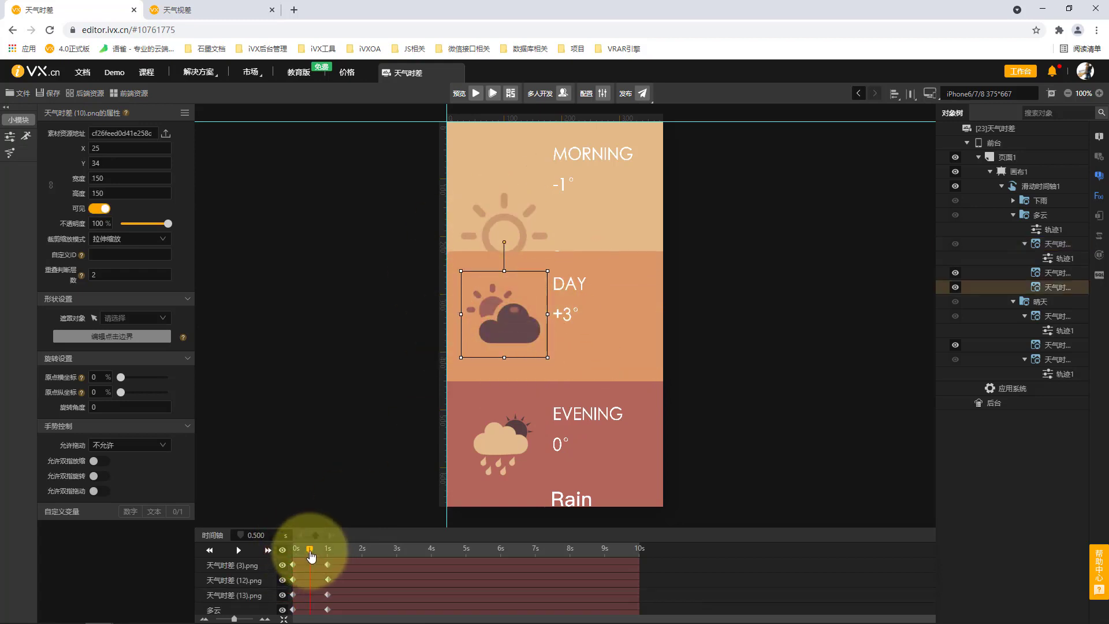
drag(310, 556, 287, 549)
click(511, 345)
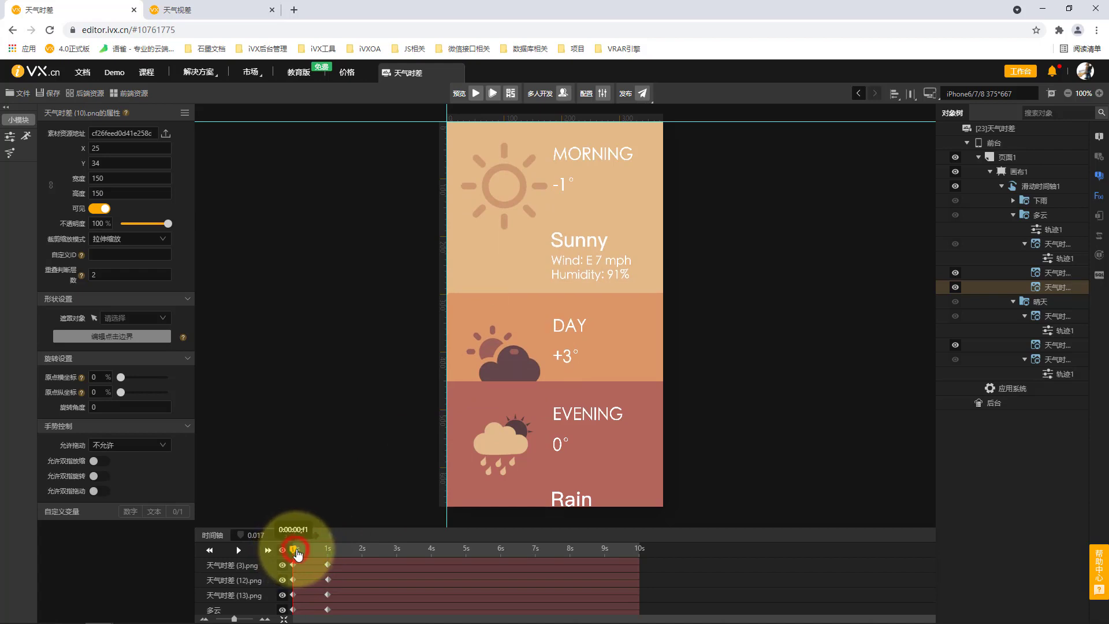
drag(297, 553, 309, 554)
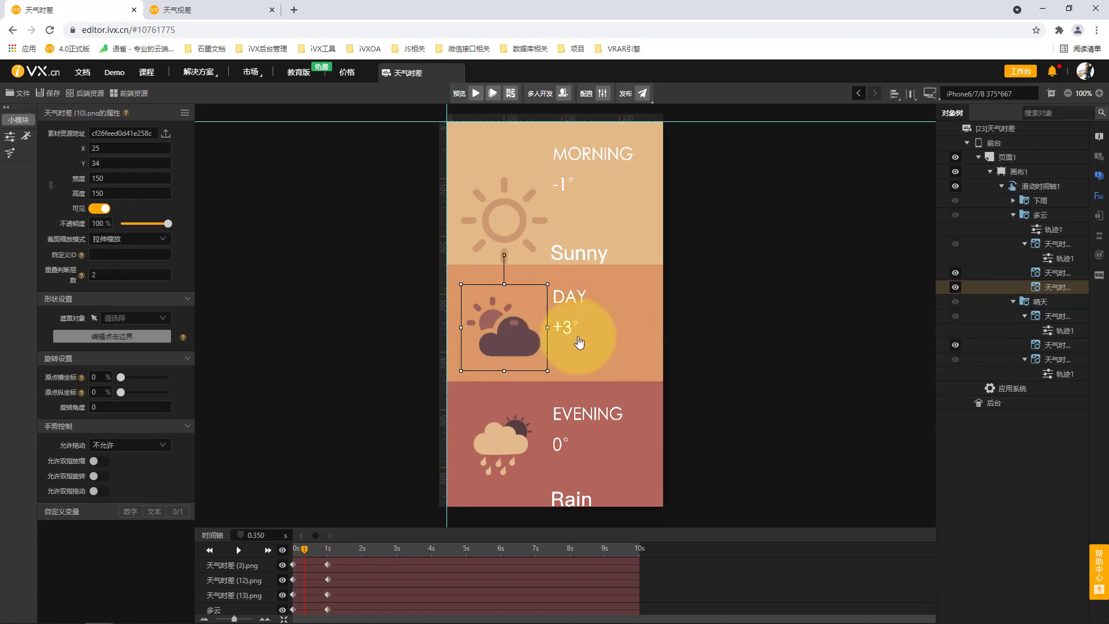
click(10, 136)
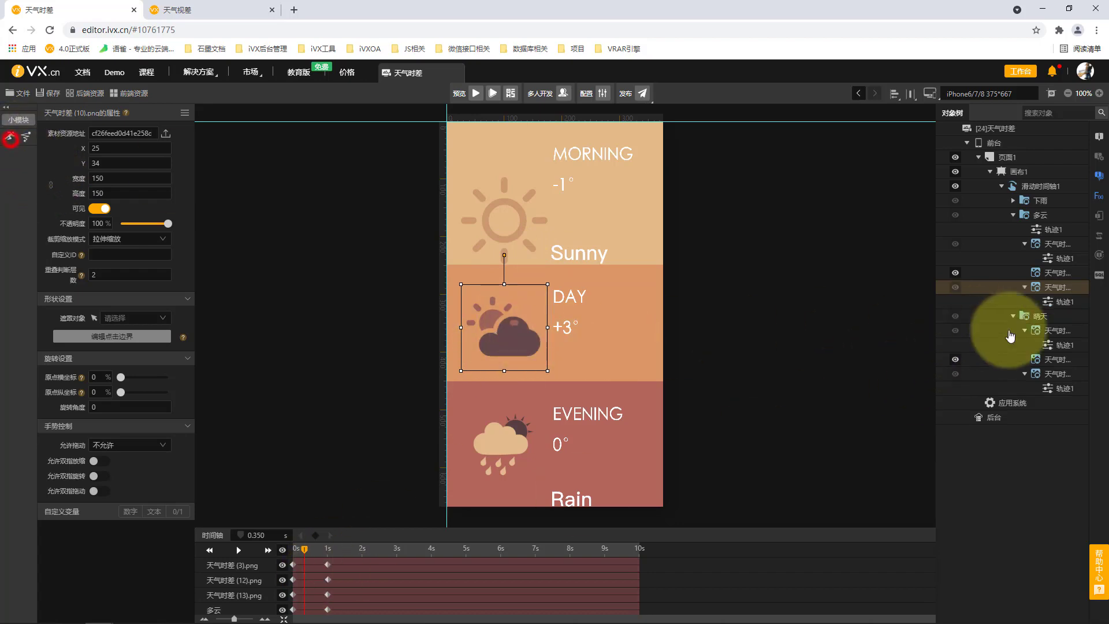
Step: Add keyframes at 0.35 s and 1 s to the DAY section cloud icon's motion track
click(1065, 300)
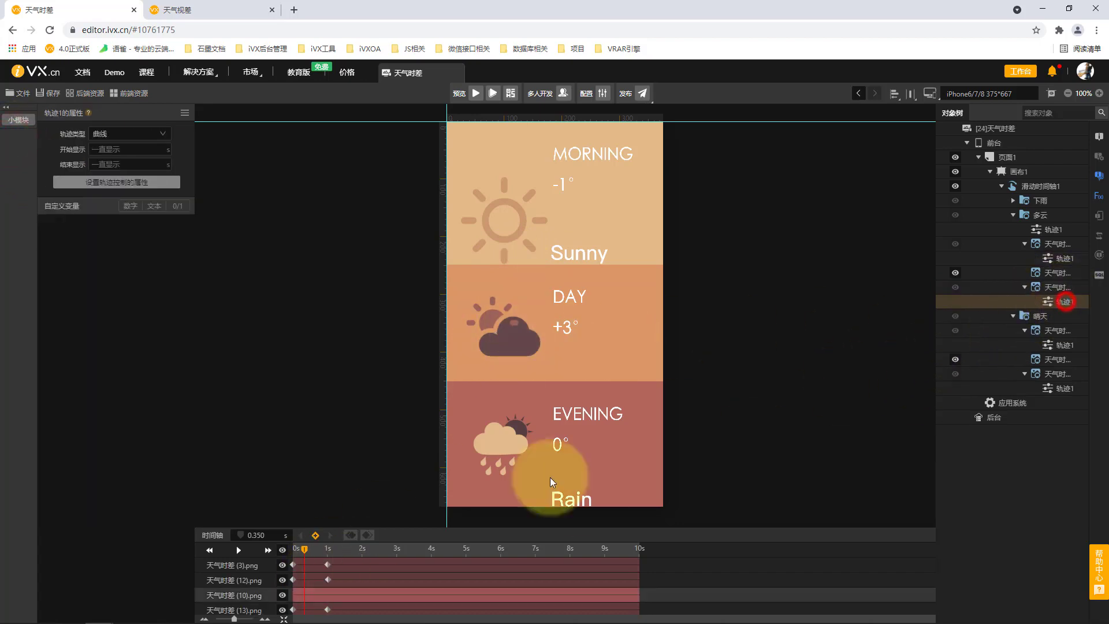
click(315, 535)
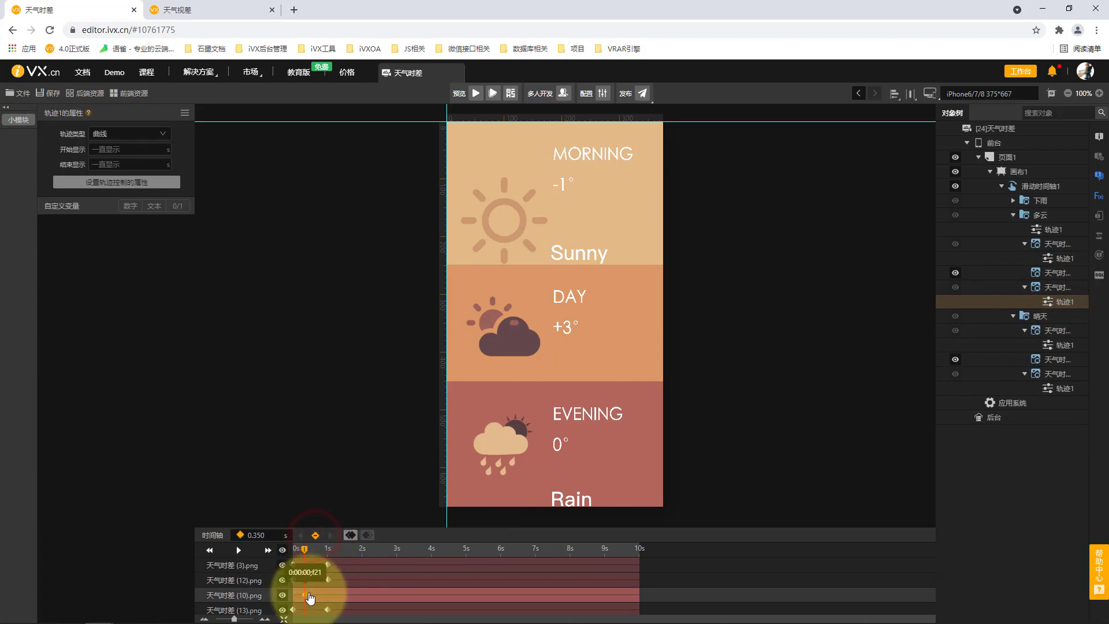
drag(306, 552, 330, 556)
click(467, 288)
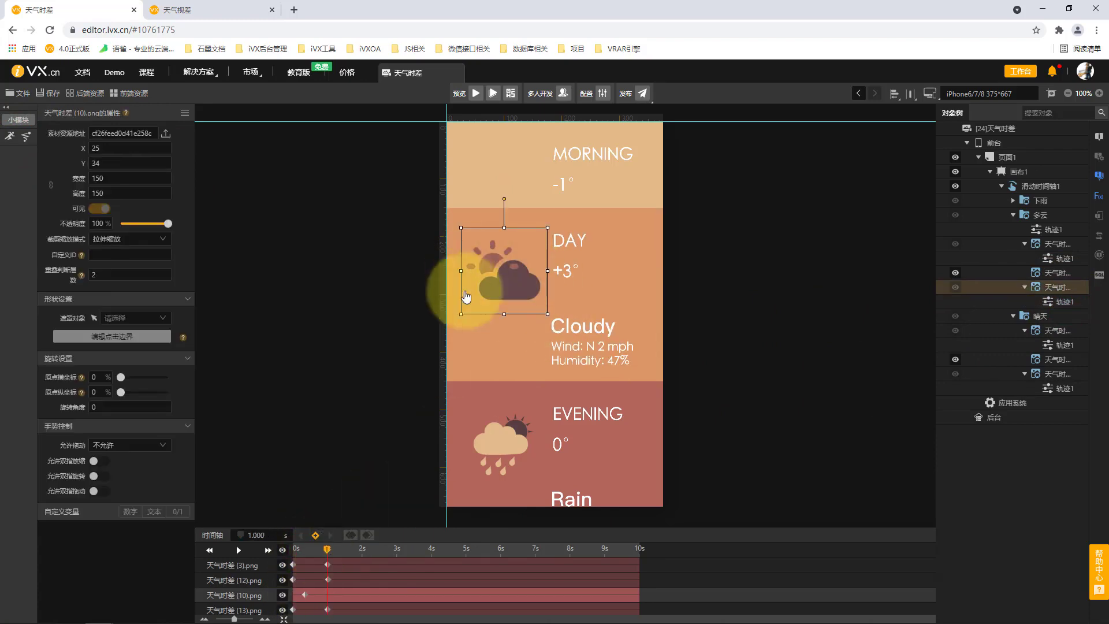
click(316, 536)
Step: Move the cloud icon up to Y -126 at its 0.35 s keyframe and return the playhead to 0 s
drag(327, 556, 307, 556)
click(305, 595)
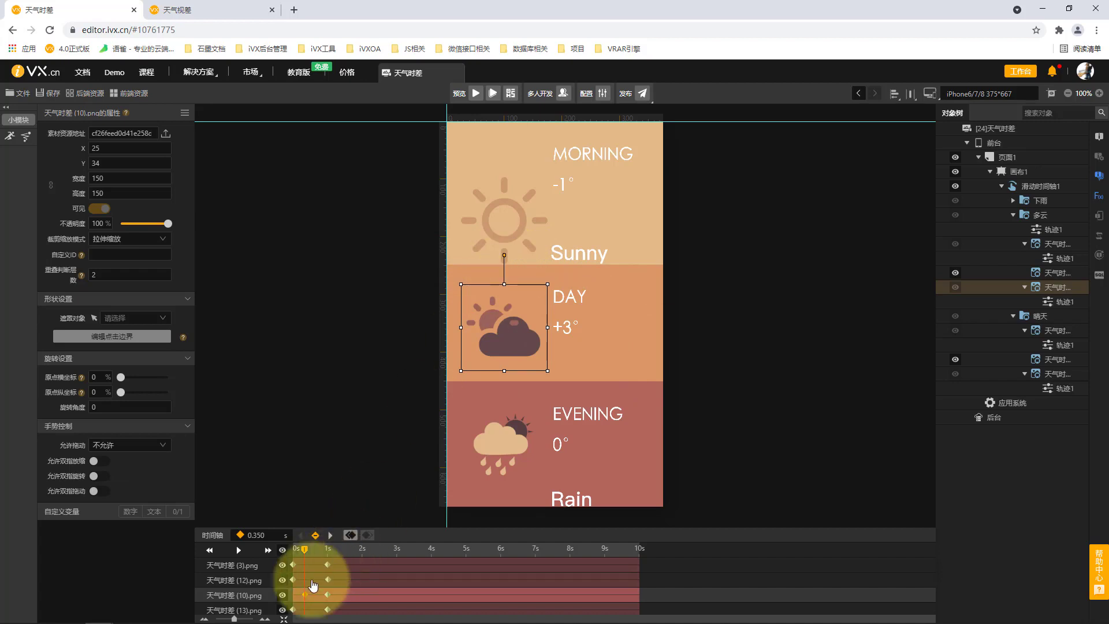
click(307, 600)
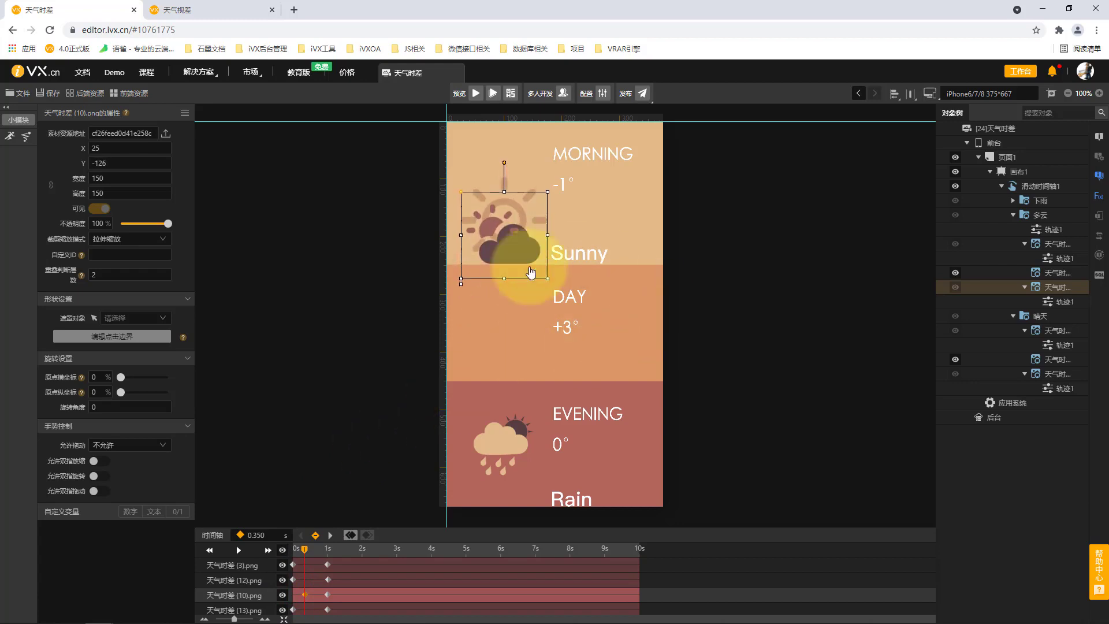
drag(304, 547, 285, 580)
Step: Preview the project in the browser, open the developer tools with the iPhone 6/7/8 view, and reload the page
click(492, 93)
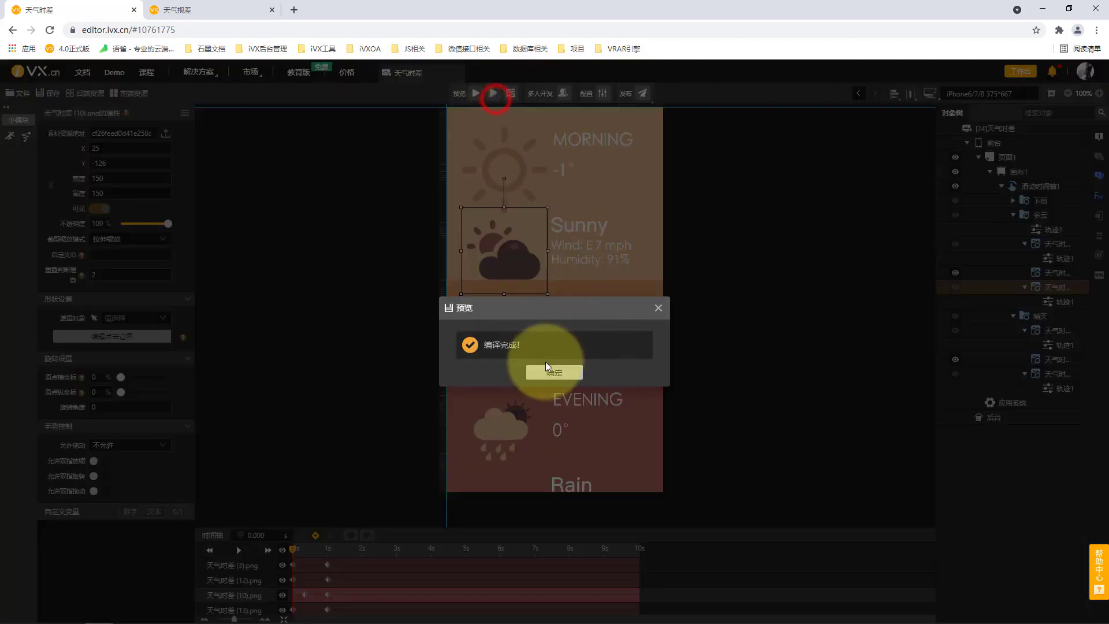
click(552, 373)
right_click(372, 244)
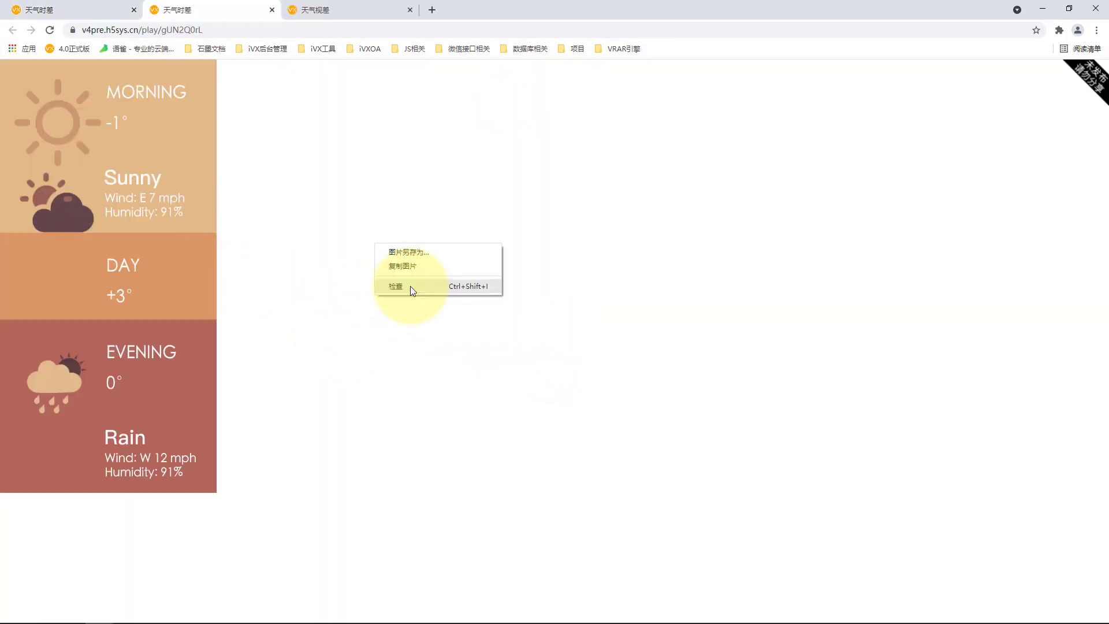
click(410, 286)
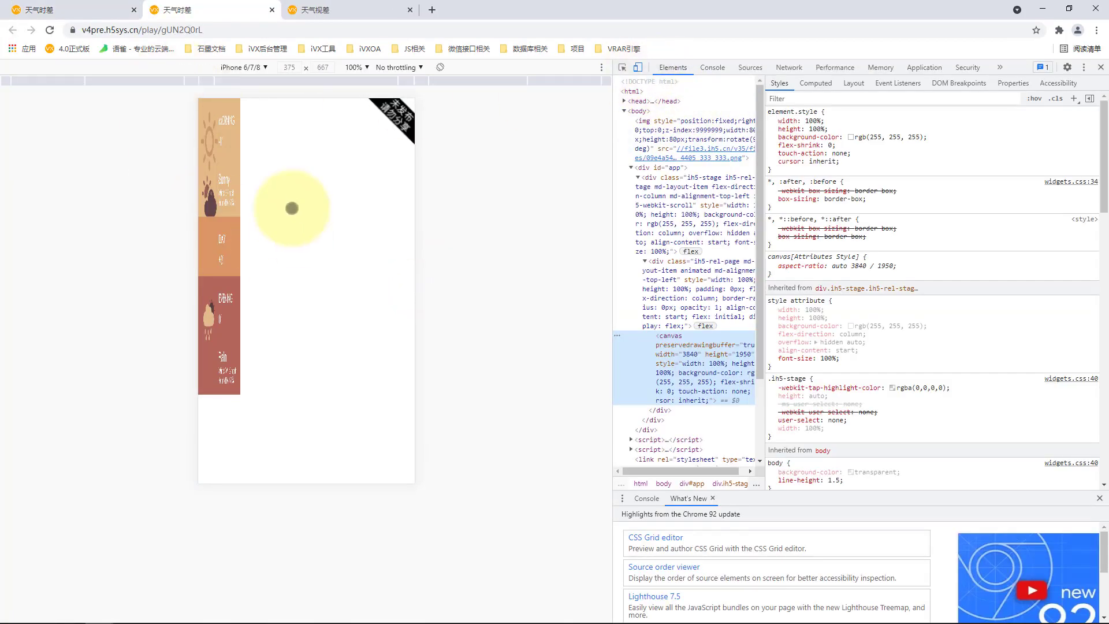
click(49, 30)
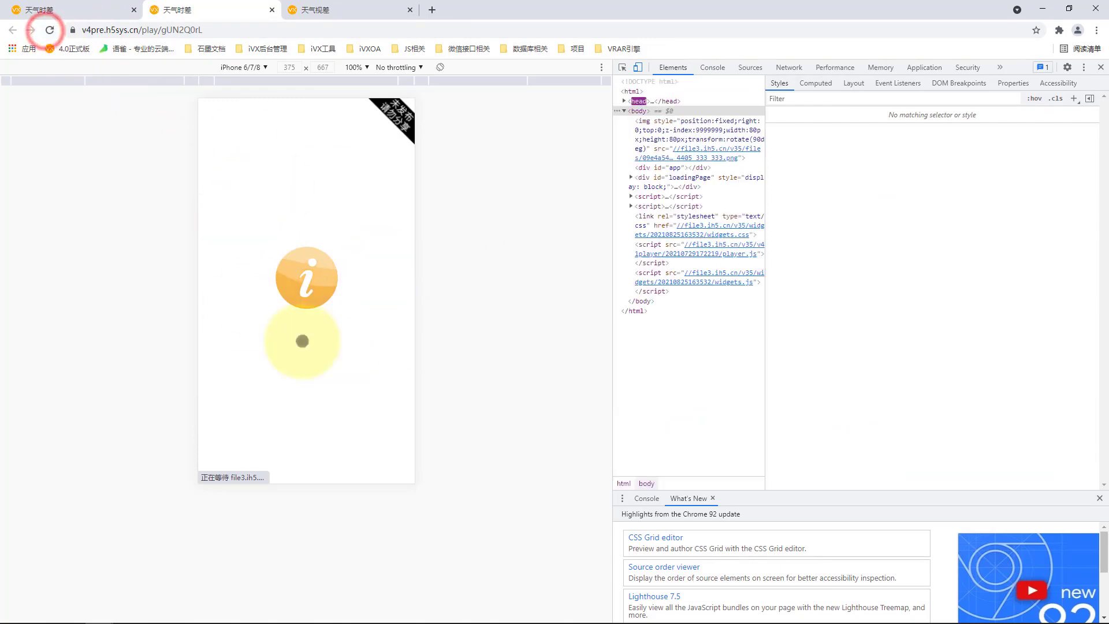
Step: Swipe up and down repeatedly in the preview to examine how the cloud icon moves between the MORNING and DAY sections
click(367, 320)
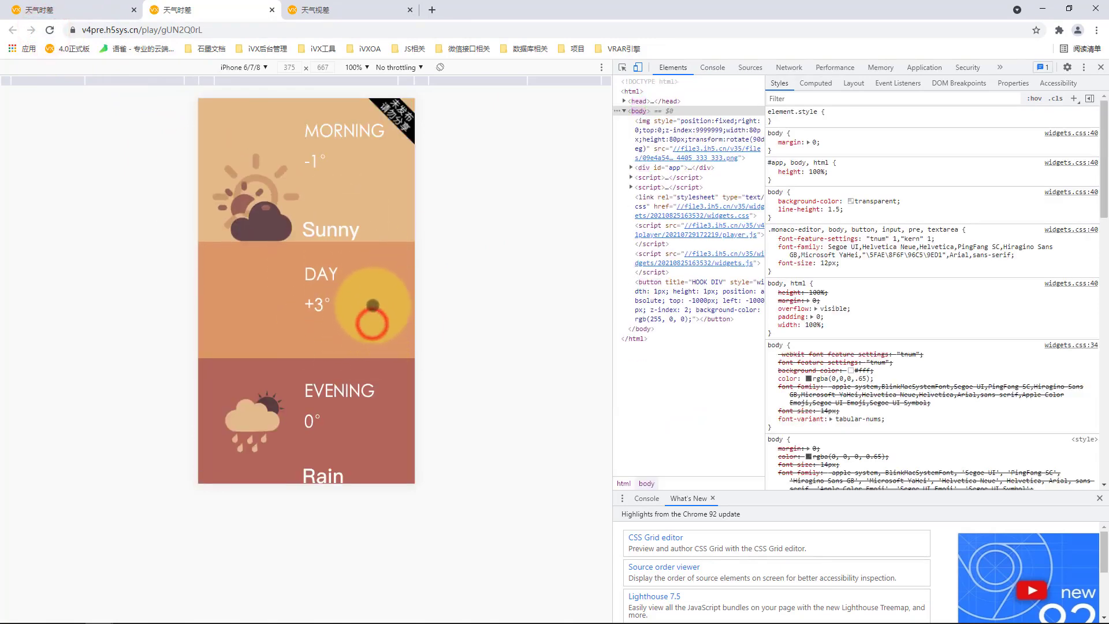
click(379, 329)
click(383, 191)
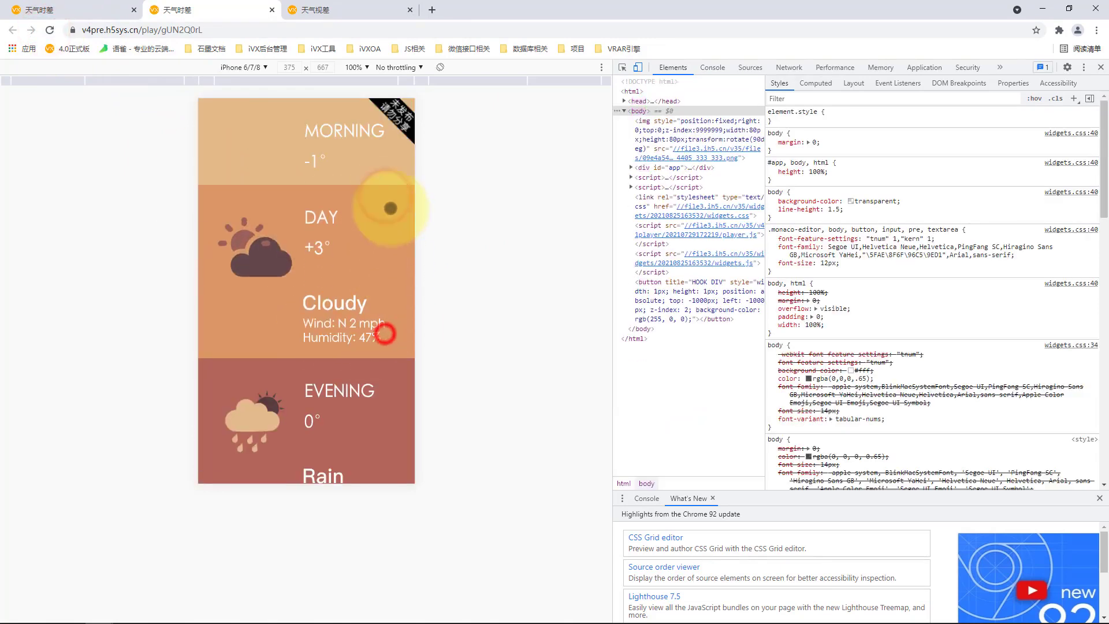
click(381, 333)
click(393, 196)
click(397, 332)
click(389, 188)
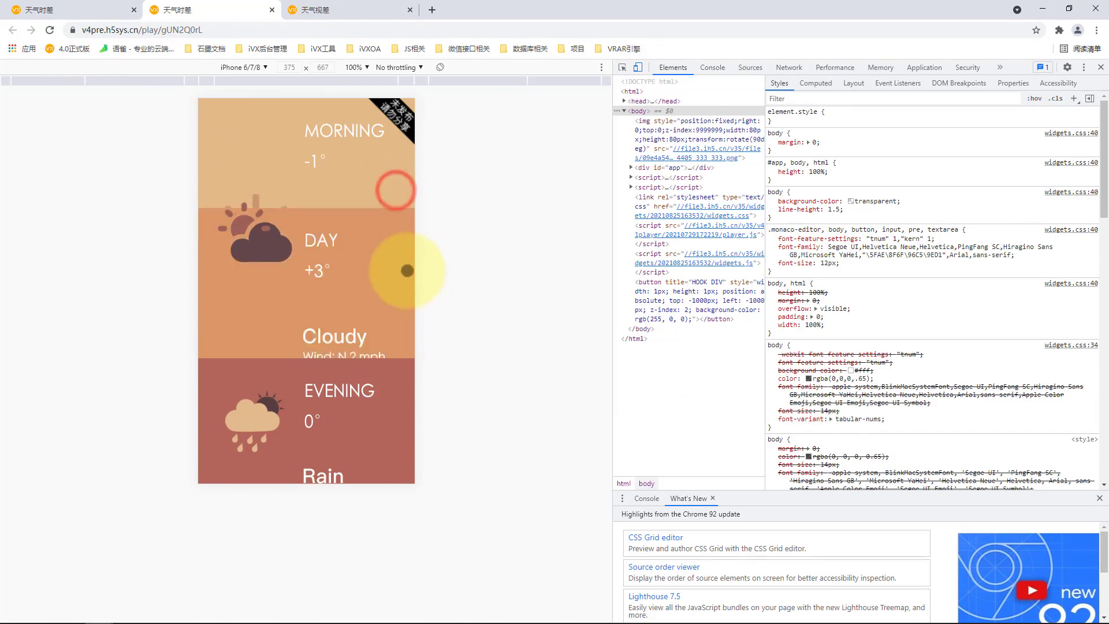
click(371, 217)
click(383, 310)
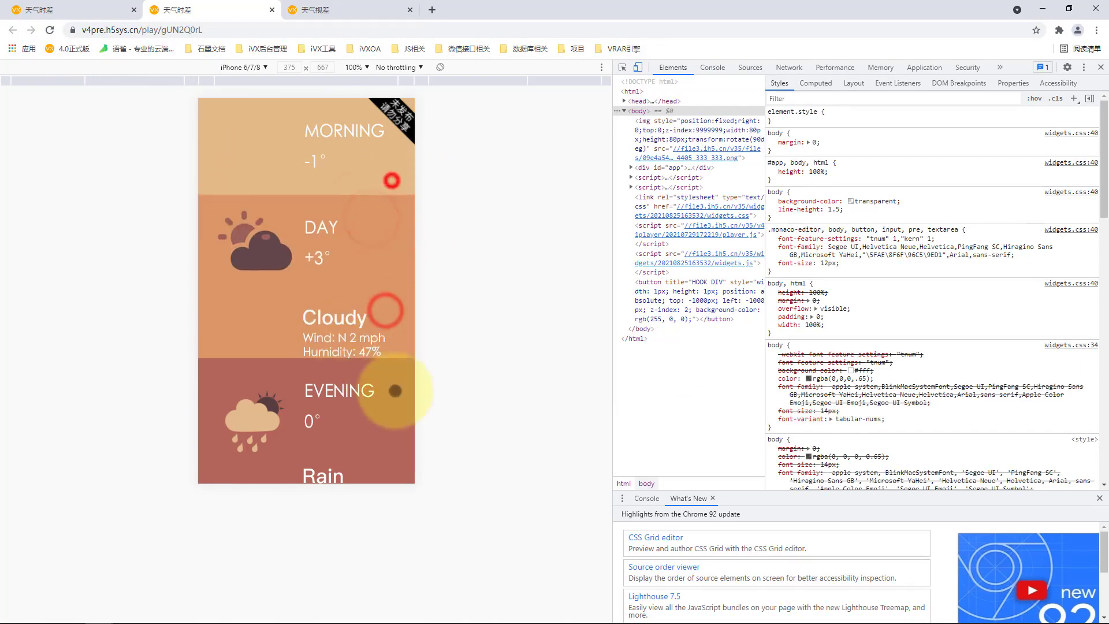
click(386, 178)
Step: Return to the editor and set the sliding timeline's playback speed to 0.2
click(124, 10)
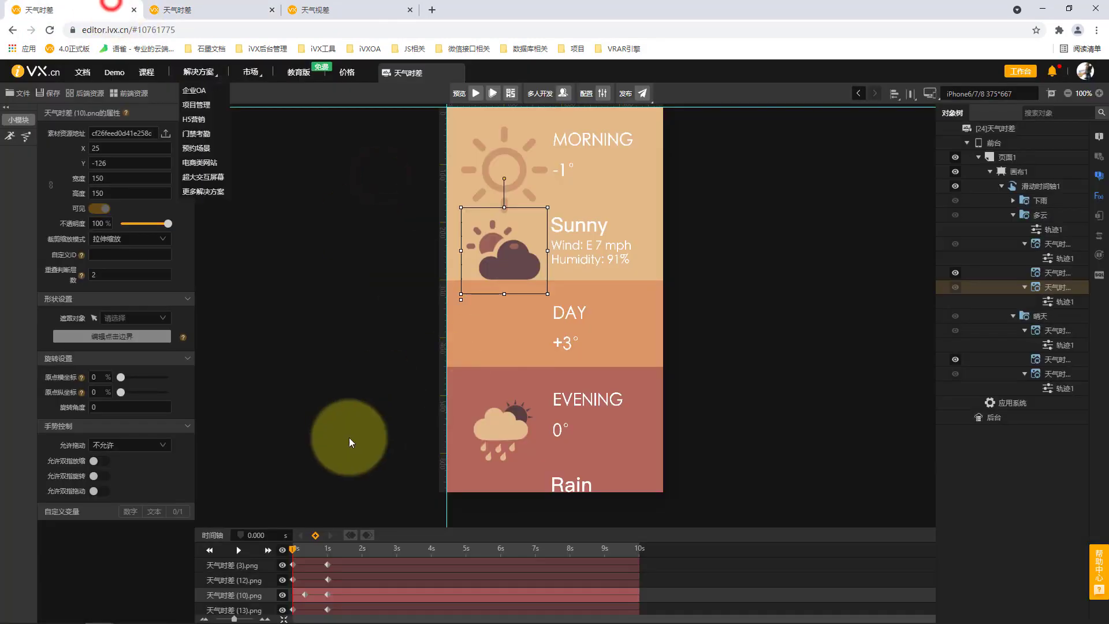
click(1046, 186)
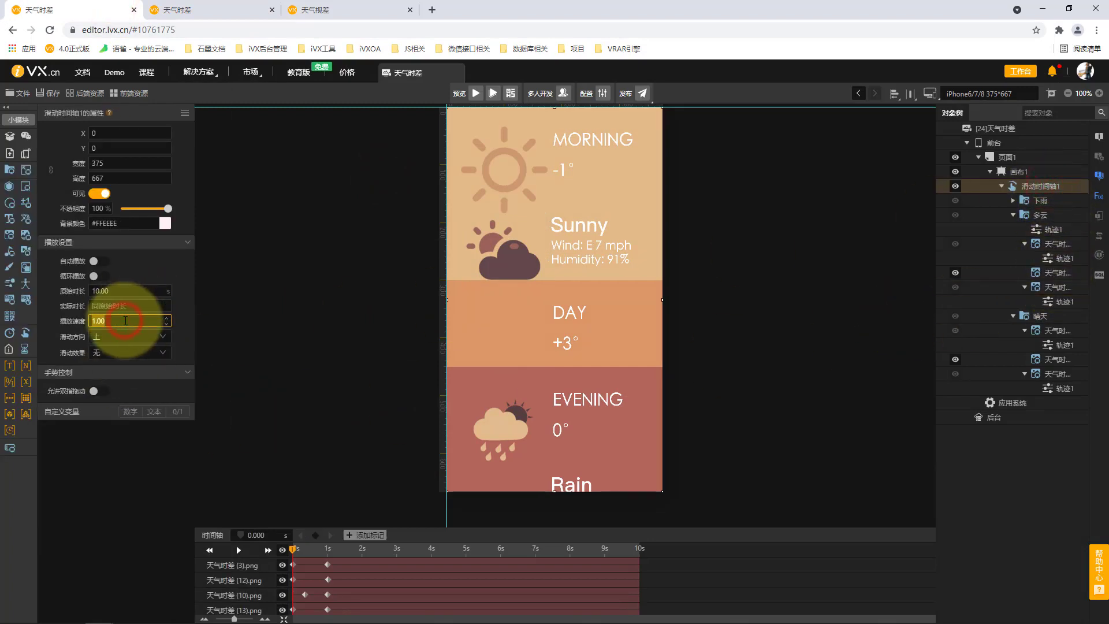
click(125, 320)
text(0.2)
click(293, 324)
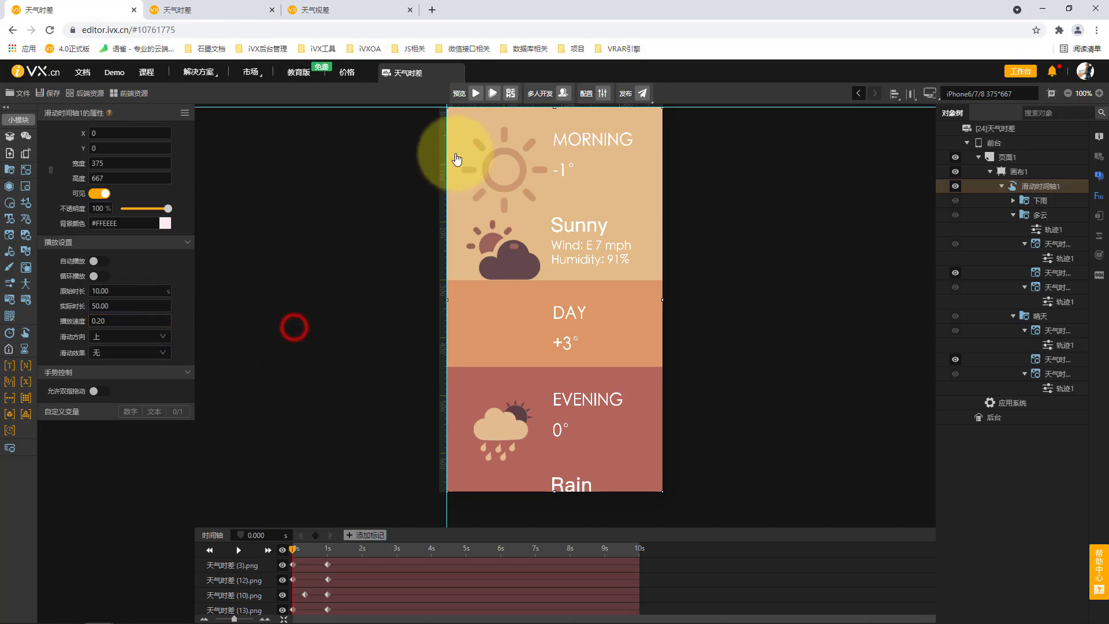
Step: Preview the project again and swipe through it to check the slower movement of the cloud icon and Cloudy text
click(493, 93)
click(557, 369)
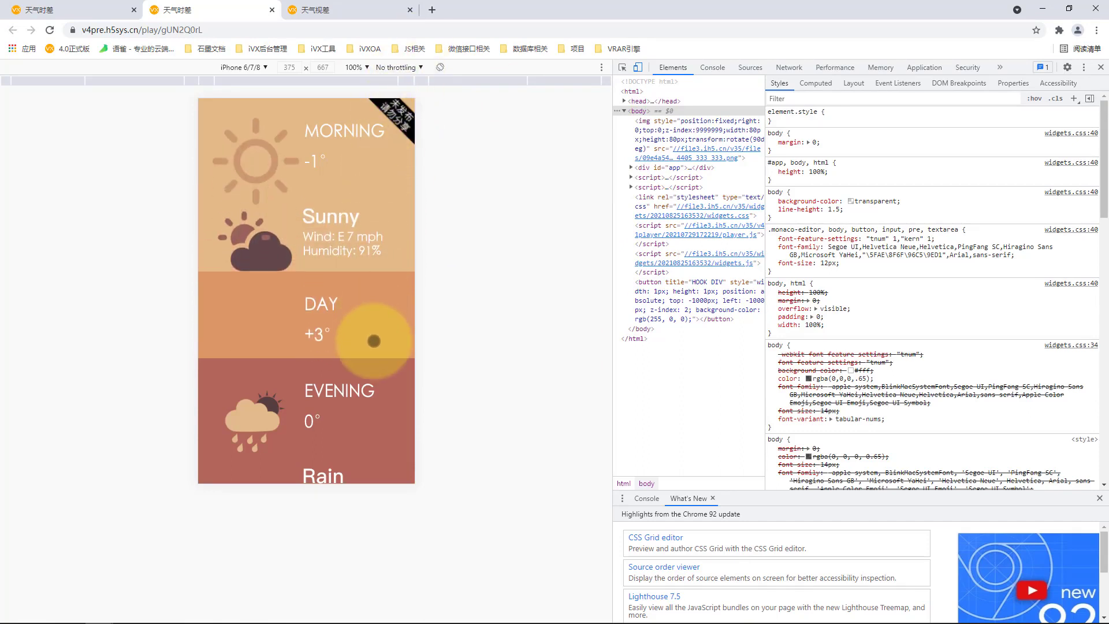
click(356, 234)
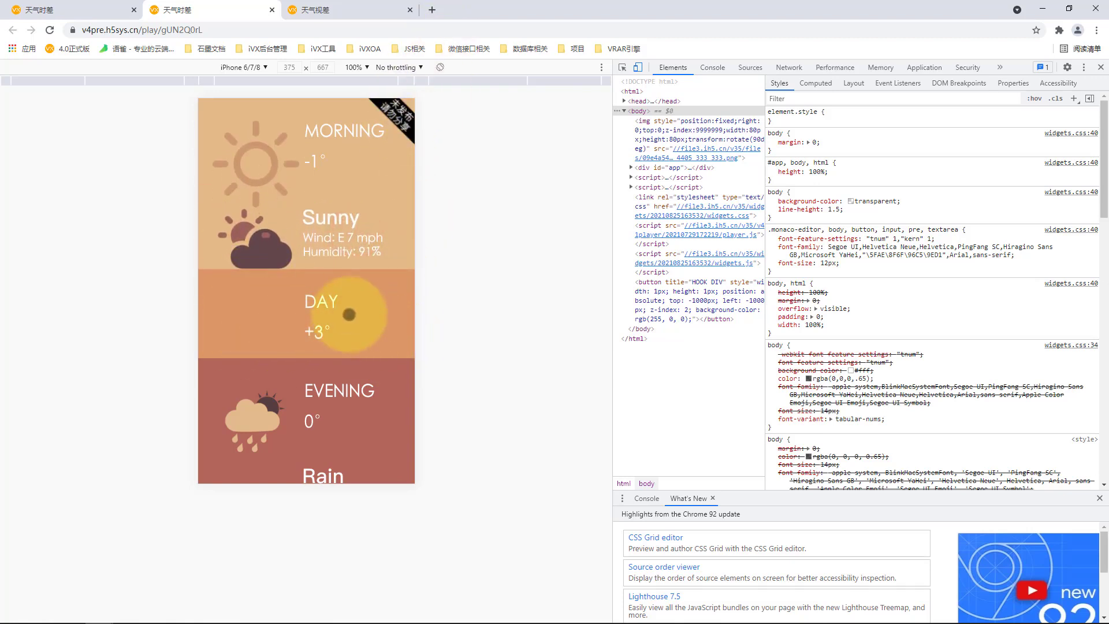
click(353, 314)
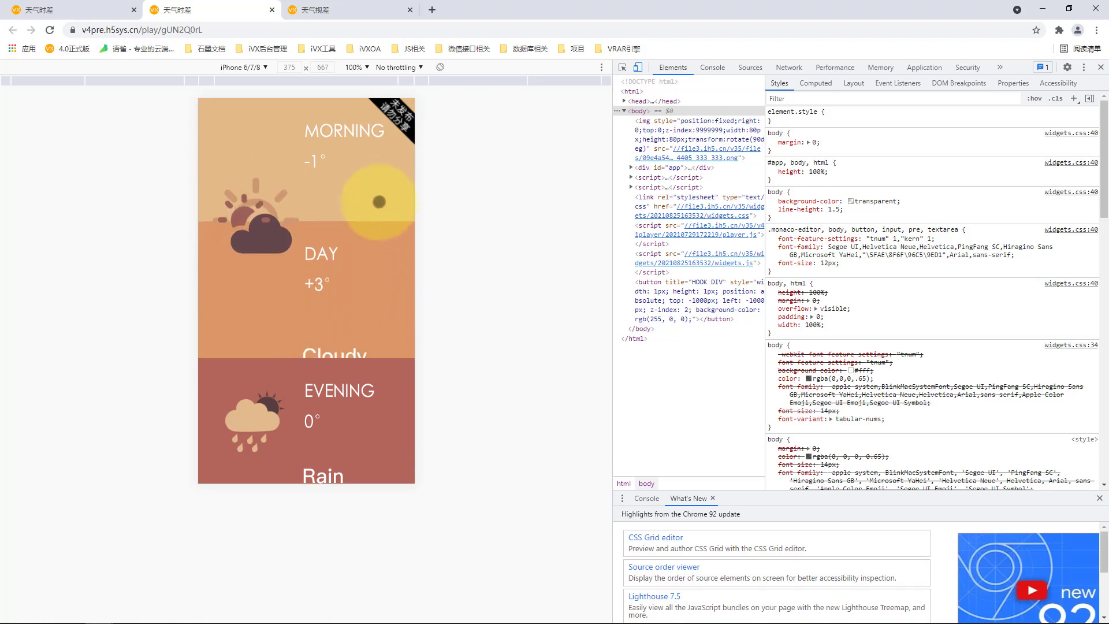
click(366, 294)
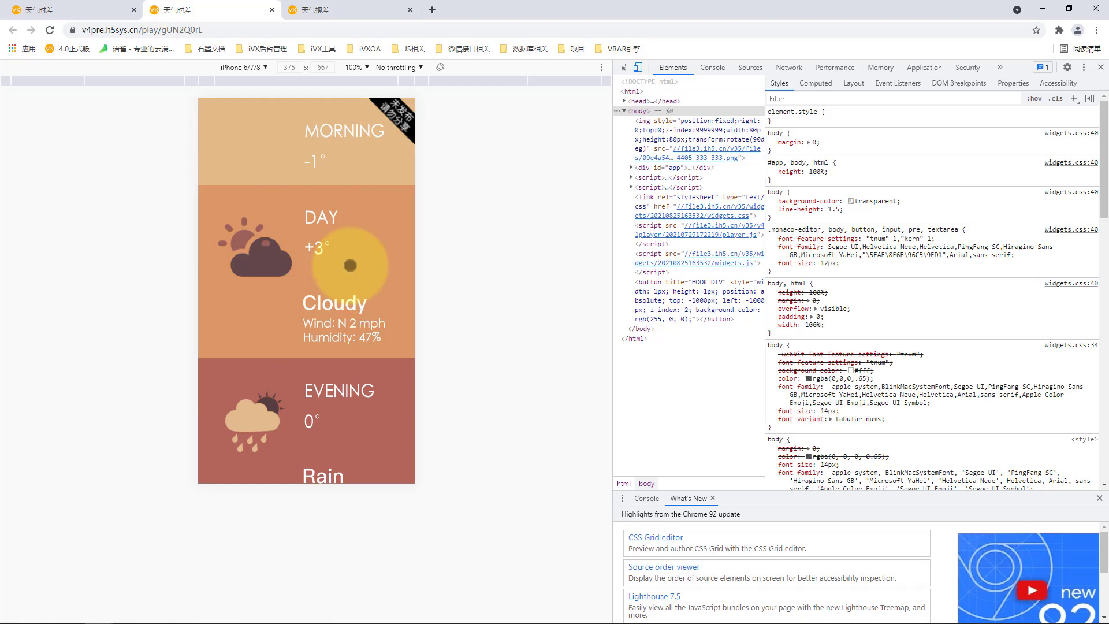
Step: Return to the editor and place the white image 天气时差 (9).png in the 多云 group, drawn about 363 by 282
click(98, 9)
click(1057, 218)
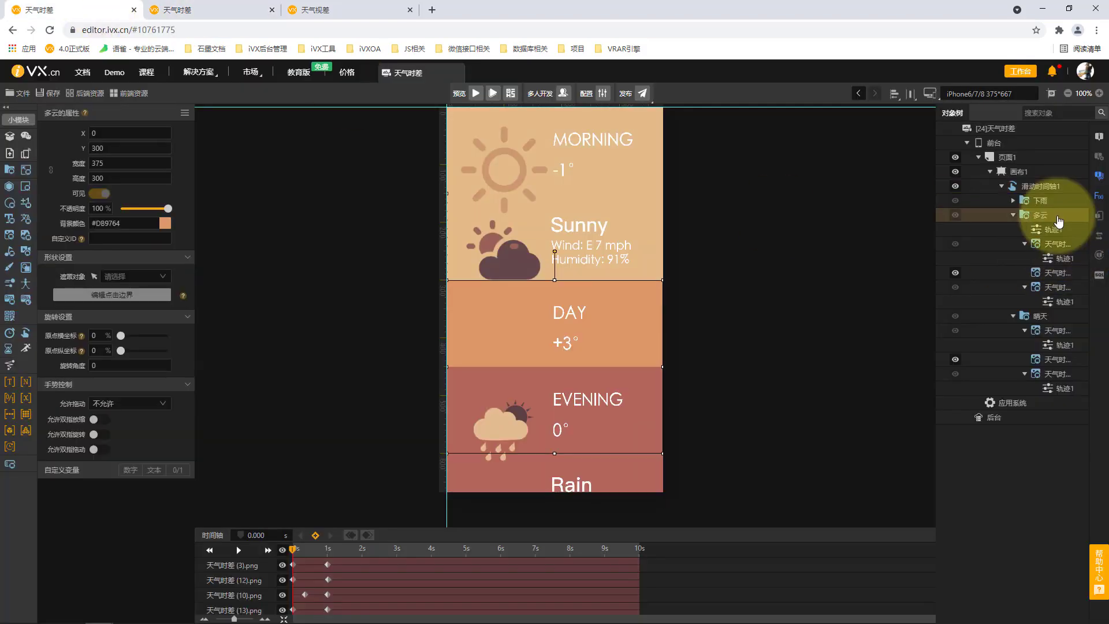
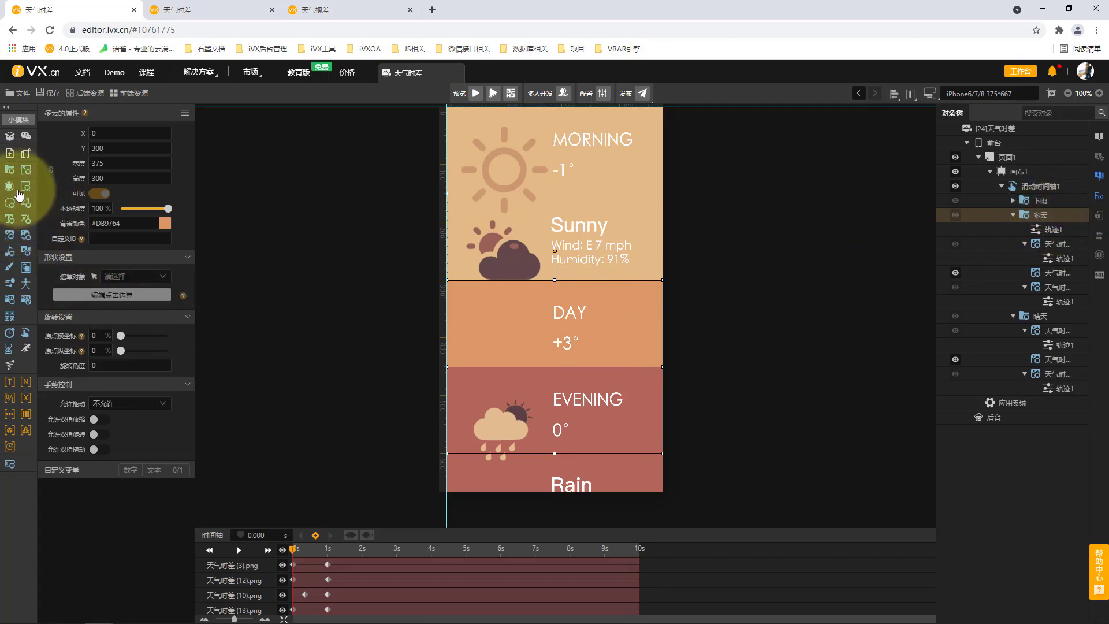
click(10, 234)
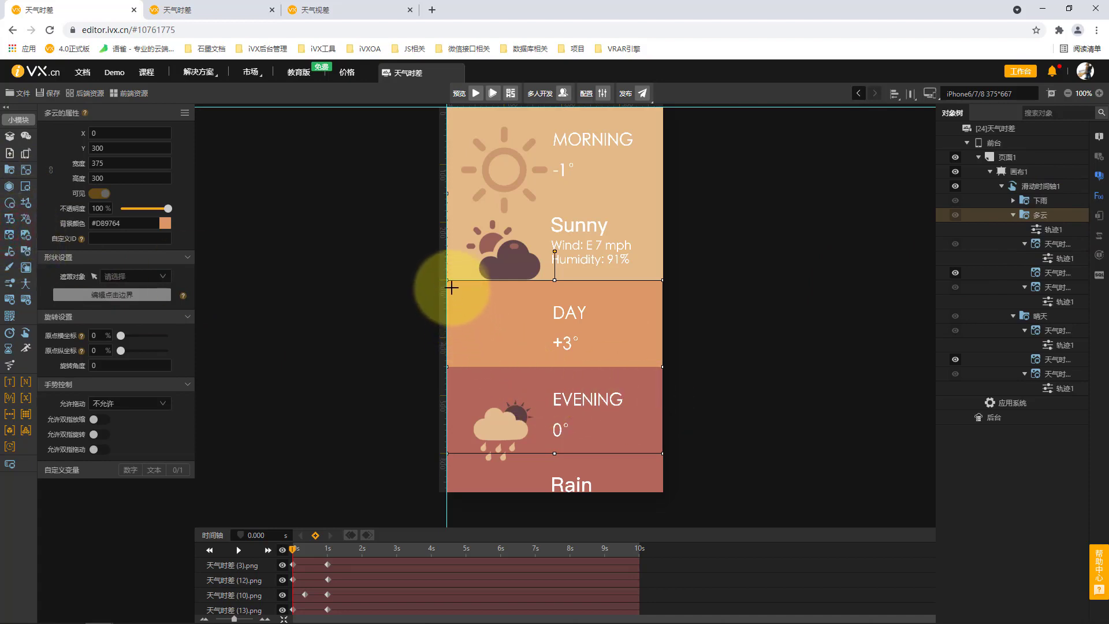
drag(451, 287, 663, 454)
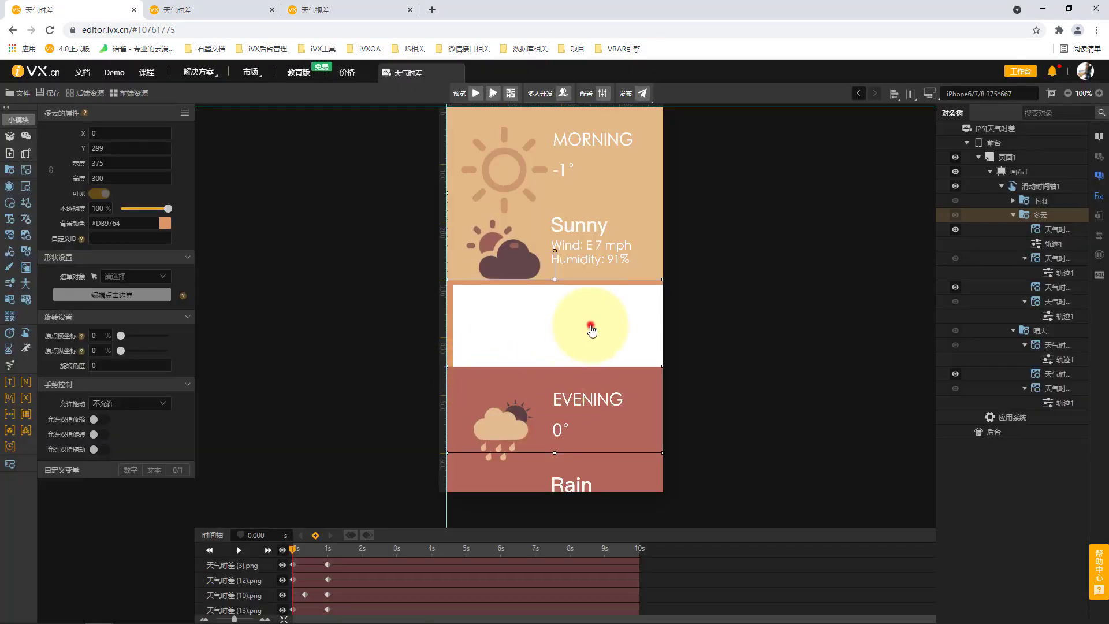
click(590, 325)
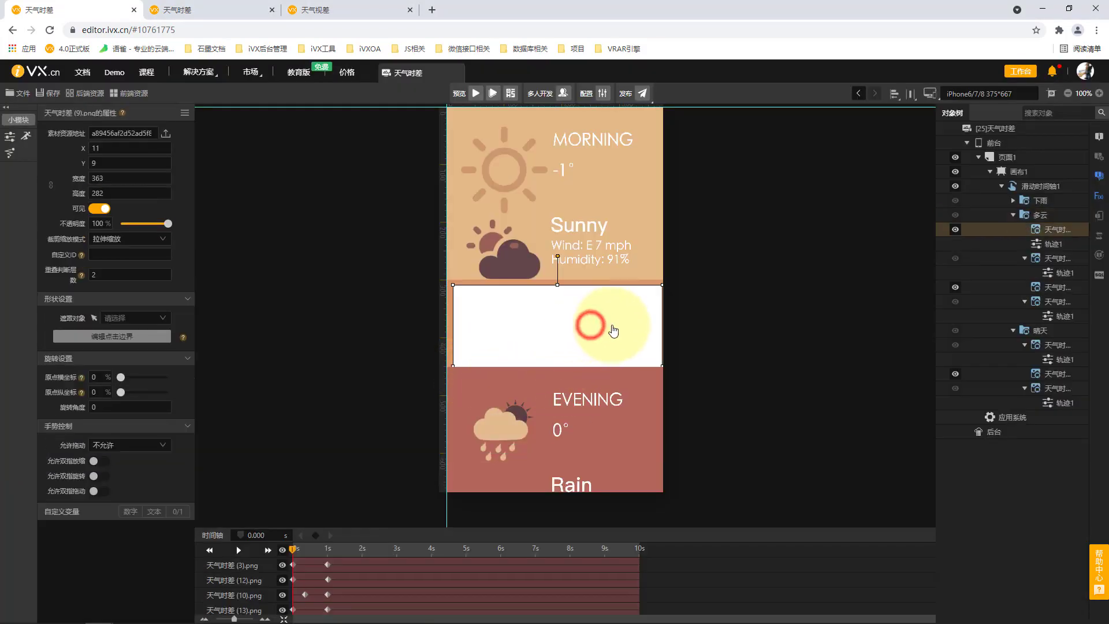
Step: Set the white image's X and Y to 0, its width to 375 and its height to 300
click(110, 164)
text(0)
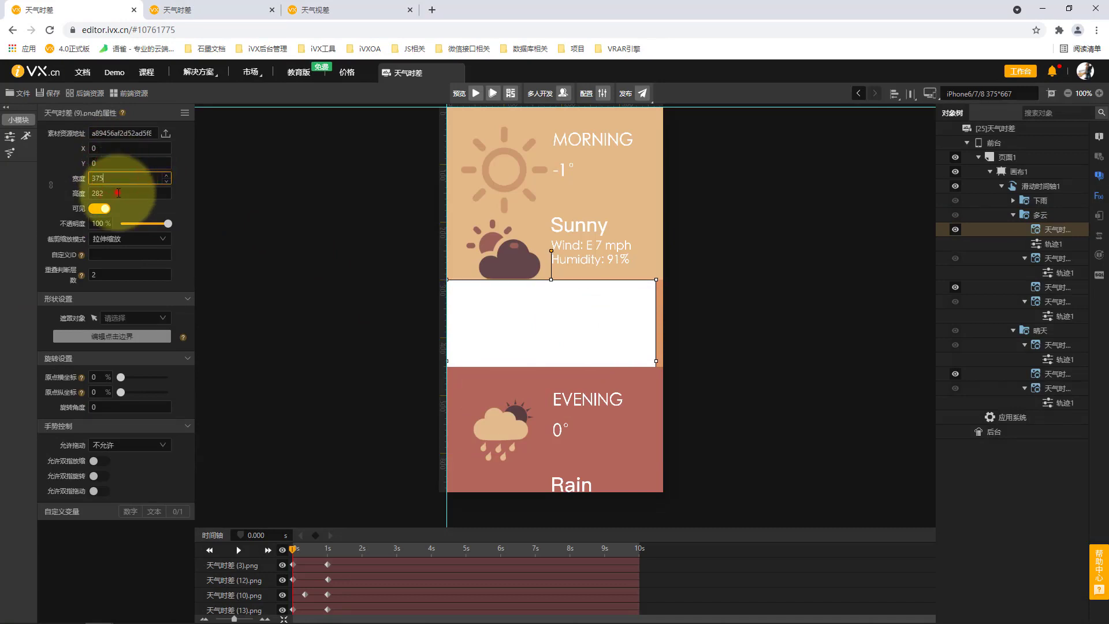
click(118, 193)
text(300)
click(285, 212)
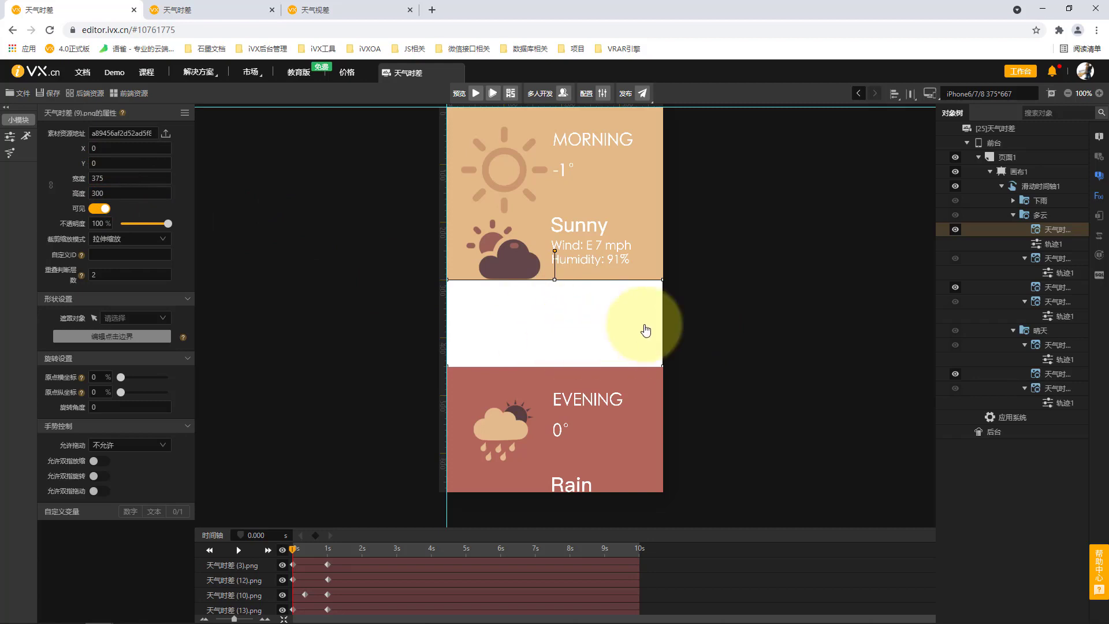
click(514, 254)
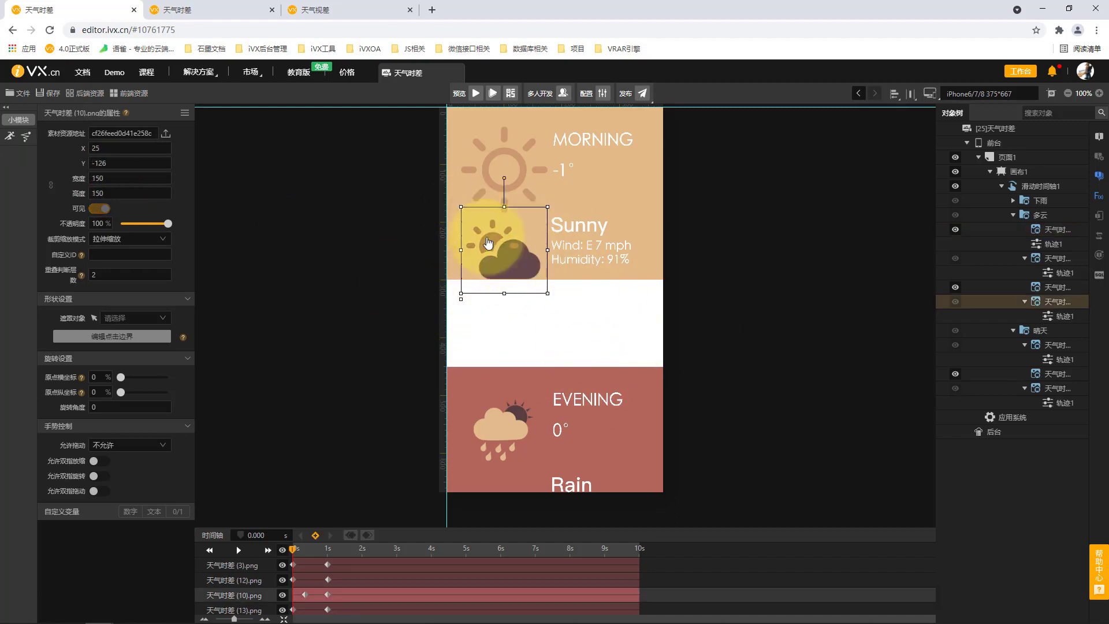
click(147, 321)
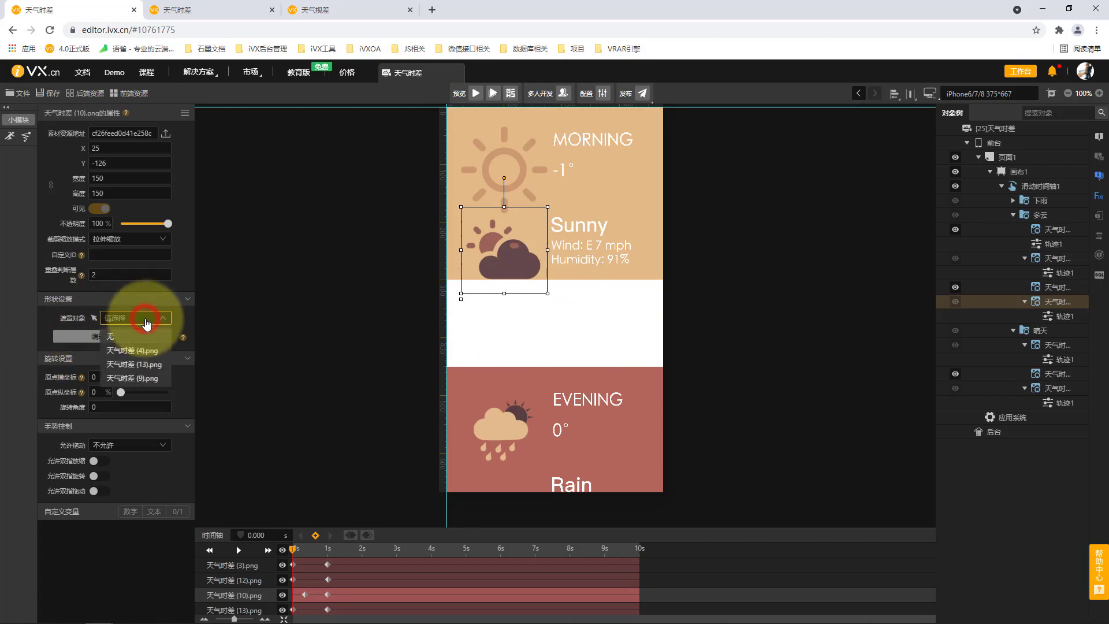
click(1058, 287)
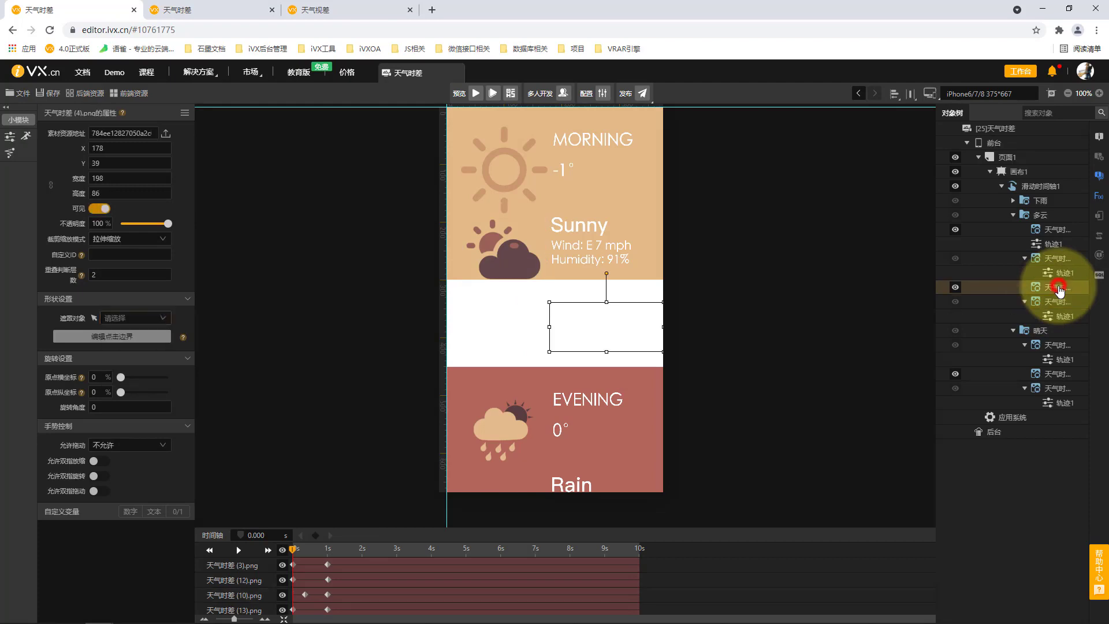
Step: Rename the white image in the 多云 group as 白底
double_click(1054, 229)
text(bai)
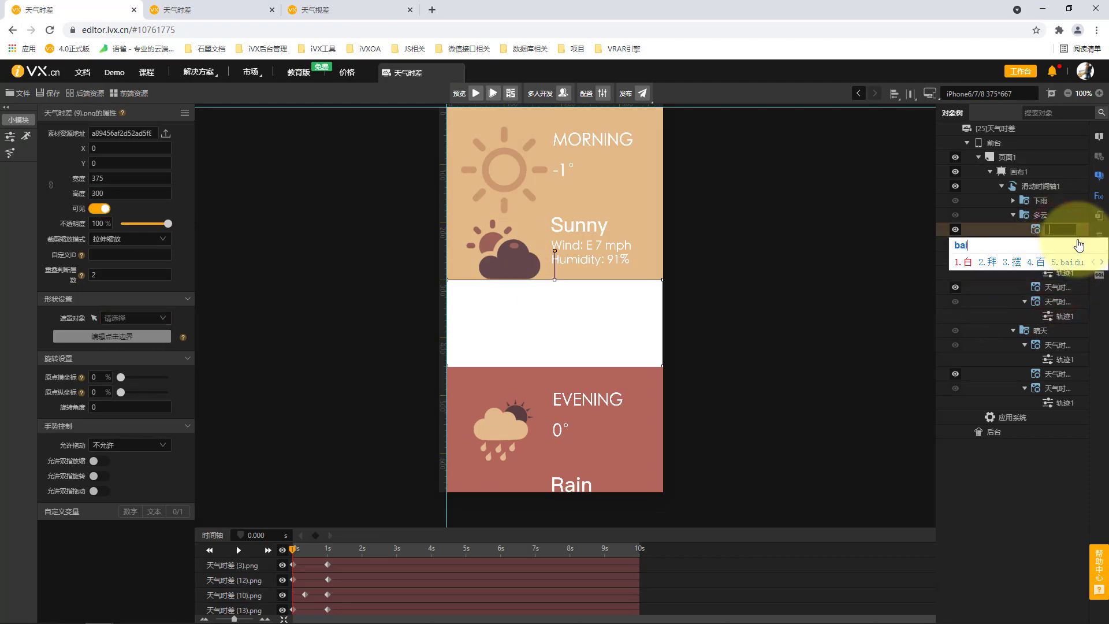
text(d2)
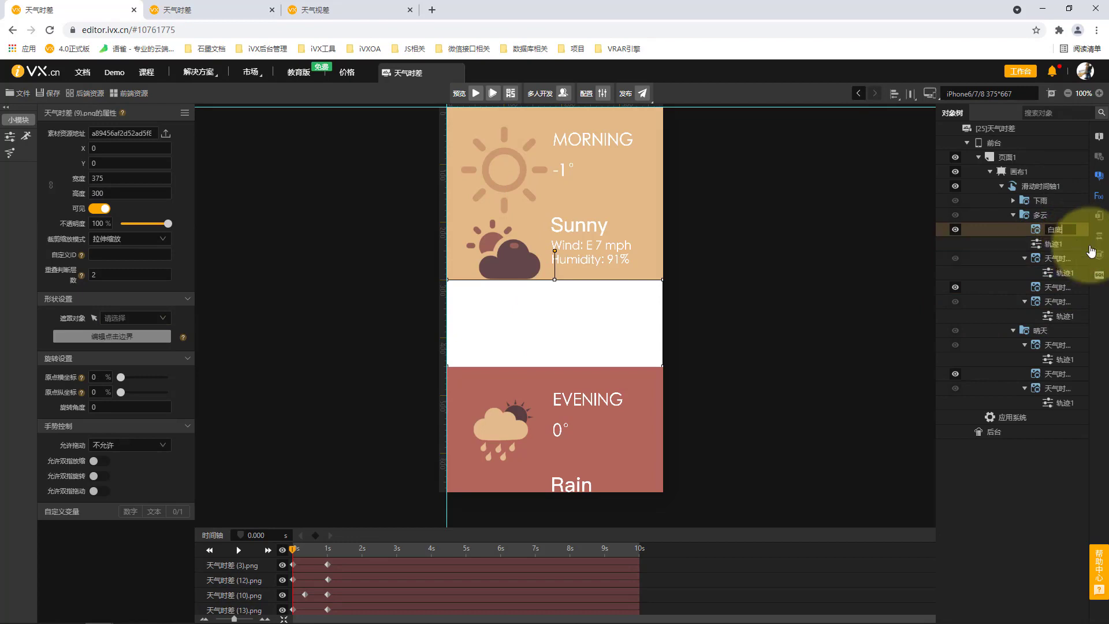
click(1057, 258)
Step: Set the cloud icon's mask object to 白底
click(523, 271)
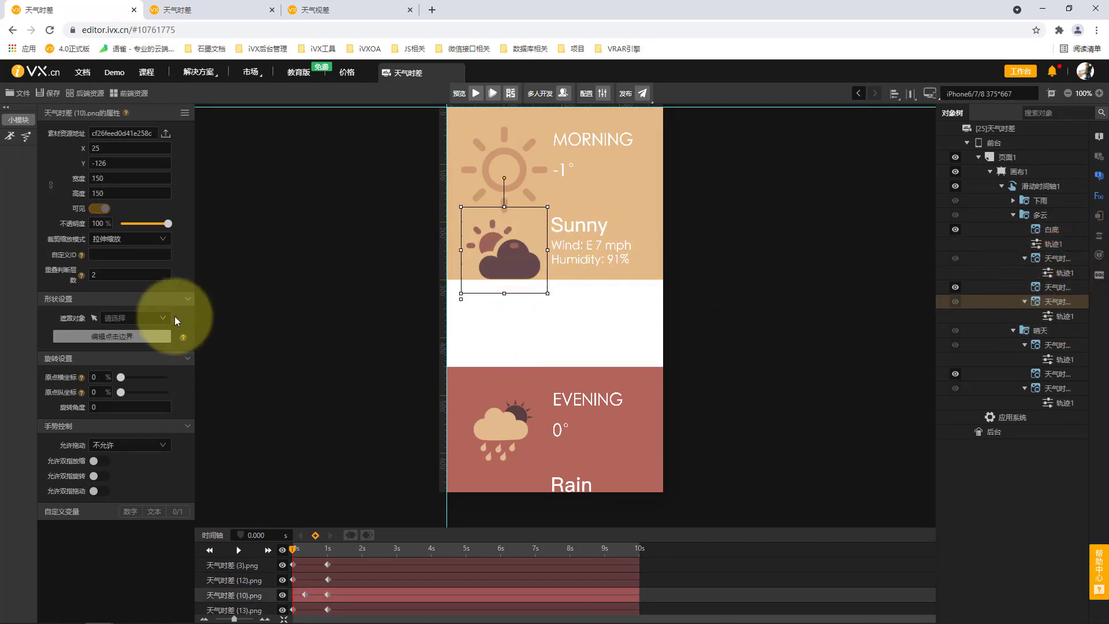
click(149, 319)
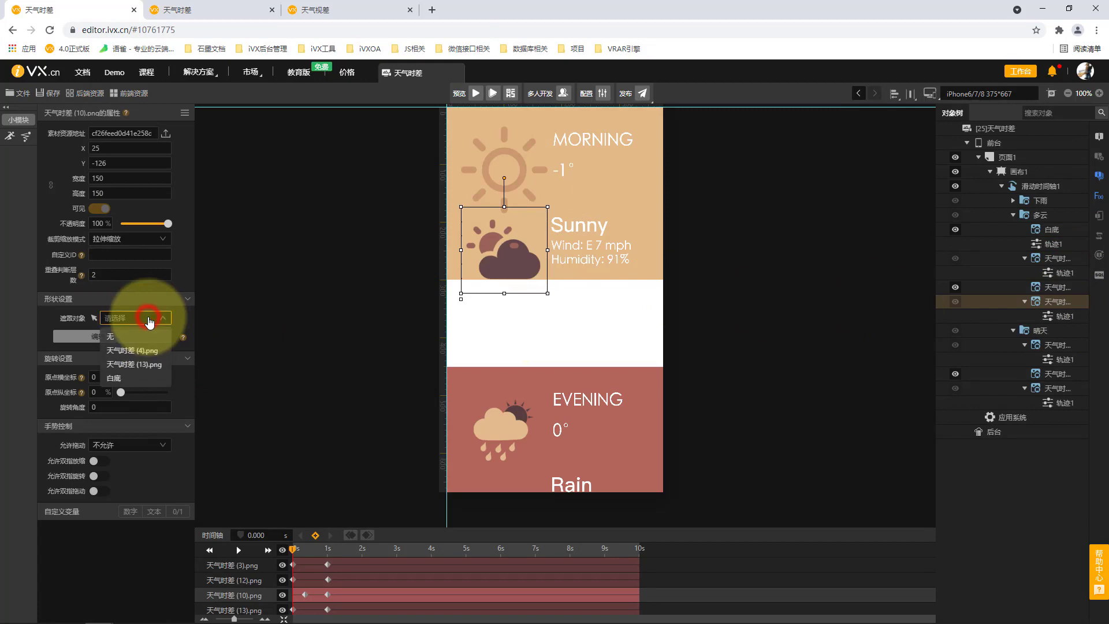
click(128, 379)
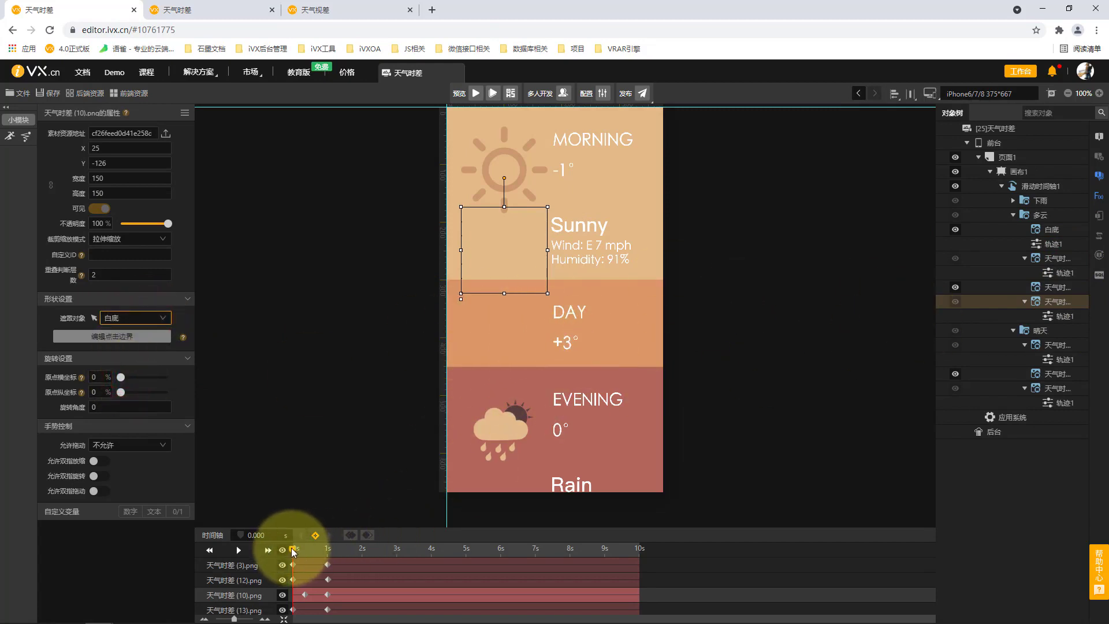
Step: Scrub the timeline and preview the app to check how the cloud icon is masked between sections
mouse_move(292, 553)
mouse_down()
mouse_move(346, 557)
mouse_move(292, 553)
mouse_up()
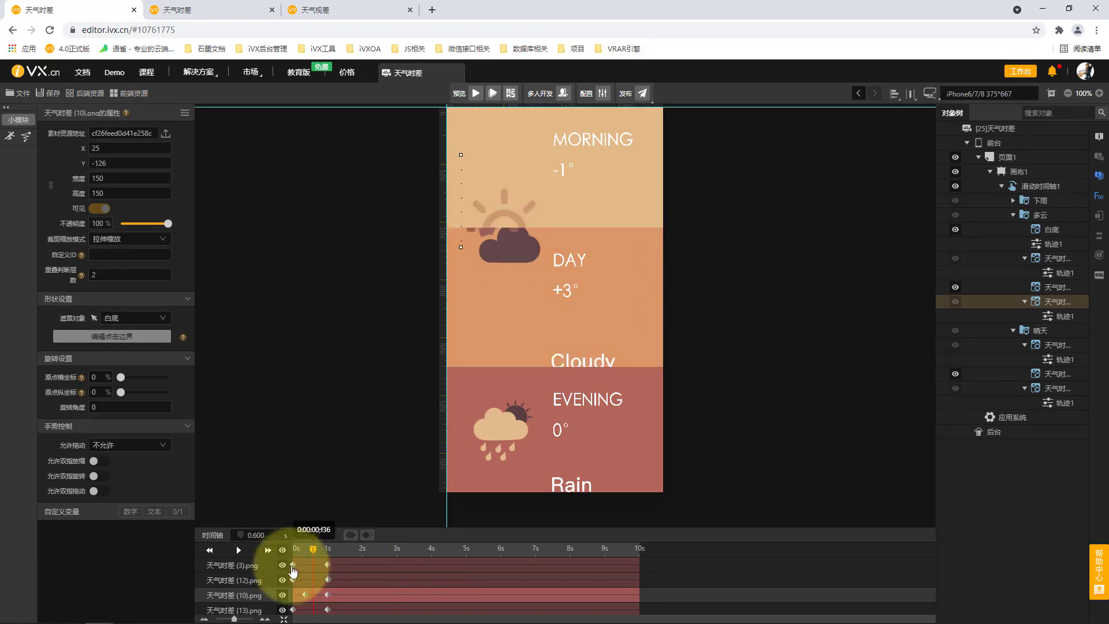
click(492, 93)
click(576, 373)
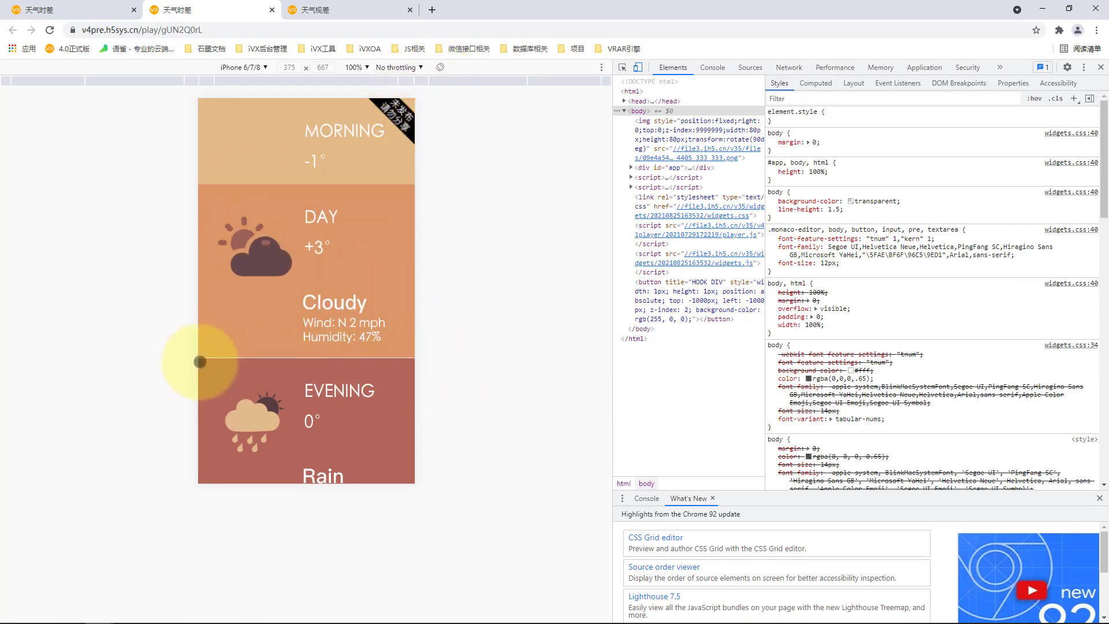
Step: Return to the editor and set the 多云 group's Y to 300
click(115, 10)
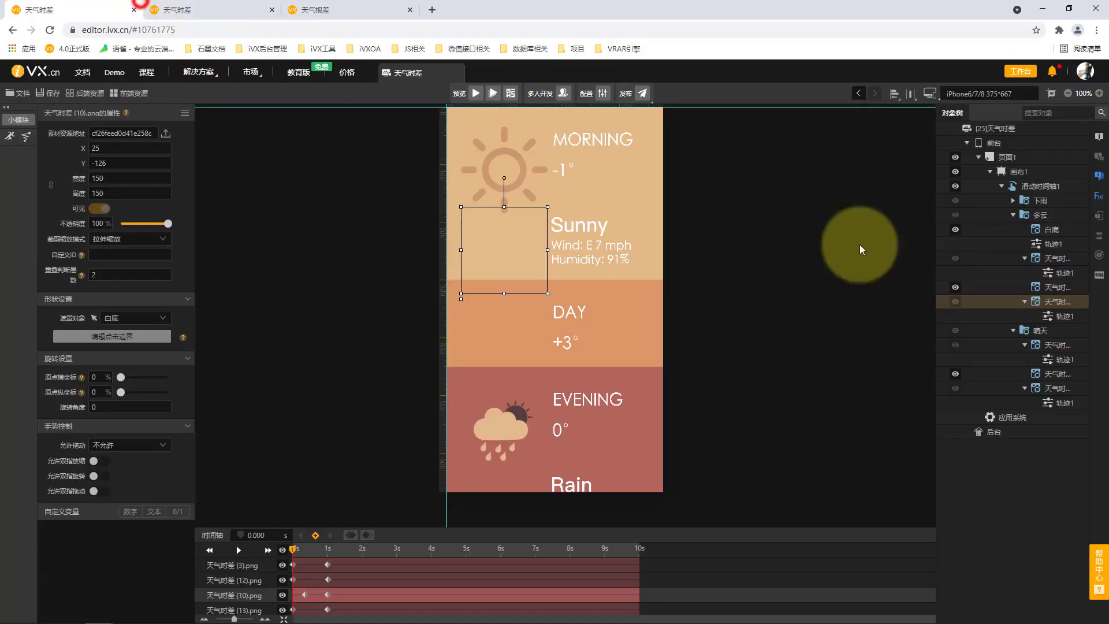
click(1048, 203)
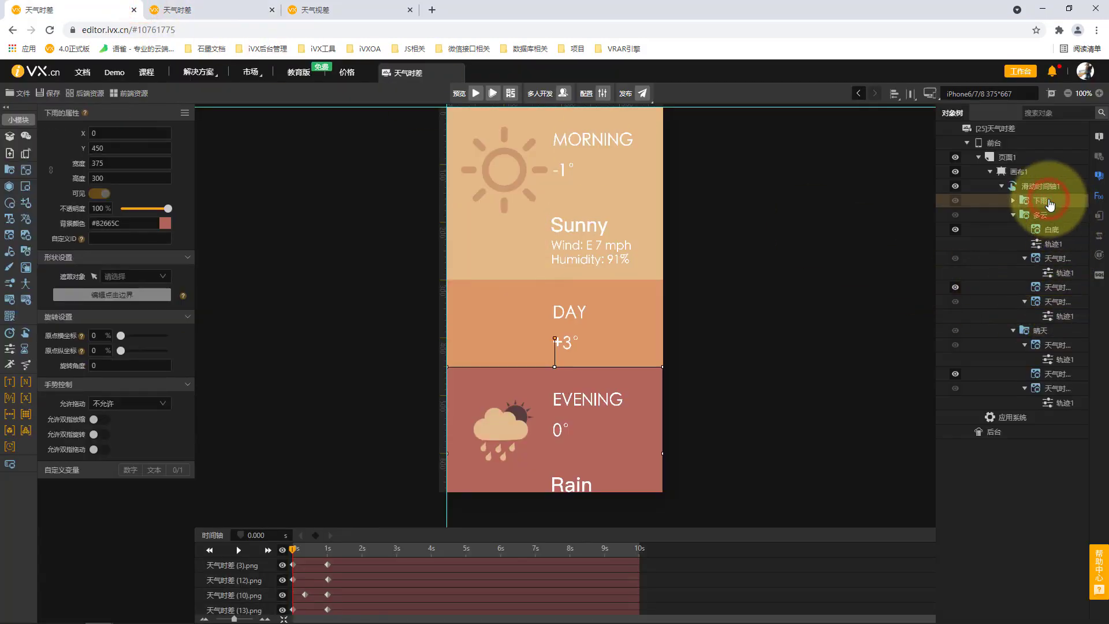
click(1057, 215)
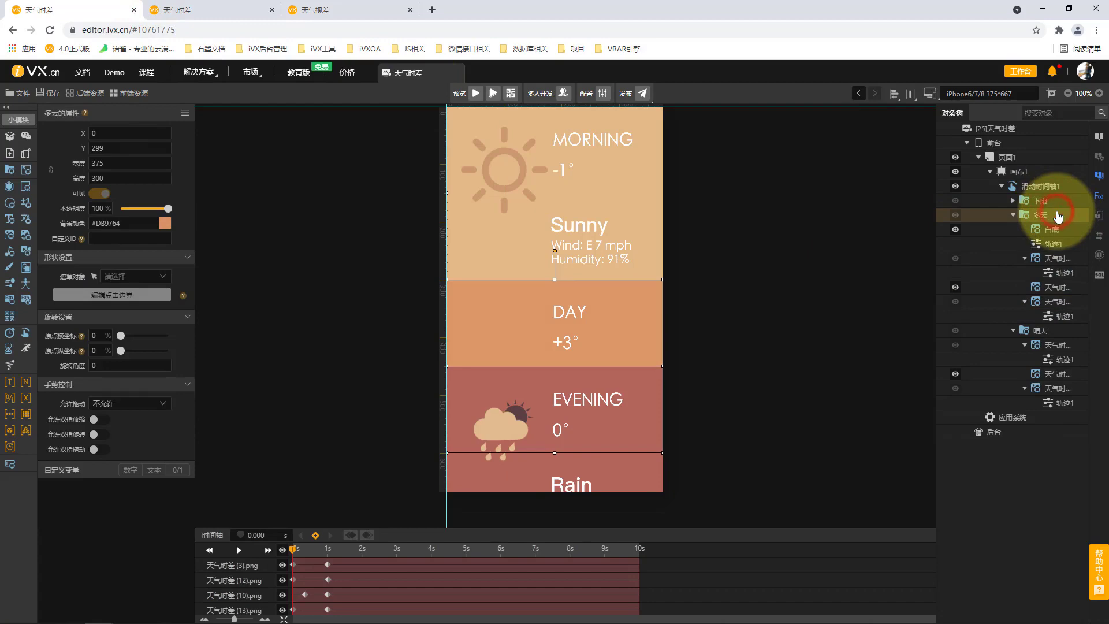
click(138, 150)
text(3)
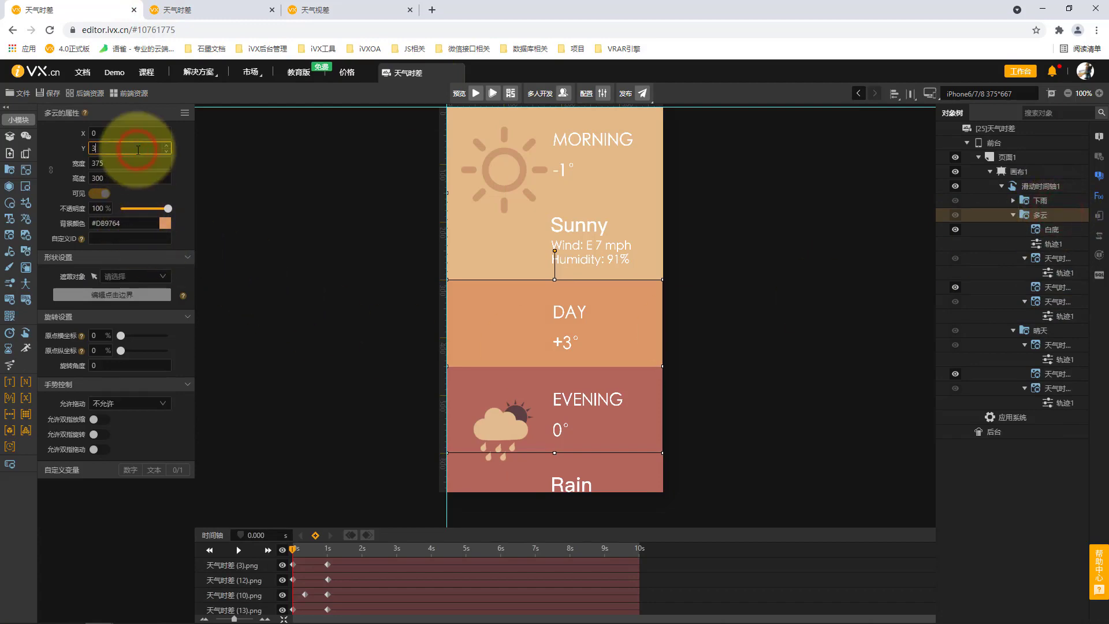
text(00)
Step: Preview the app again and swipe up and back down to check the transition between the morning and day sections
click(492, 93)
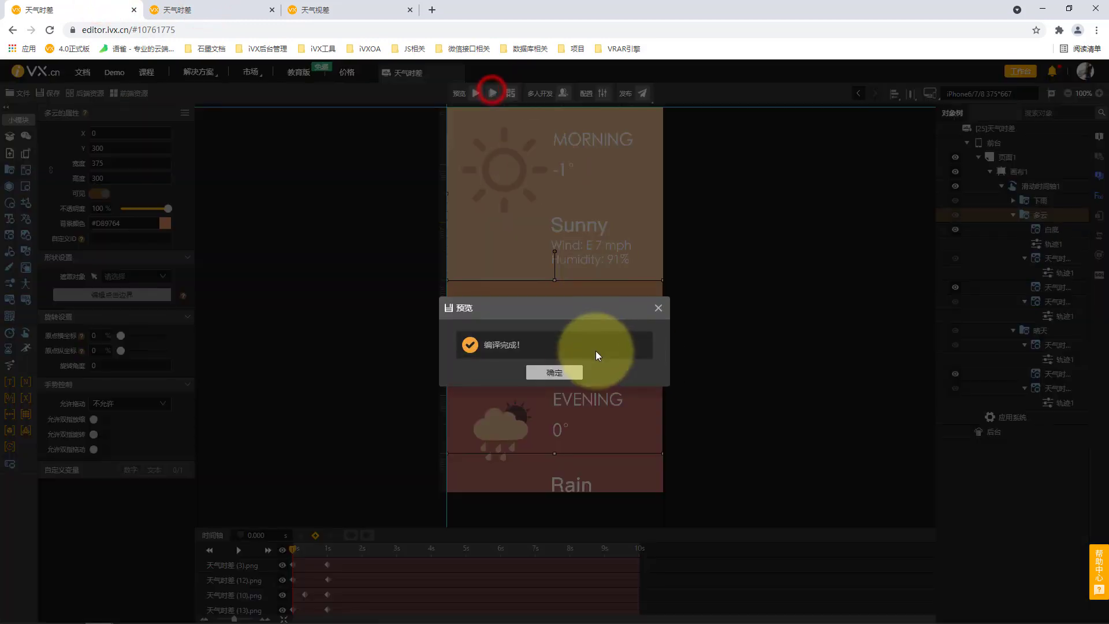
click(564, 369)
drag(367, 313, 400, 84)
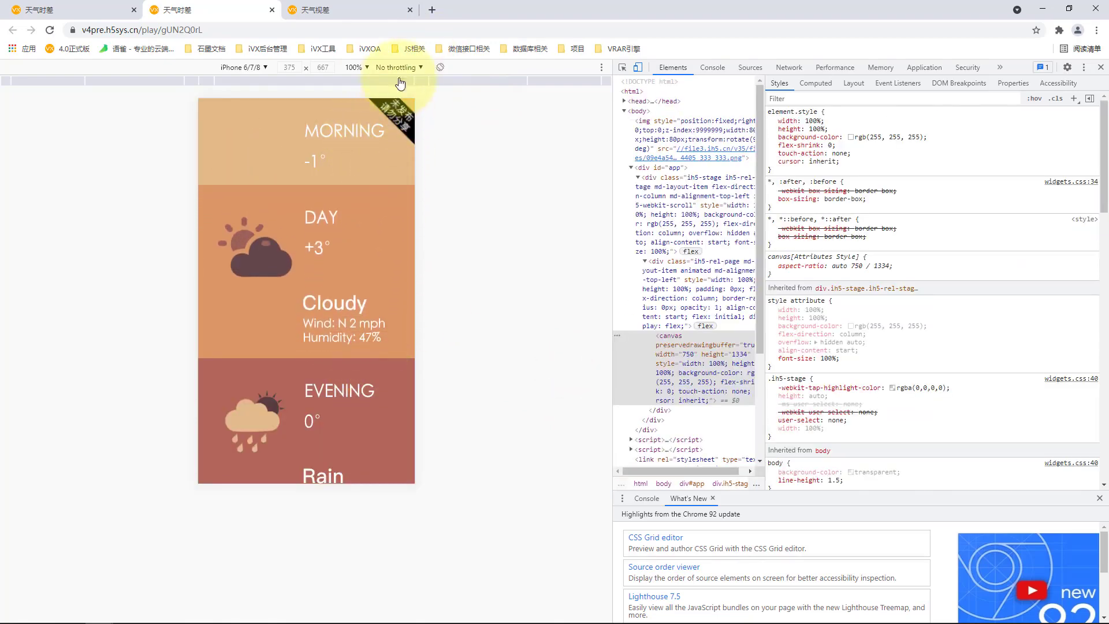
drag(382, 178, 383, 420)
Step: Return to the editor and select the 下雨 group
click(113, 11)
click(644, 477)
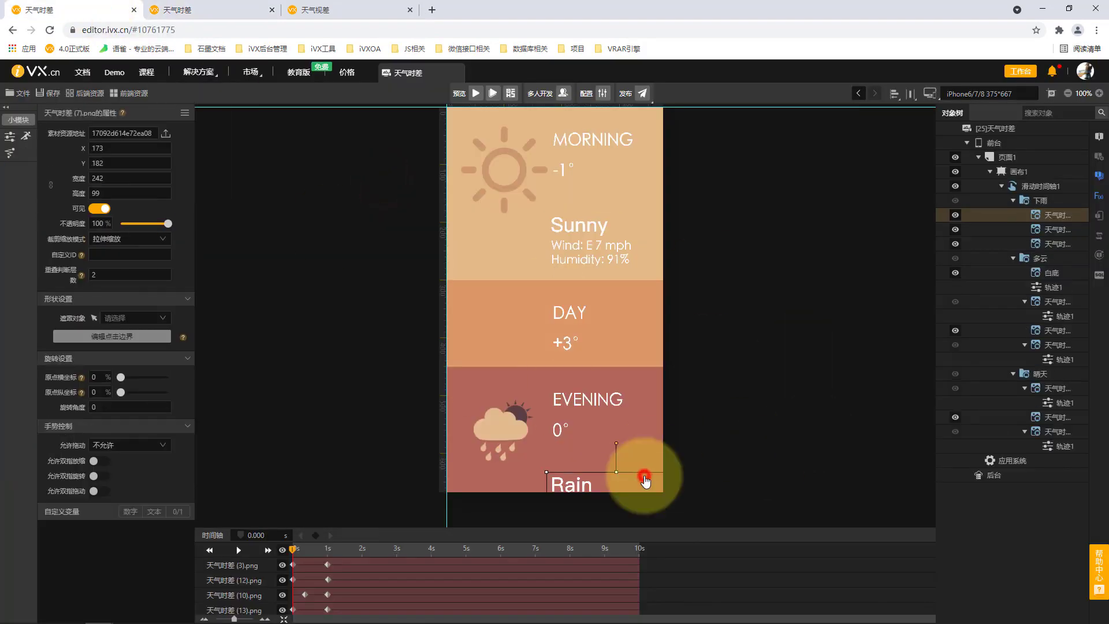
click(638, 379)
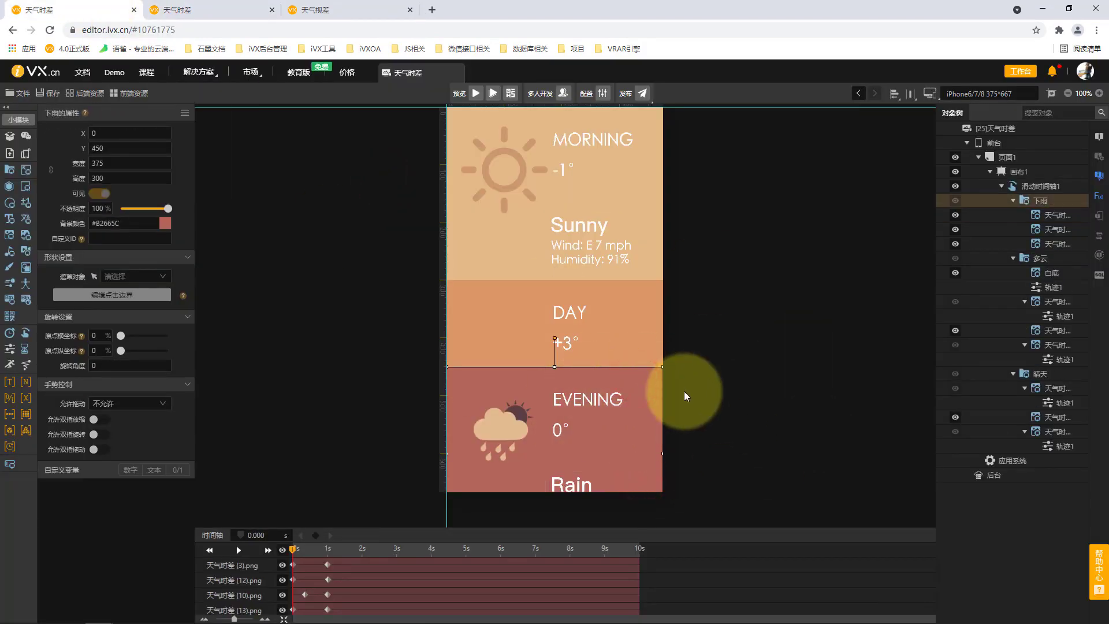
Step: Compare the evening section's motion in the app preview with the finished 天气视差 example by swiping through both
click(208, 5)
drag(370, 316, 388, 123)
click(354, 4)
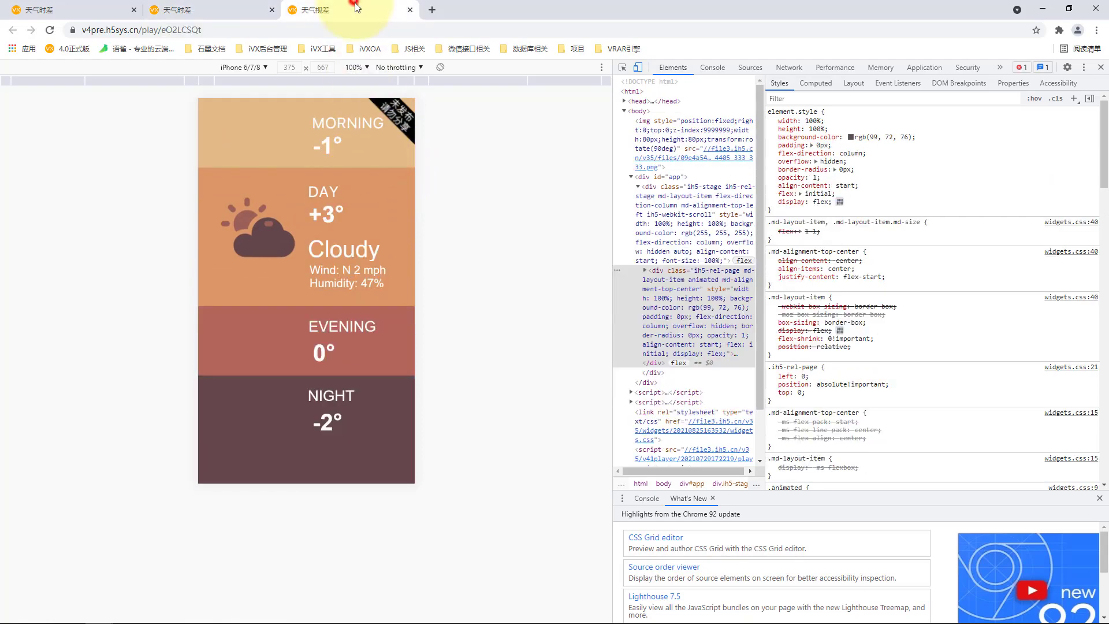
drag(389, 335, 383, 289)
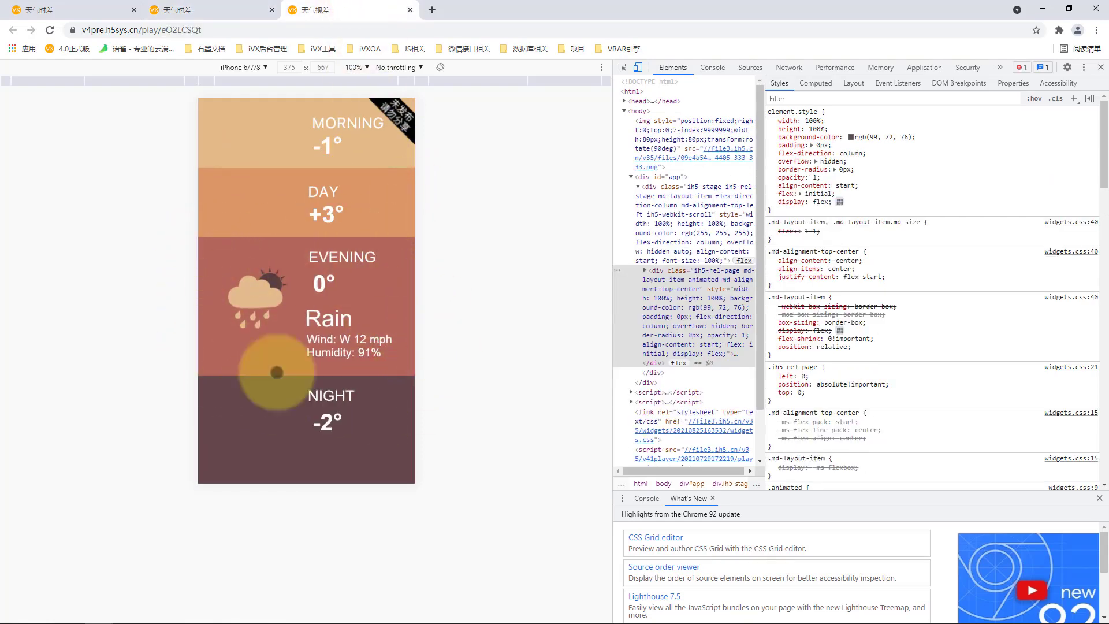
click(209, 9)
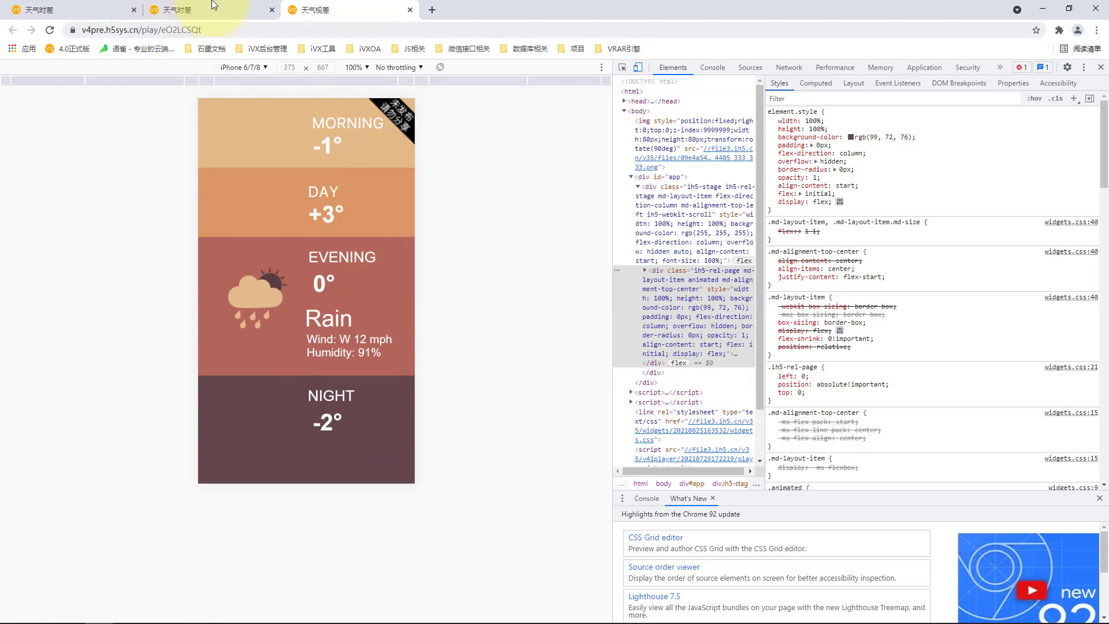
Step: Return to the editor, add a track to the 下雨 group and insert a keyframe at 1 second
click(75, 10)
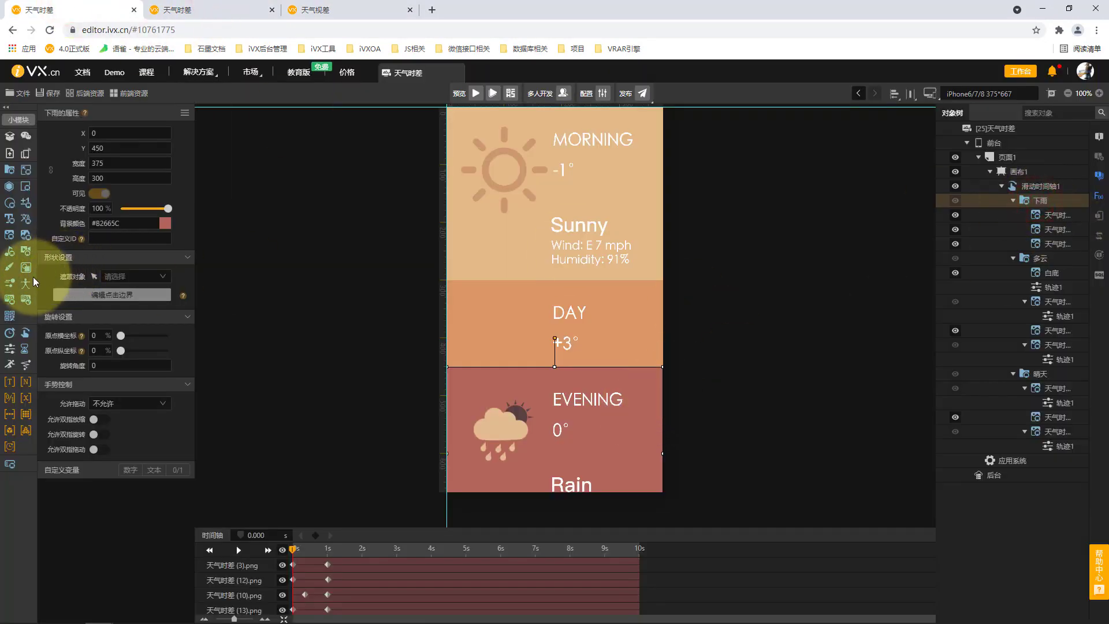
click(10, 349)
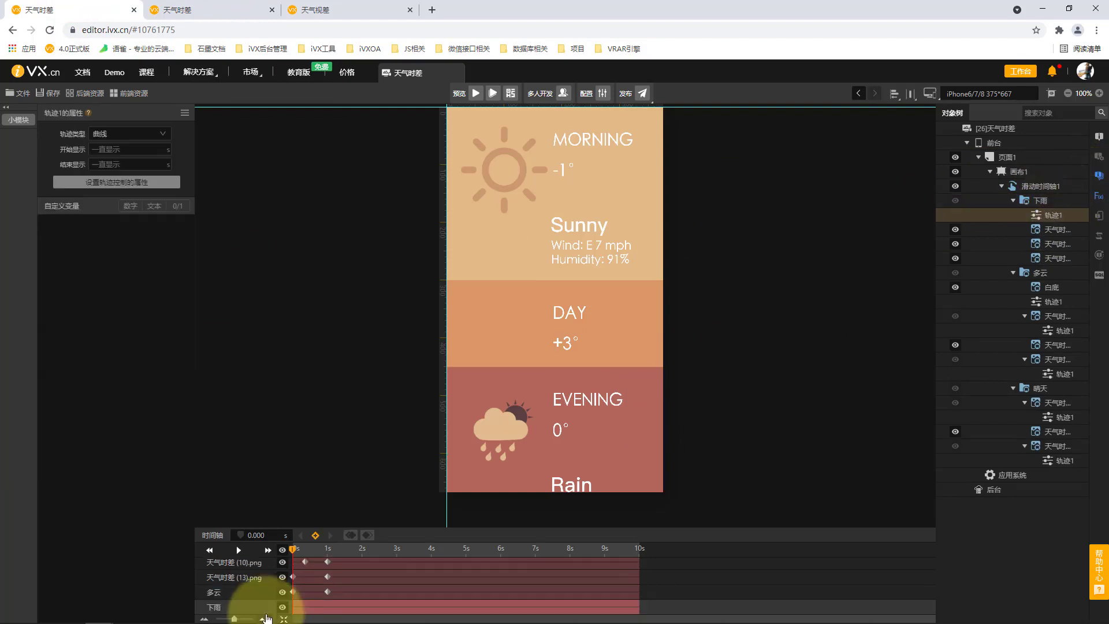
scroll(403, 597, down, 1)
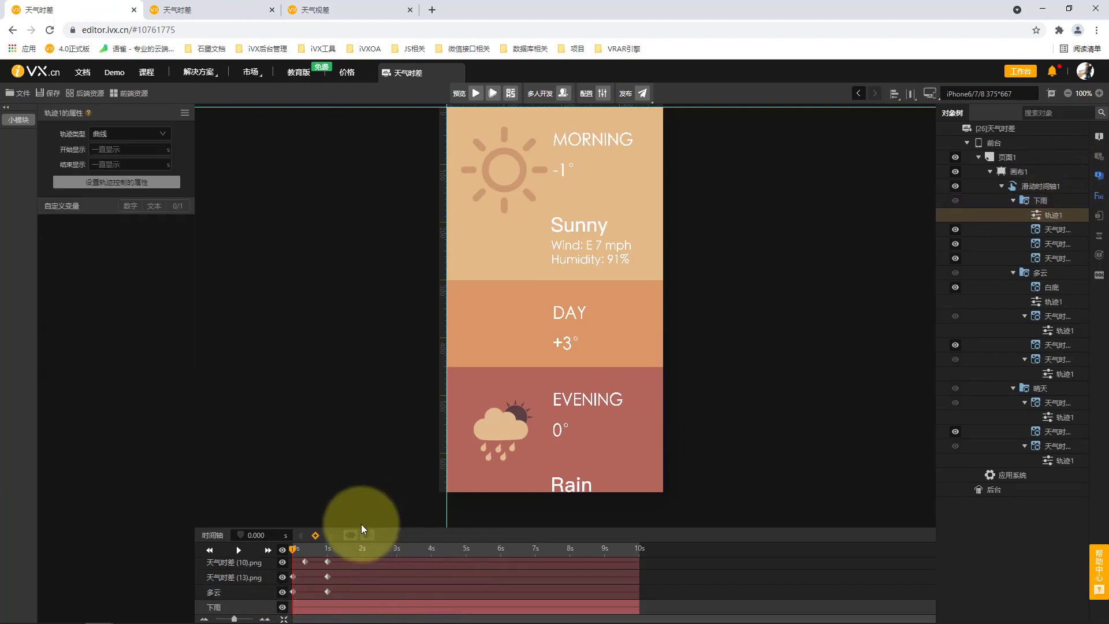
drag(294, 548, 330, 554)
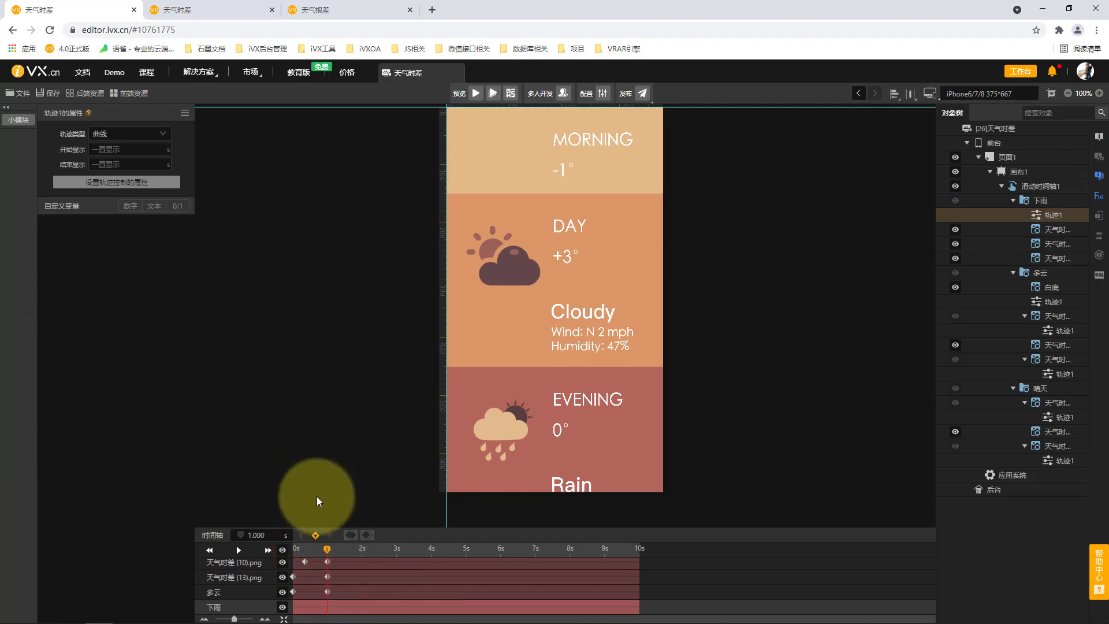
click(315, 535)
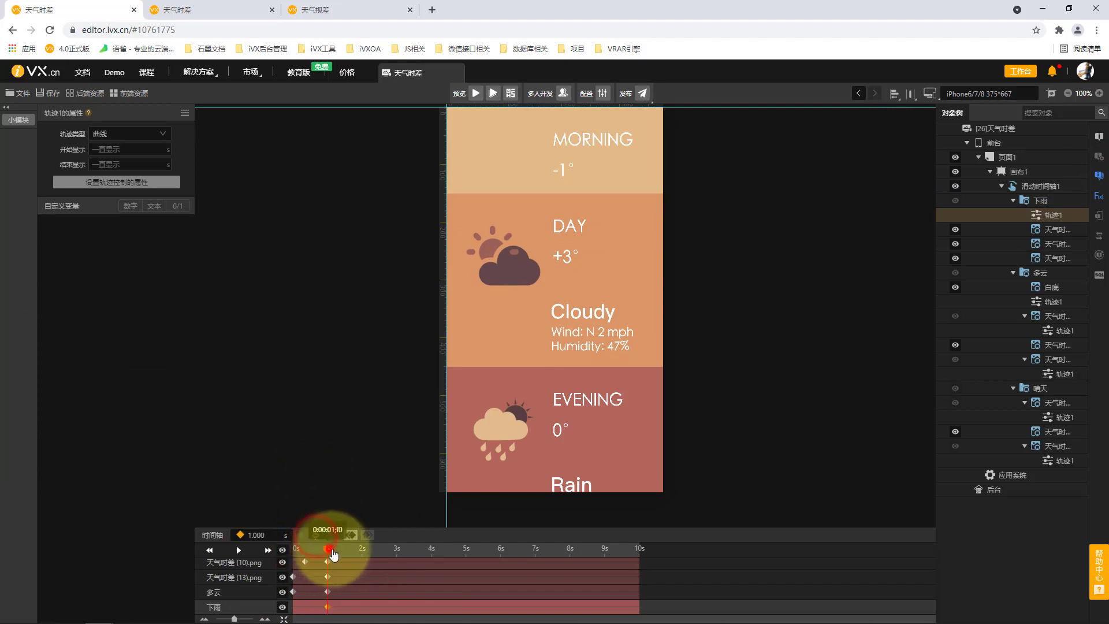
Step: Insert a keyframe at 2 seconds on the 下雨 group's track with Y set to 300, and scrub back to check the motion
drag(332, 552, 365, 558)
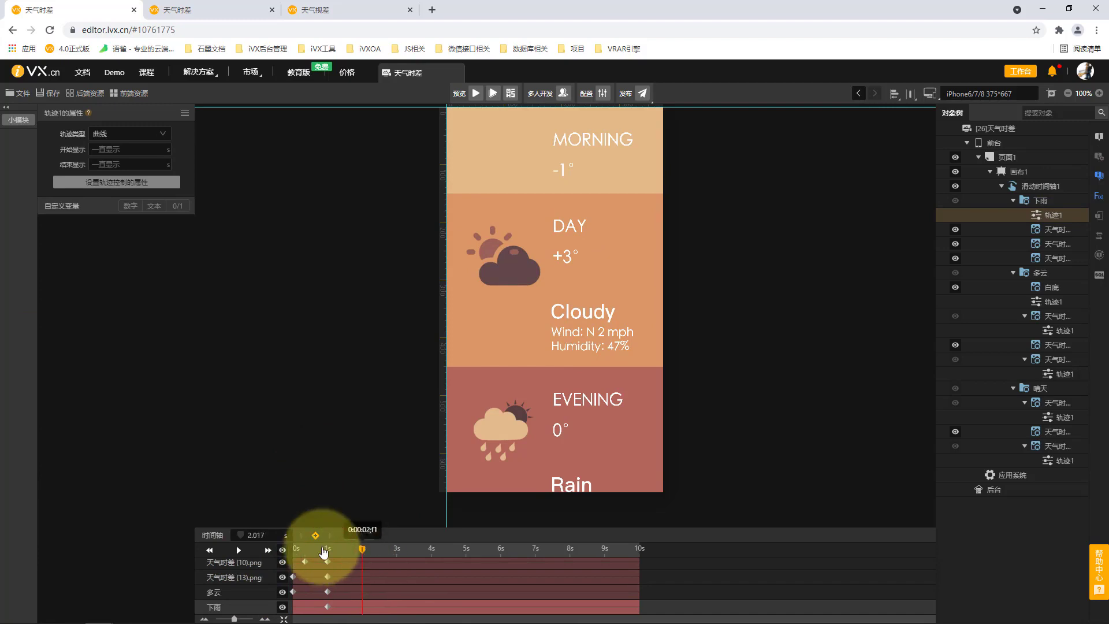
click(256, 529)
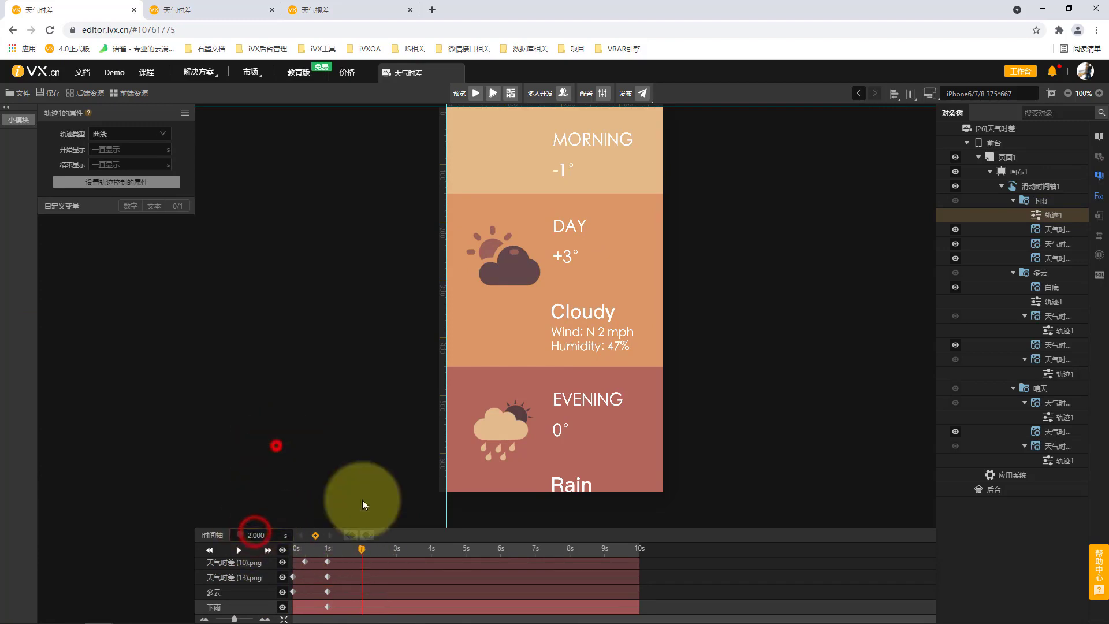
click(316, 535)
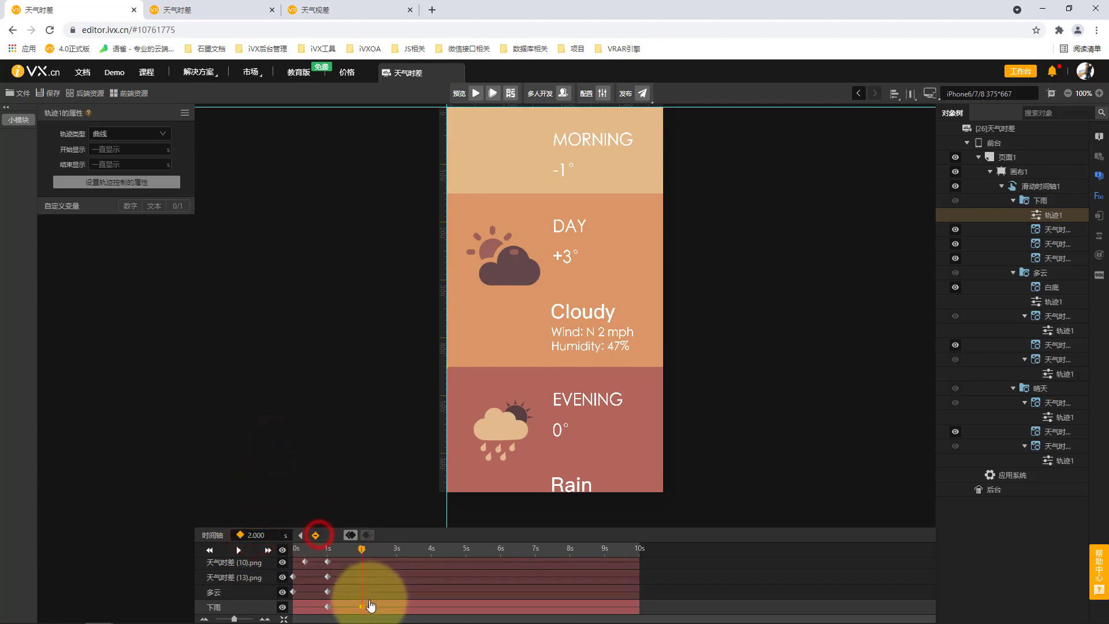
click(362, 607)
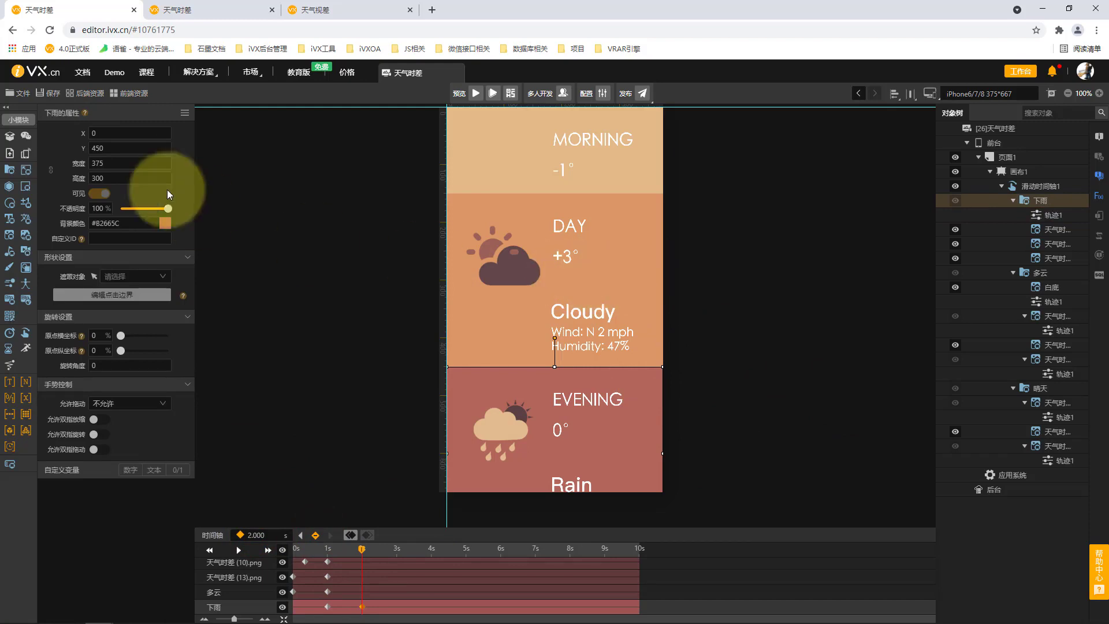
text(300)
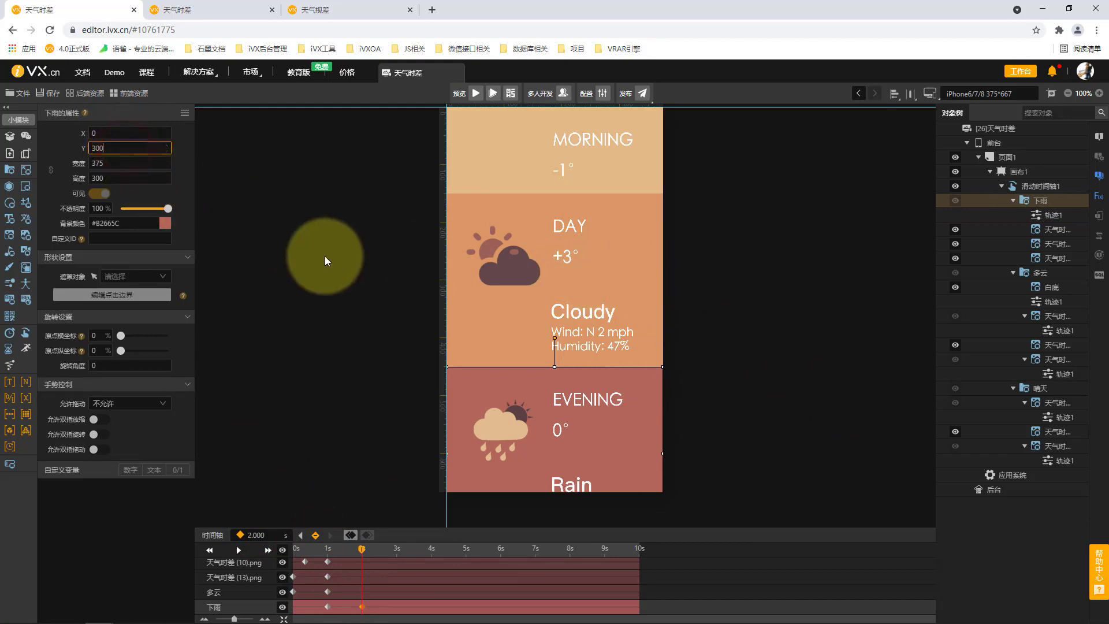
click(324, 256)
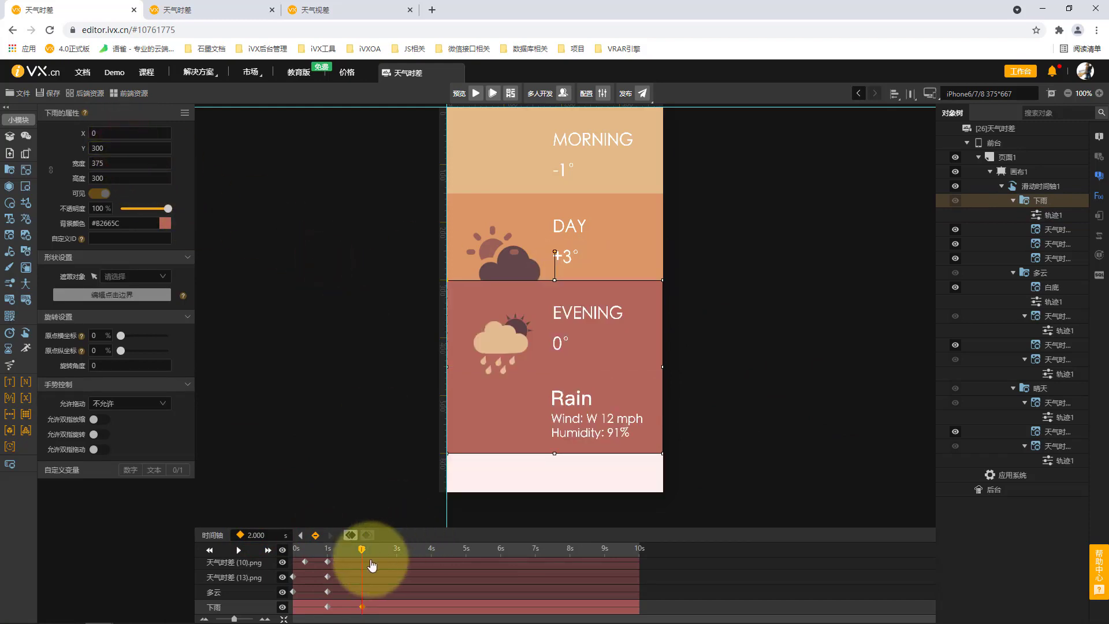
mouse_move(362, 553)
mouse_down()
mouse_move(298, 551)
mouse_move(364, 558)
mouse_move(334, 557)
mouse_move(350, 552)
mouse_up()
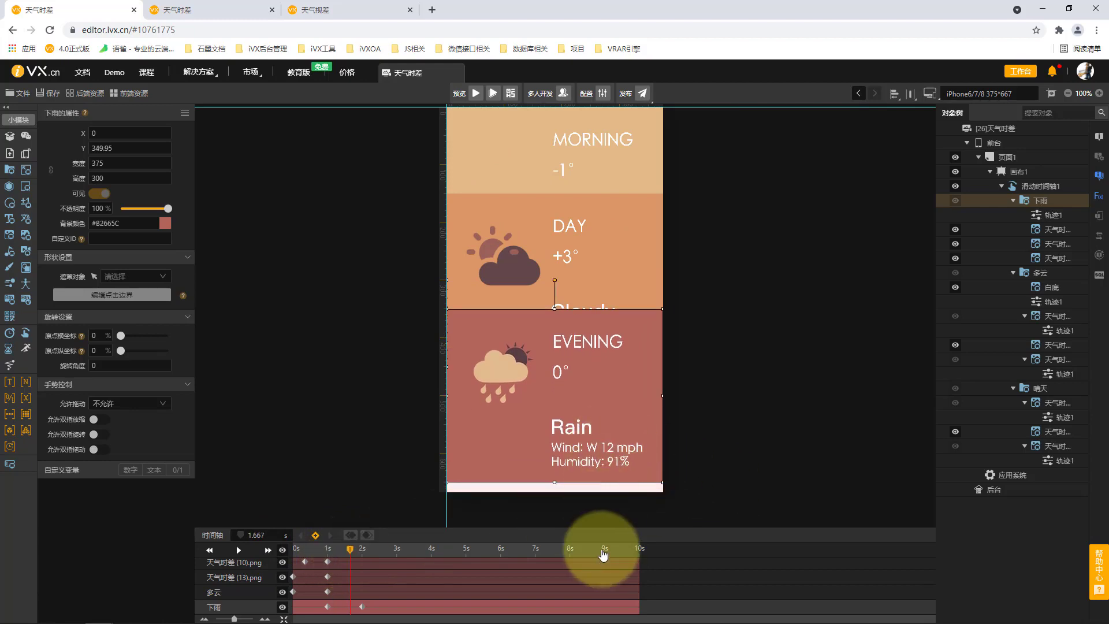
Step: Add a track to the Rain text image 天气时差 (7).png and insert a keyframe at 1 second
click(597, 446)
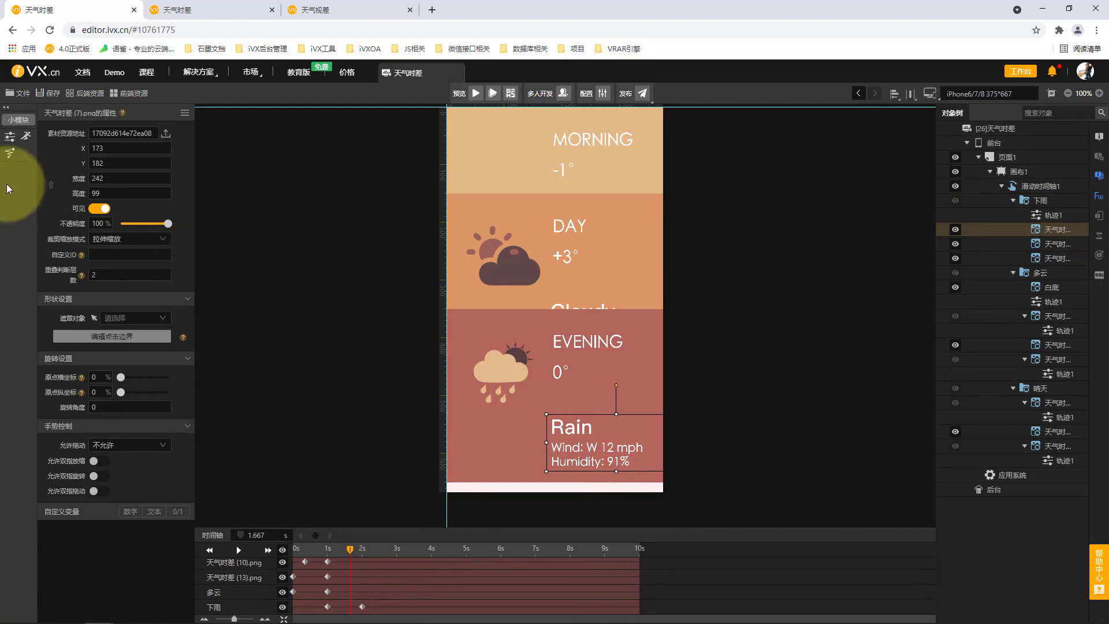
mouse_move(9, 139)
mouse_down()
mouse_move(1089, 235)
mouse_move(1044, 239)
mouse_move(1056, 231)
mouse_up()
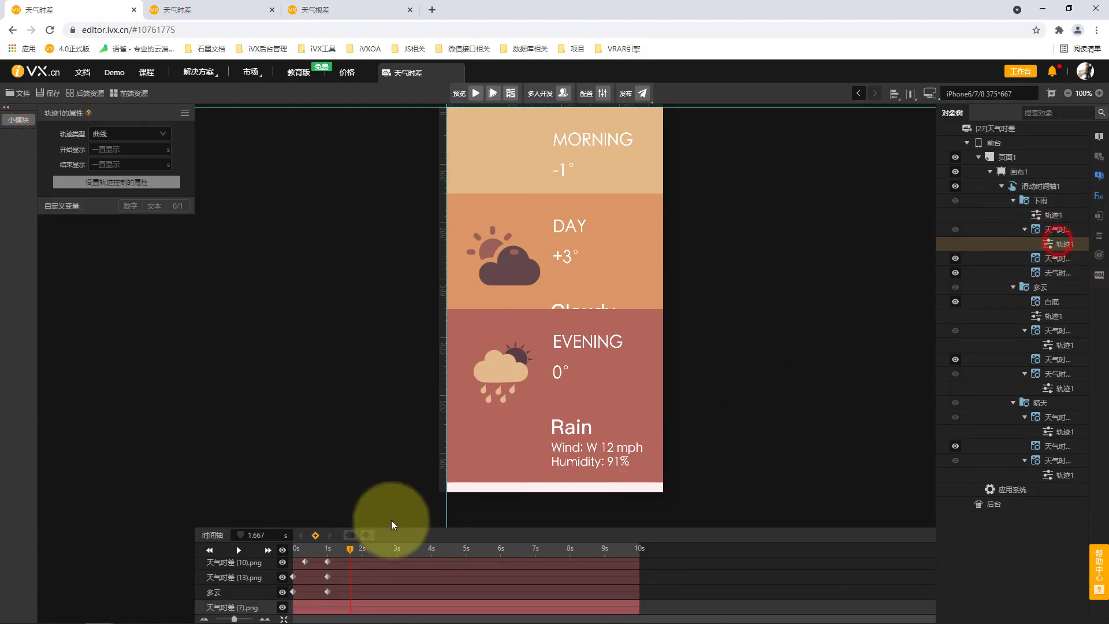
click(263, 534)
text(1)
click(299, 459)
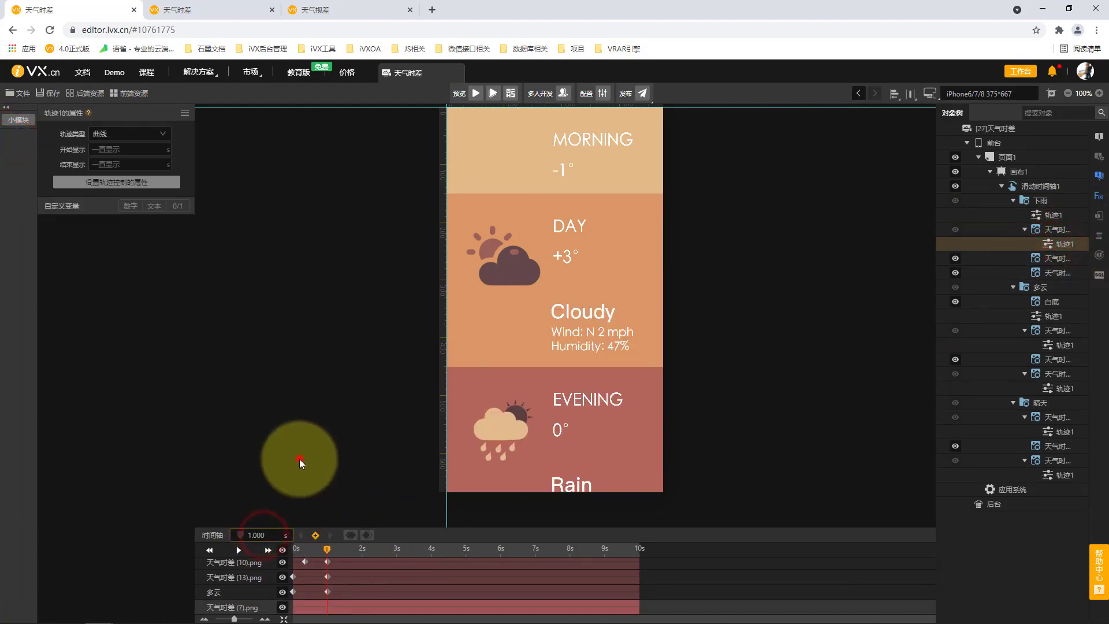
click(327, 550)
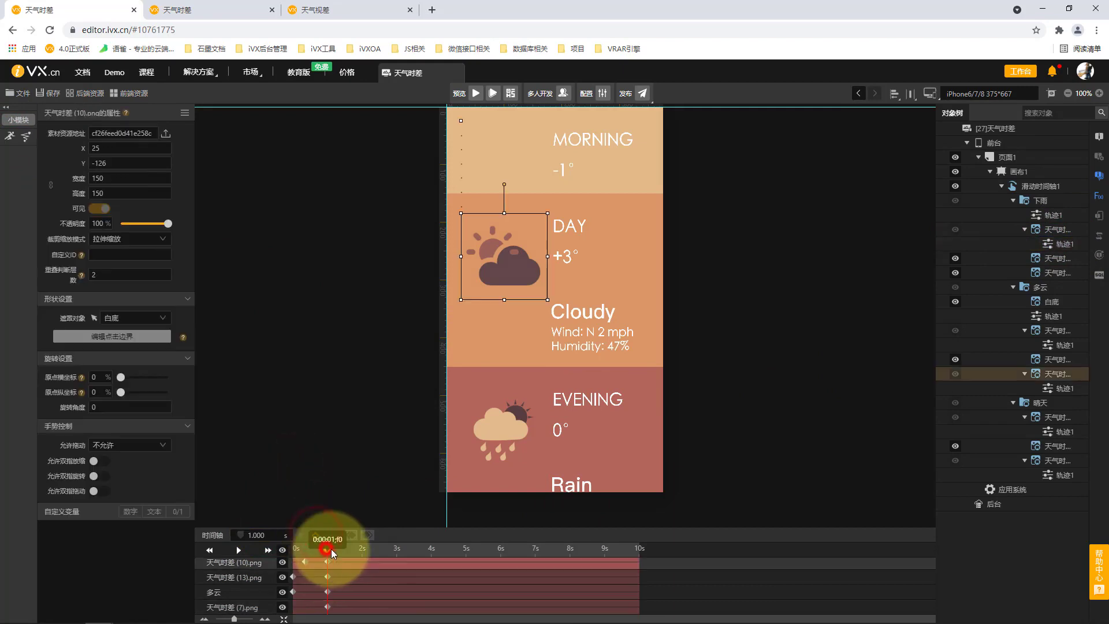
Step: Reselect the Rain text image 天气时差 (7).png and insert a keyframe at 2 seconds on its track
scroll(358, 595, down, 1)
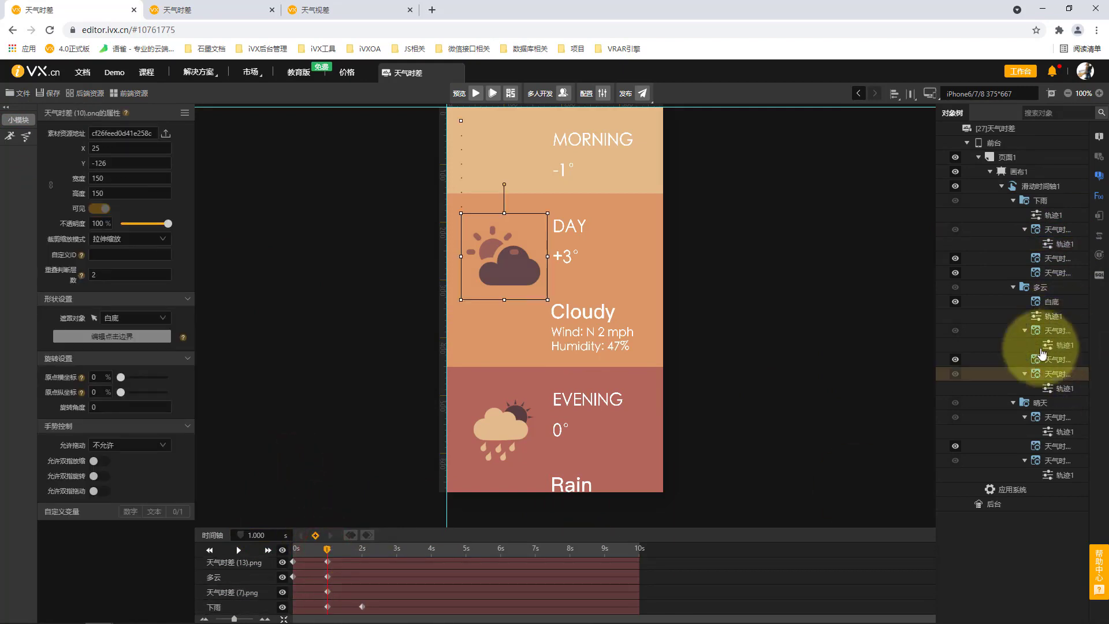
click(587, 400)
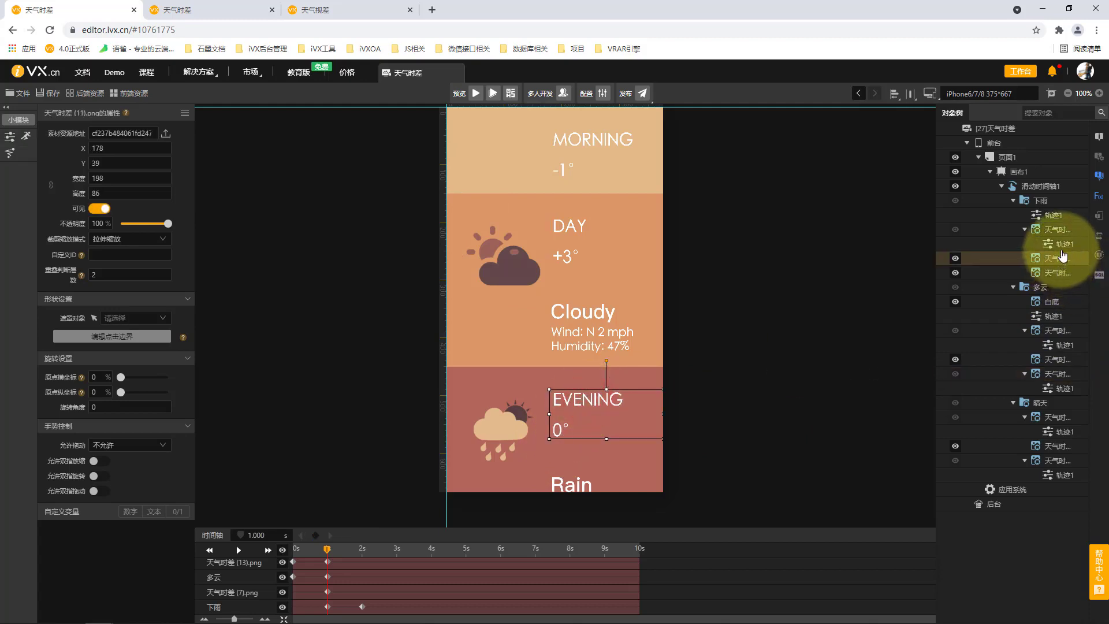
click(574, 479)
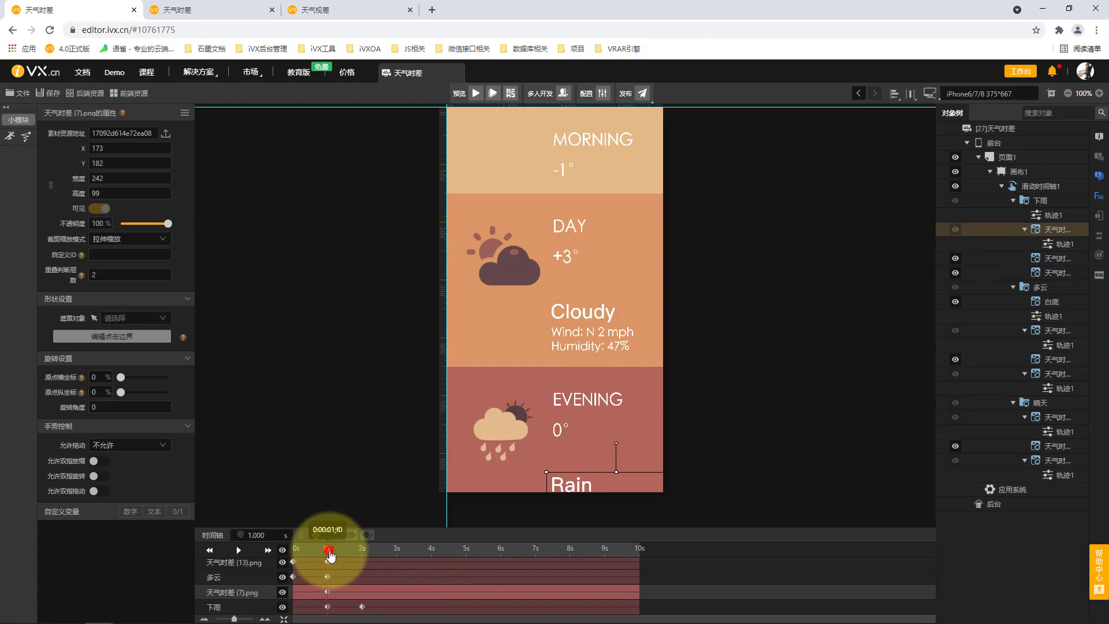
drag(330, 555, 363, 552)
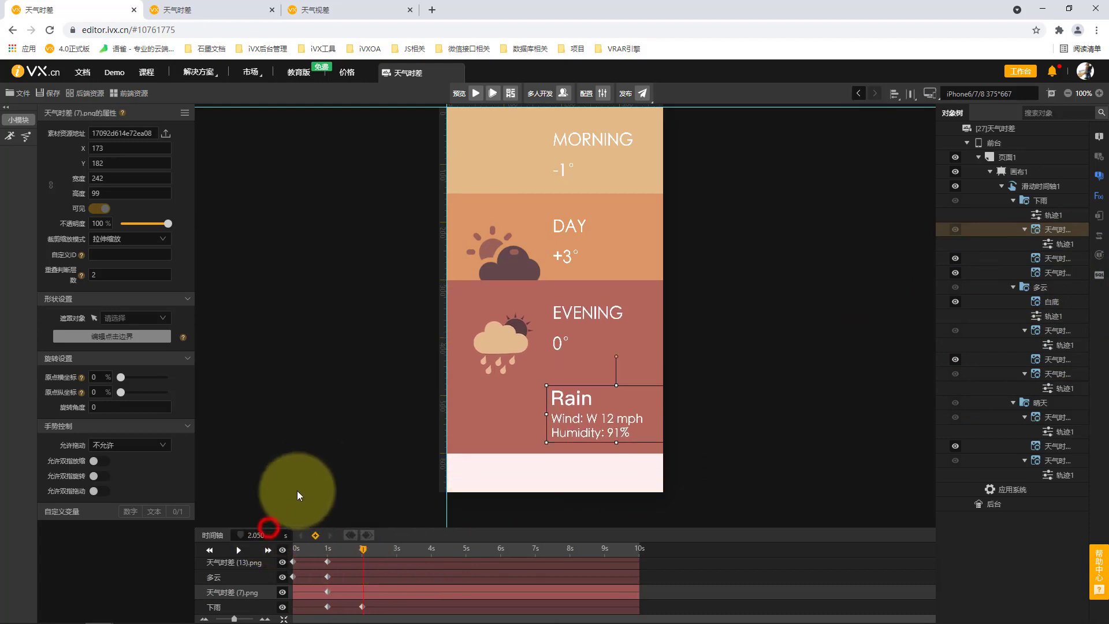
click(266, 533)
click(316, 536)
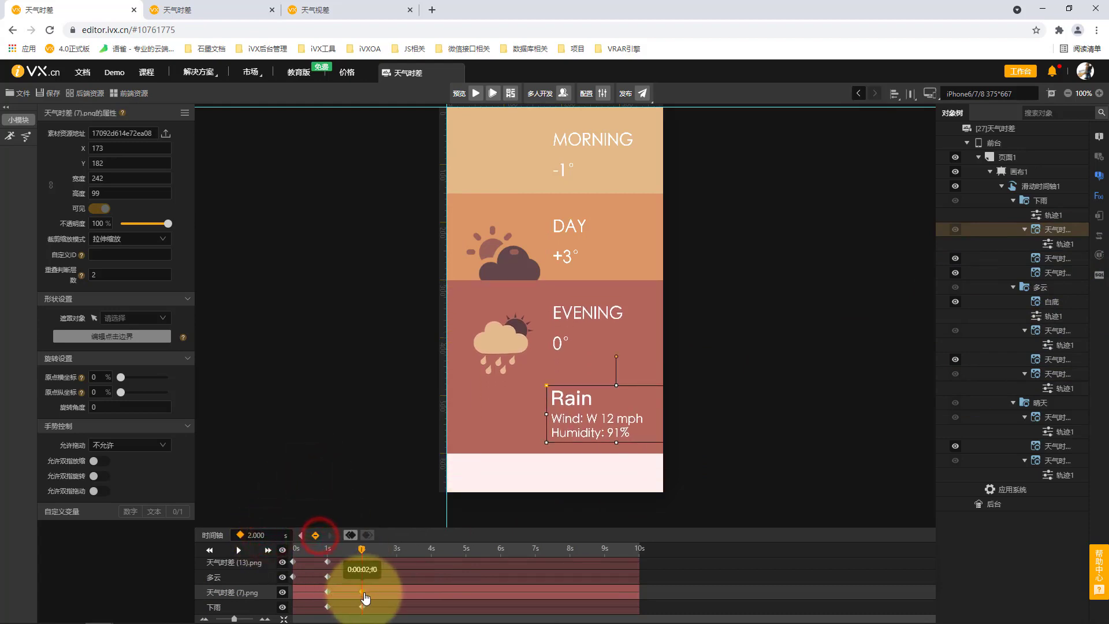
Step: Set Y to 250 at the 1-second keyframe of 天气时差 (7).png and scrub the timeline to check the Rain text motion
click(327, 591)
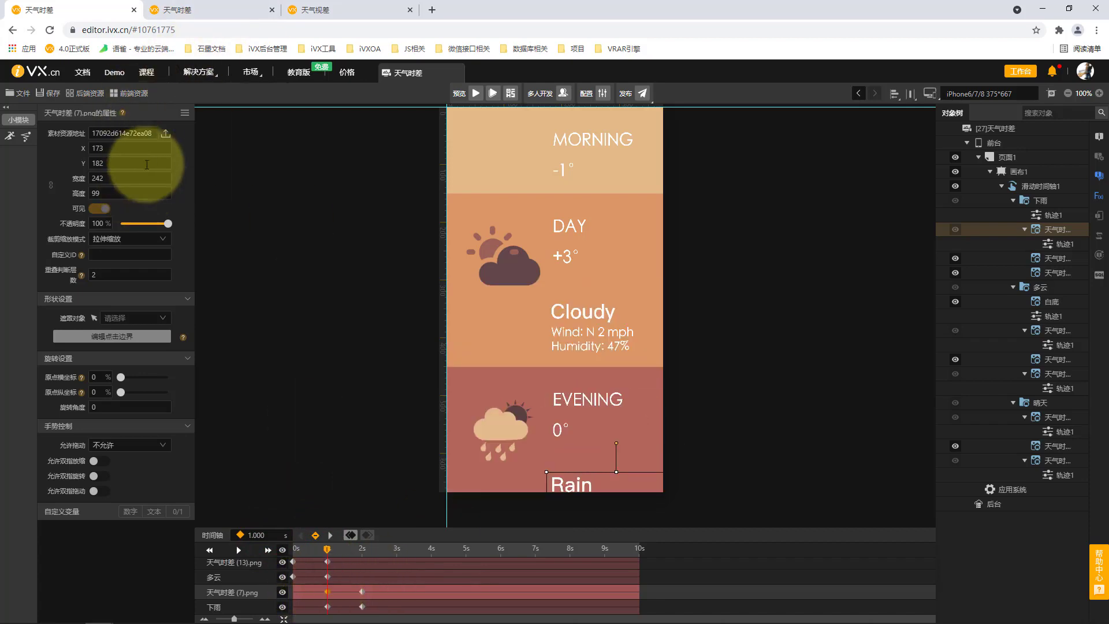
text(25)
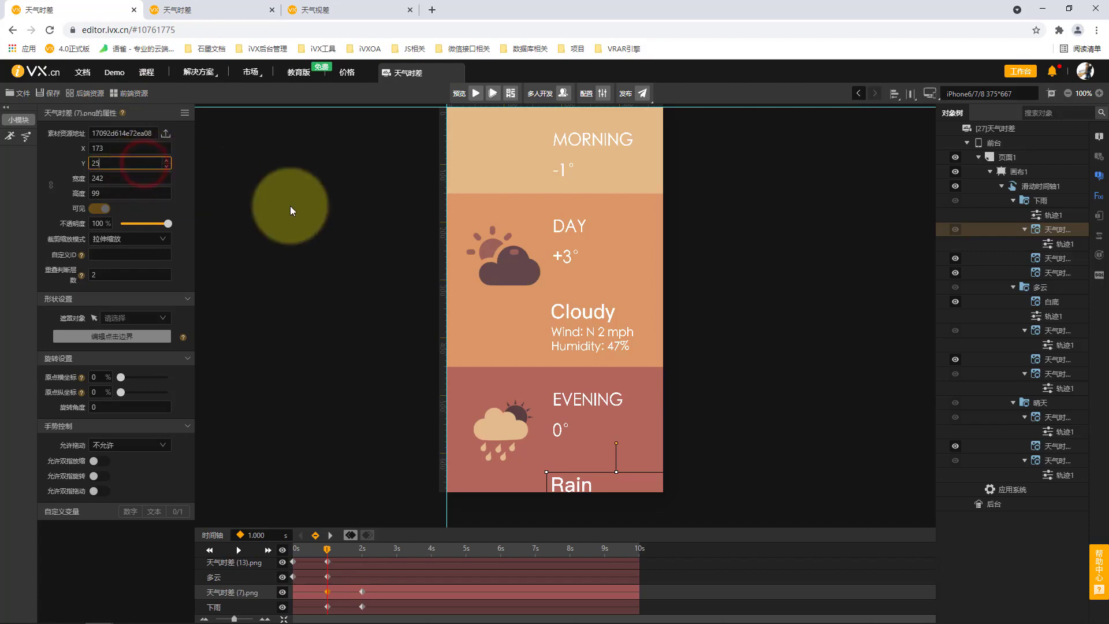
text(0)
click(299, 209)
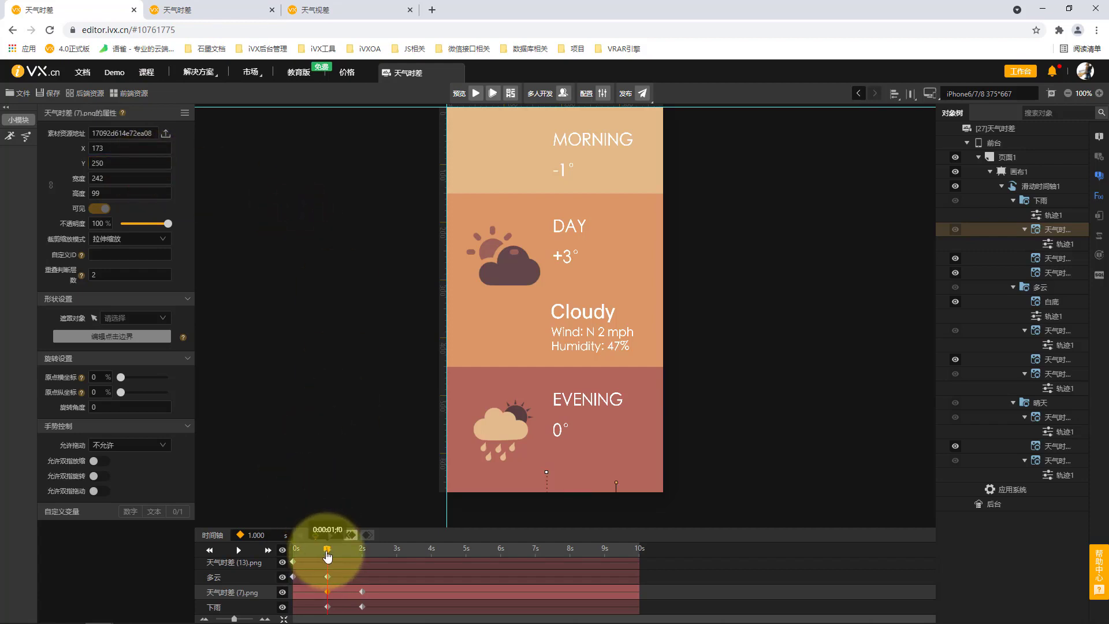
drag(326, 549, 381, 566)
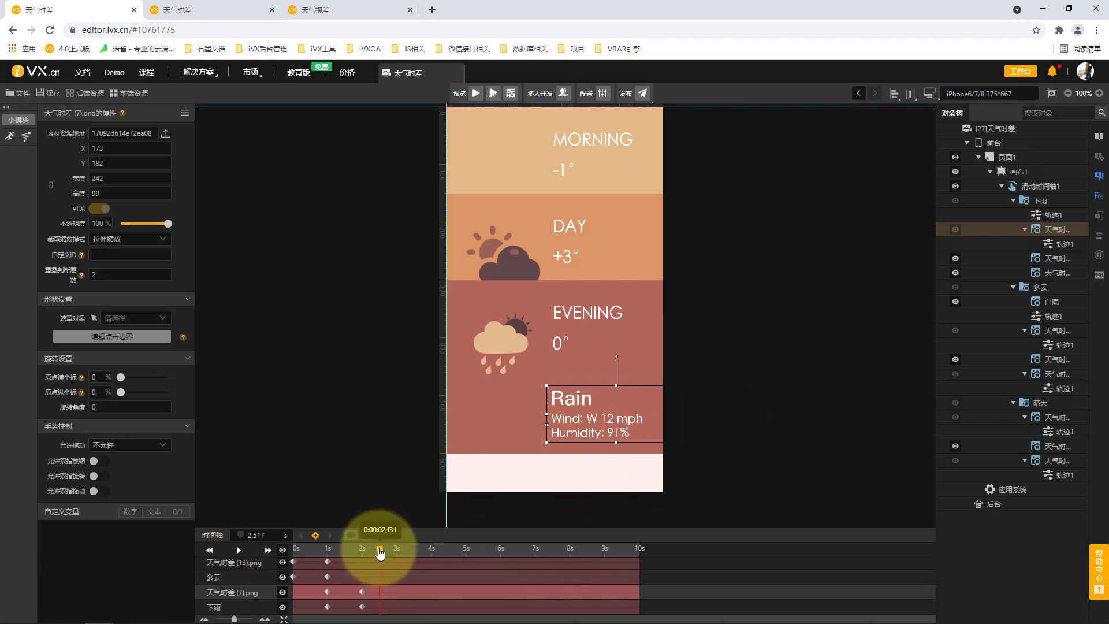
drag(379, 551, 327, 548)
click(618, 329)
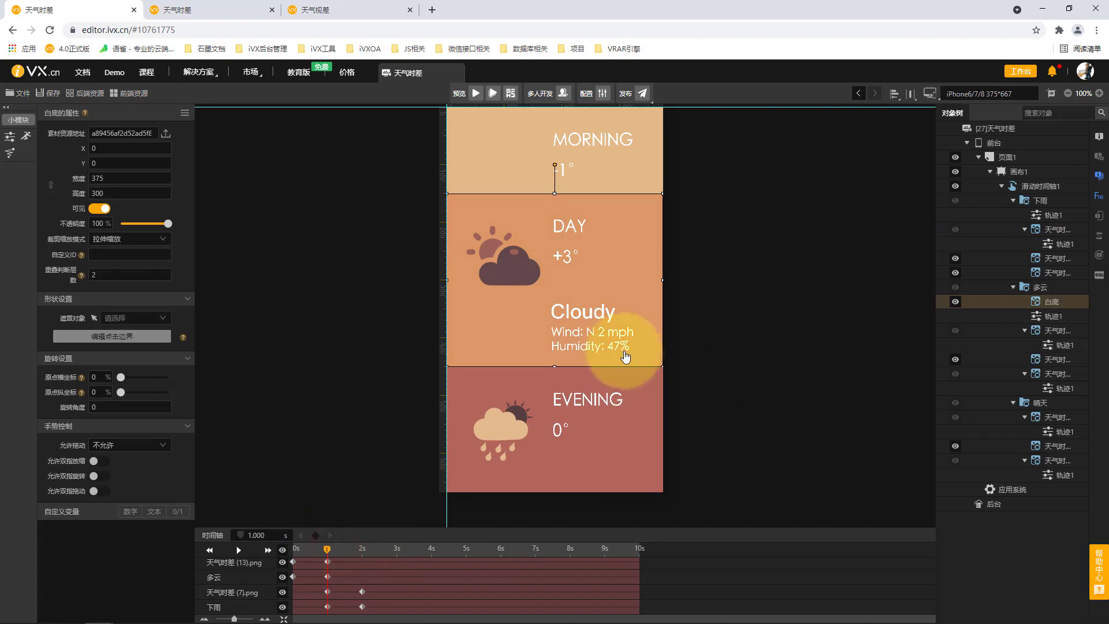
Step: Switch to the finished 天气视差 preview and swipe through its sections to examine how the Rain and Cloudy content moves
click(322, 9)
click(355, 319)
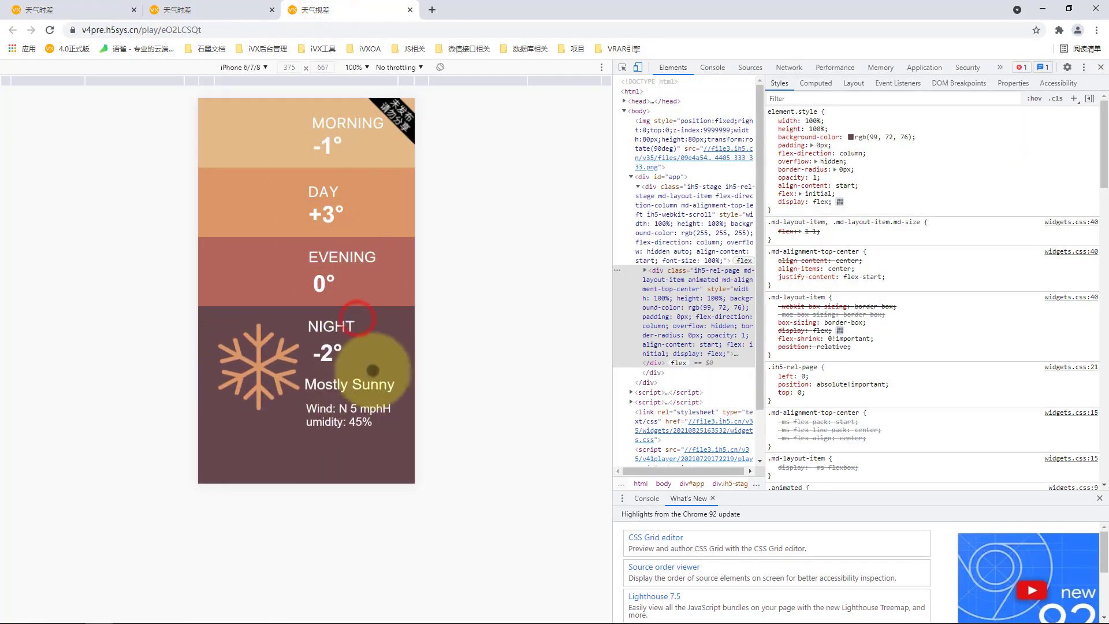
click(374, 289)
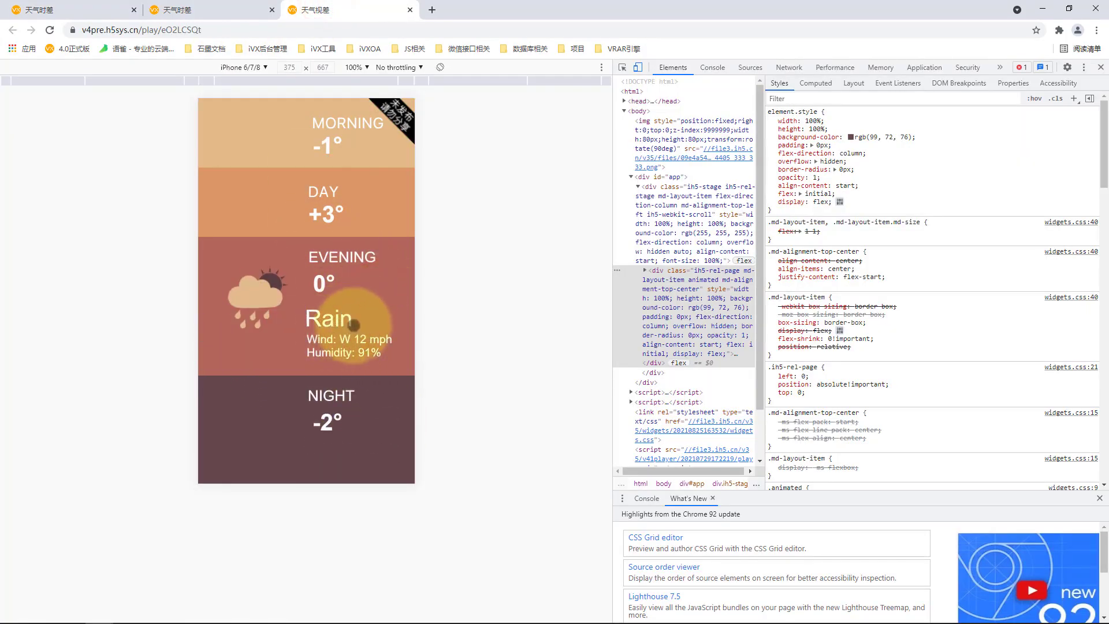
click(391, 346)
click(396, 376)
click(394, 349)
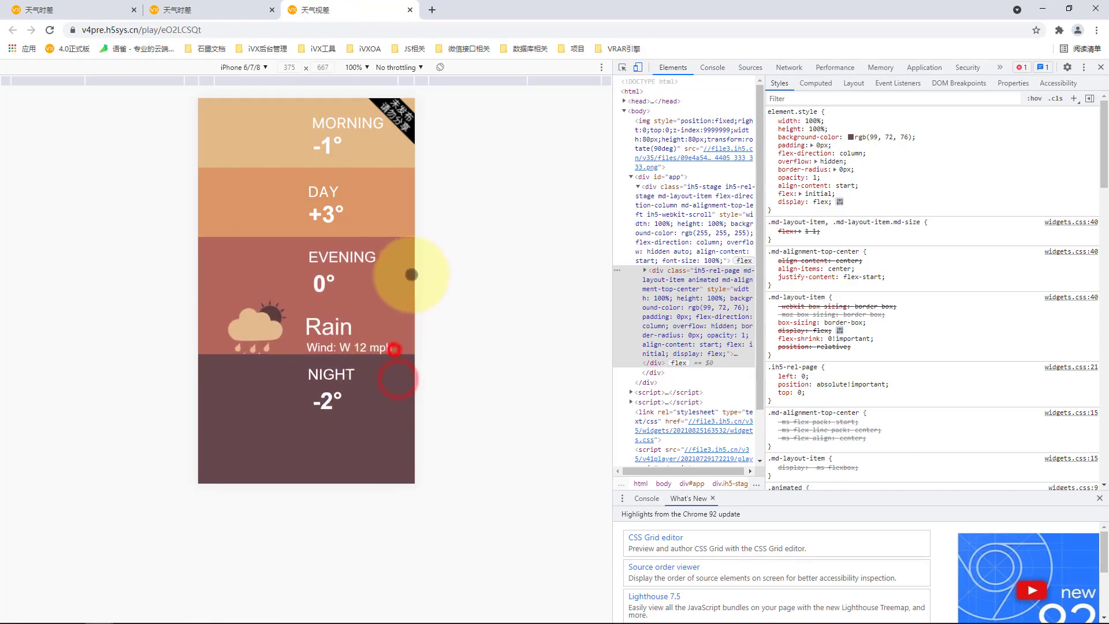
click(351, 287)
click(394, 291)
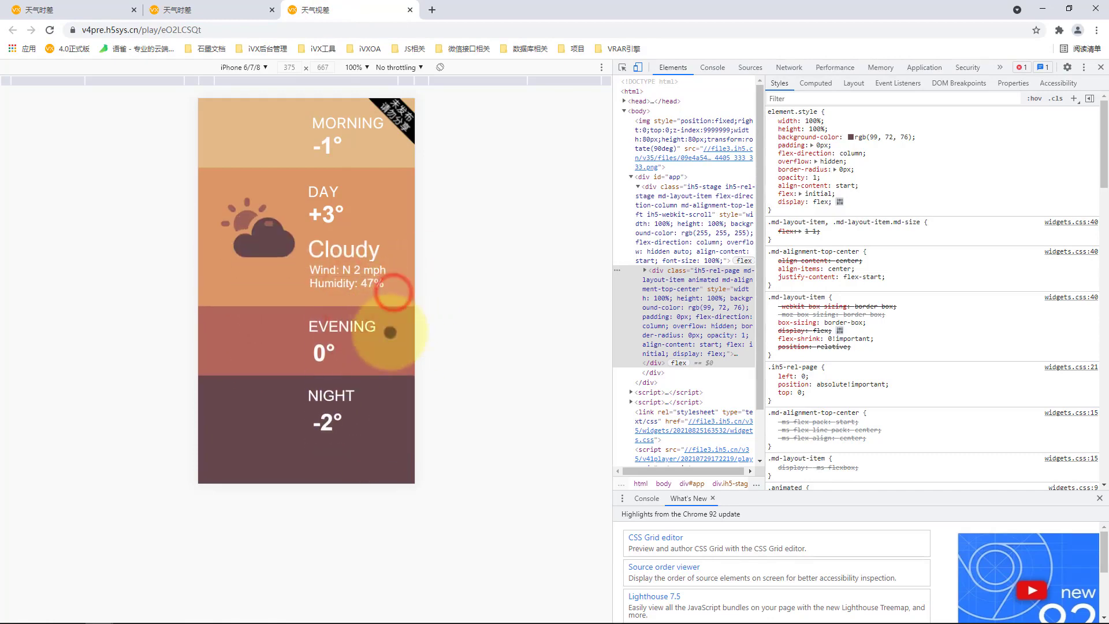
click(390, 332)
Step: Return to the editor and insert a keyframe at 2 seconds on the track of the Cloudy text image 天气时差 (13).png
click(107, 10)
click(581, 317)
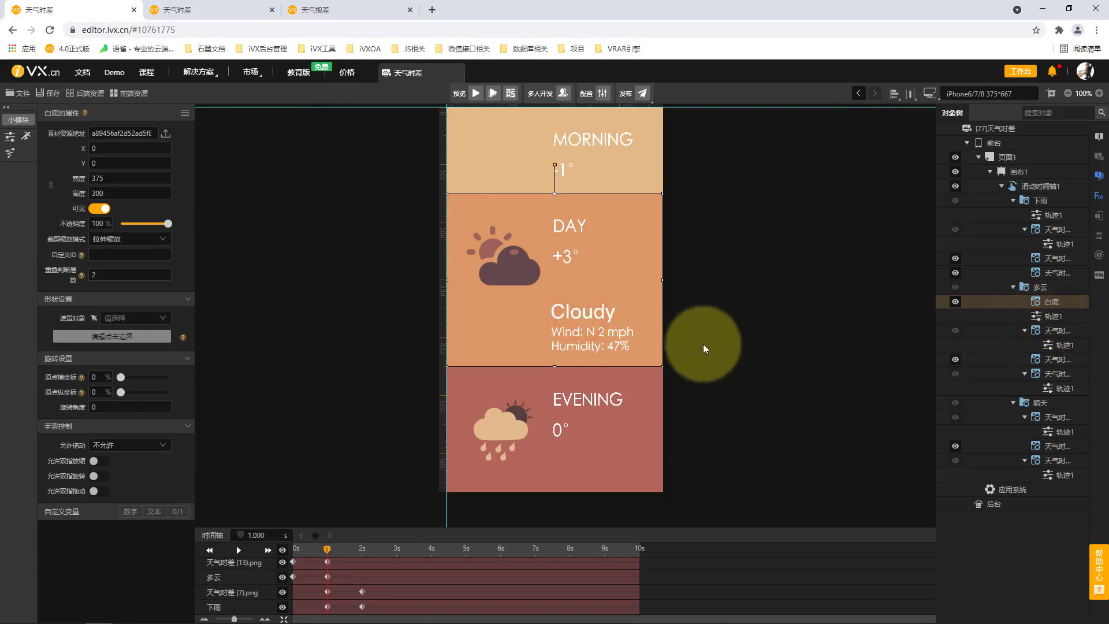
click(587, 333)
click(331, 554)
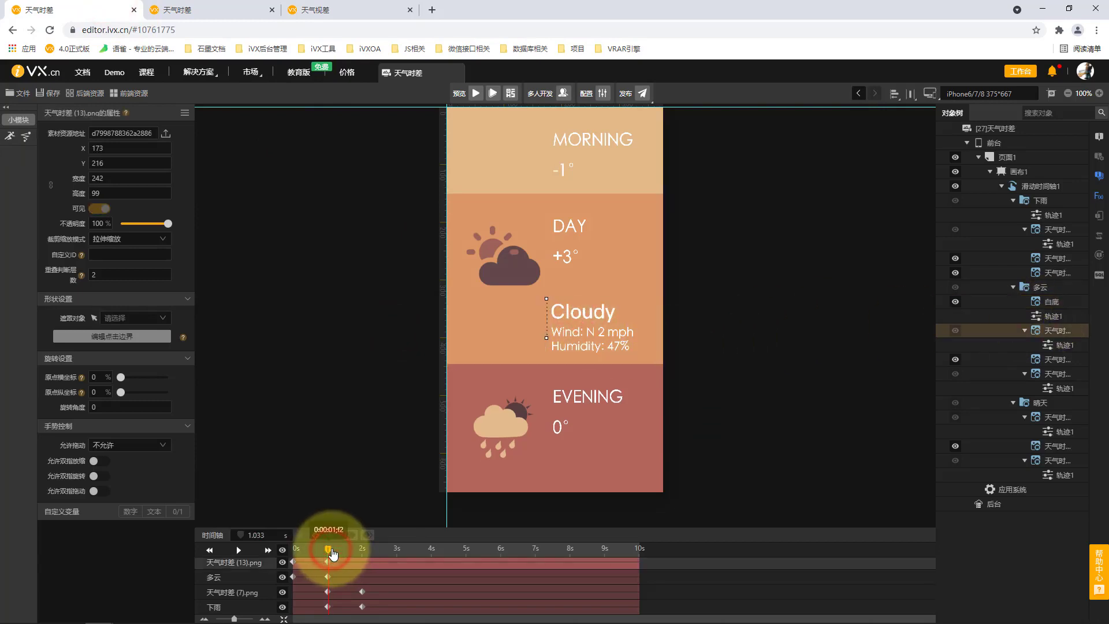
drag(332, 554, 368, 553)
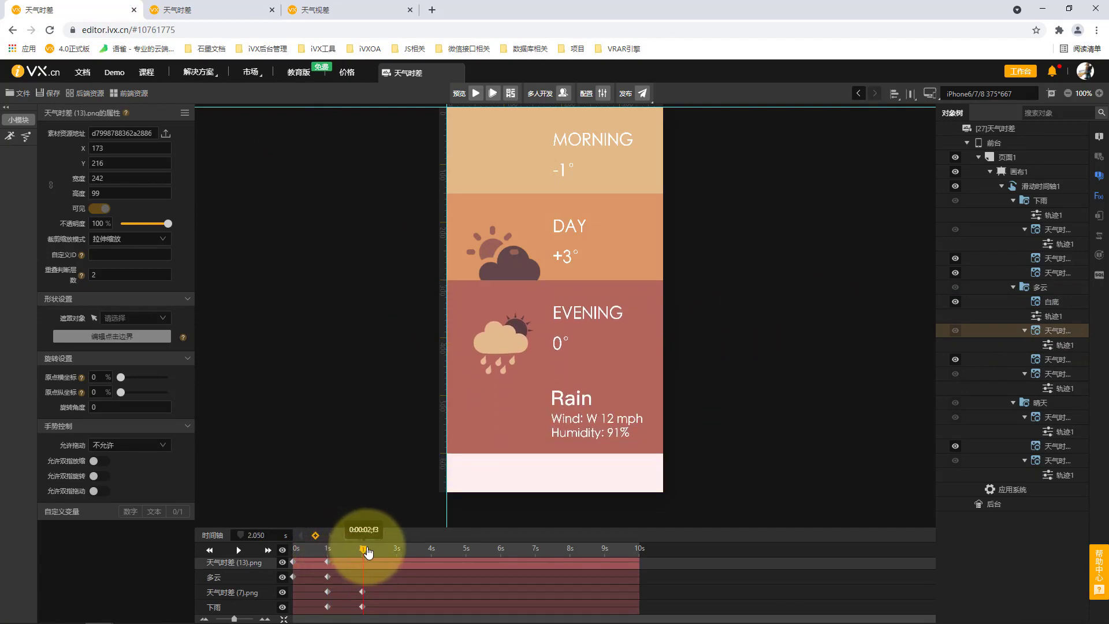
click(327, 561)
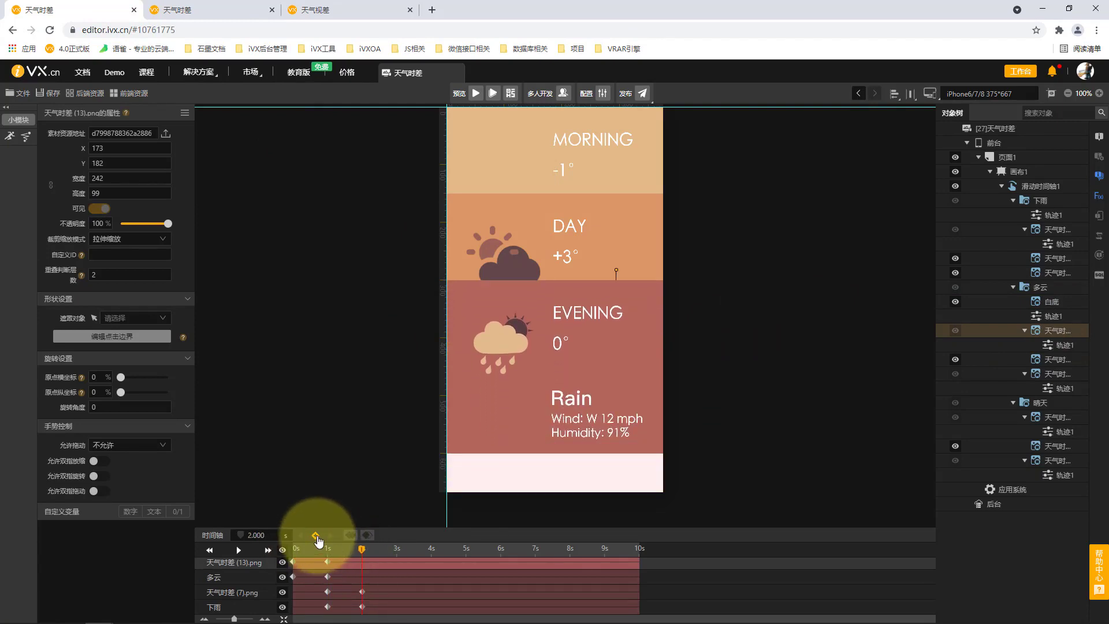
click(315, 535)
click(363, 565)
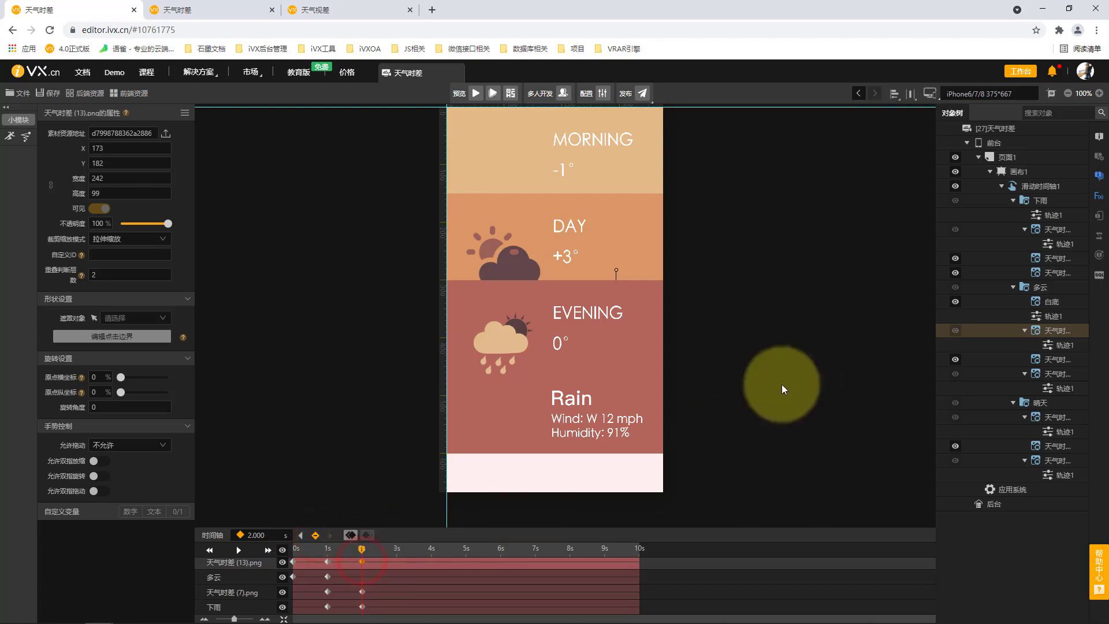
Step: Set Y to 250 at the 2-second keyframe of 天气时差 (13).png and play the timeline to check the motion
click(145, 165)
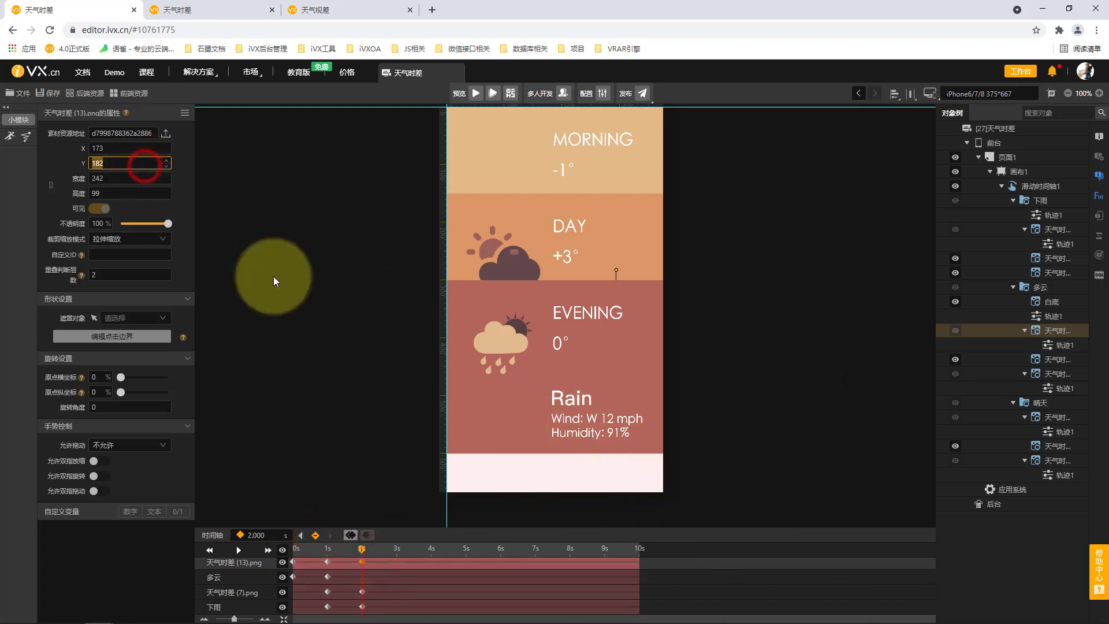
click(293, 563)
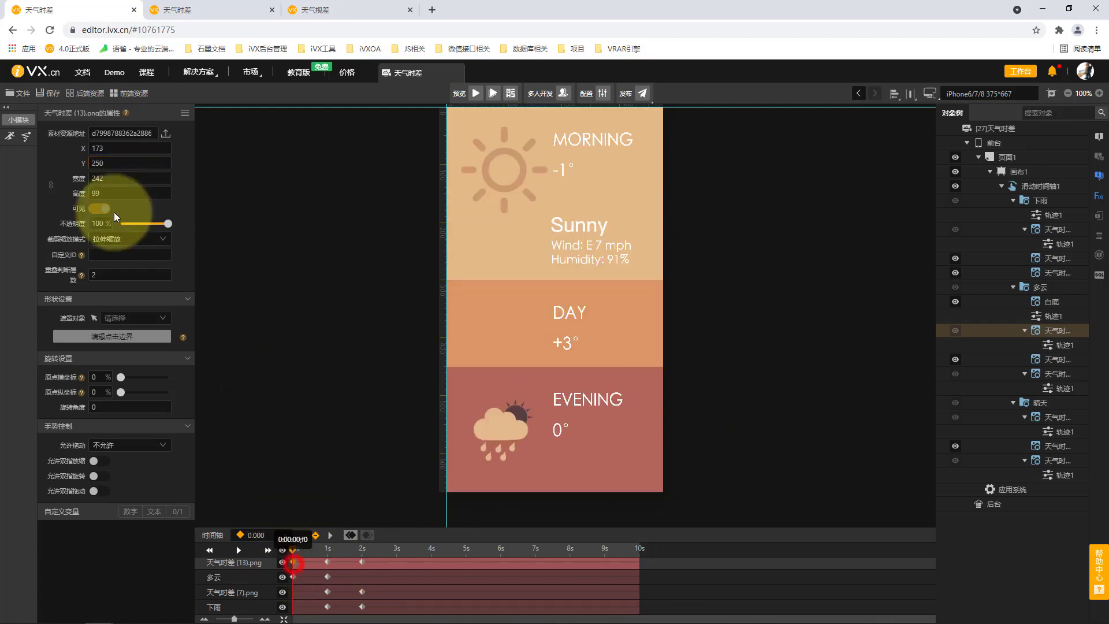
click(361, 561)
text(250)
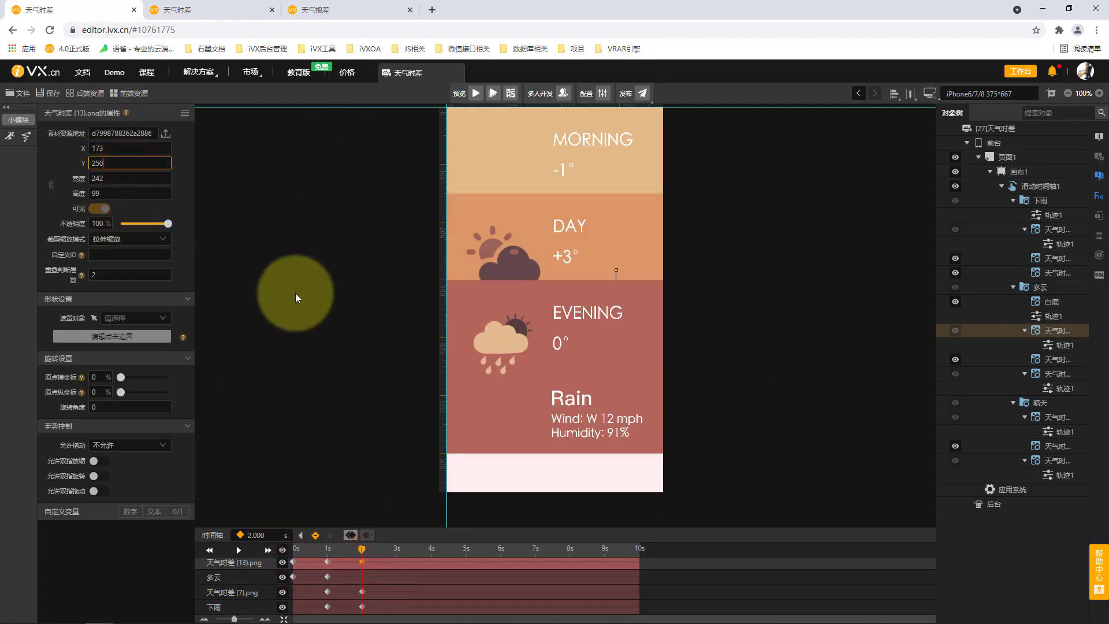
click(296, 292)
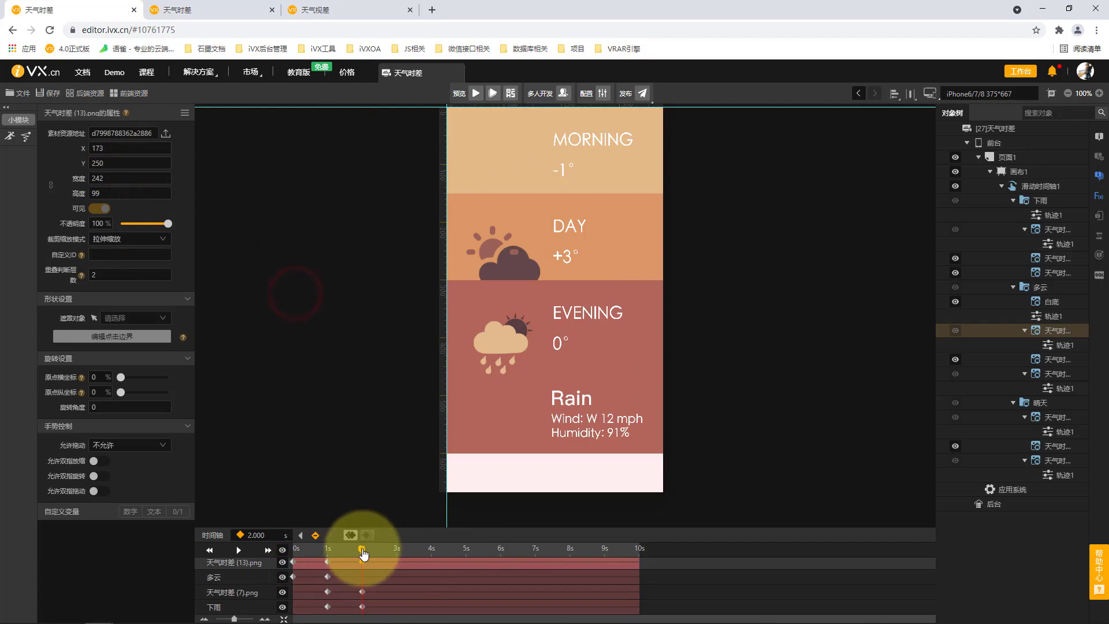
drag(362, 549, 241, 552)
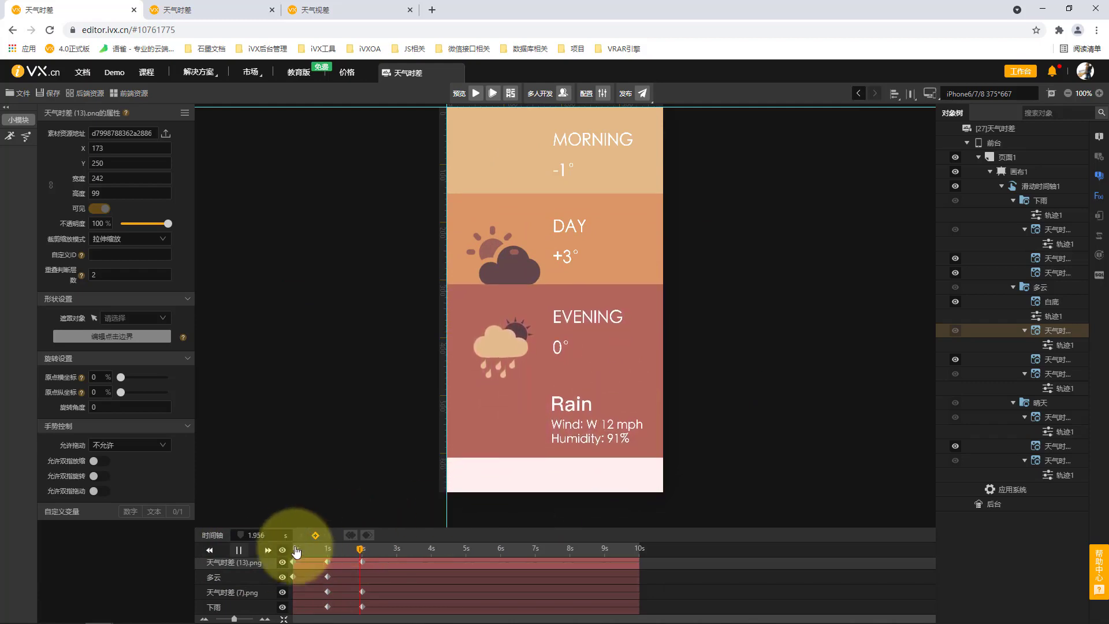
click(238, 550)
drag(366, 549, 365, 549)
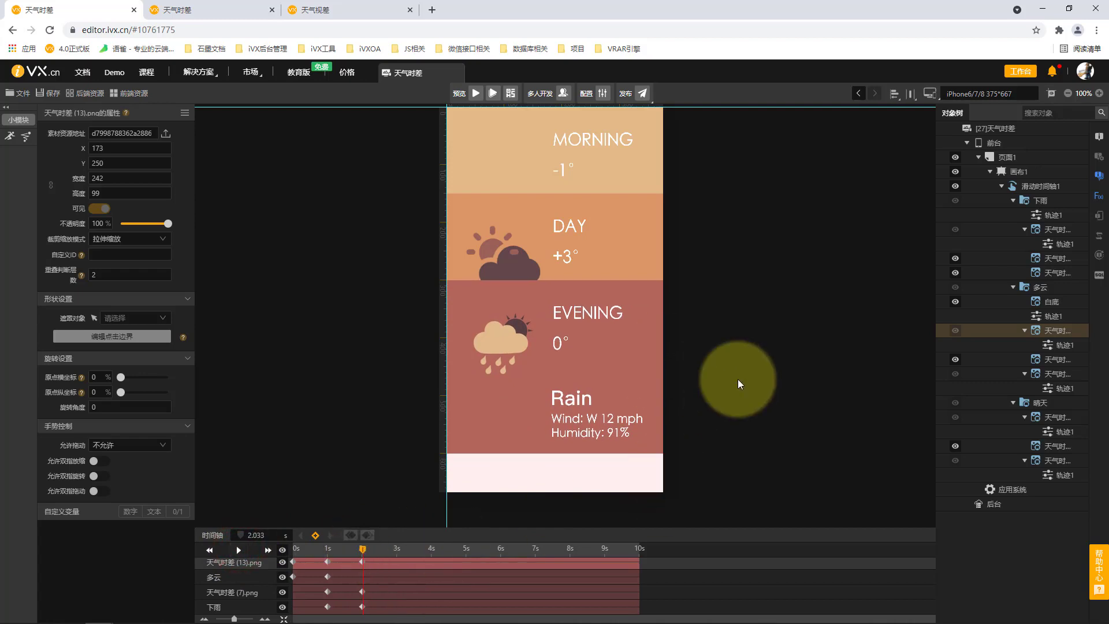
Step: Select the sun-and-cloud icon 天气时差 (10).png in the 多云 group and insert a keyframe at 2 seconds on its track
click(508, 258)
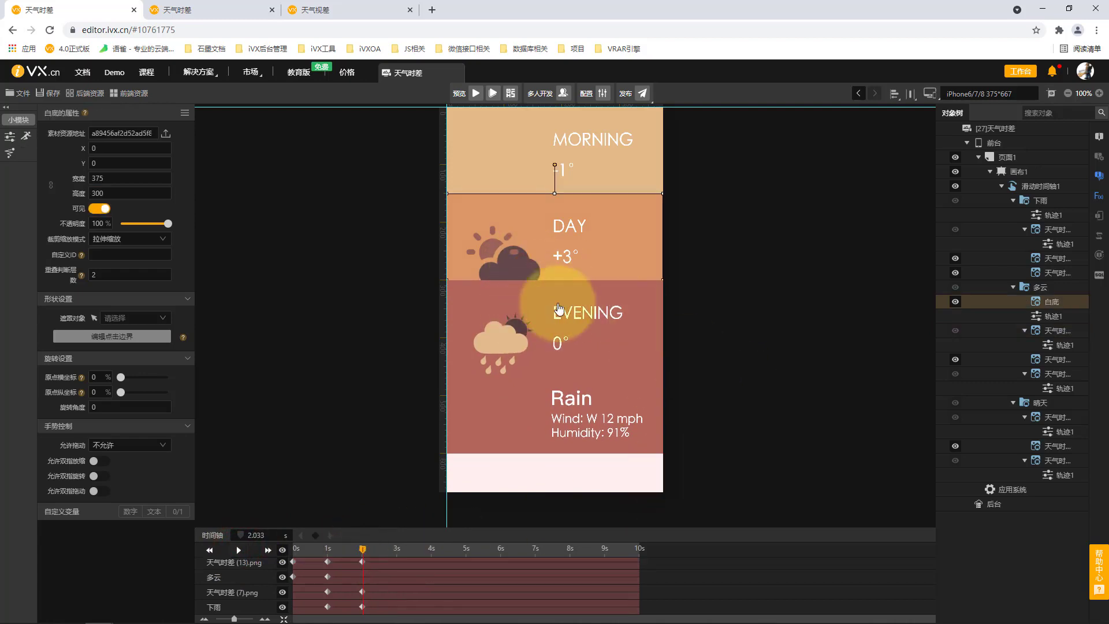
click(1063, 373)
click(1070, 360)
click(1065, 374)
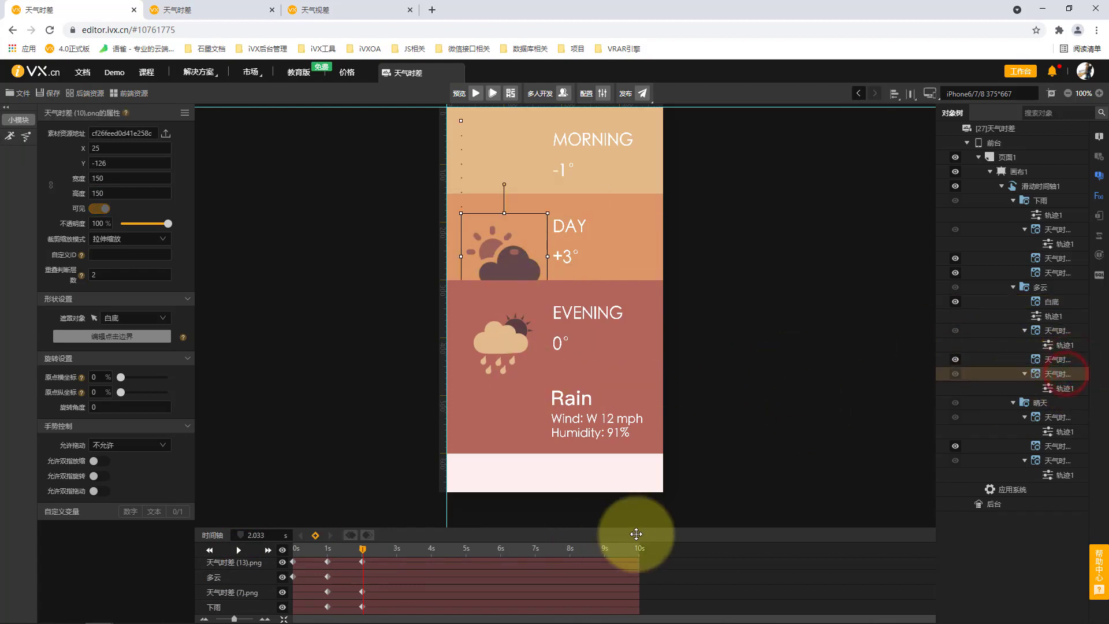
scroll(440, 574, up, 1)
click(362, 551)
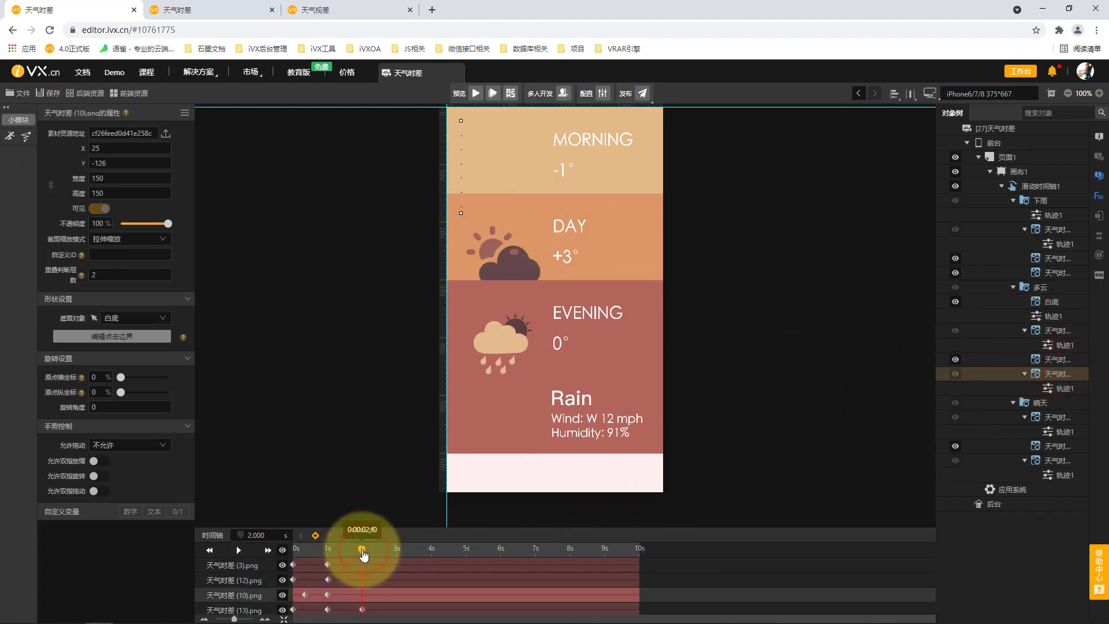
click(316, 535)
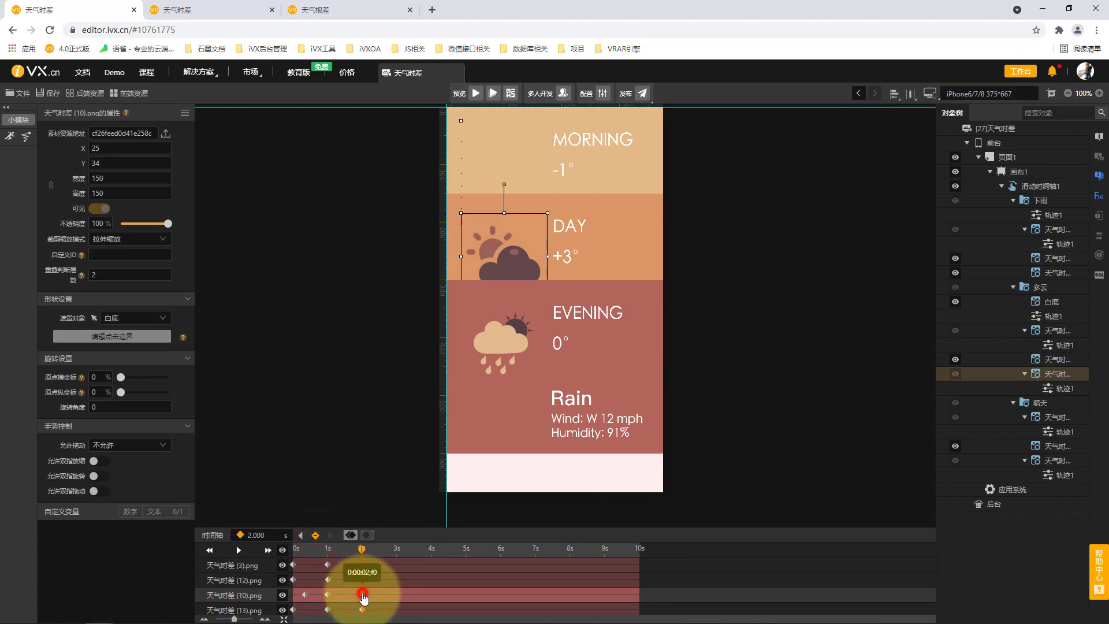
Step: Set Y to 187 at the 2-second keyframe of 天气时差 (10).png and scrub back to check the icon's motion
click(363, 598)
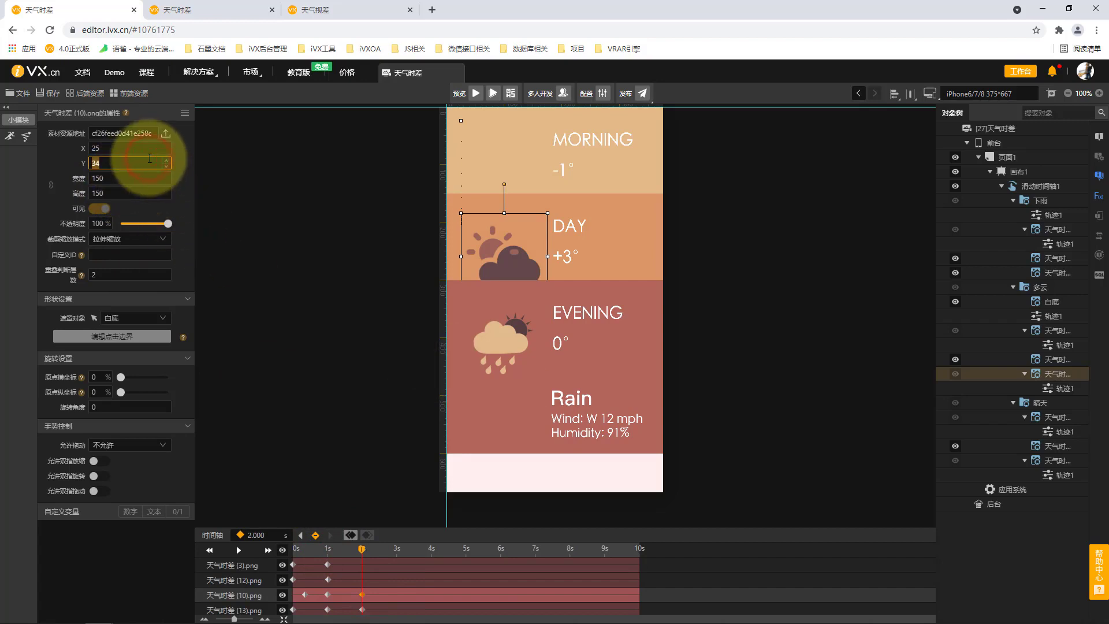
text(187)
click(324, 304)
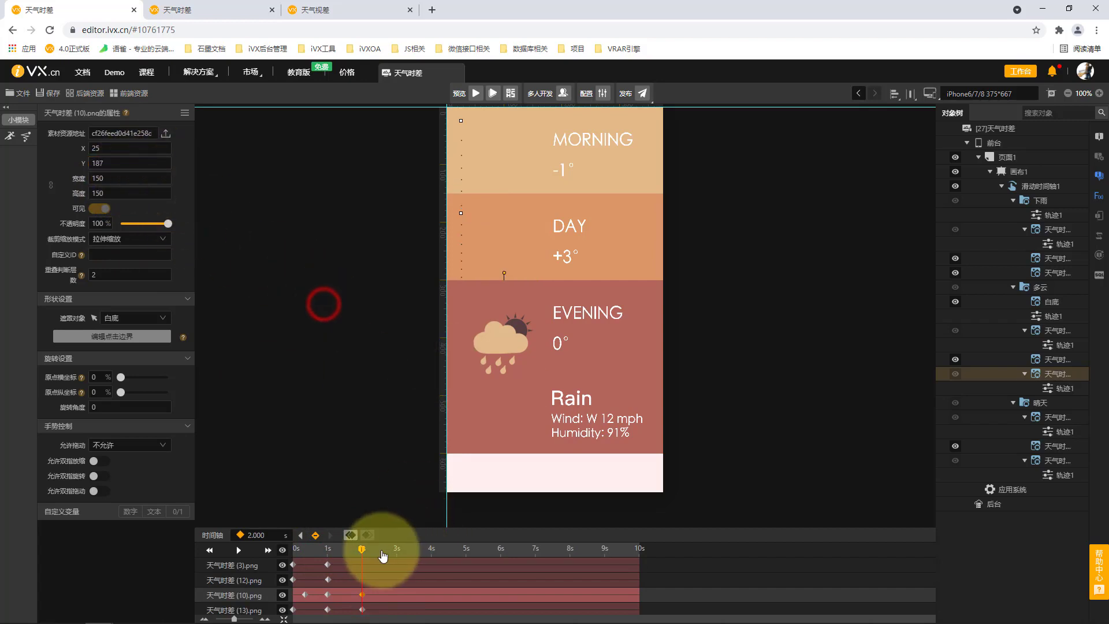
click(358, 549)
mouse_move(353, 556)
mouse_down()
mouse_move(323, 557)
mouse_move(343, 558)
mouse_up()
Step: Add a track to the rain cloud icon 天气时差 (8).png in the 下雨 group and select that track
click(502, 396)
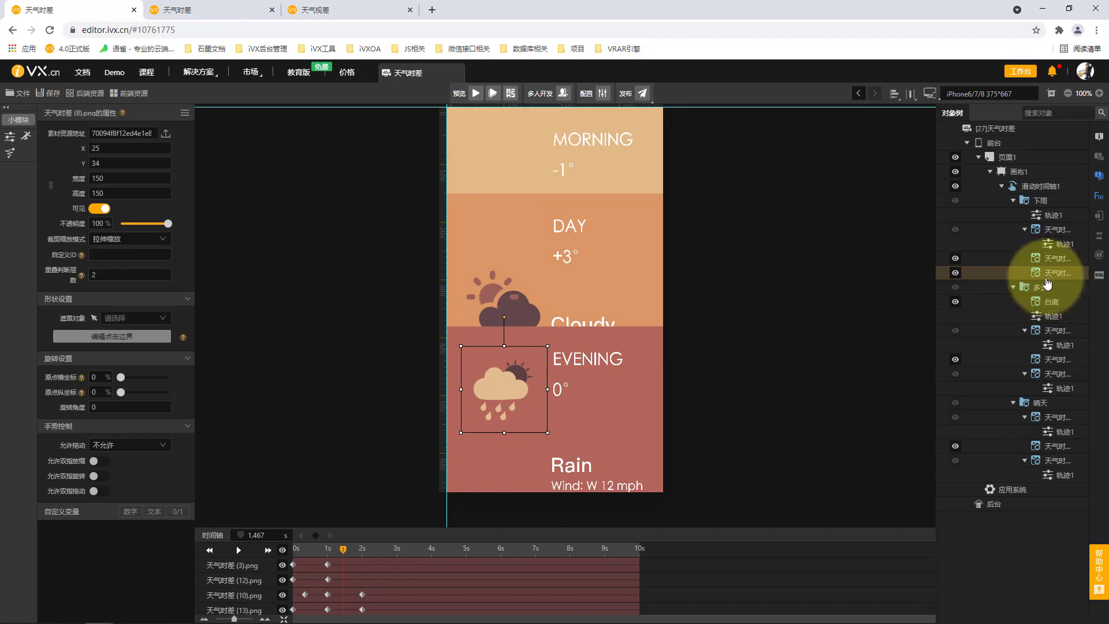
click(10, 137)
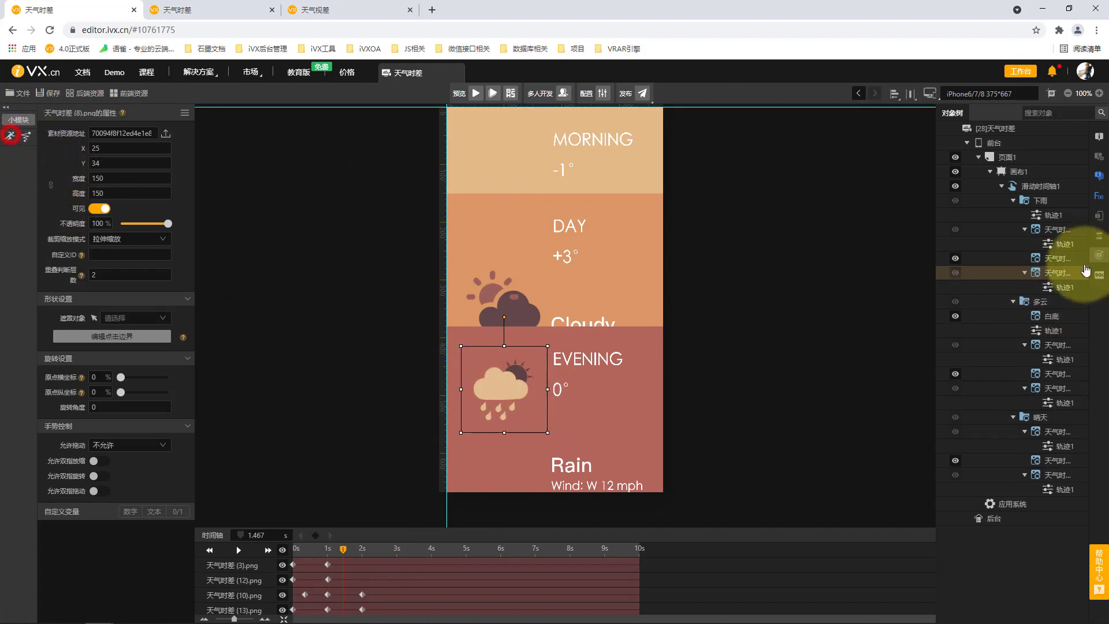
click(1063, 286)
scroll(488, 569, down, 2)
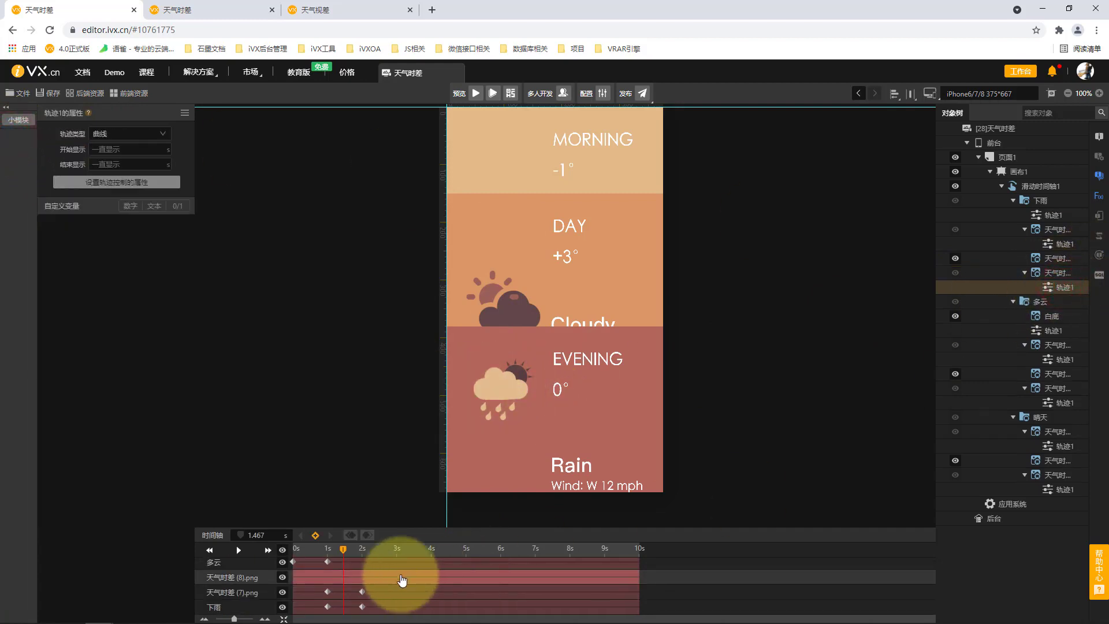
Step: Set the timeline to 2 seconds and insert a keyframe on the track of 天气时差 (8).png
drag(344, 552, 362, 561)
click(270, 534)
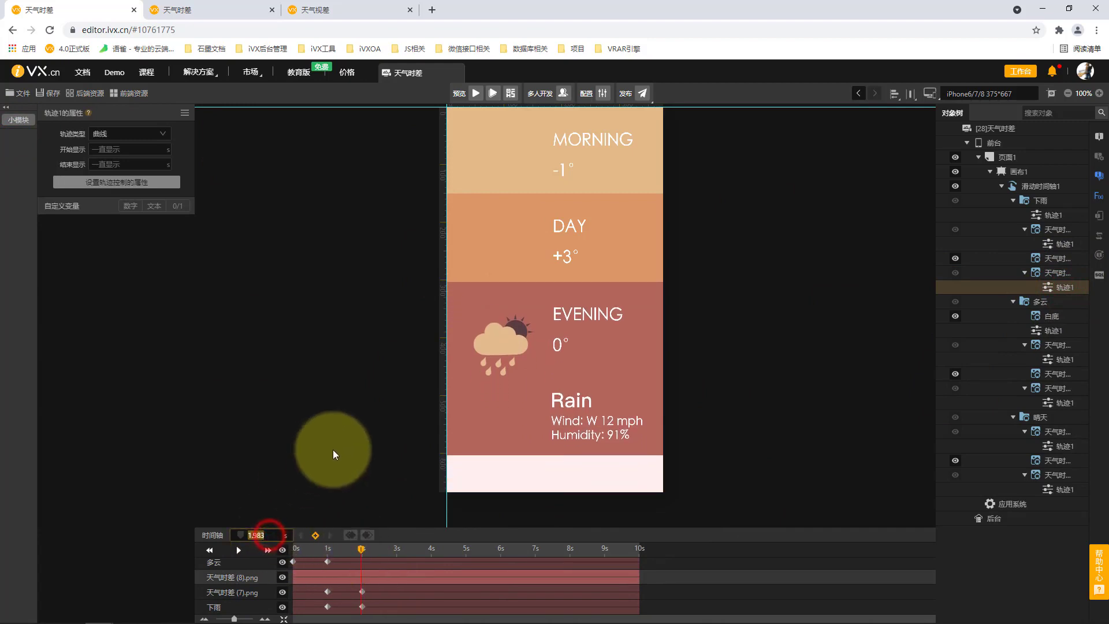
text(2)
key(Return)
click(315, 535)
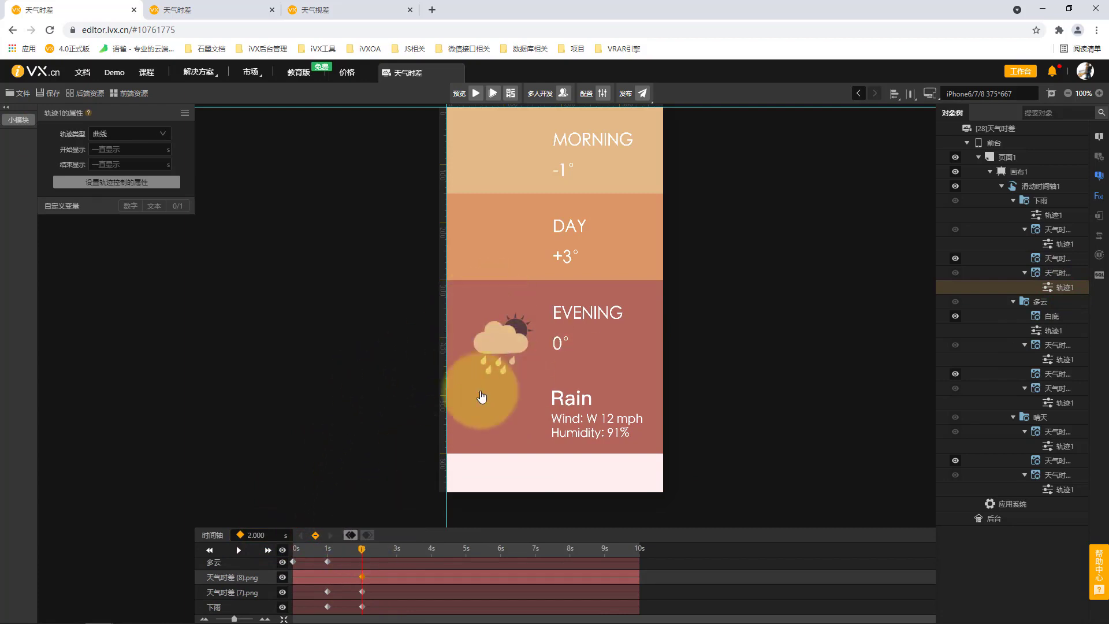
Step: Insert a keyframe at 1.450 seconds on the track of 天气时差 (8).png and select it
drag(362, 555, 343, 556)
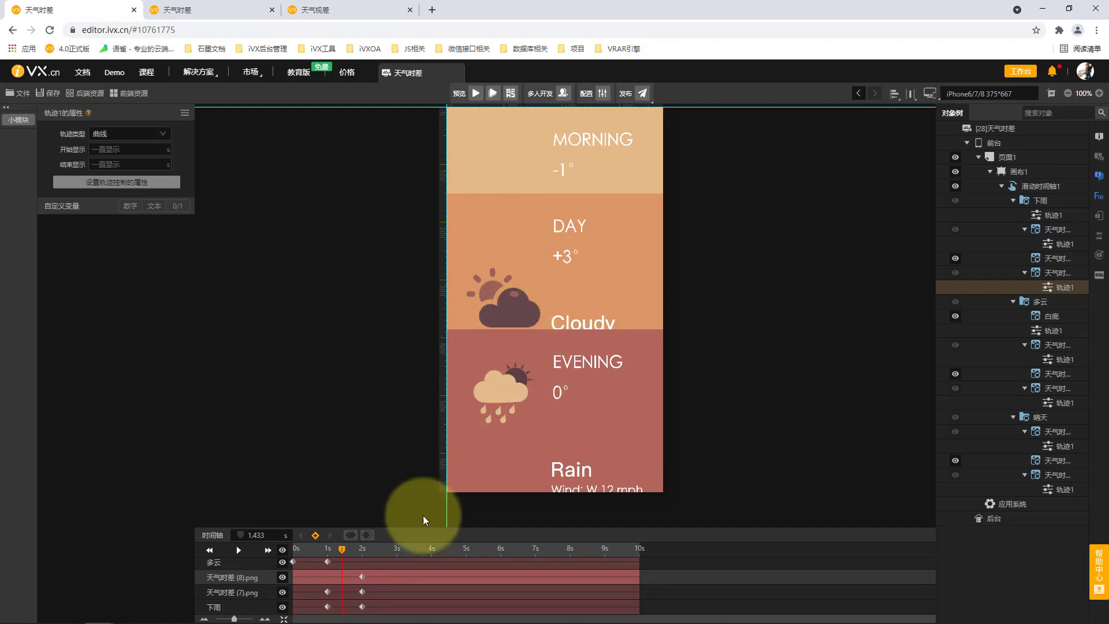
drag(344, 547, 344, 547)
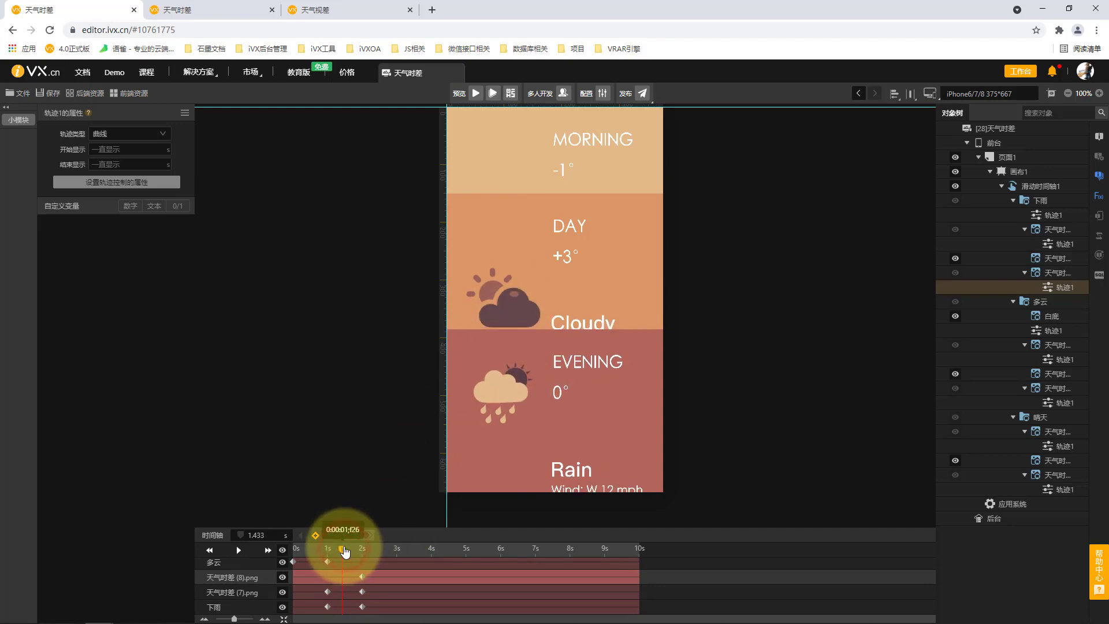
click(316, 535)
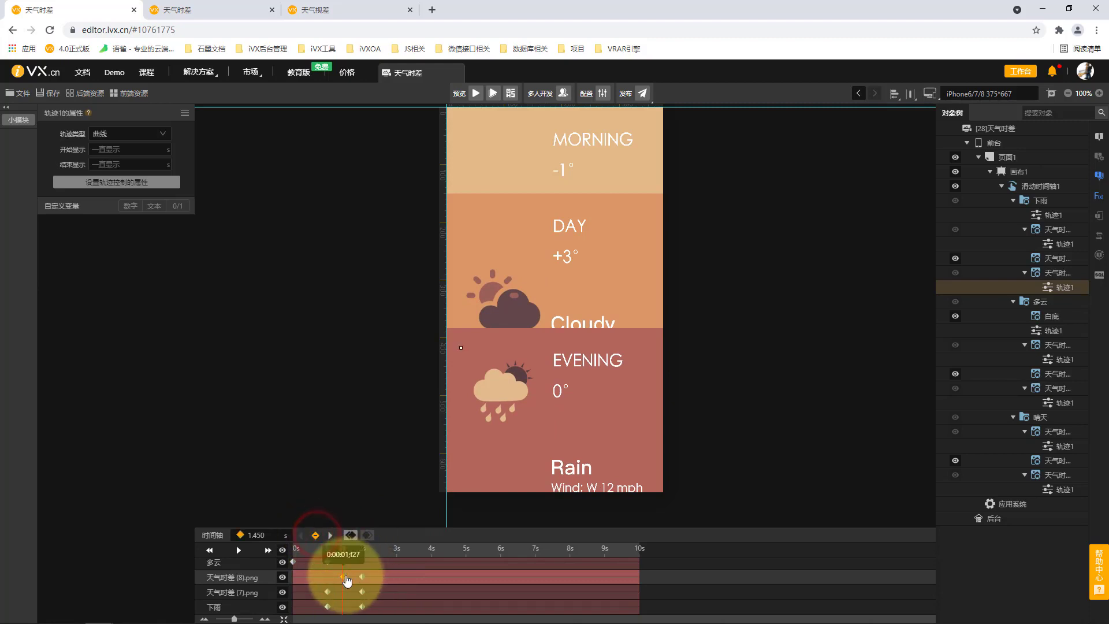
click(345, 577)
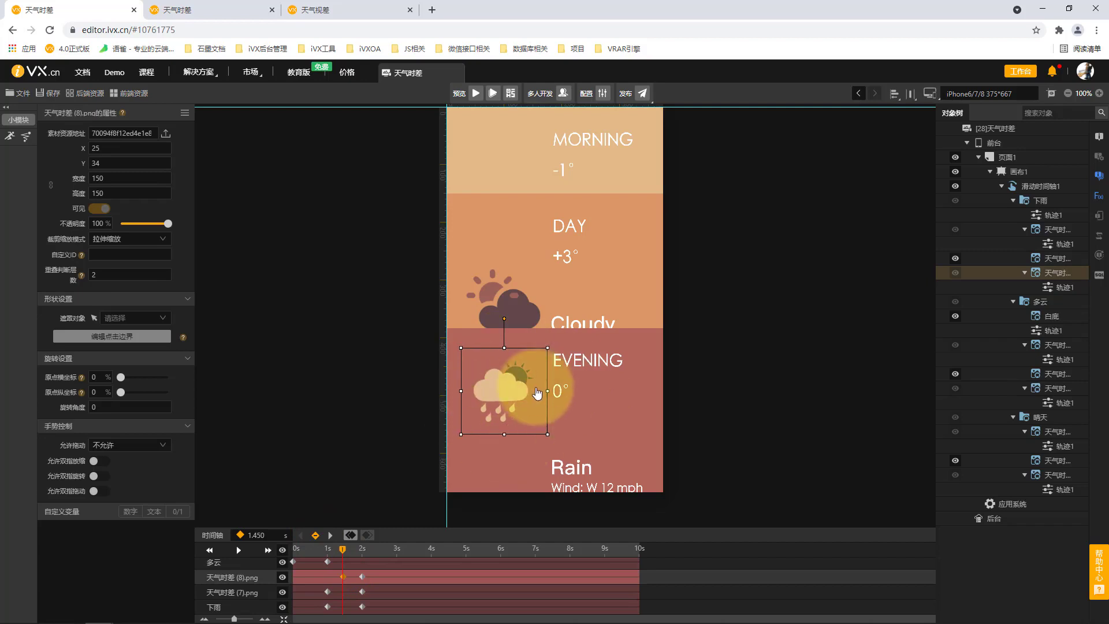
Step: Move the rain cloud icon up to Y -129 at the 1.450-second keyframe and scrub forward to check its motion
key(Up)
key(Up)
key(Up)
key(Up)
key(Up)
key(Up)
key(Up)
key(Up)
key(Up)
key(Up)
key(Up)
key(Up)
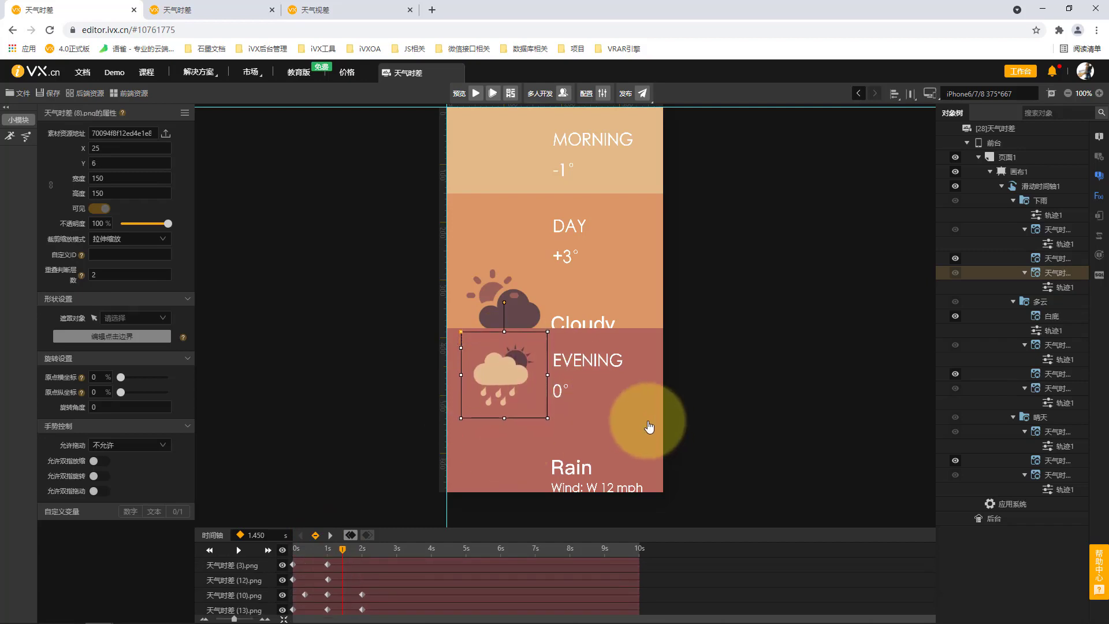
drag(495, 384, 523, 340)
key(Up)
key(Up)
key(Up)
key(Up)
key(Up)
key(Up)
key(Up)
key(Up)
key(Up)
key(Up)
key(Up)
key(Up)
key(Up)
key(Up)
key(Up)
key(Up)
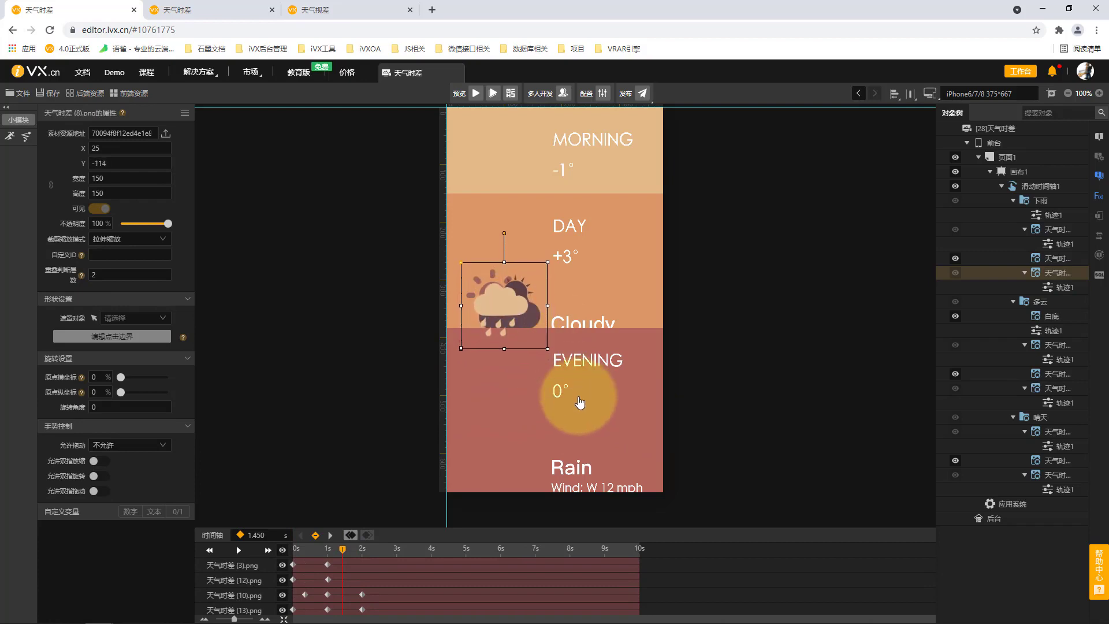
key(Down)
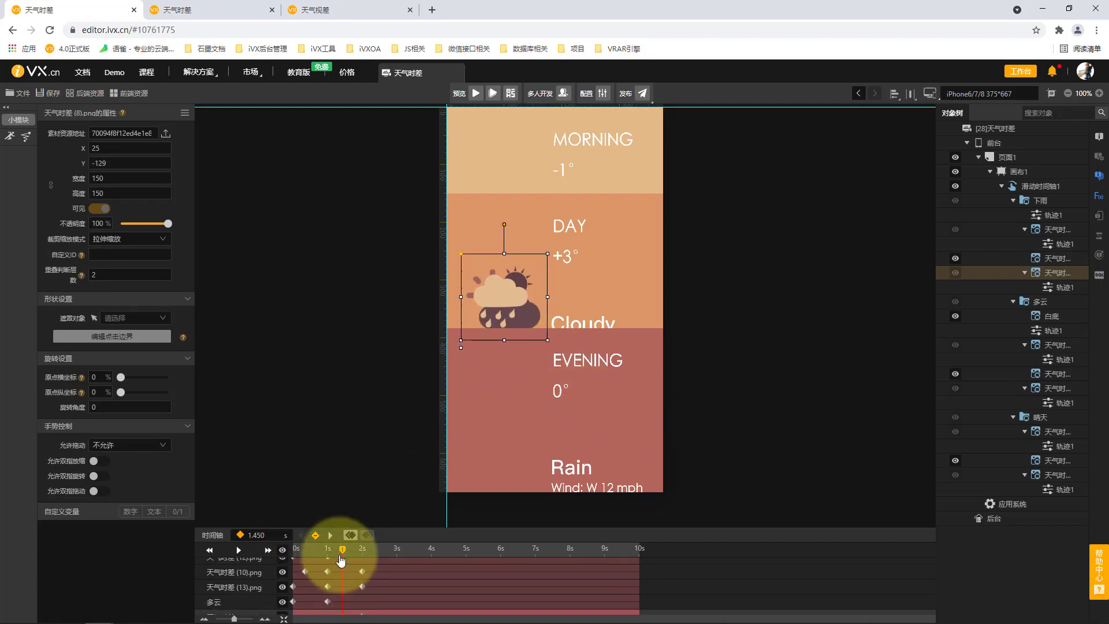
drag(344, 556, 383, 571)
mouse_move(374, 570)
mouse_down()
mouse_move(303, 570)
mouse_move(387, 573)
mouse_move(283, 569)
mouse_move(375, 578)
mouse_up()
click(483, 362)
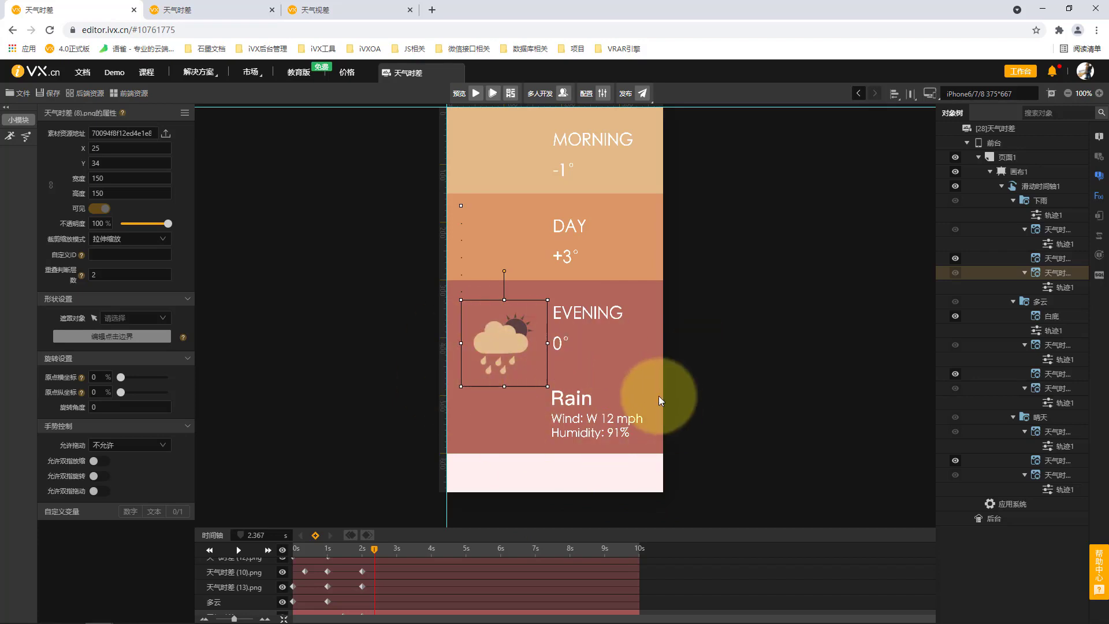
Step: Place the image 天气时差 (9).png inside the 下雨 group, drawn about 366 by 290 over the evening section
click(653, 365)
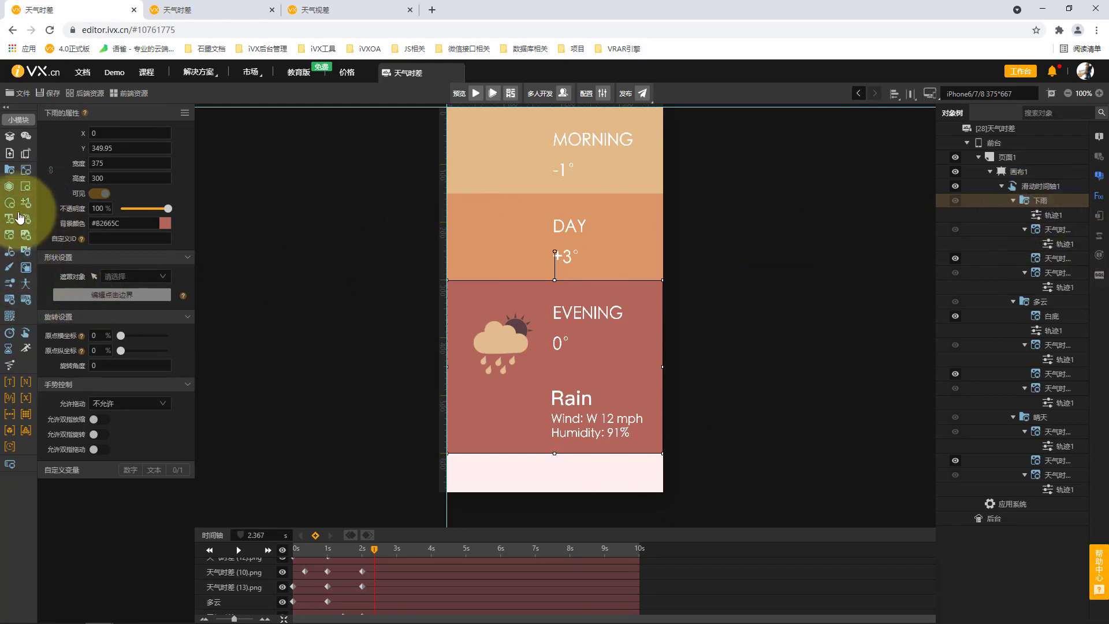
click(11, 237)
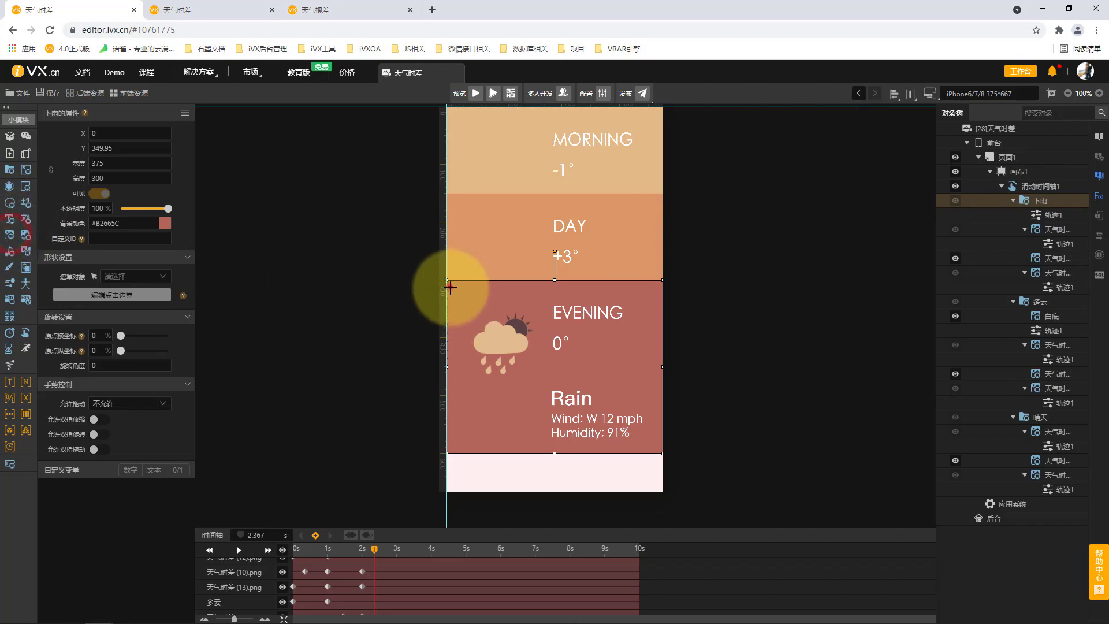
drag(450, 287, 663, 453)
Step: Set the new white image's X and Y to 0, its width to 375 and its height to 300
click(125, 148)
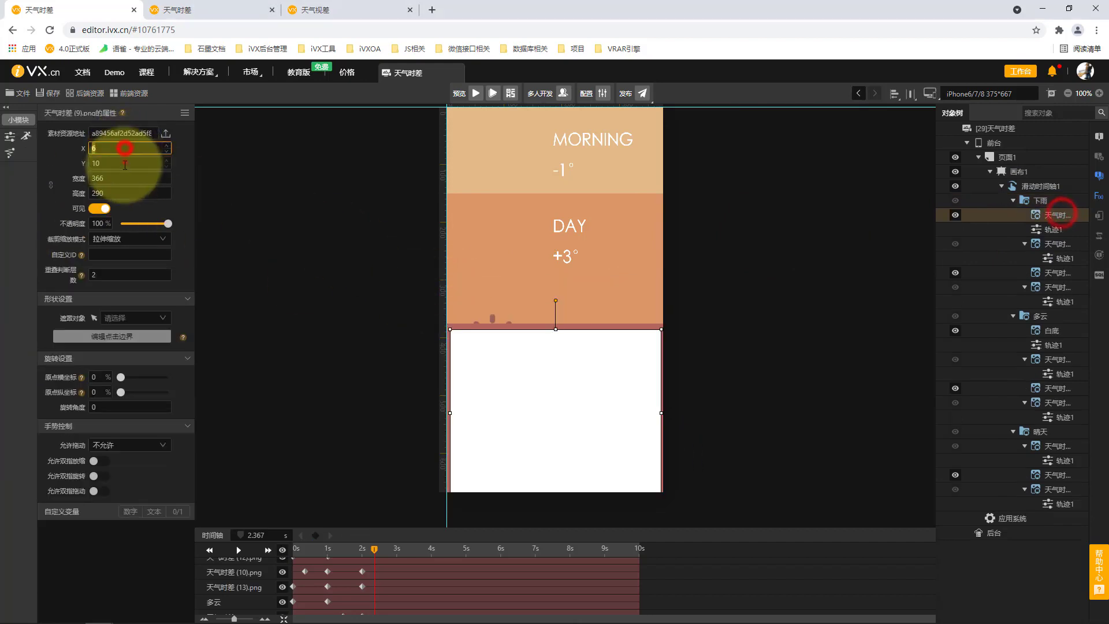
text(0)
click(125, 163)
text(0)
click(120, 183)
text(67)
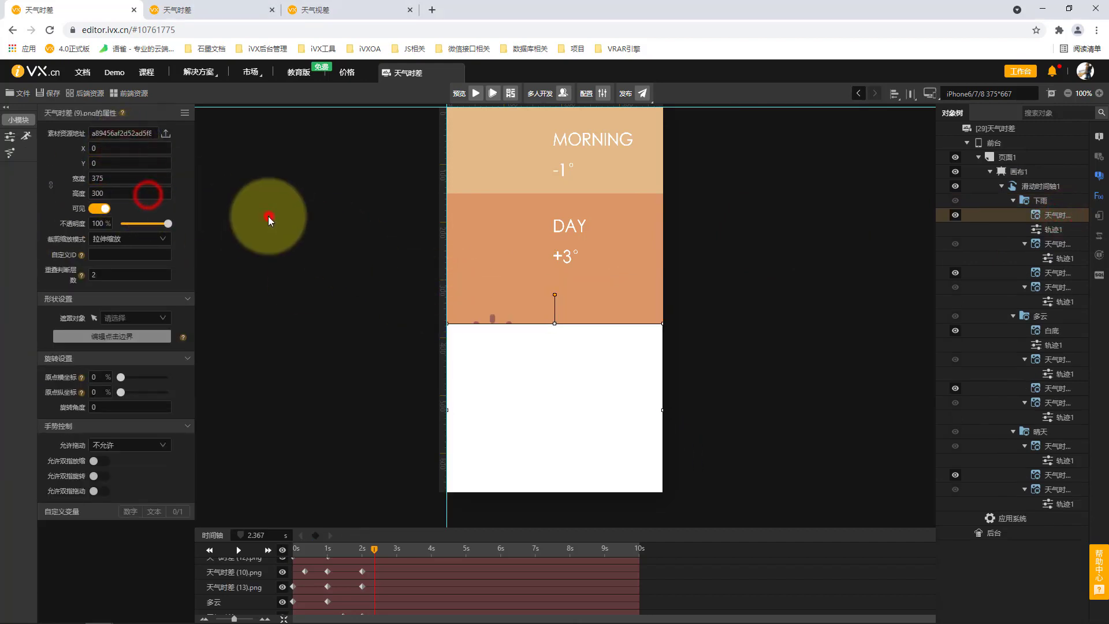
click(268, 217)
Step: Rename the image 天气时差 (9).png in the 下雨 group as 白底
click(1055, 276)
click(1059, 287)
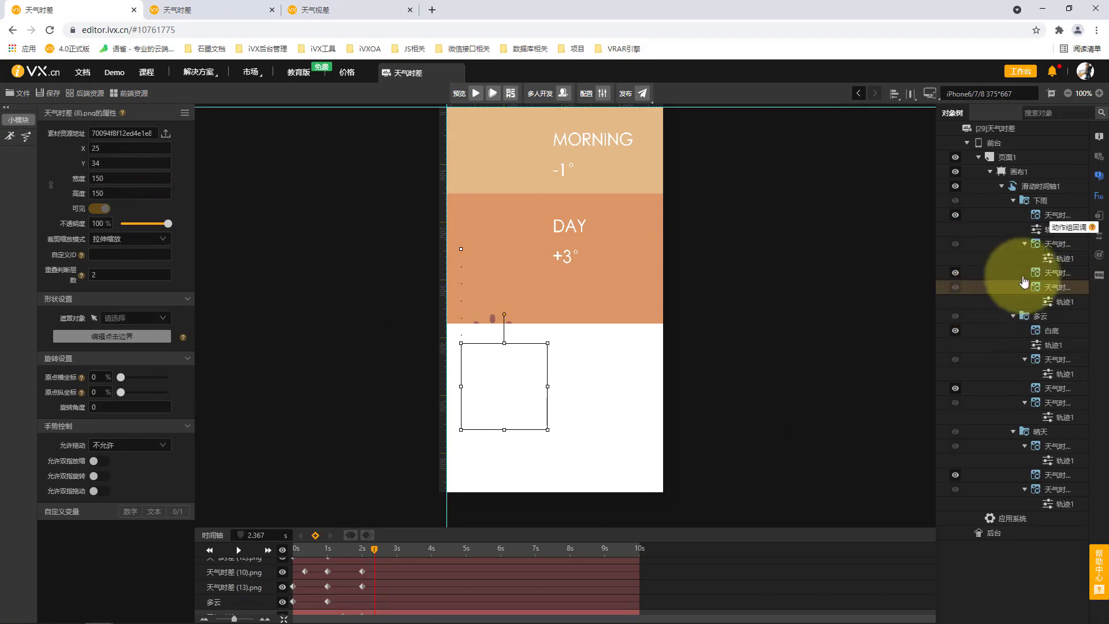
click(1051, 216)
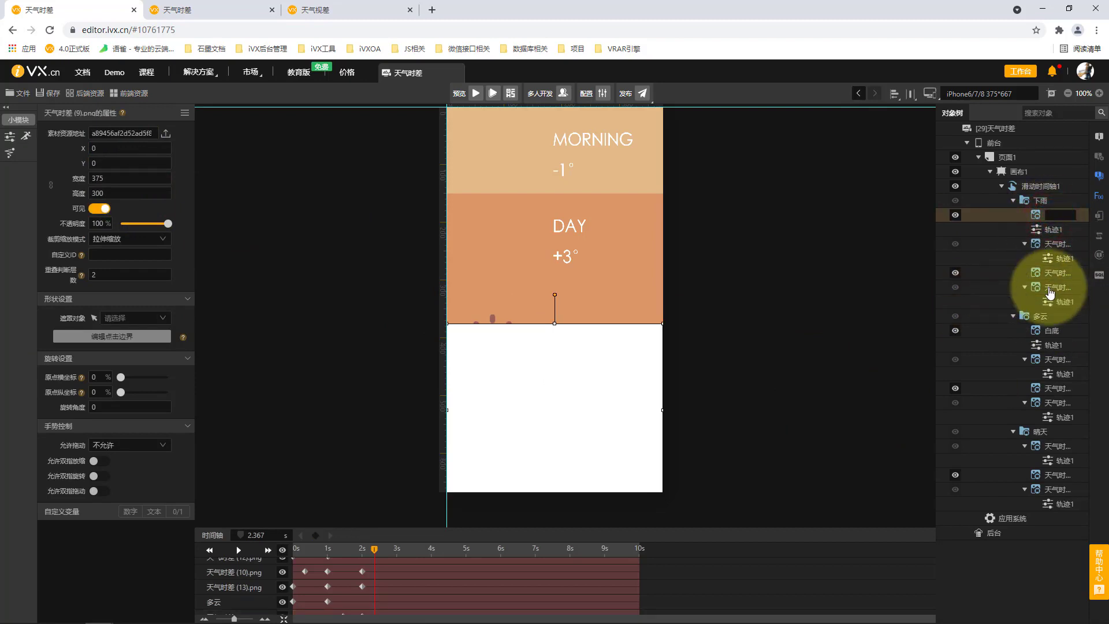
text(baid)
key(space)
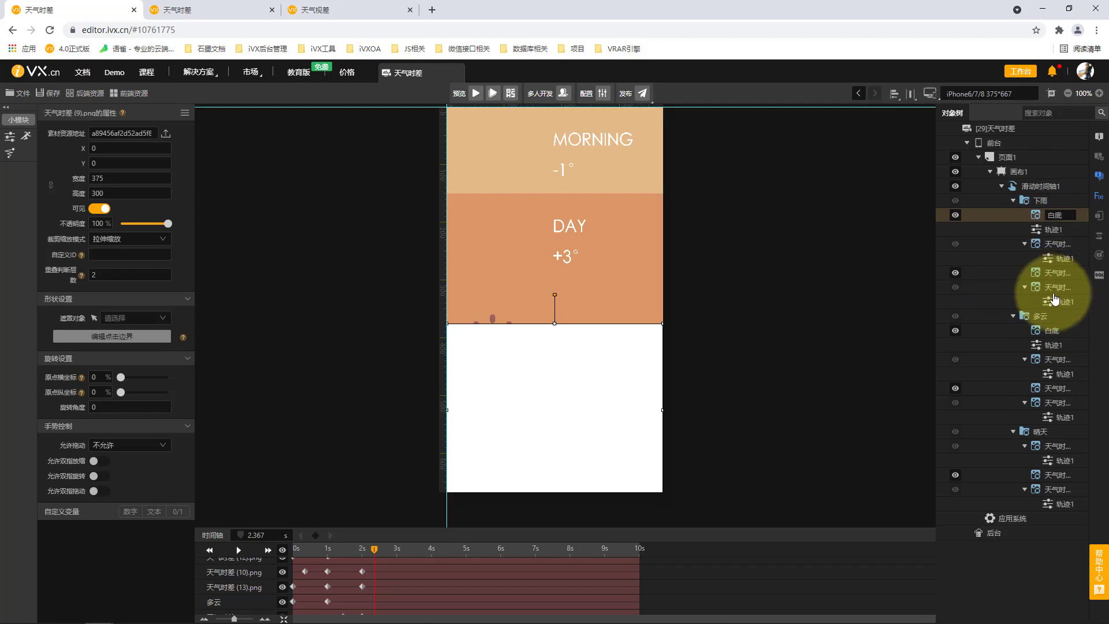
Step: Set 白底 as the mask object of 天气时差 (8).png and scrub the timeline to check the masked rain icon
click(1061, 292)
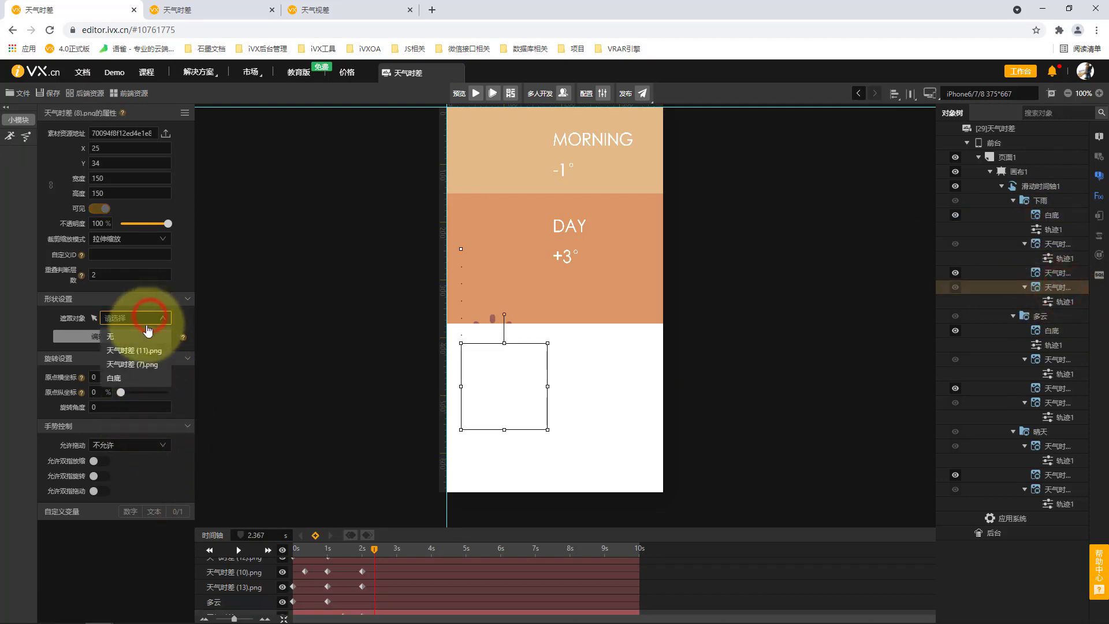
click(123, 379)
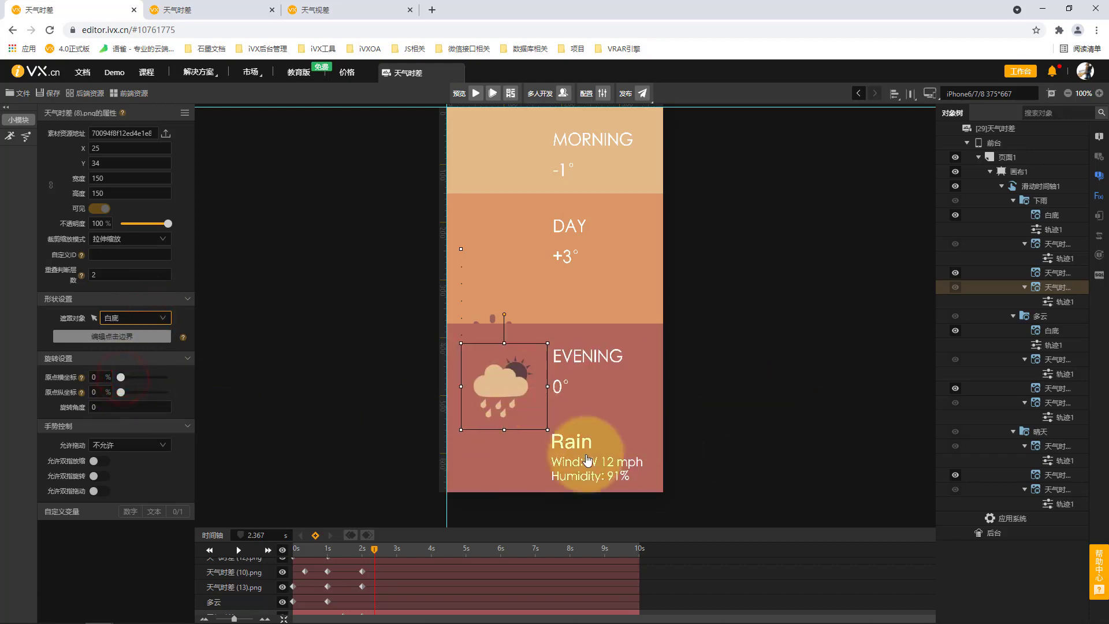
drag(375, 556, 380, 586)
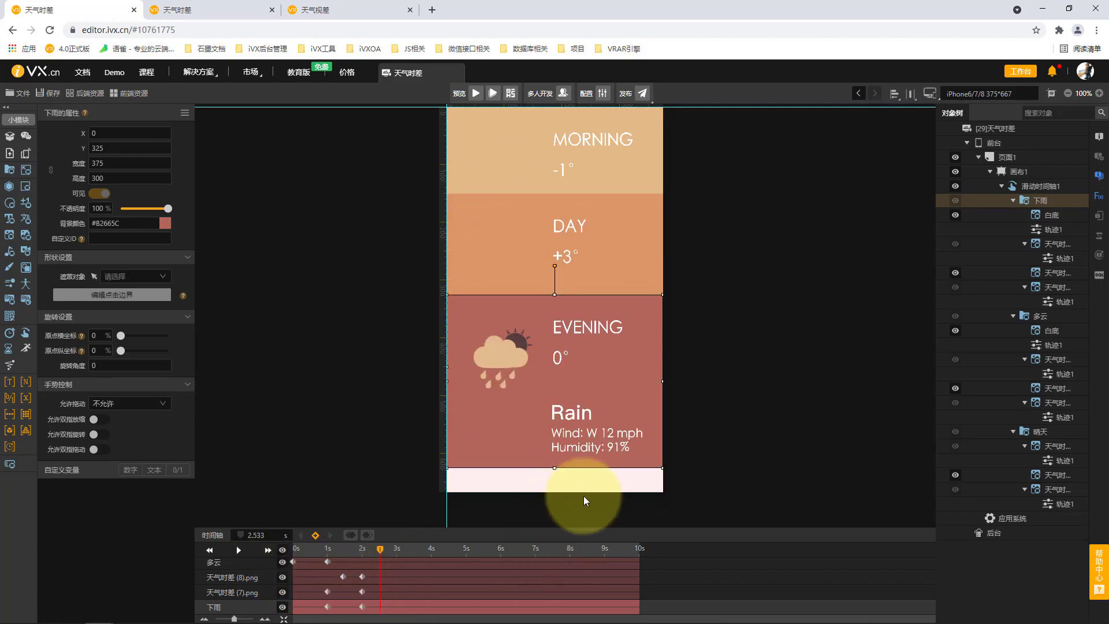
Step: Copy the 下雨 group's background colour #B2665C and apply it as the background of 画布1
click(129, 224)
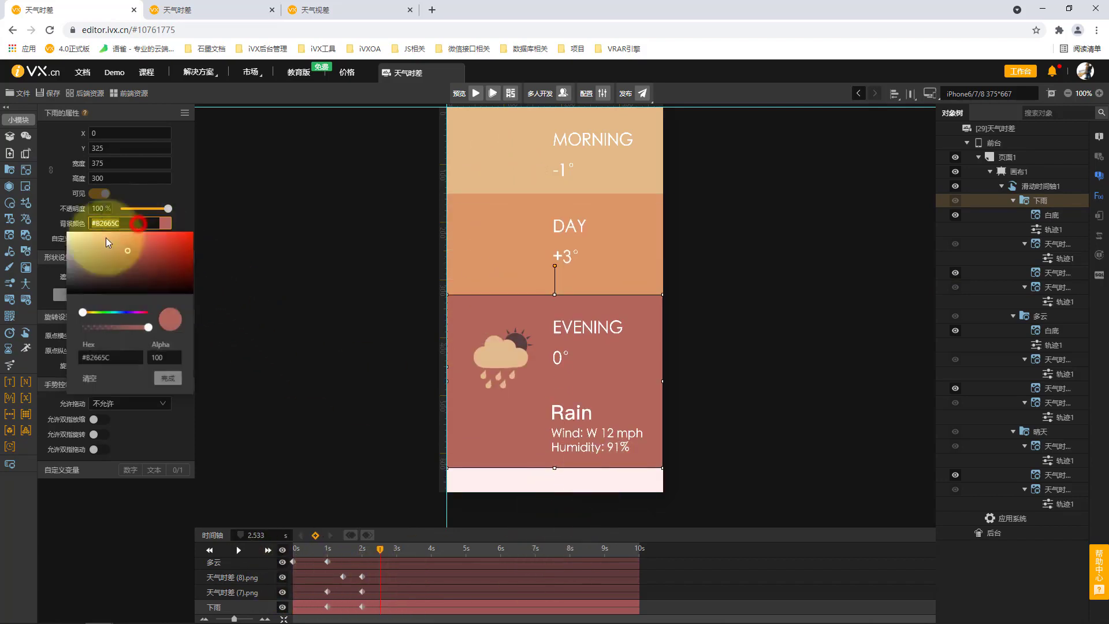
click(369, 215)
click(1019, 172)
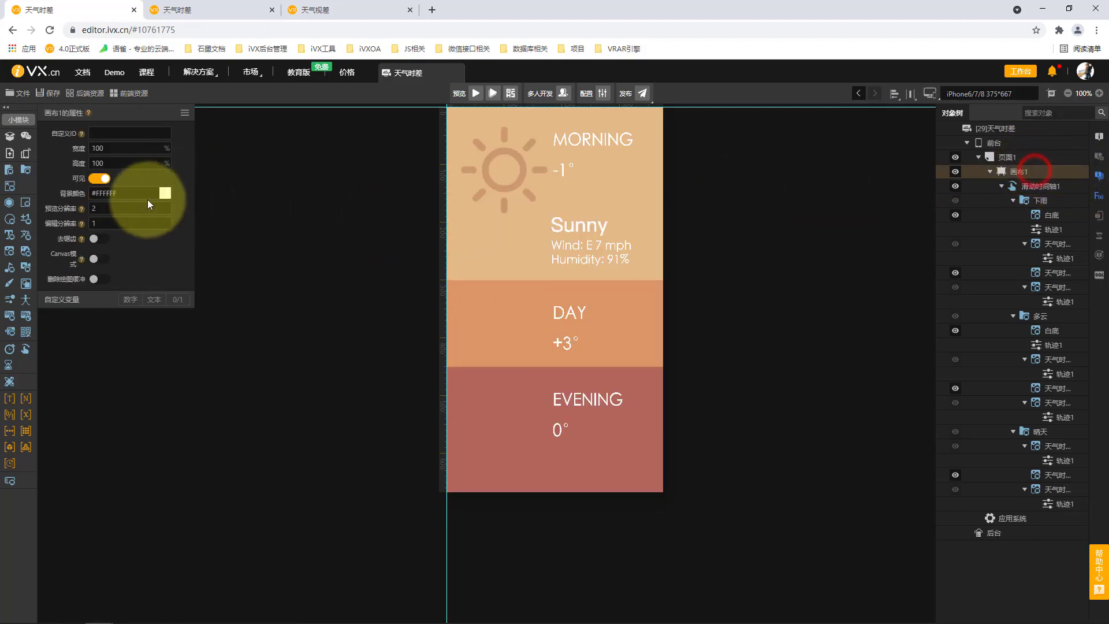
click(138, 193)
click(278, 209)
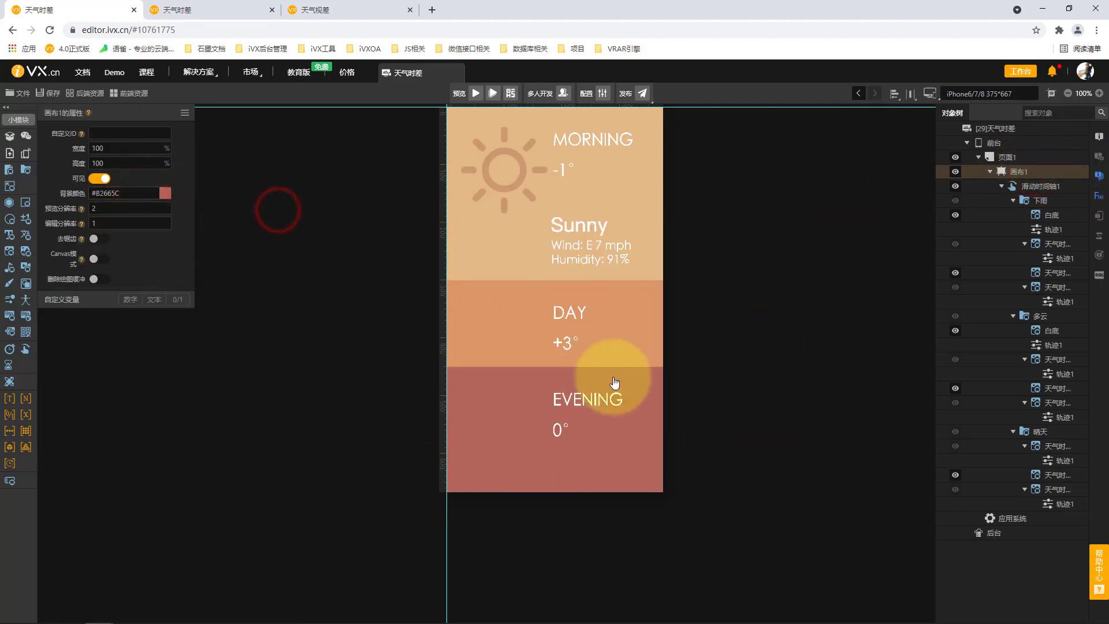
Step: Set the background colour of the sliding timeline 滑动时间轴1 to #B2665C
click(451, 165)
click(134, 223)
click(309, 233)
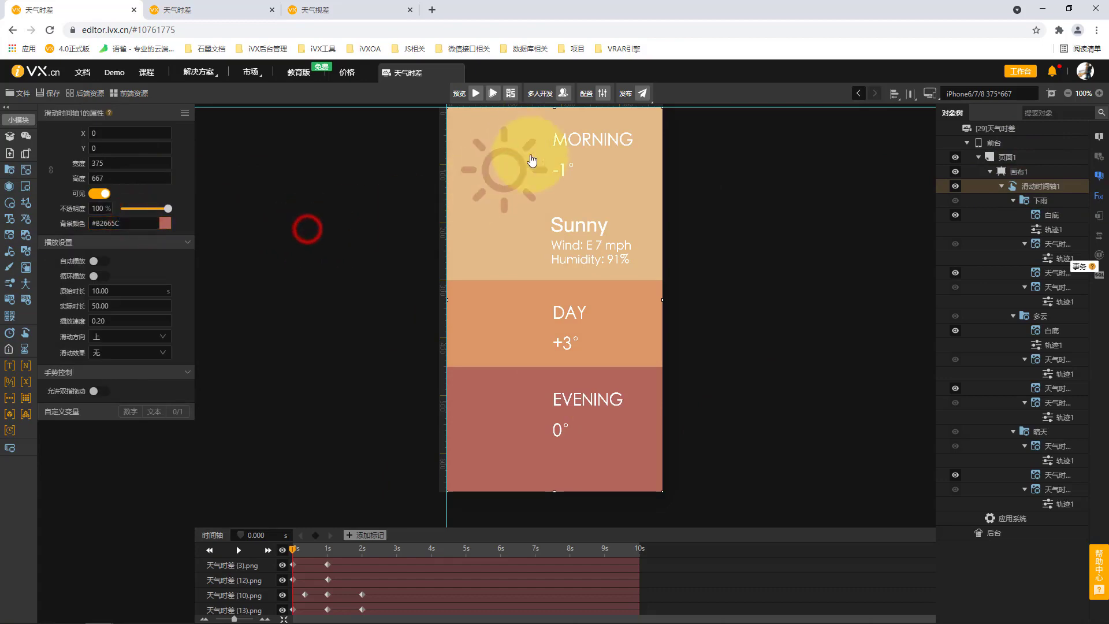
Step: Preview the app, swipe up and down through the weather sections to check the animation, and return to the editor
click(492, 93)
click(566, 374)
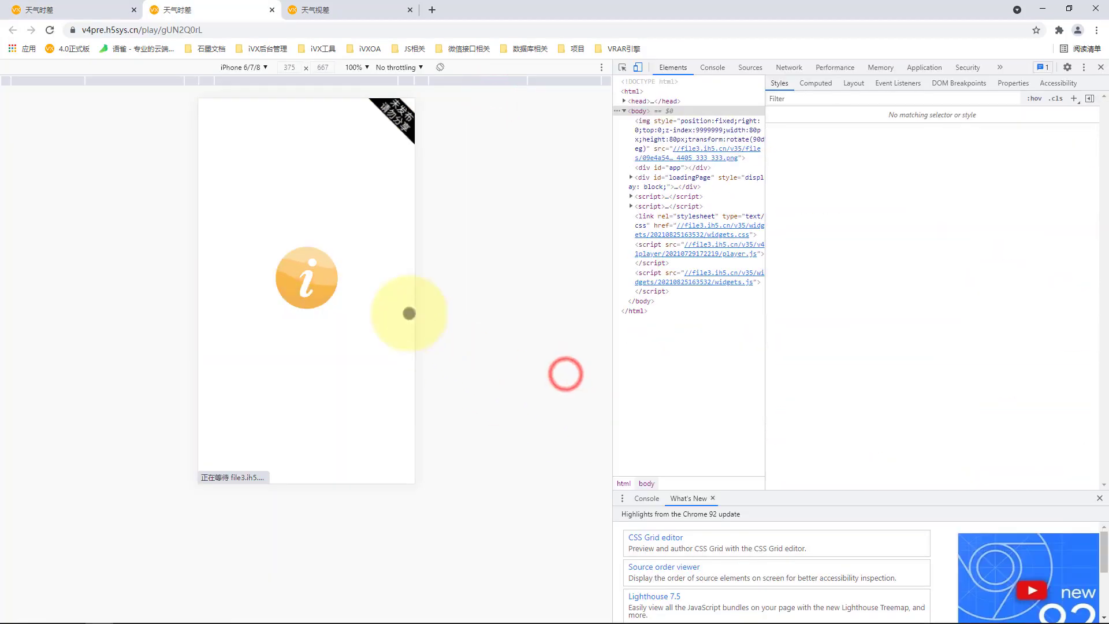
drag(379, 366, 416, 164)
drag(408, 353, 411, 191)
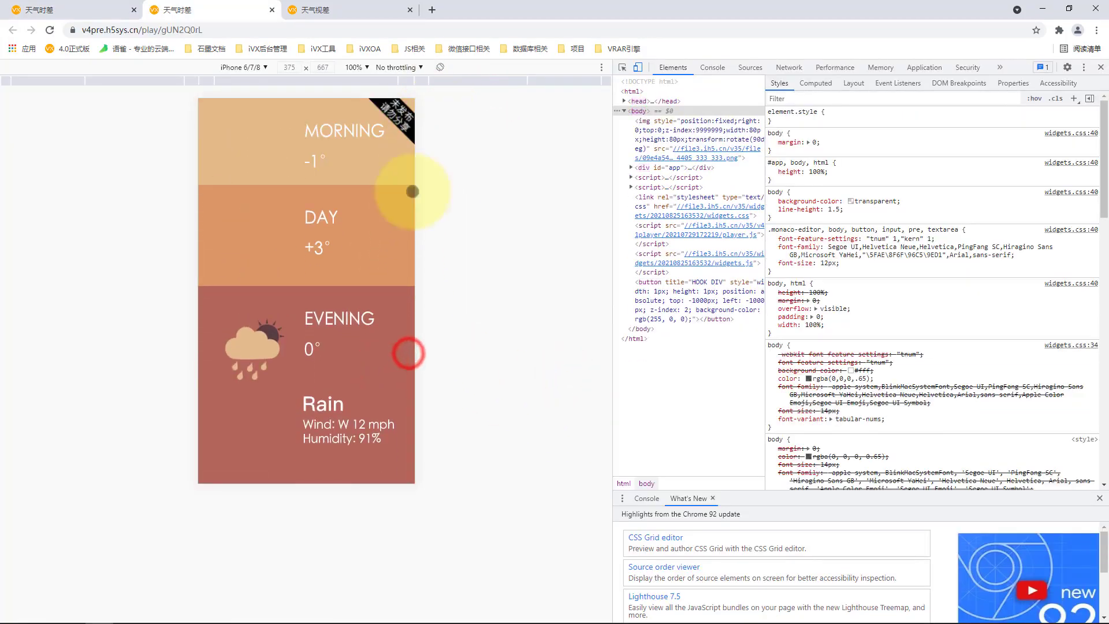
drag(358, 280, 362, 542)
drag(366, 353, 384, 166)
drag(374, 416, 369, 483)
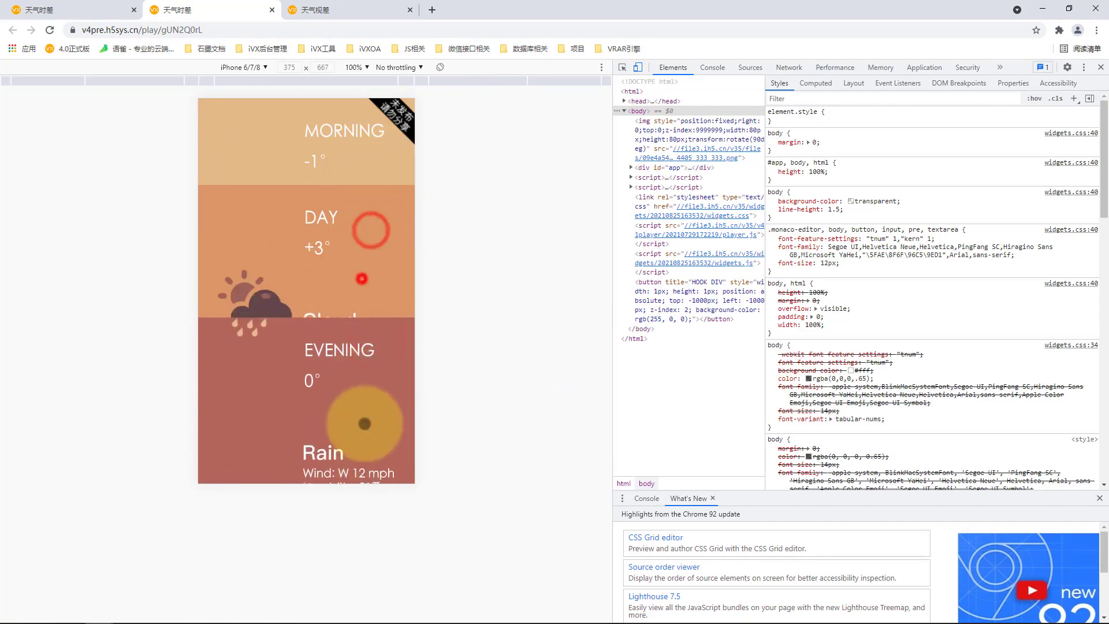
drag(364, 275, 396, 191)
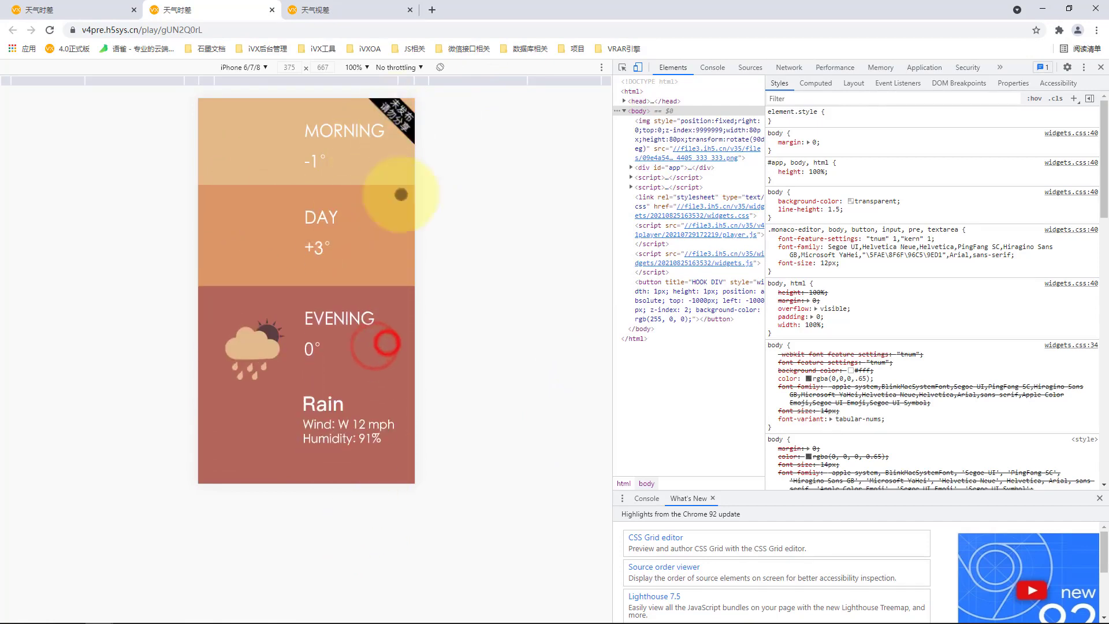
click(98, 10)
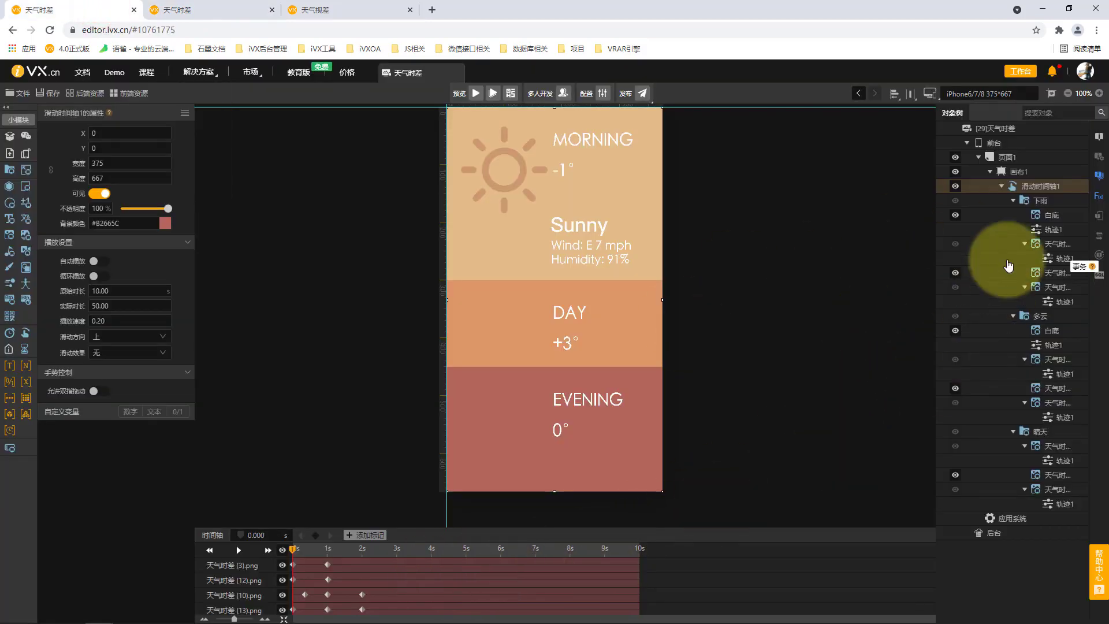
Step: Collapse the 下雨 group and add a time marker to 滑动时间轴1 at 1 second
click(1013, 201)
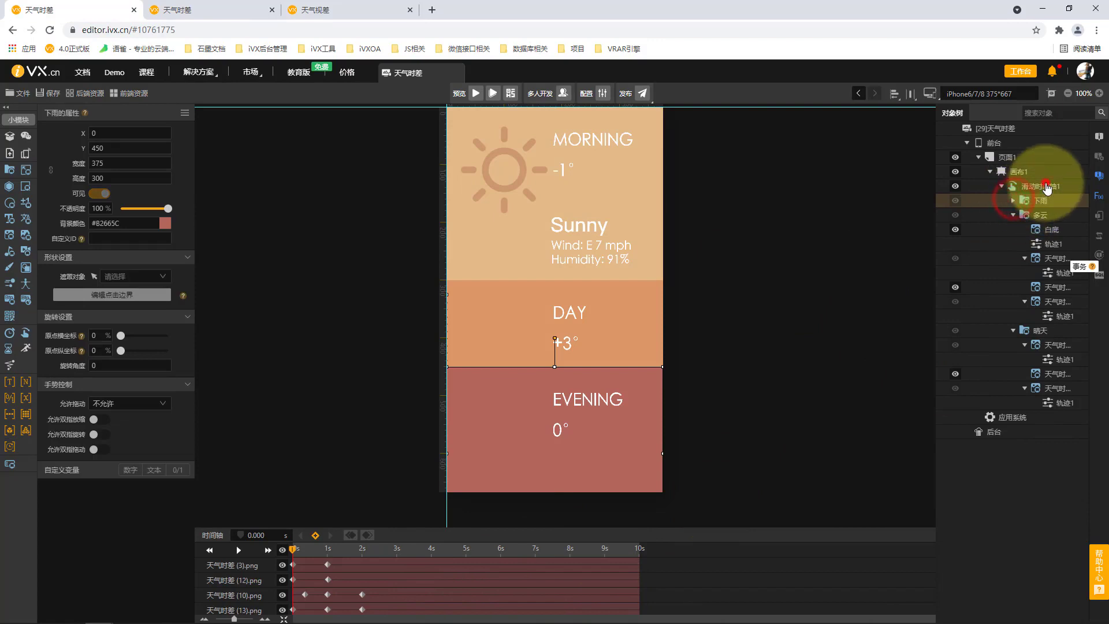
click(1047, 188)
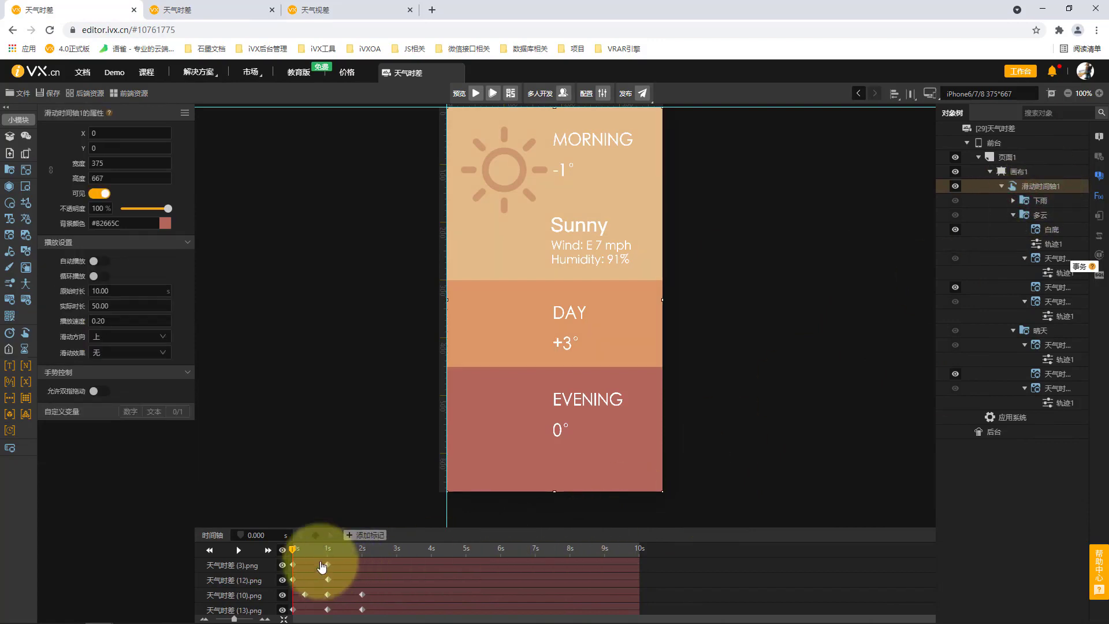
drag(295, 555, 325, 549)
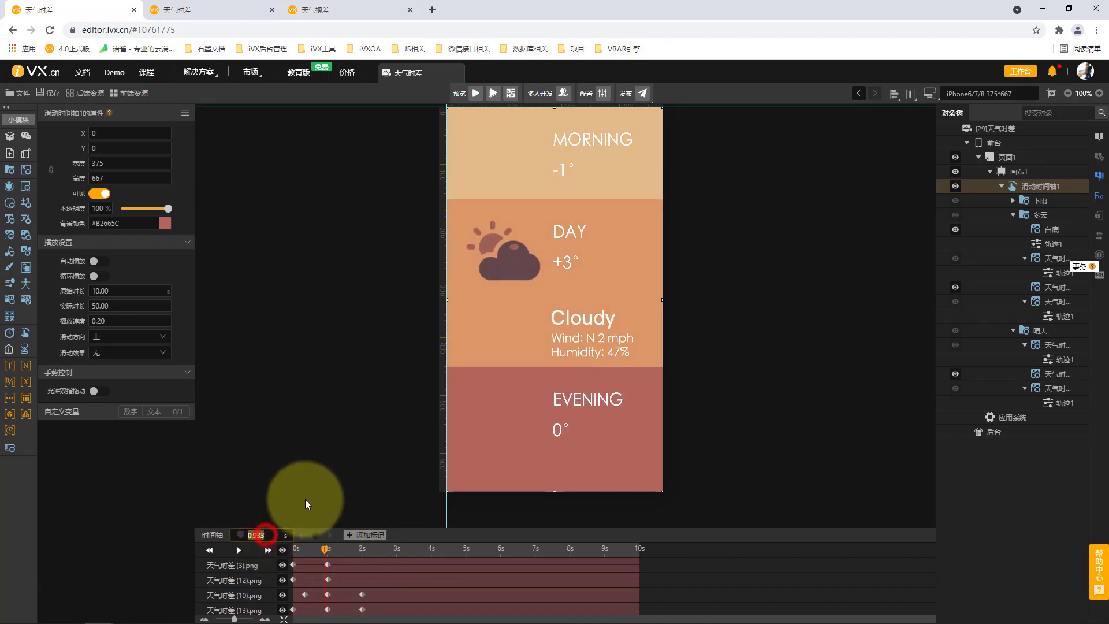
text(1)
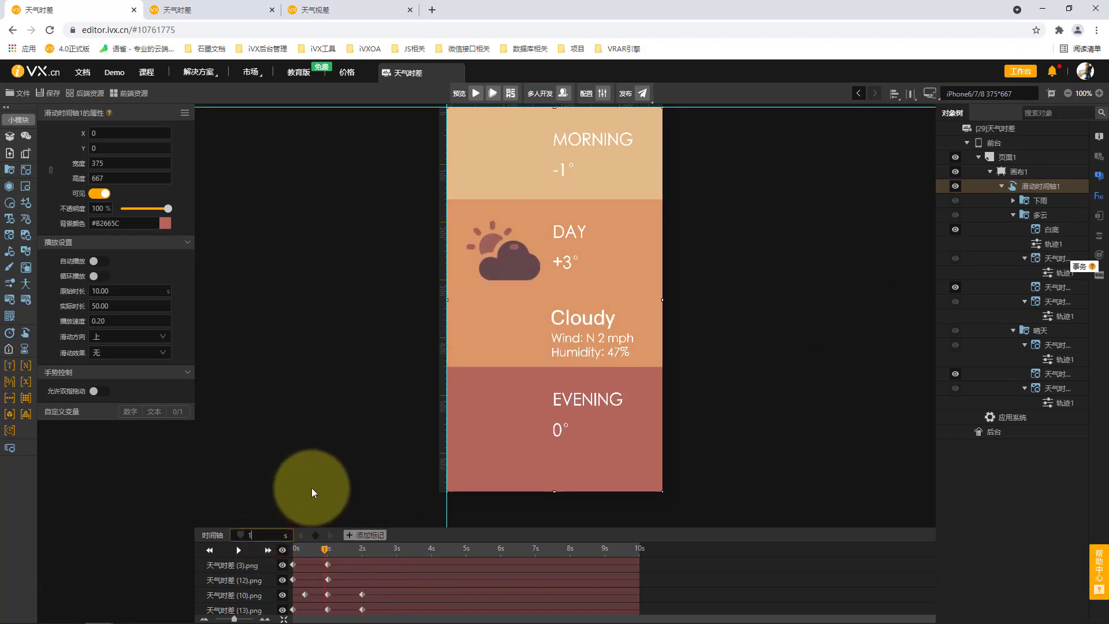
click(311, 488)
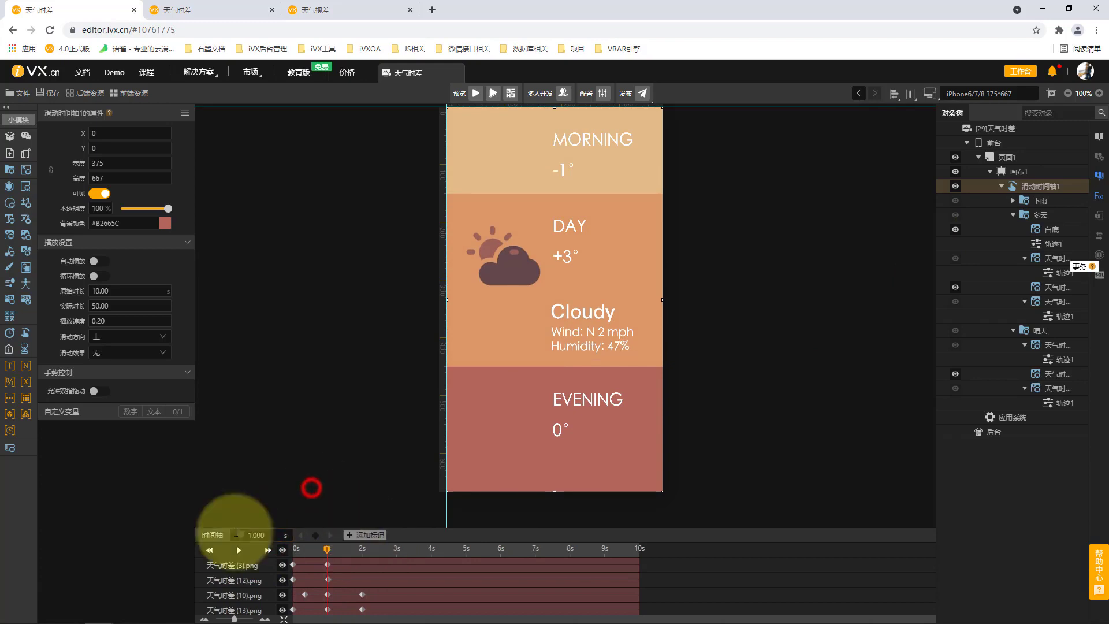
click(7, 350)
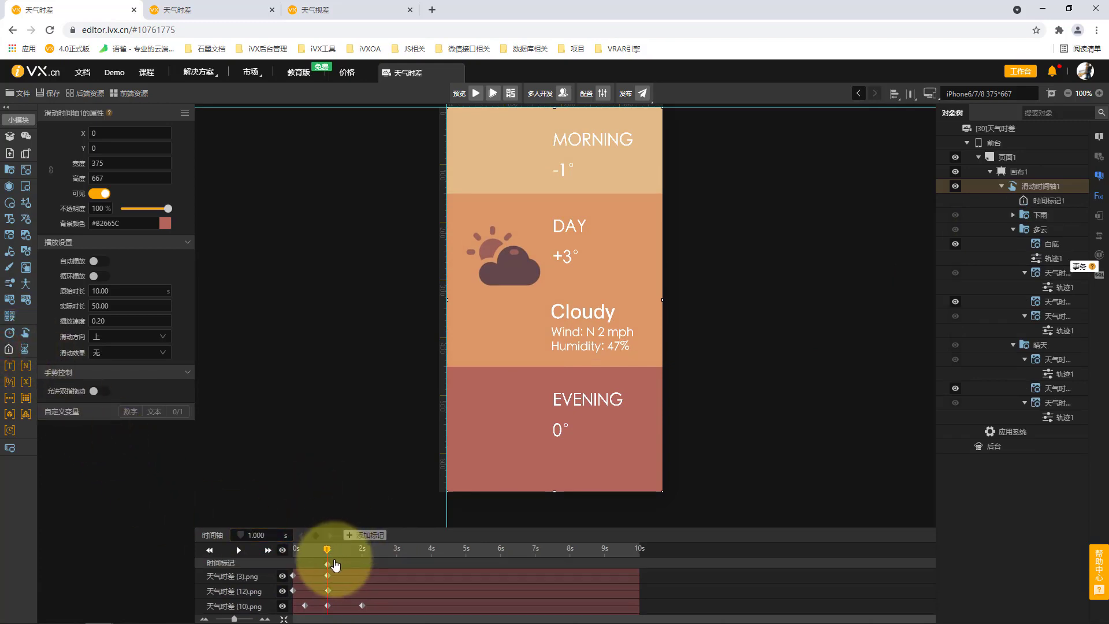
Step: Add a time marker at 2 seconds on 滑动时间轴1 and check both markers
drag(328, 554, 363, 548)
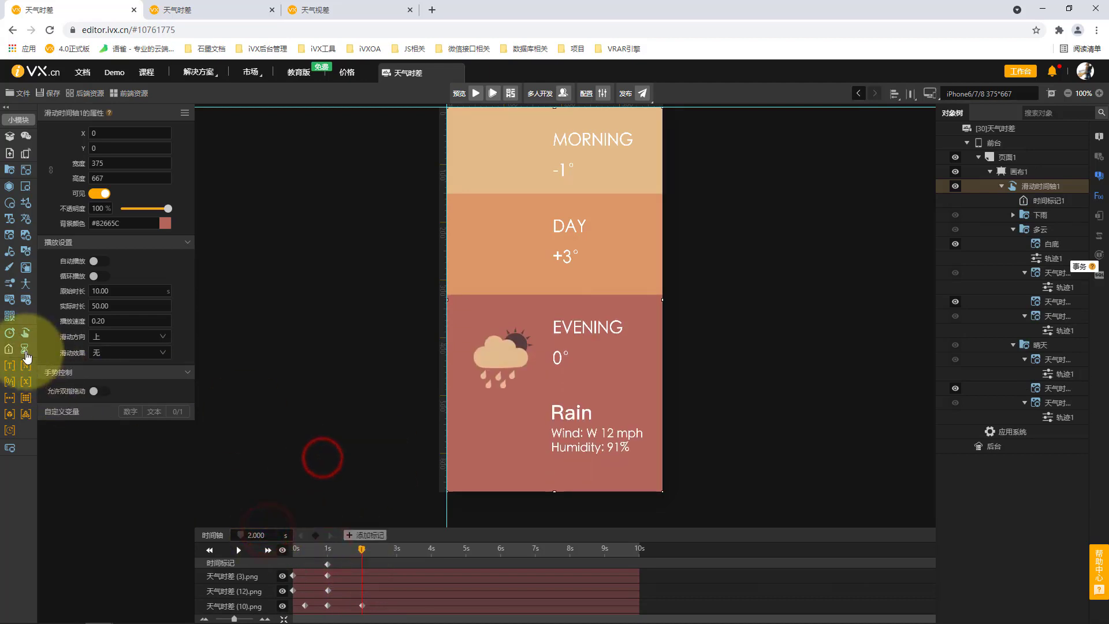
click(9, 350)
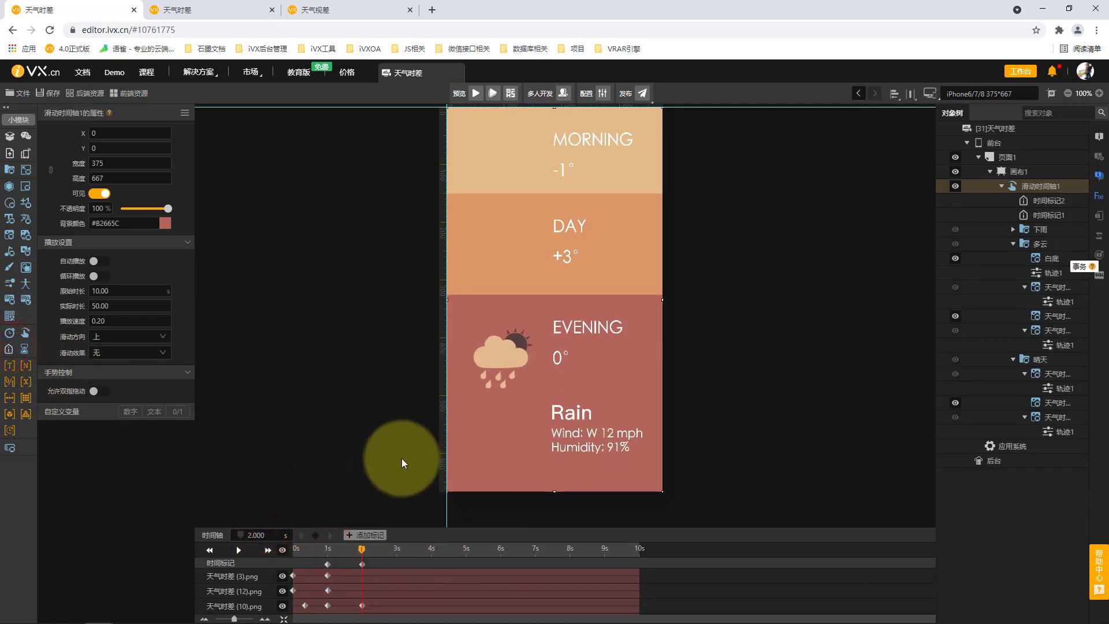
click(327, 564)
click(361, 564)
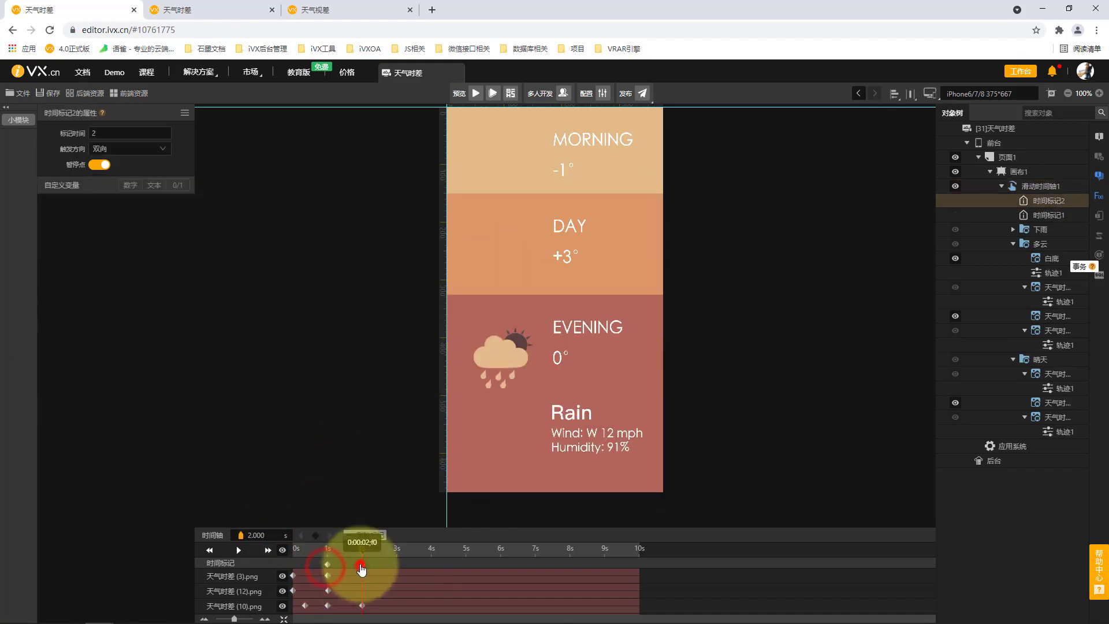
Step: Set the original duration (原始时长) of 滑动时间轴1 to 2 seconds
click(1054, 187)
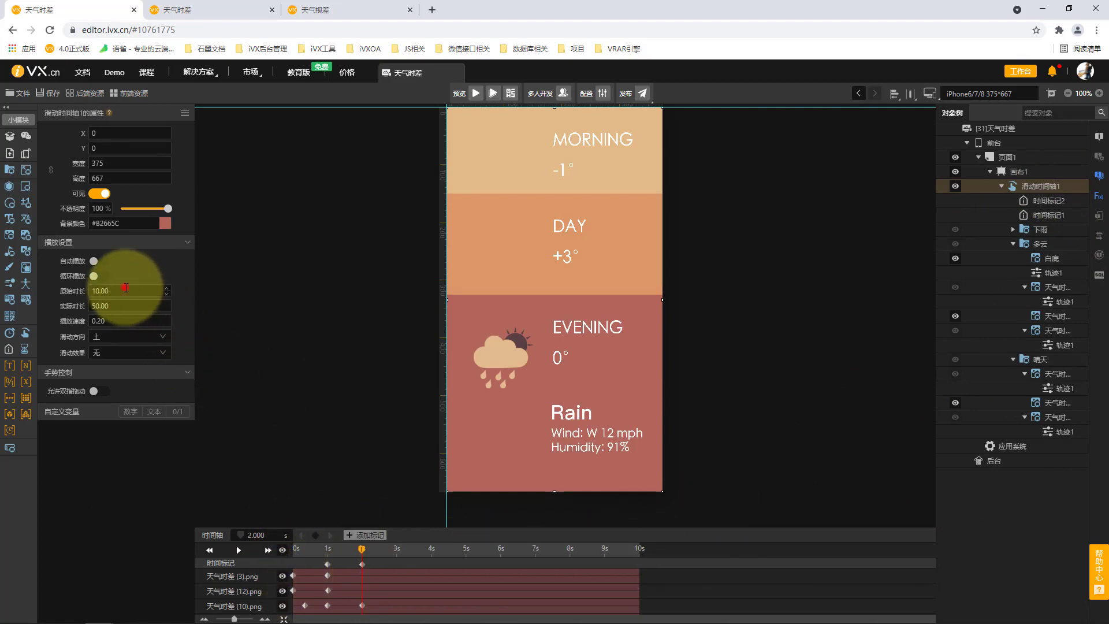
double_click(126, 289)
text(2)
key(Return)
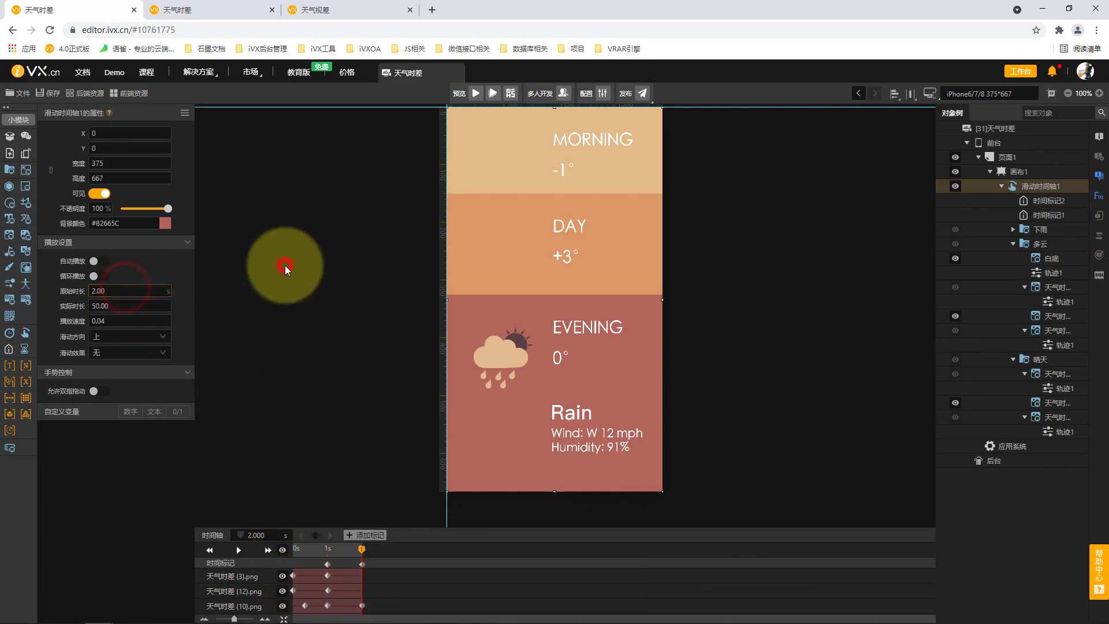
Step: Set the sliding effect of 滑动时间轴1 to 自动跳转控制点 with a jump duration of 0.5
click(129, 354)
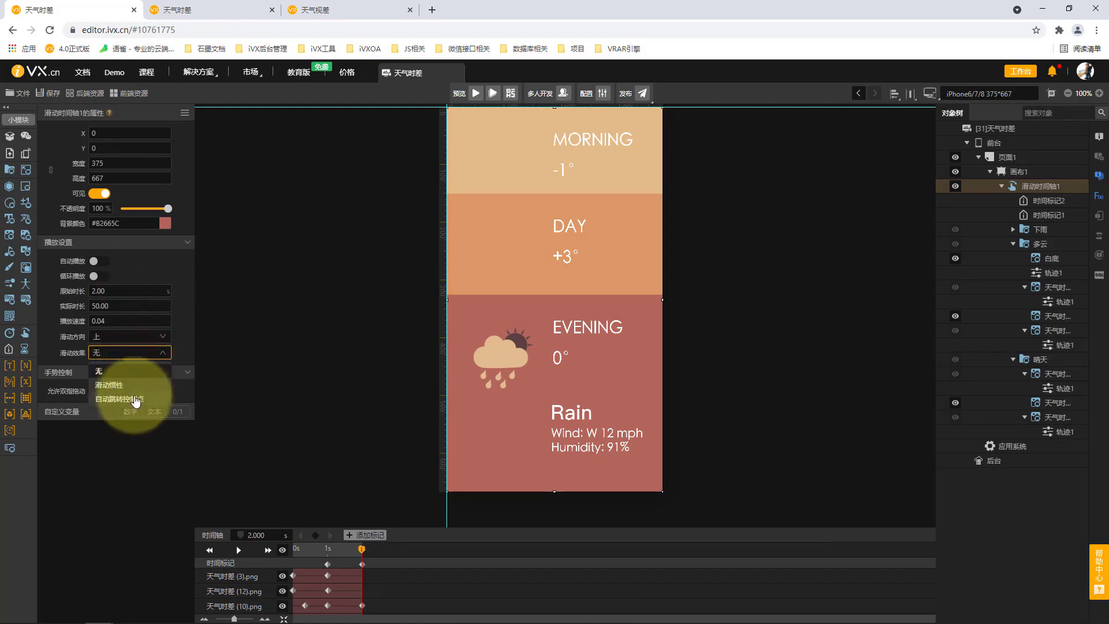
click(116, 400)
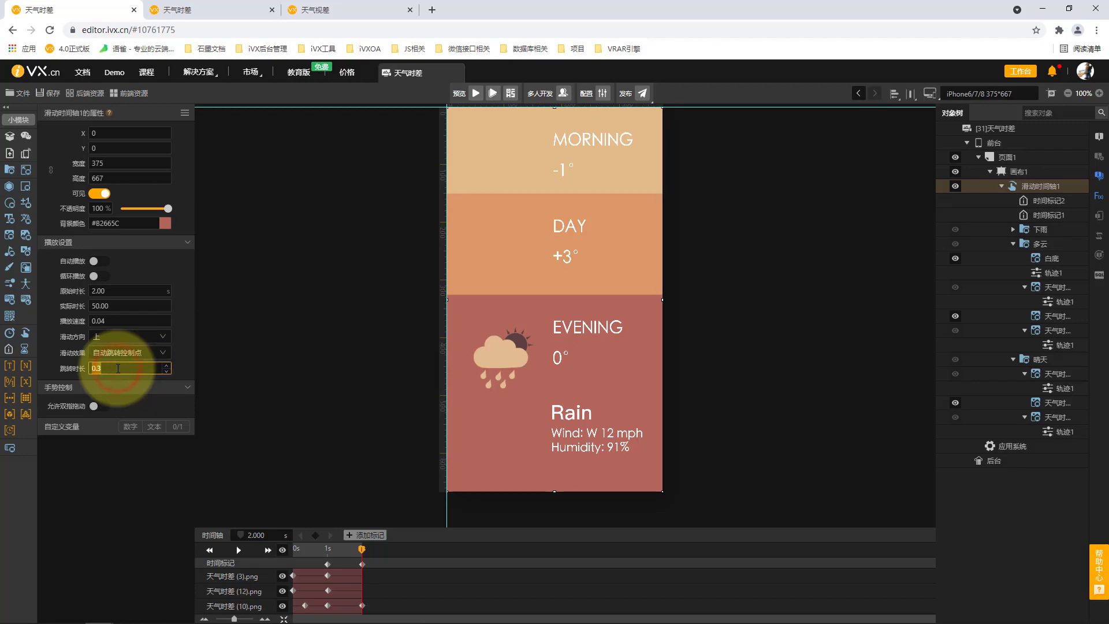
text(.5)
click(282, 353)
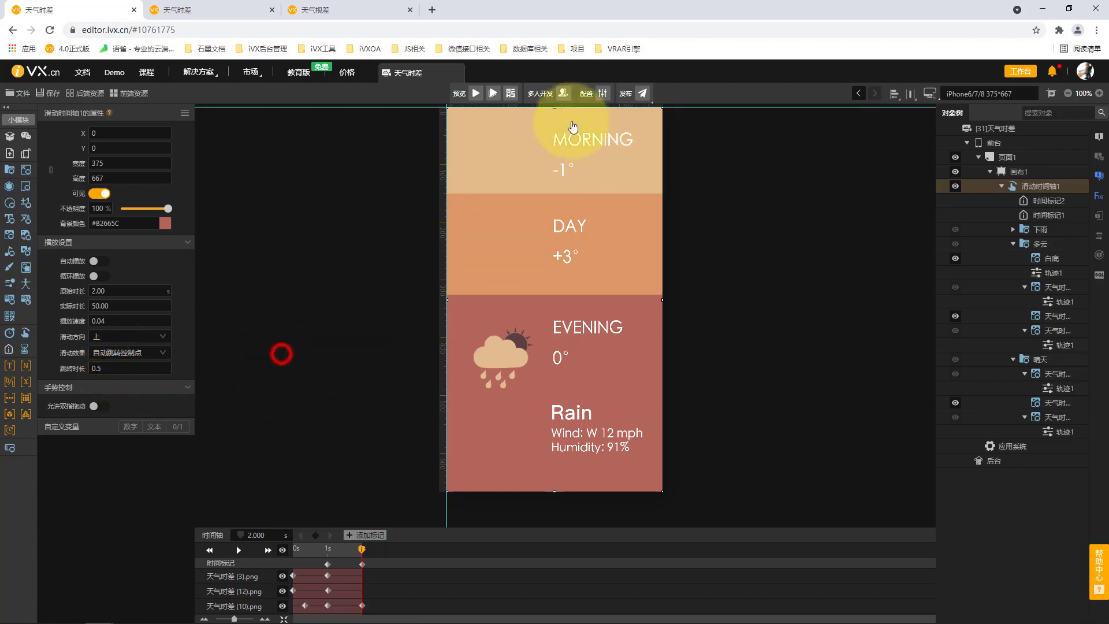
Step: Preview the app and swipe up and down through the Sunny, Cloudy and Rain sections to check the automatic jumping between markers
click(494, 94)
click(563, 374)
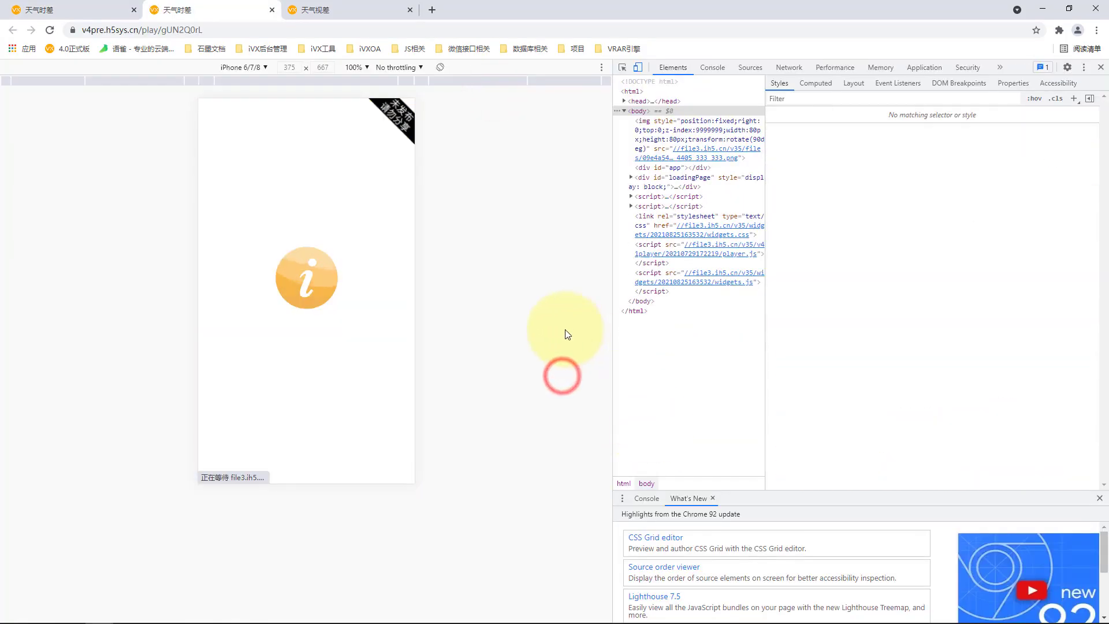
click(379, 346)
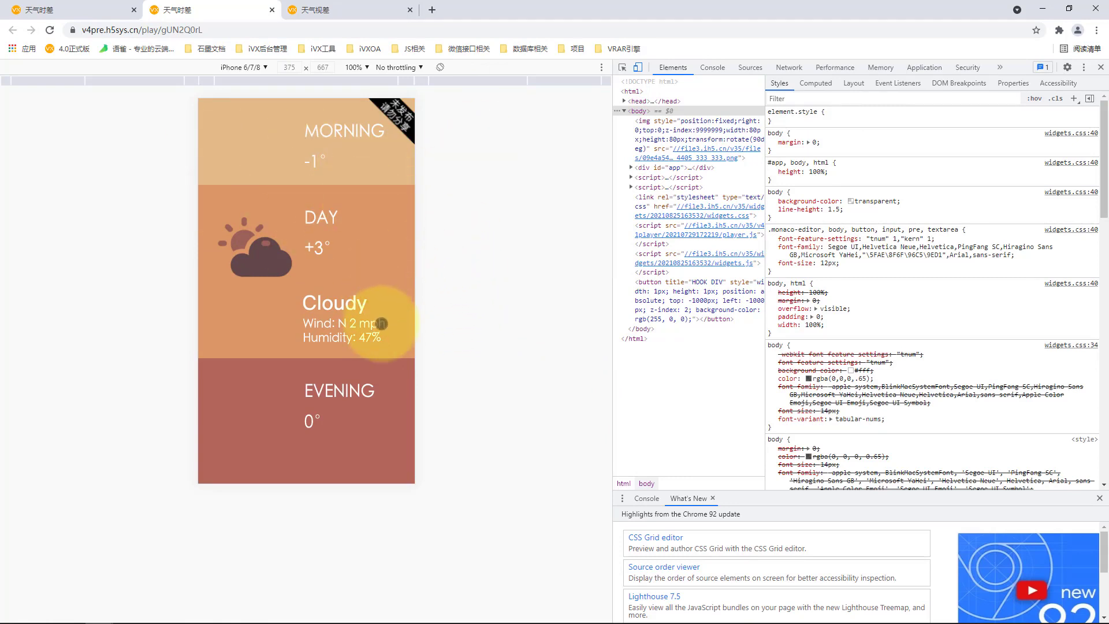
click(390, 325)
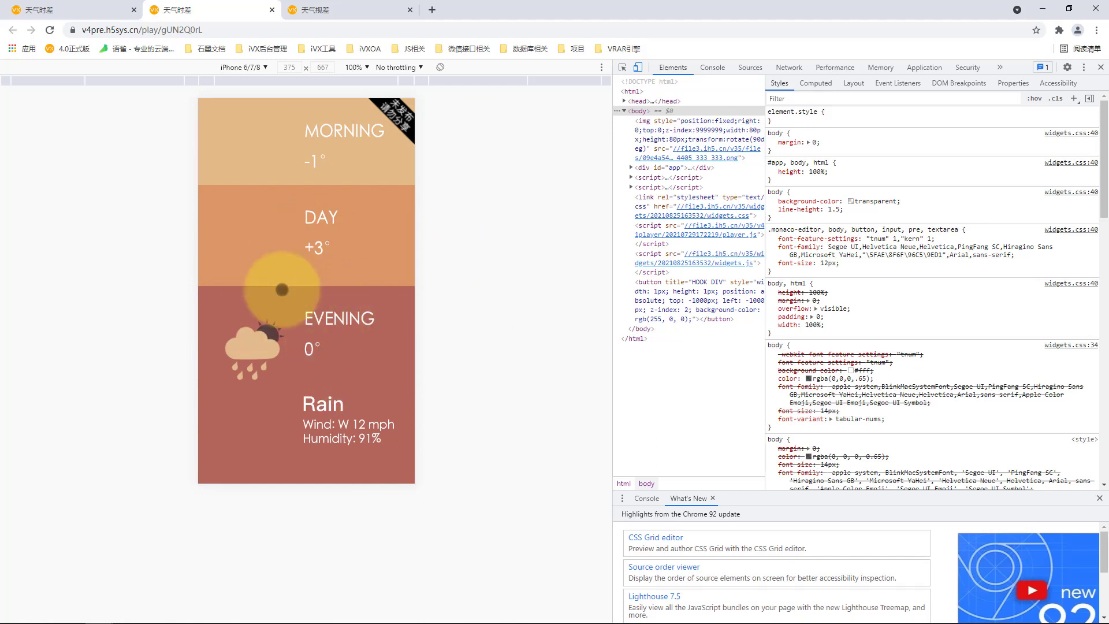
click(353, 245)
click(372, 191)
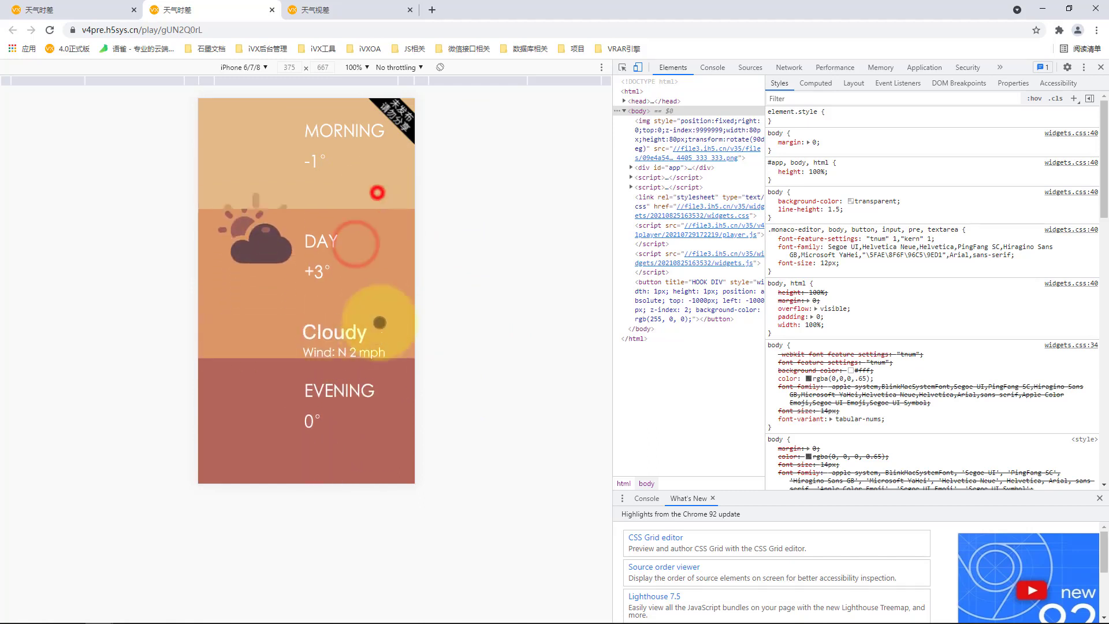
click(385, 368)
click(377, 356)
click(377, 224)
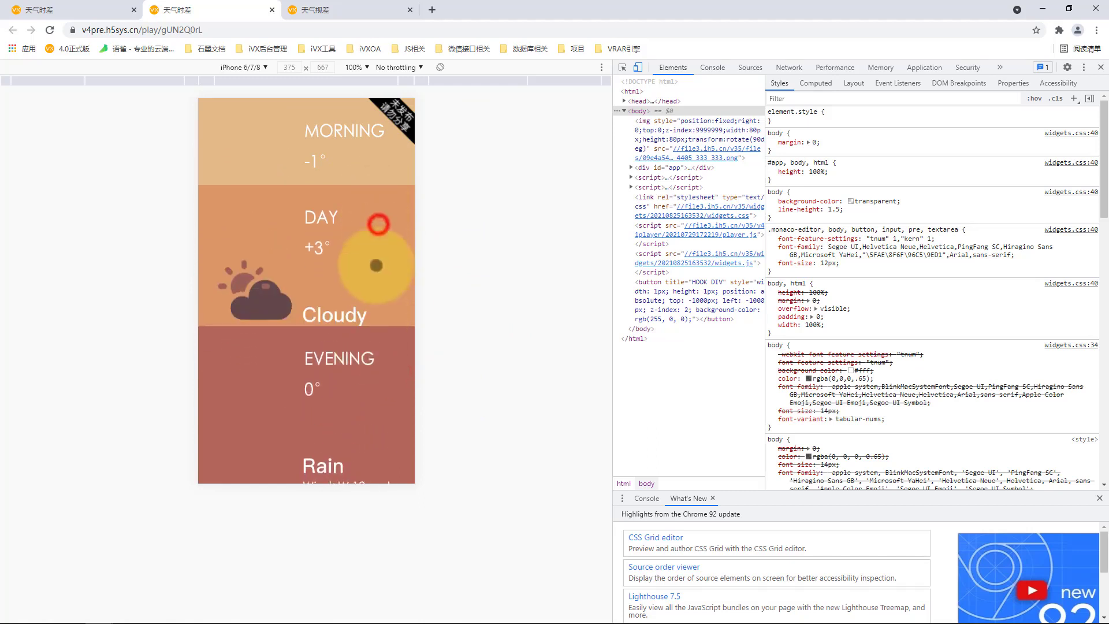
click(361, 180)
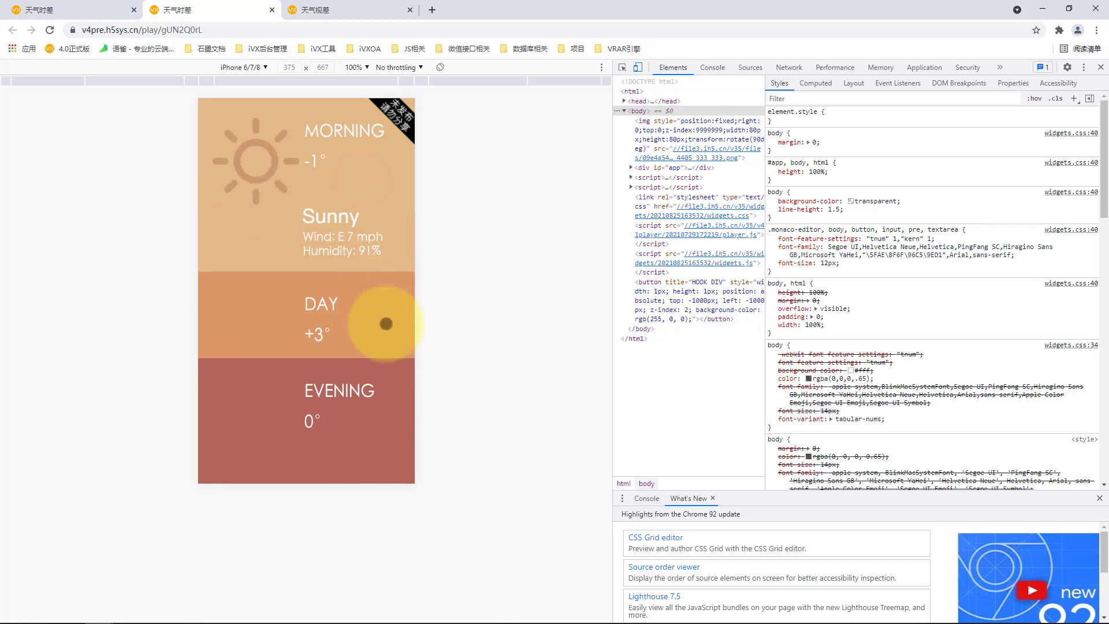
click(386, 324)
click(378, 312)
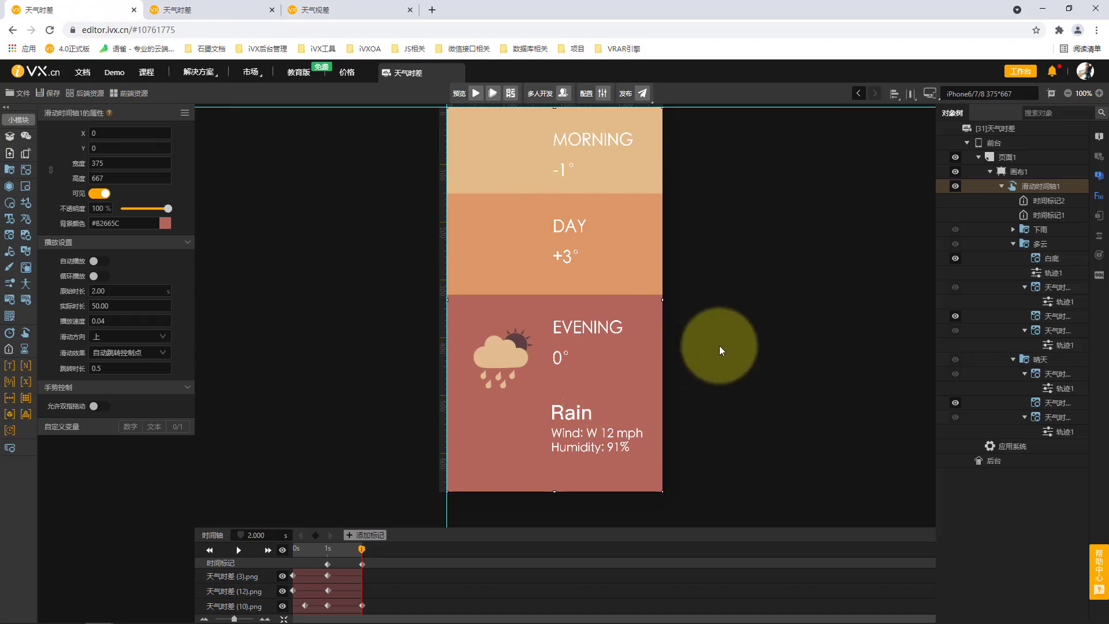
Step: Compare the preview with the finished 天气视差 sample by swiping through its sections, and return to the editor
click(566, 228)
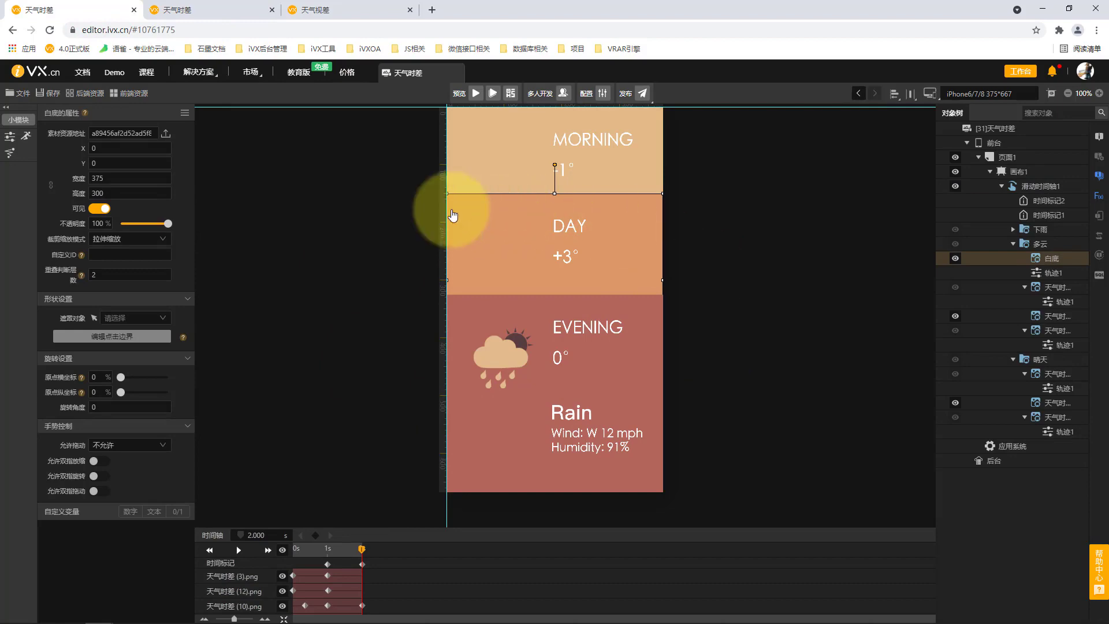
click(211, 8)
click(346, 8)
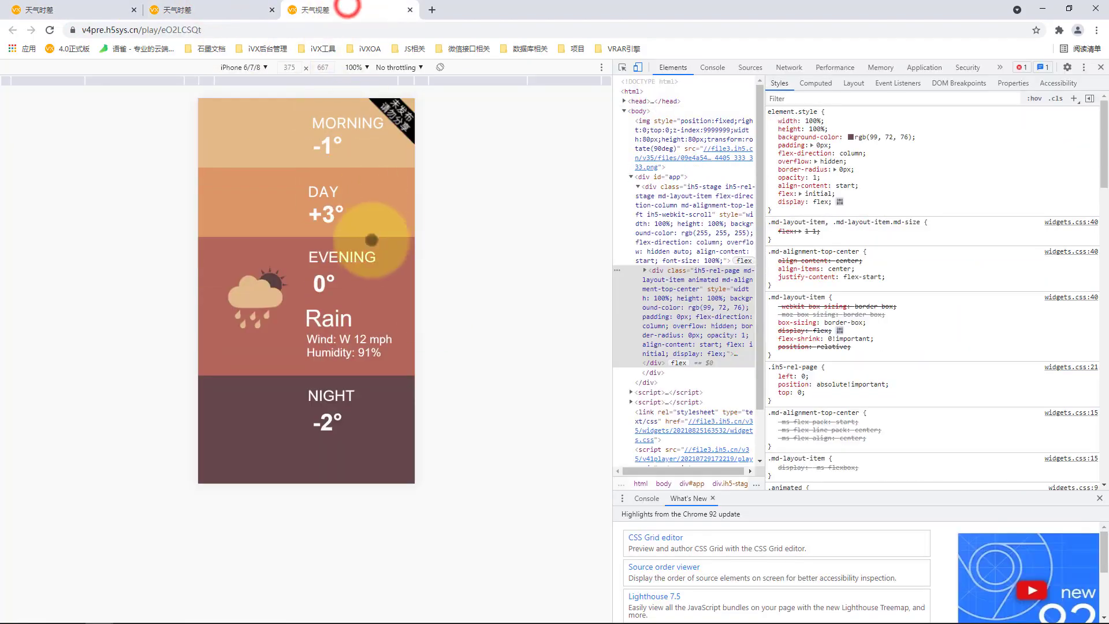
click(359, 188)
drag(363, 212, 413, 322)
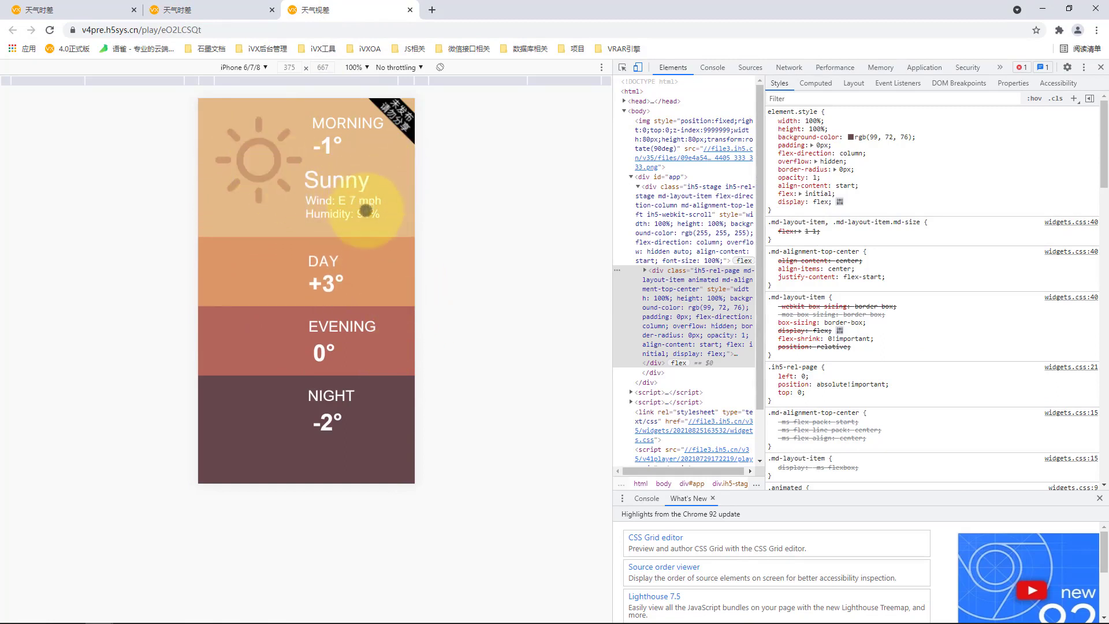
click(222, 5)
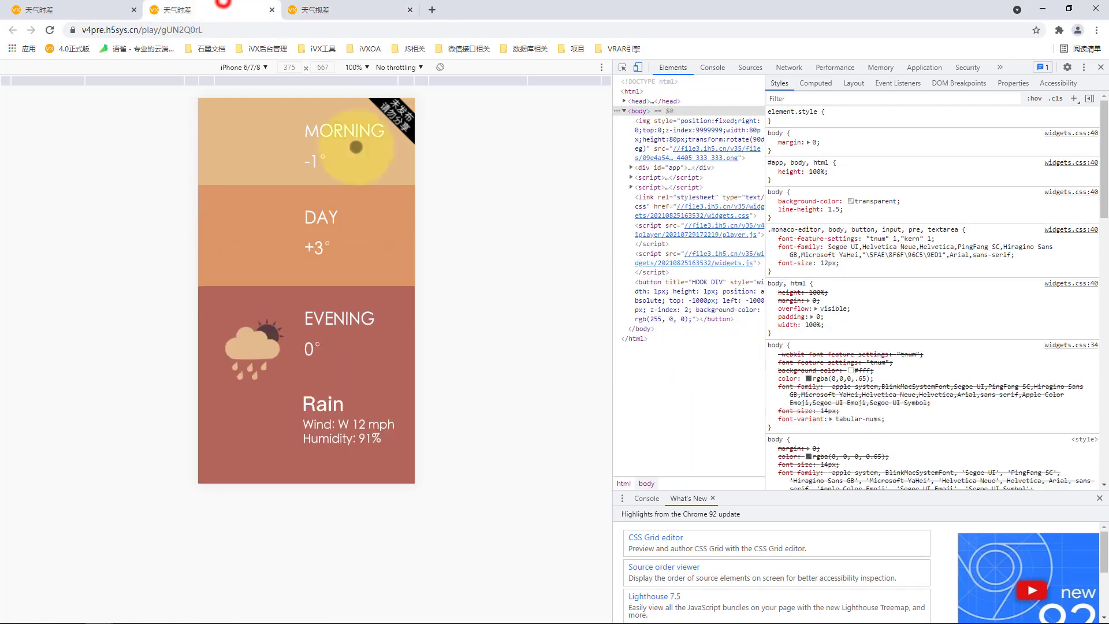
click(99, 8)
Step: Select 滑动时间轴1 and look through all of its tracks and keyframes
click(1054, 188)
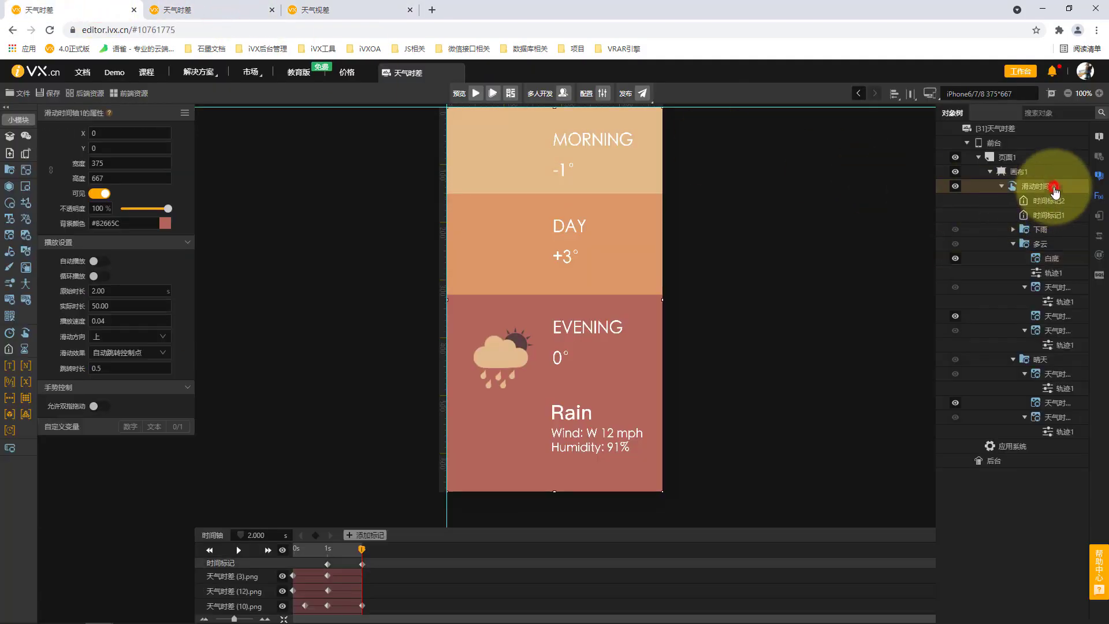
scroll(341, 577, down, 2)
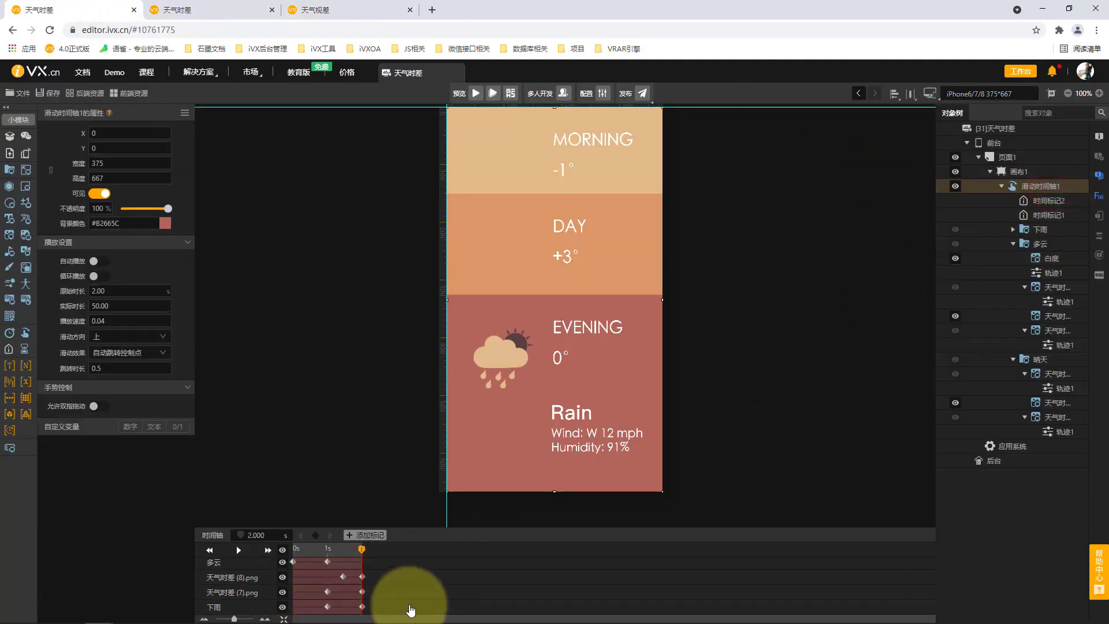
scroll(369, 597, up, 3)
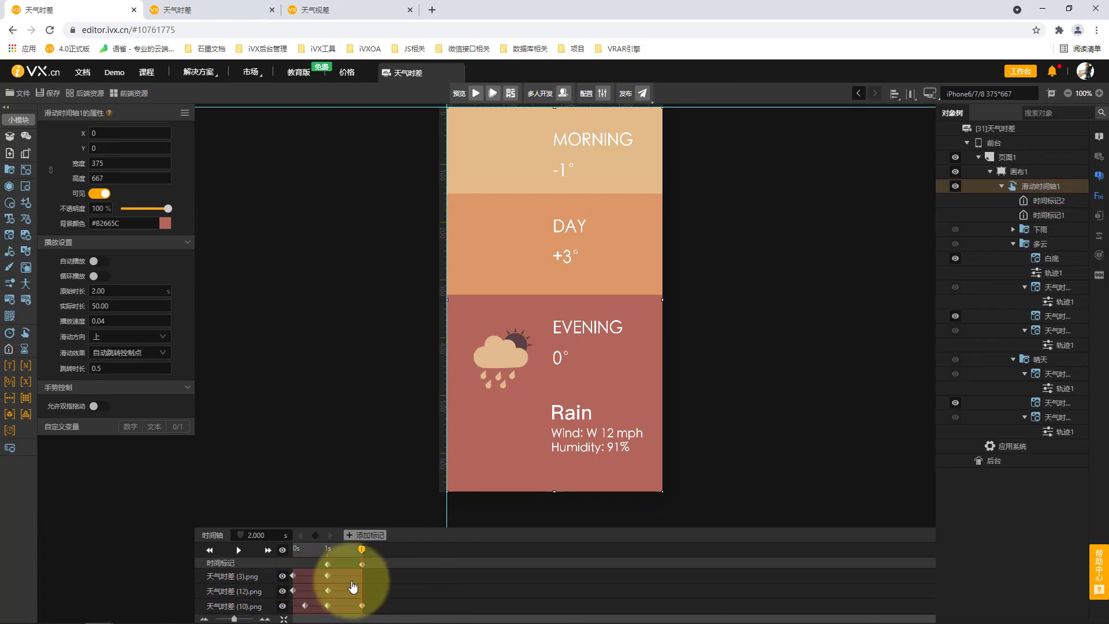
Step: Examine how the 多云 group and its 天气时差 (13).png image each carry their own motion track 轨迹1
click(1070, 247)
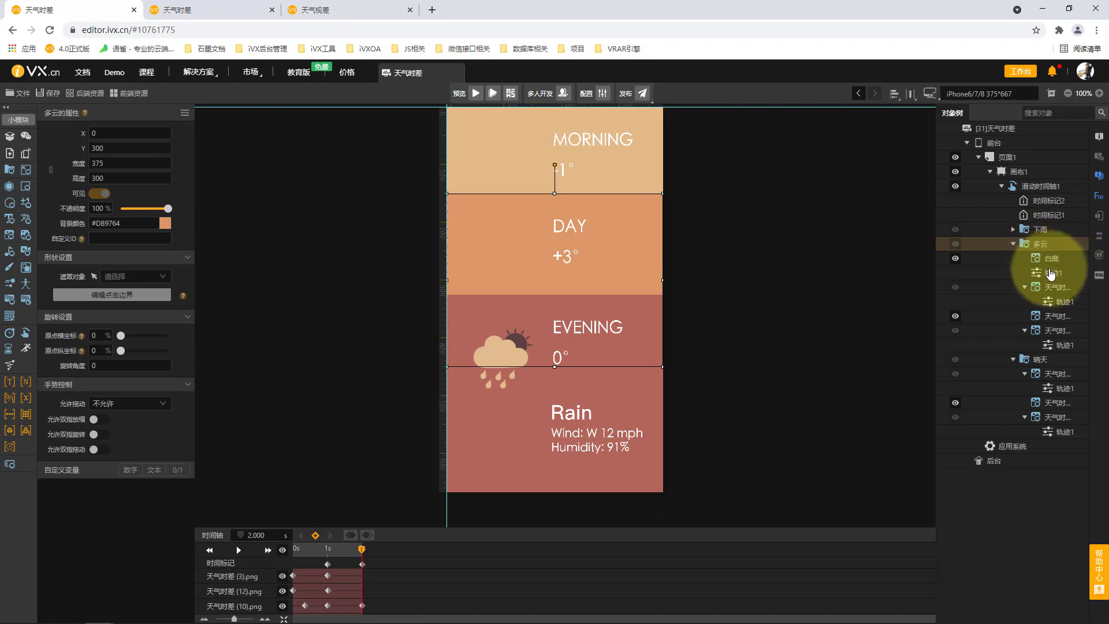
click(1061, 276)
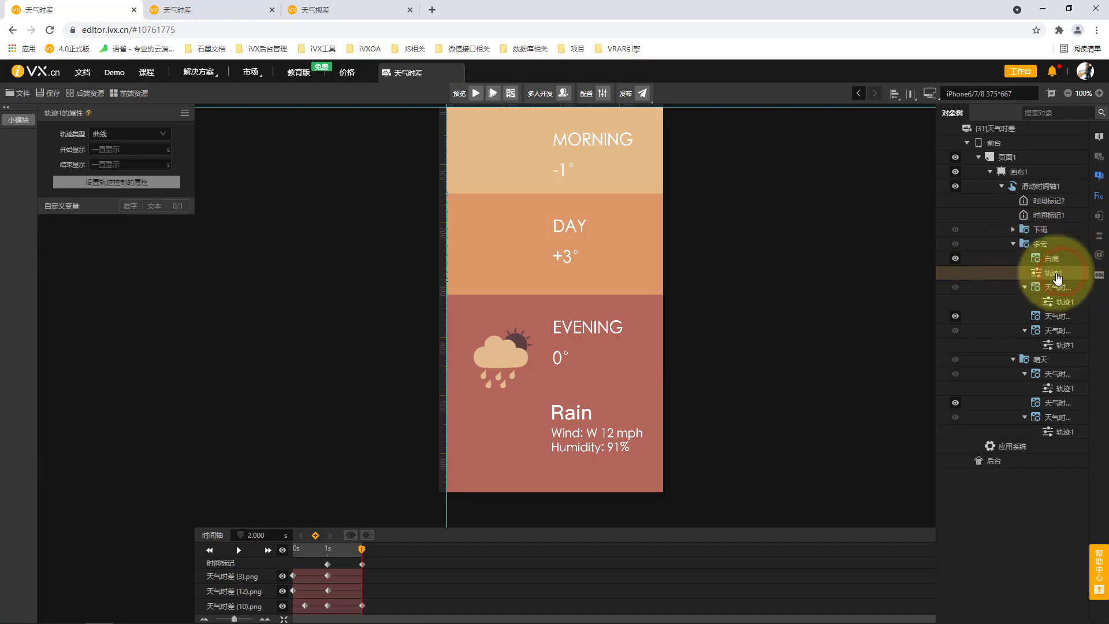
click(1043, 245)
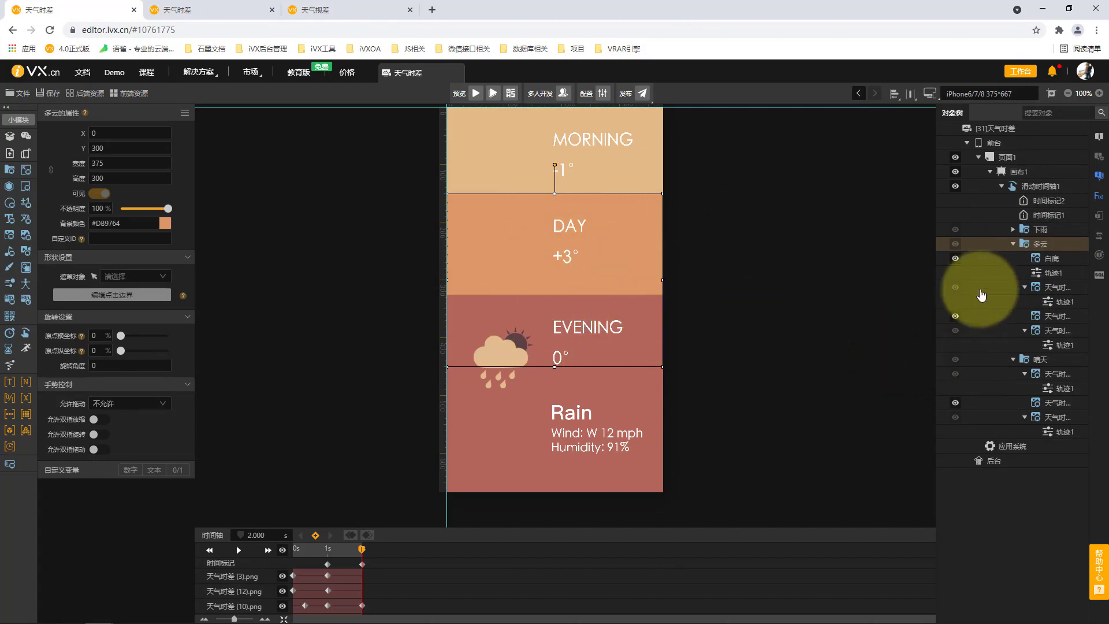
click(1057, 287)
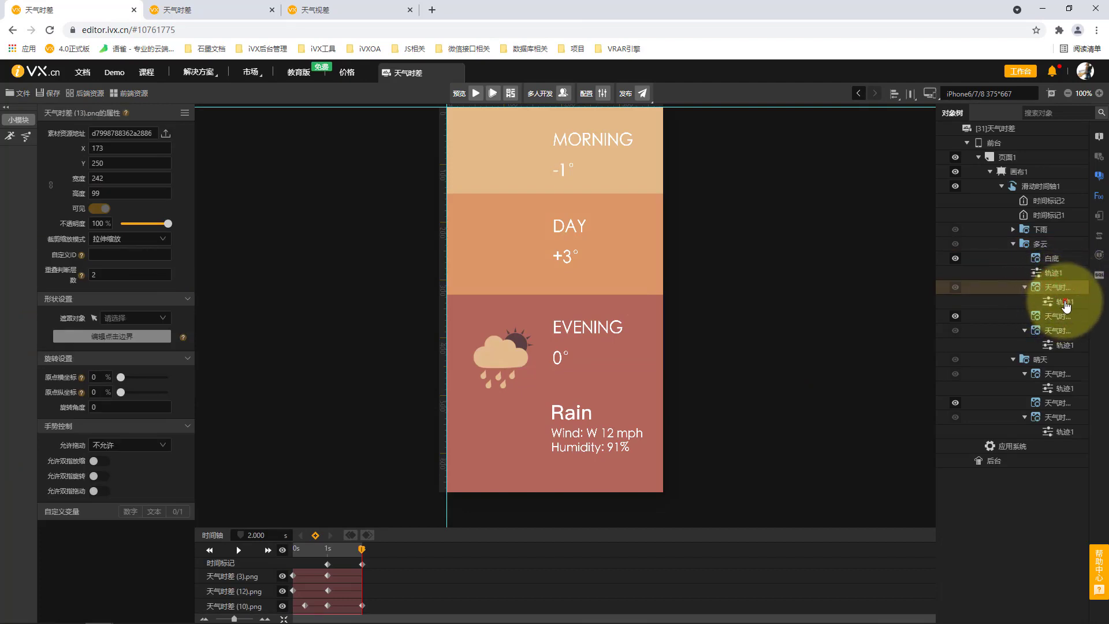
click(1064, 302)
click(1046, 244)
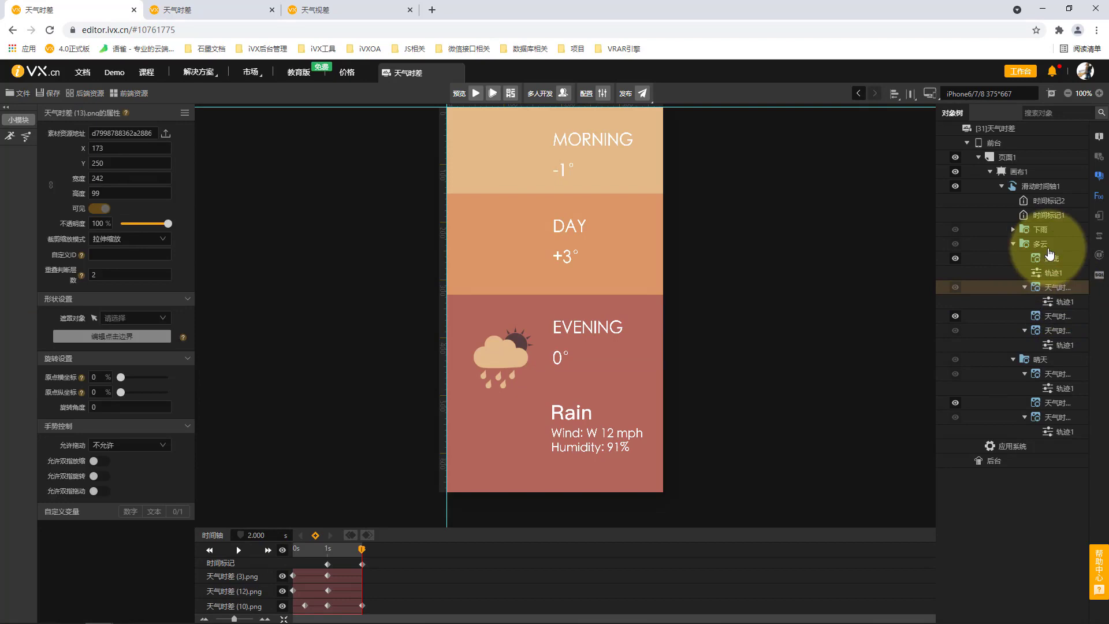
click(1062, 289)
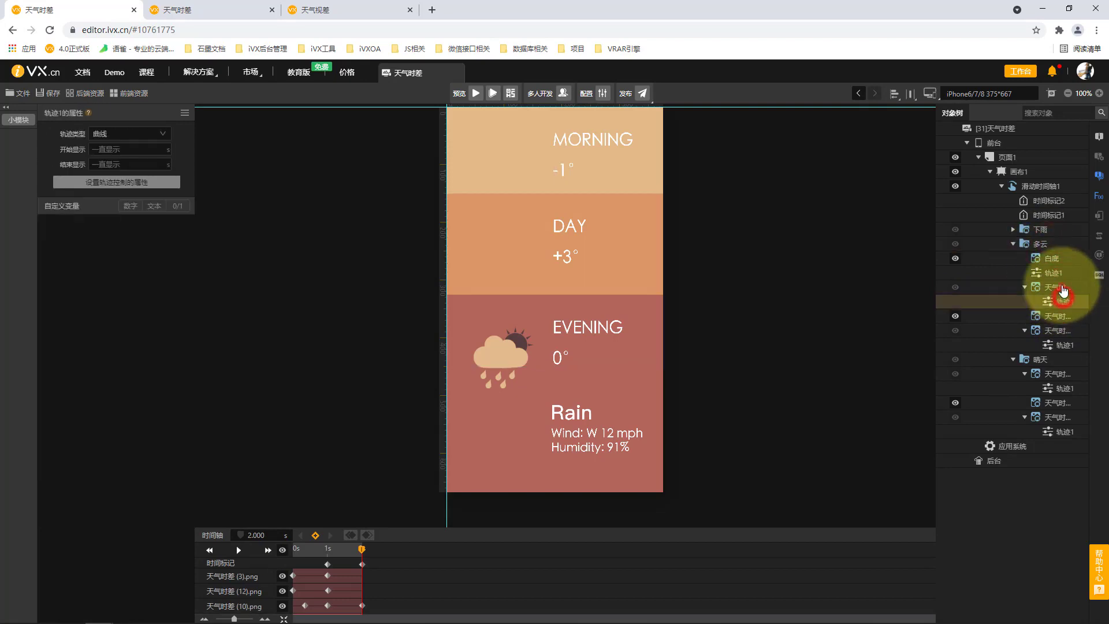
click(1020, 245)
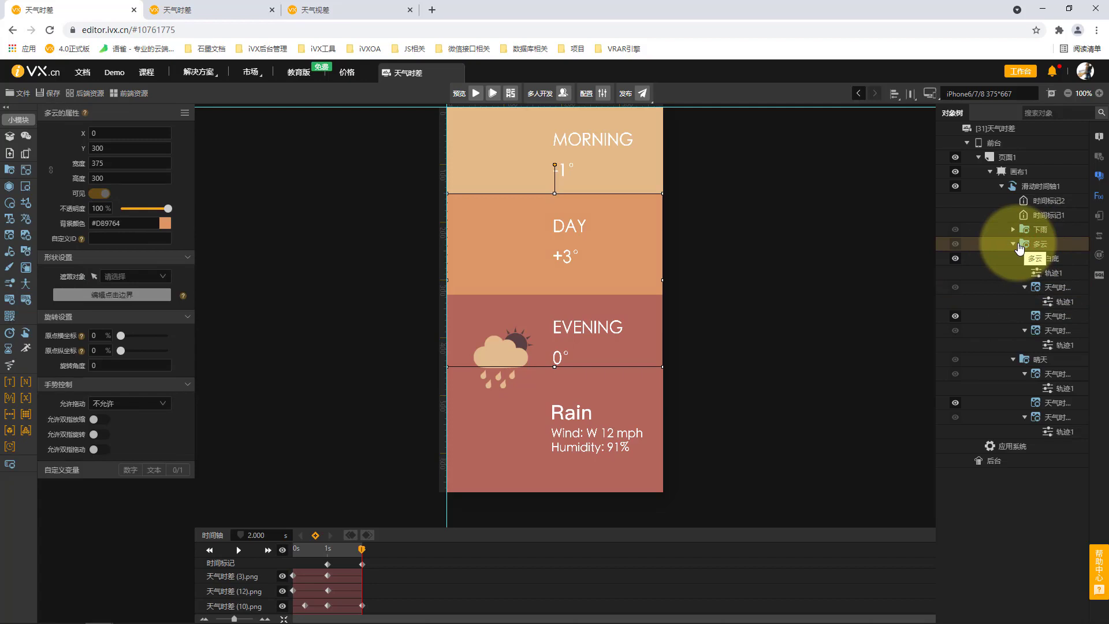
click(1056, 273)
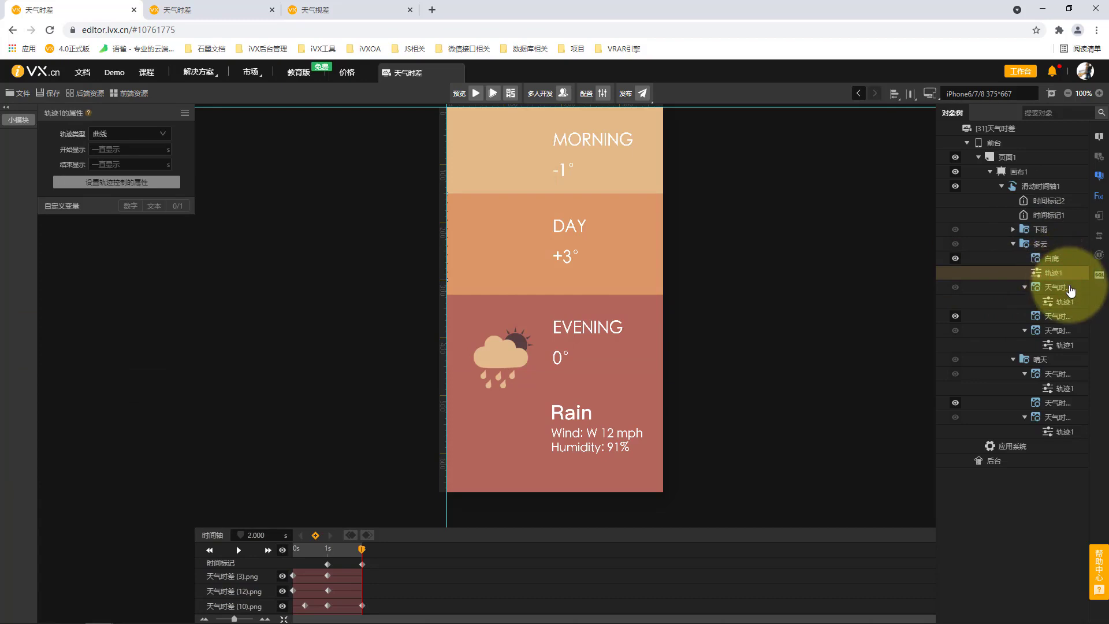
click(1064, 288)
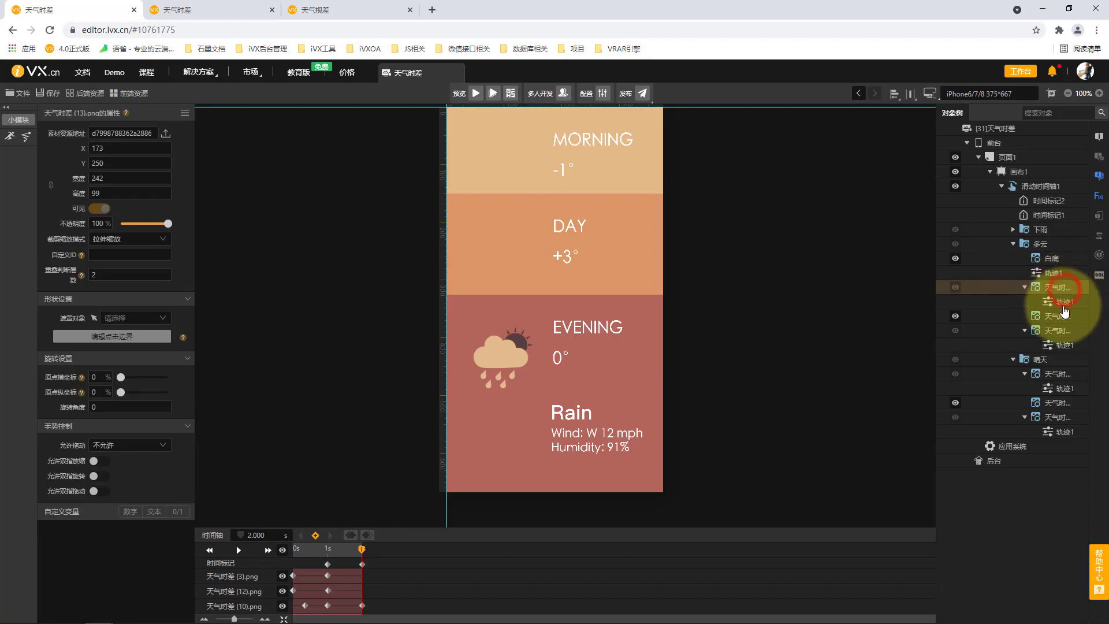
click(1067, 302)
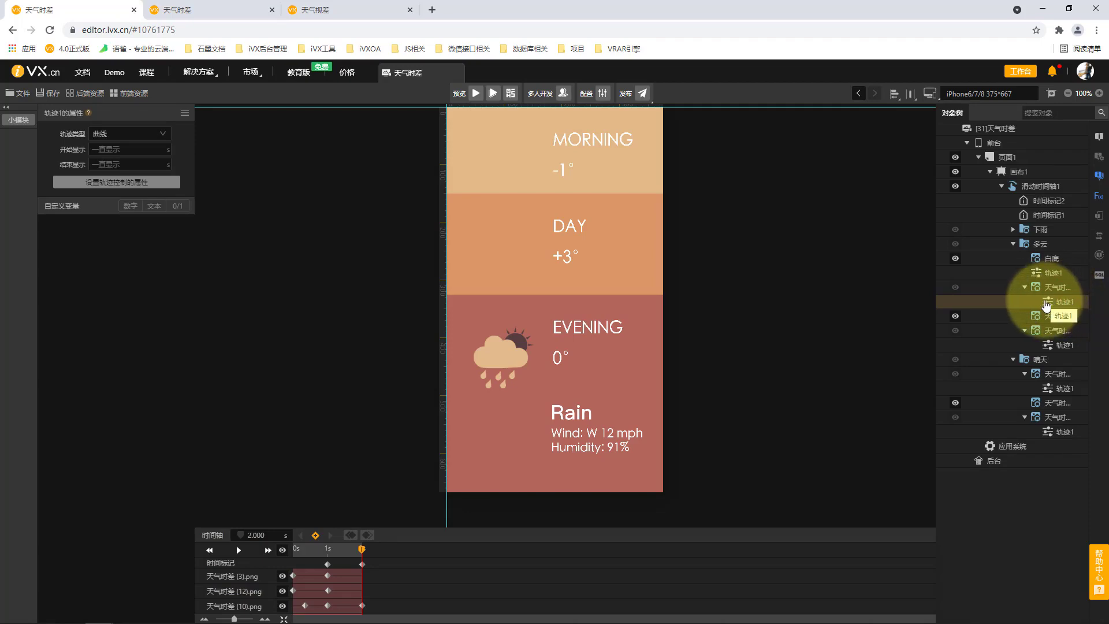
click(1067, 288)
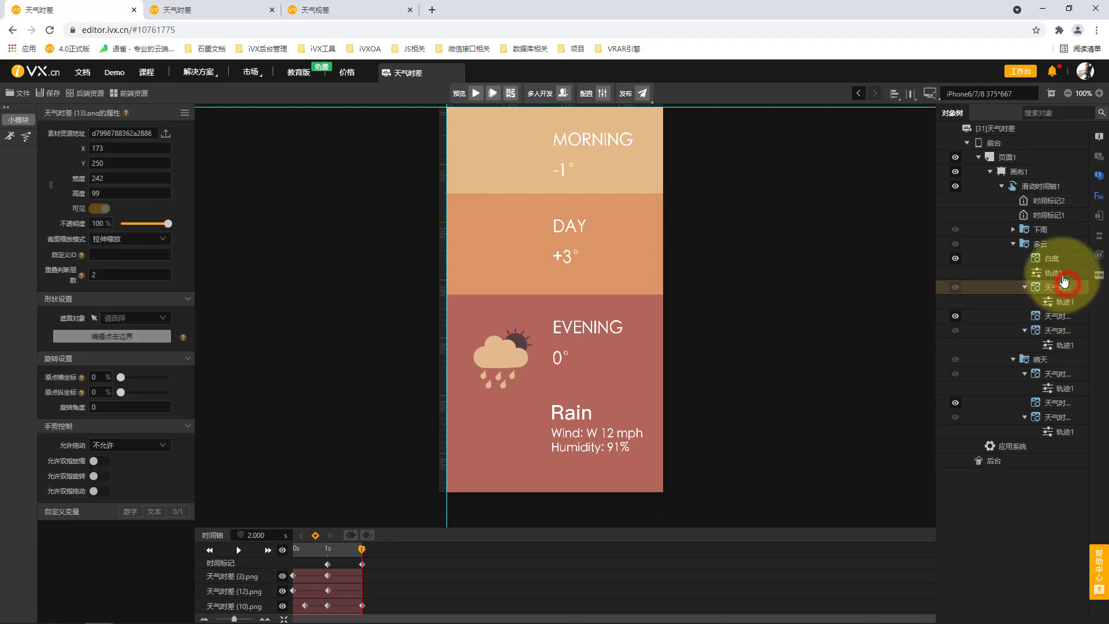
click(1067, 276)
click(1065, 290)
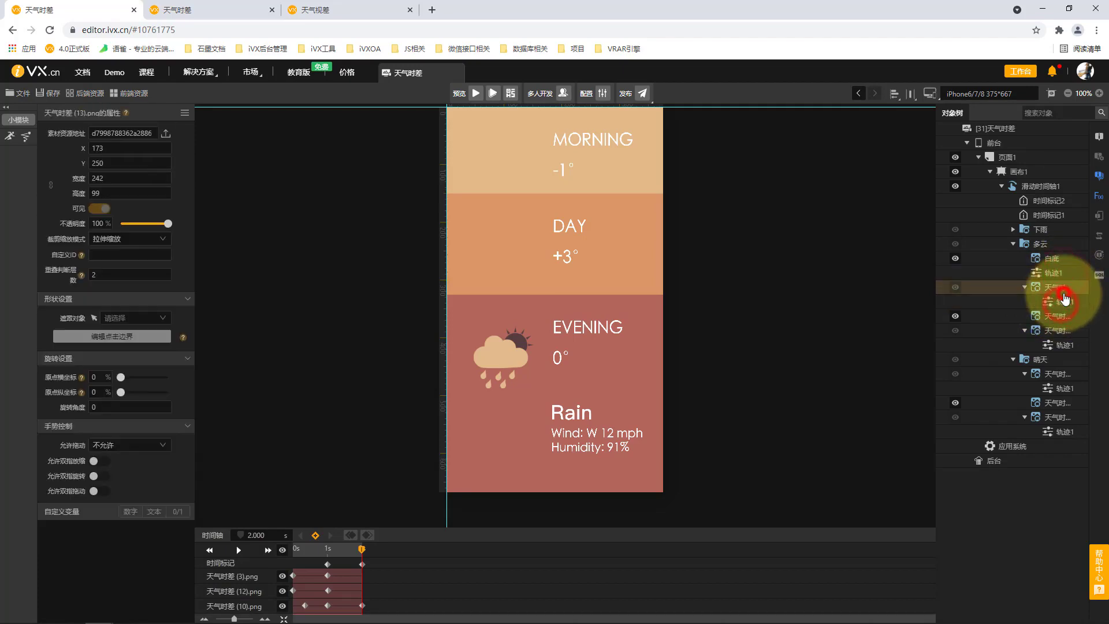
click(1065, 299)
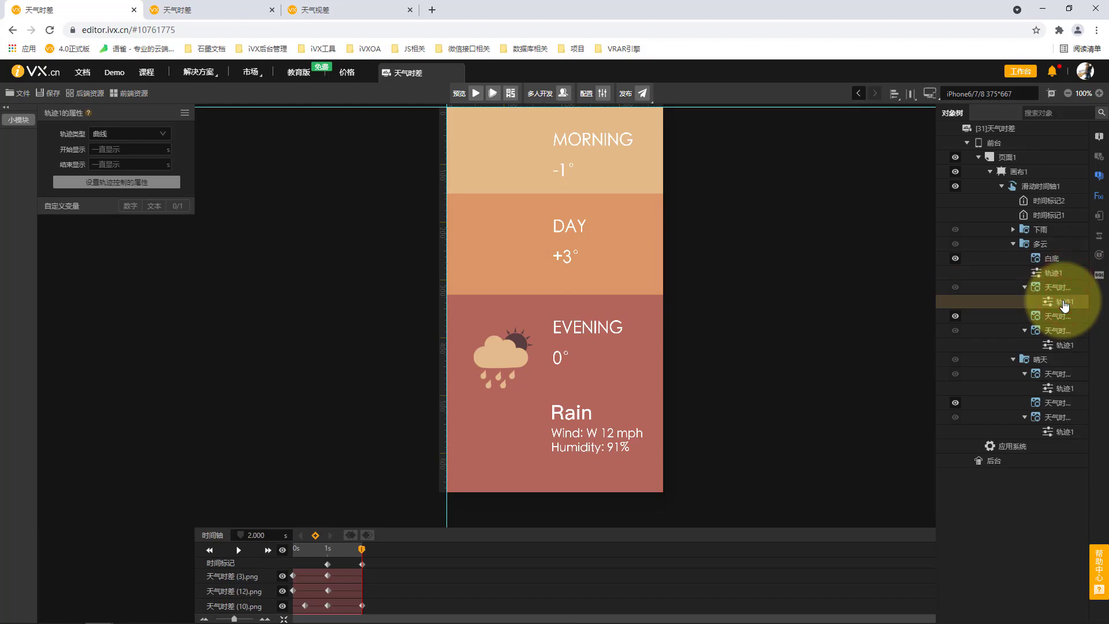
click(1069, 251)
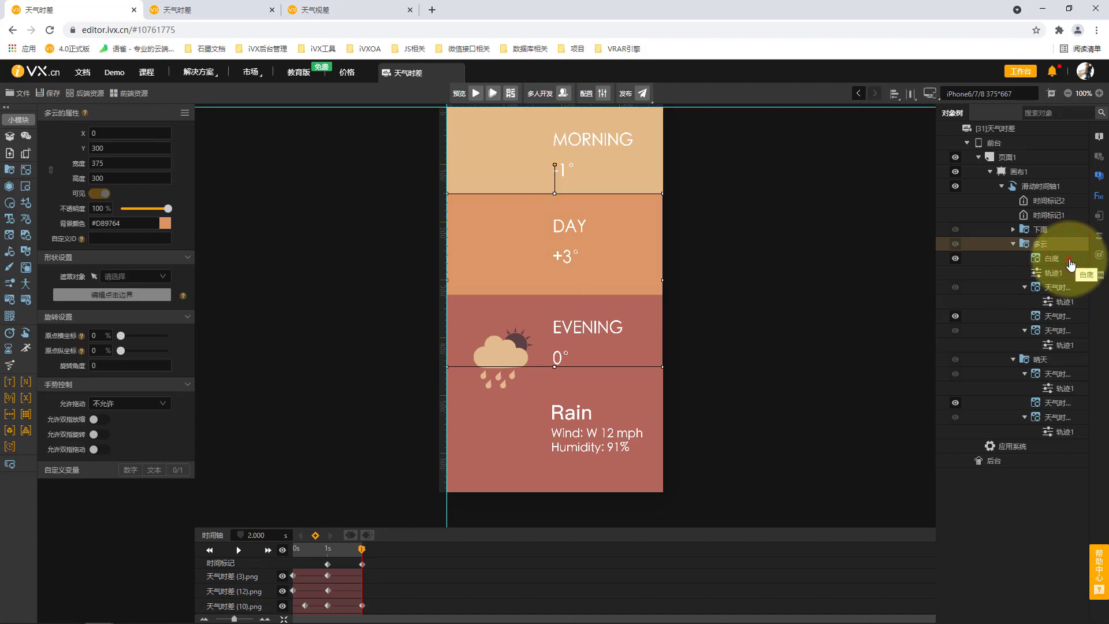
click(1066, 276)
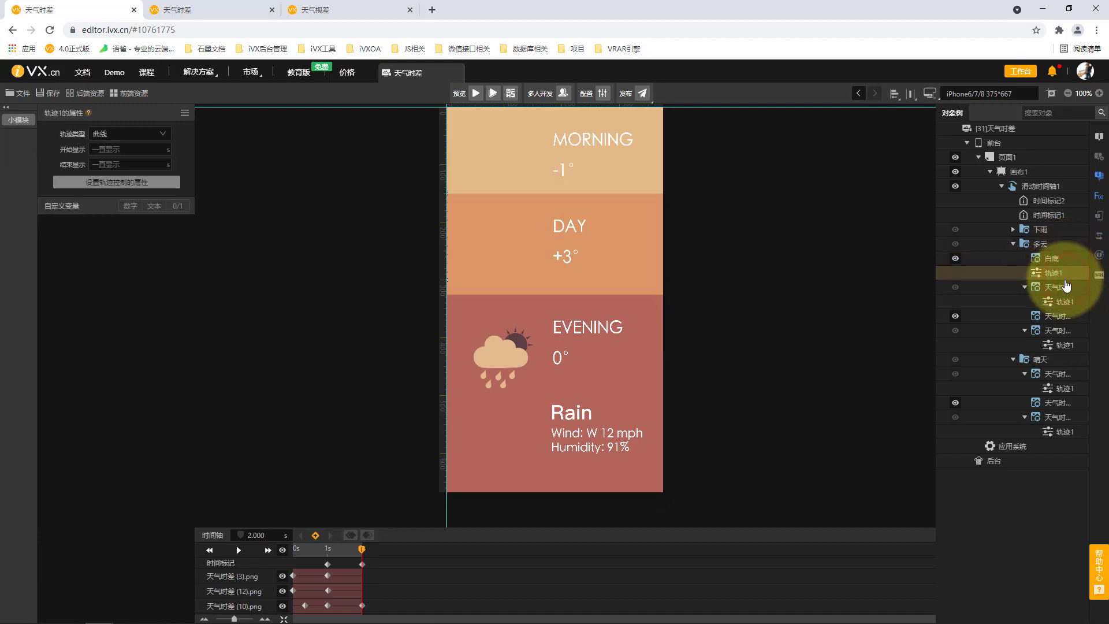
click(1073, 315)
click(1069, 269)
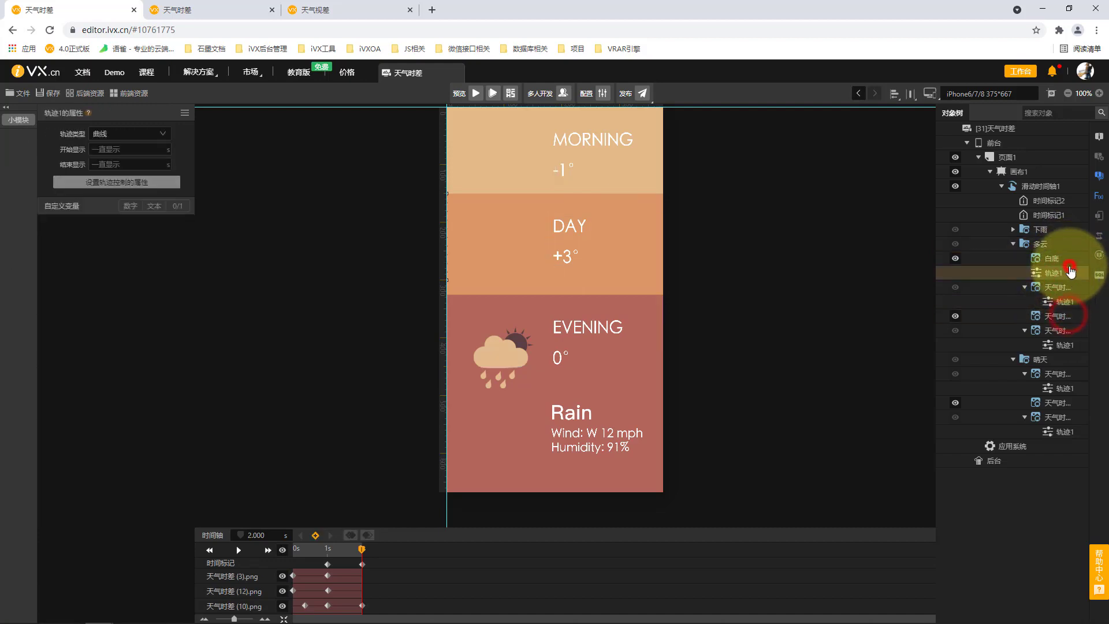
Step: Inspect the 白底 image and the mask object setting of 天气时差 (10).png in the 多云 group, and reselect 滑动时间轴1
click(1071, 259)
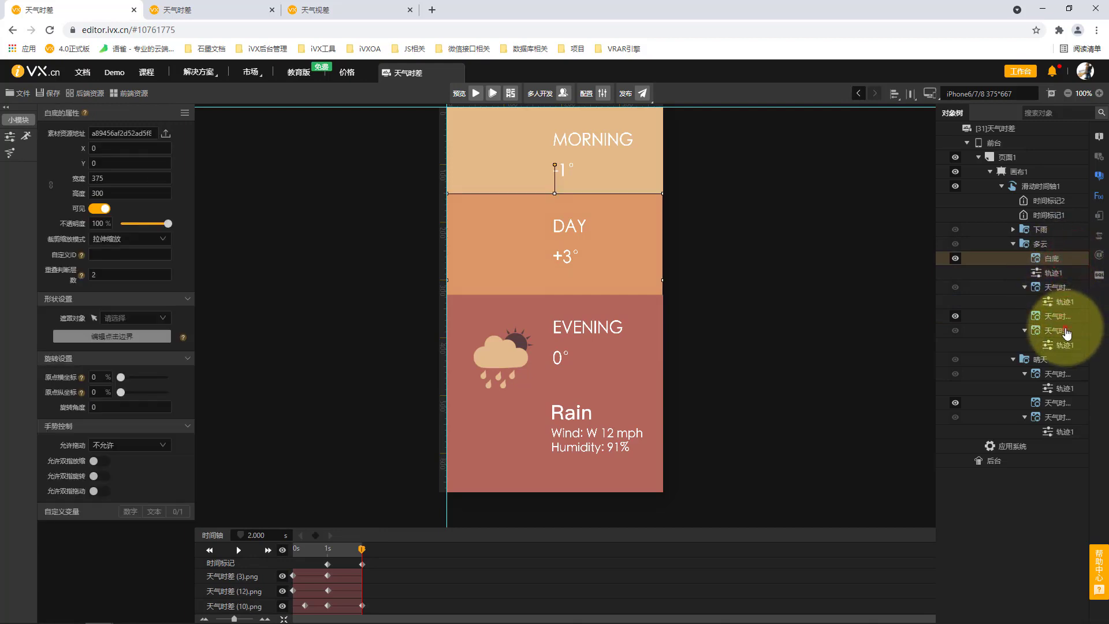
click(1066, 331)
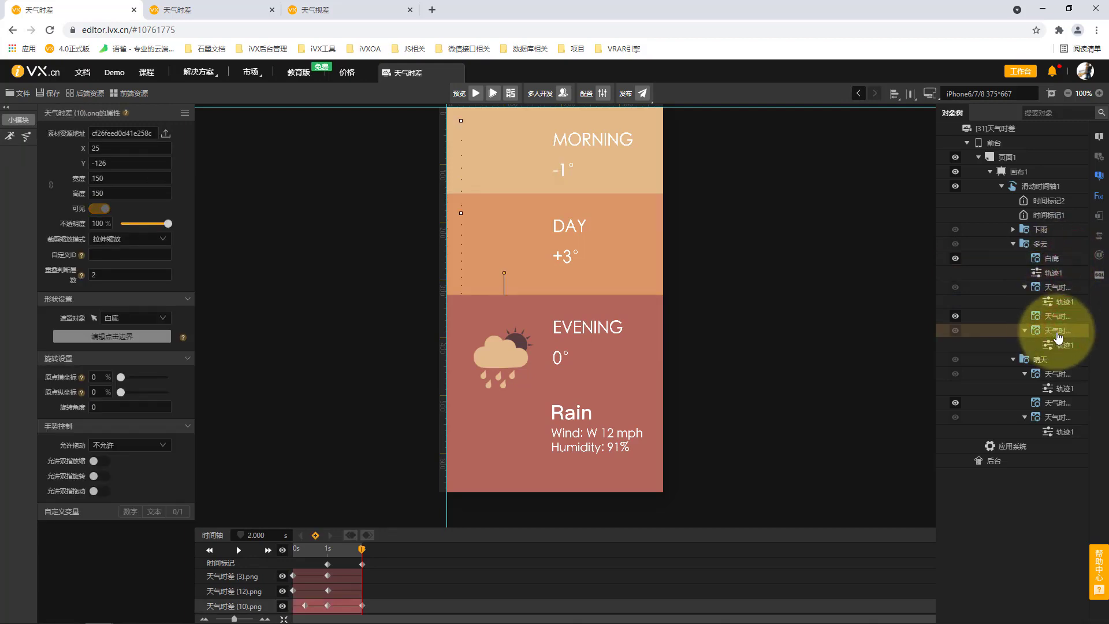
click(130, 318)
click(140, 317)
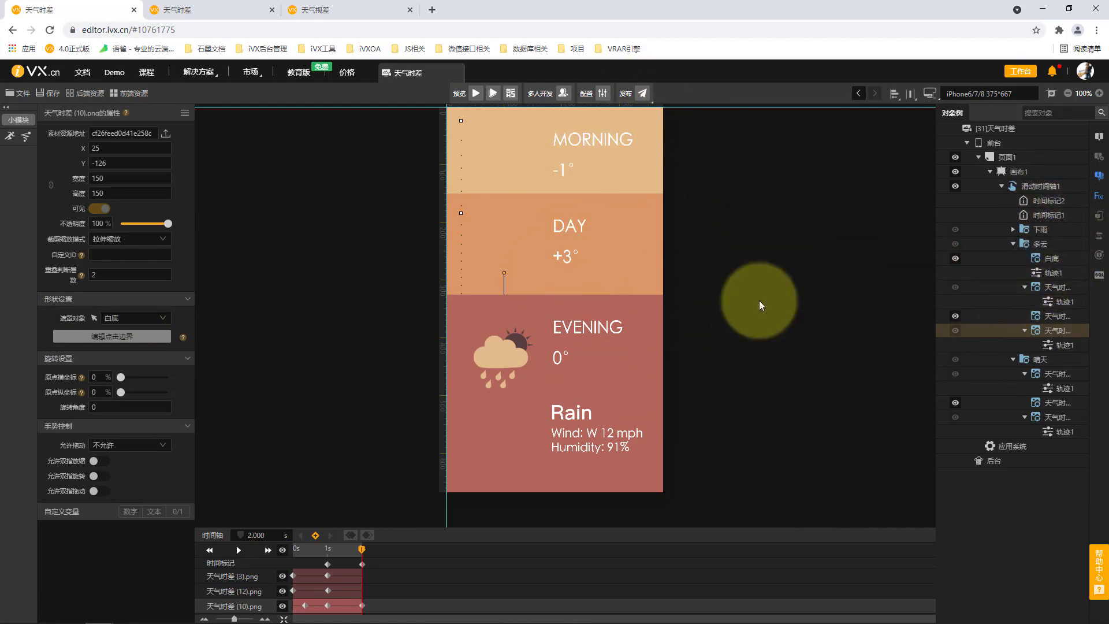
click(1050, 187)
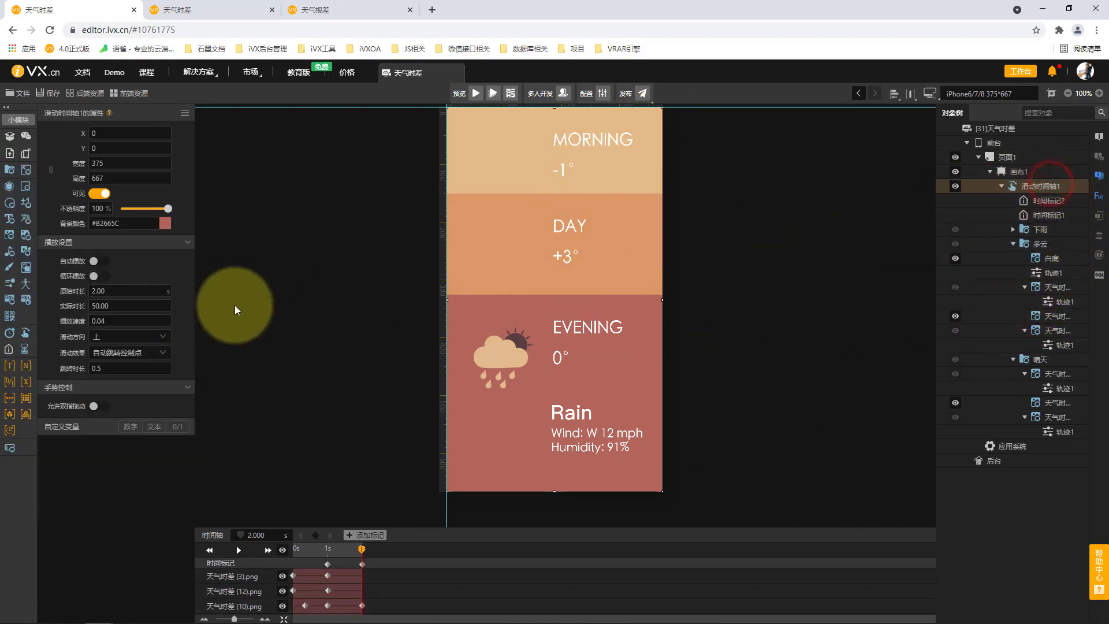